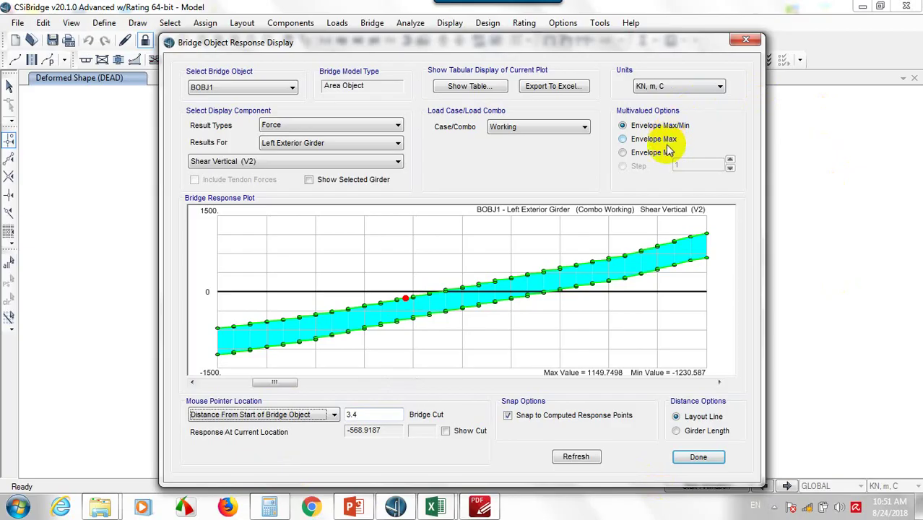
# Plot the Envelope Max vertical shear of the left exterior girder and query the response at distance 3.4 m.
pyautogui.click(669, 154)
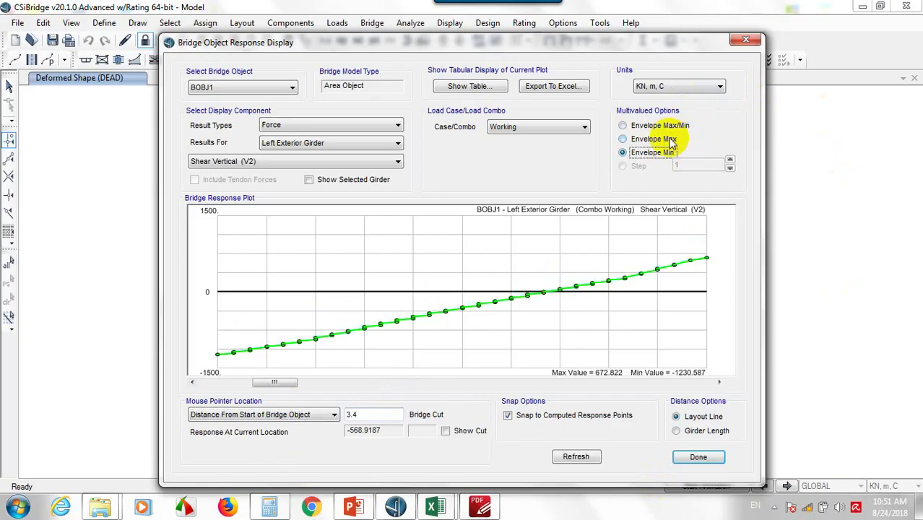
pyautogui.click(672, 141)
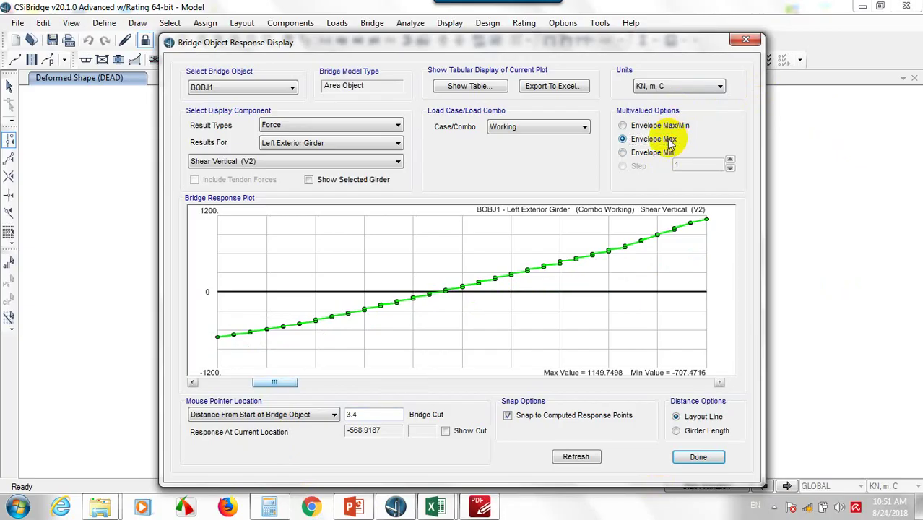
pyautogui.doubleClick(387, 418)
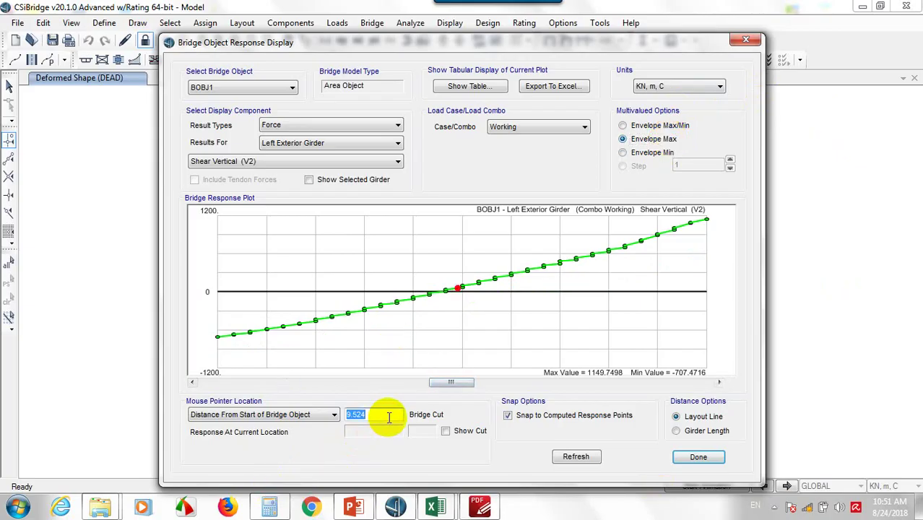
pyautogui.write('3.4')
pyautogui.press('Tab')
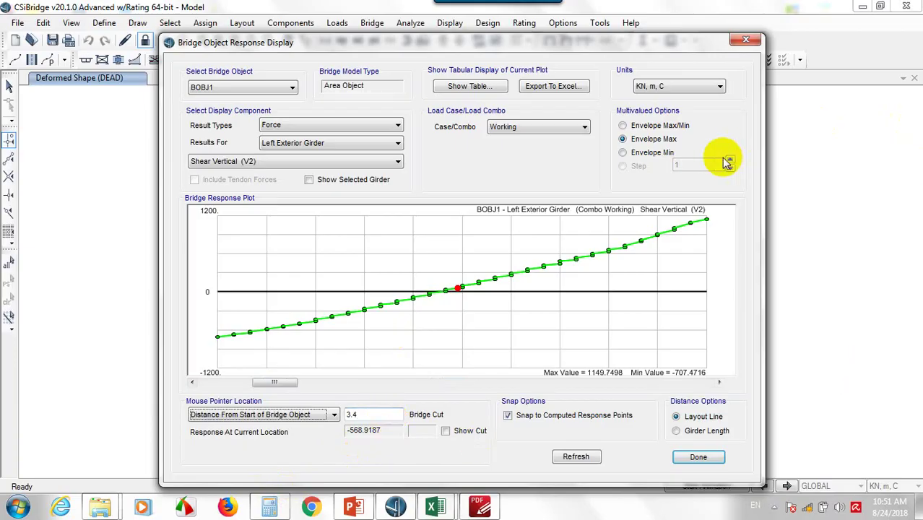
# Query the Envelope Min shear at distance 3.4 m, and return the plot to Envelope Max/Min.
pyautogui.click(670, 156)
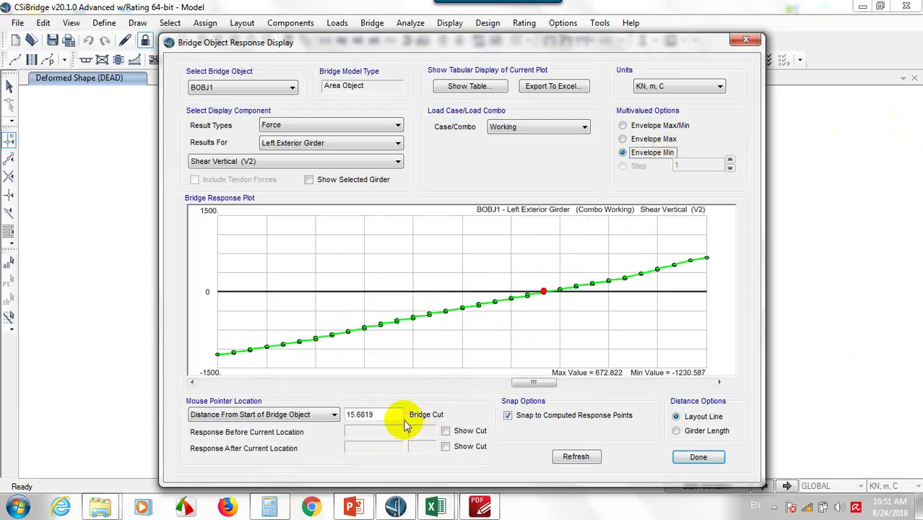
pyautogui.doubleClick(382, 413)
pyautogui.write('3.4')
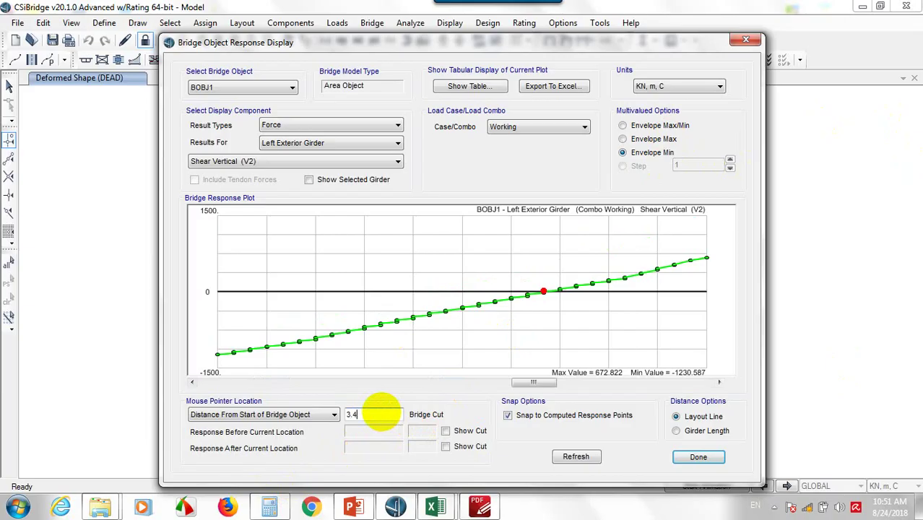
pyautogui.press('Tab')
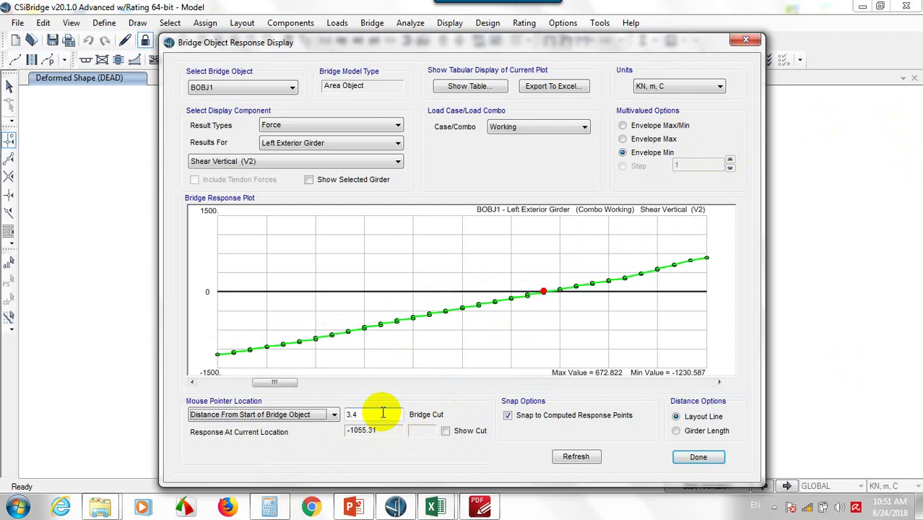
pyautogui.click(361, 382)
pyautogui.click(649, 128)
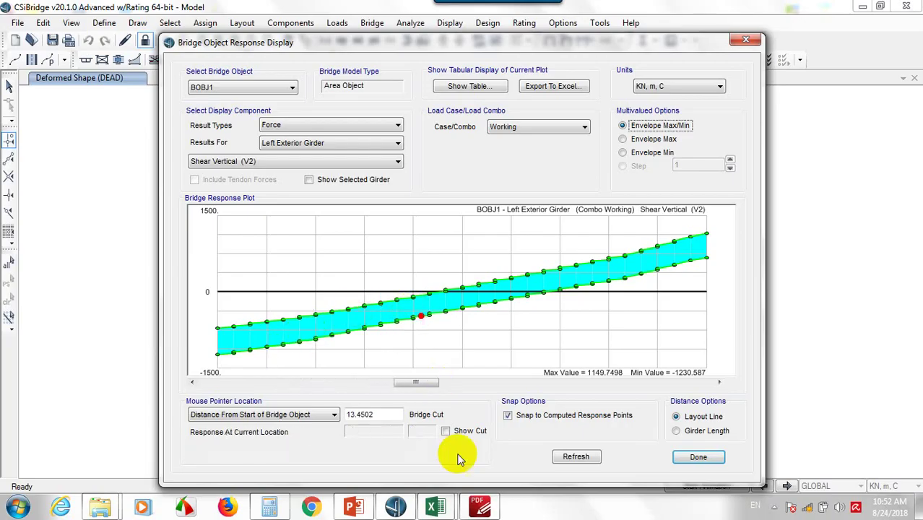
# Switch to the design flexural.xls workbook in Excel and change the moment type from MU to MW.
pyautogui.moveTo(452, 507)
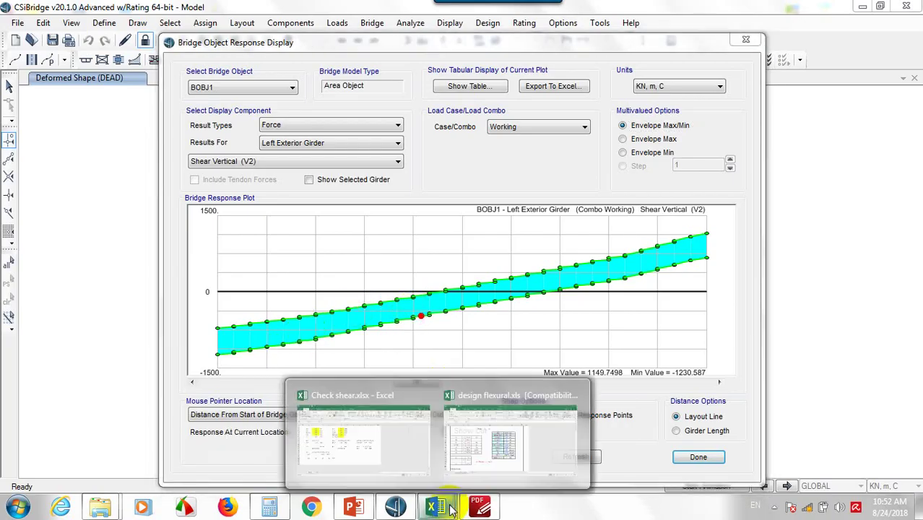
pyautogui.click(512, 437)
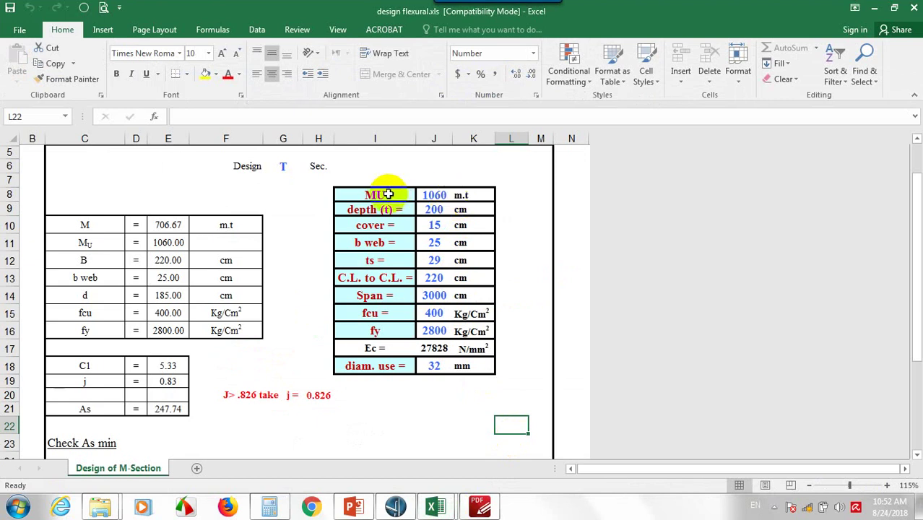
pyautogui.click(386, 195)
pyautogui.click(284, 162)
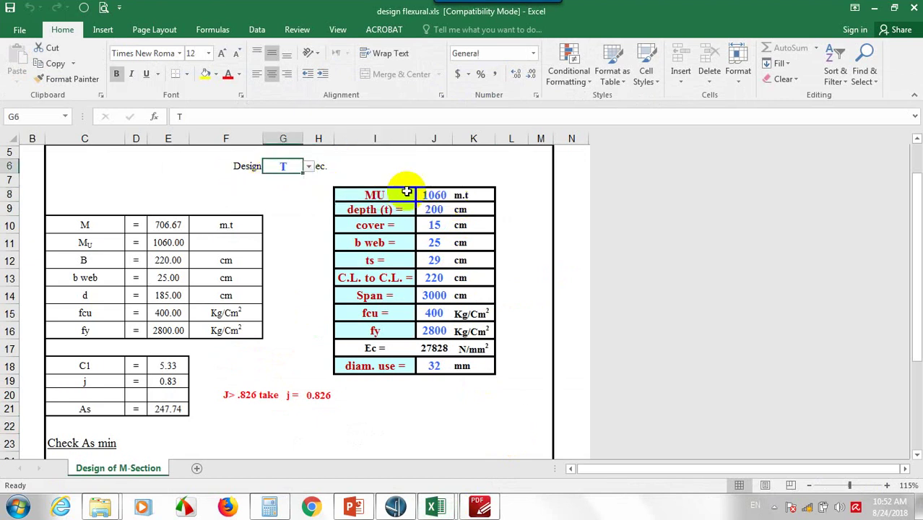
pyautogui.click(410, 195)
pyautogui.click(421, 195)
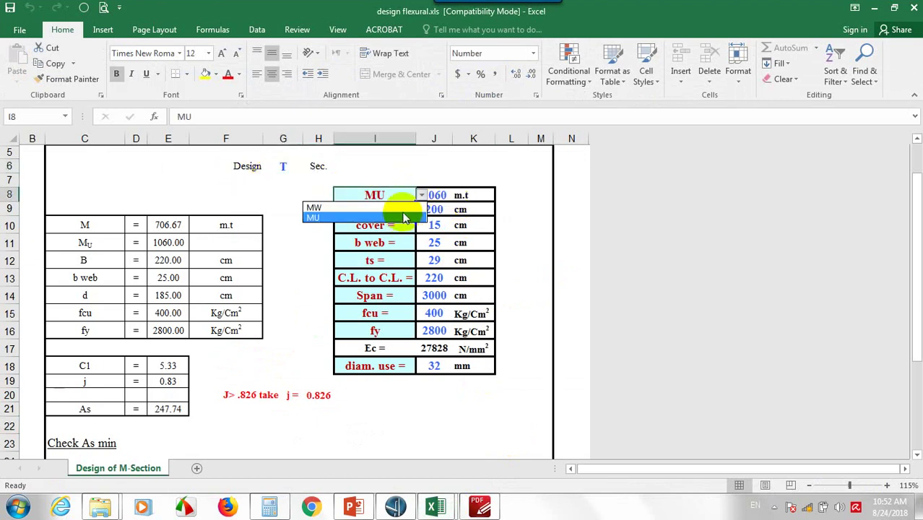
pyautogui.click(404, 209)
# Set the working moment MW to 840 m.t.
pyautogui.click(436, 195)
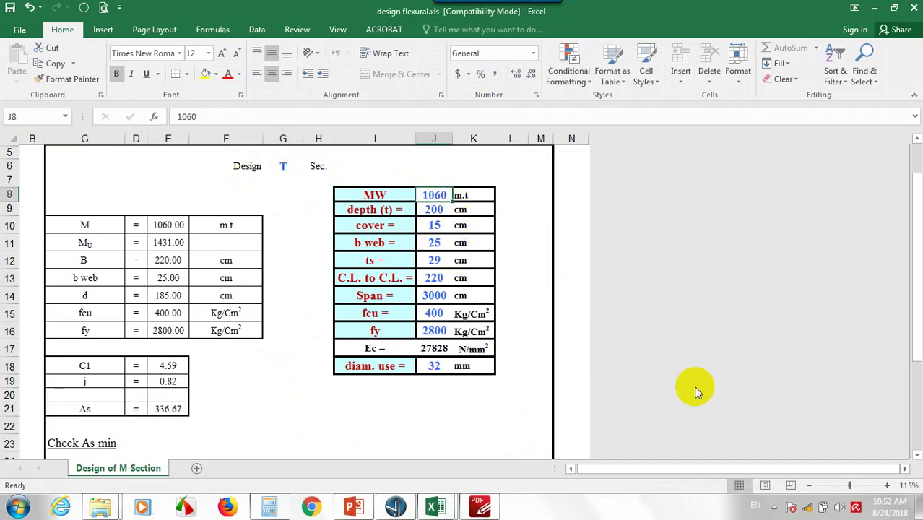
pyautogui.write('8')
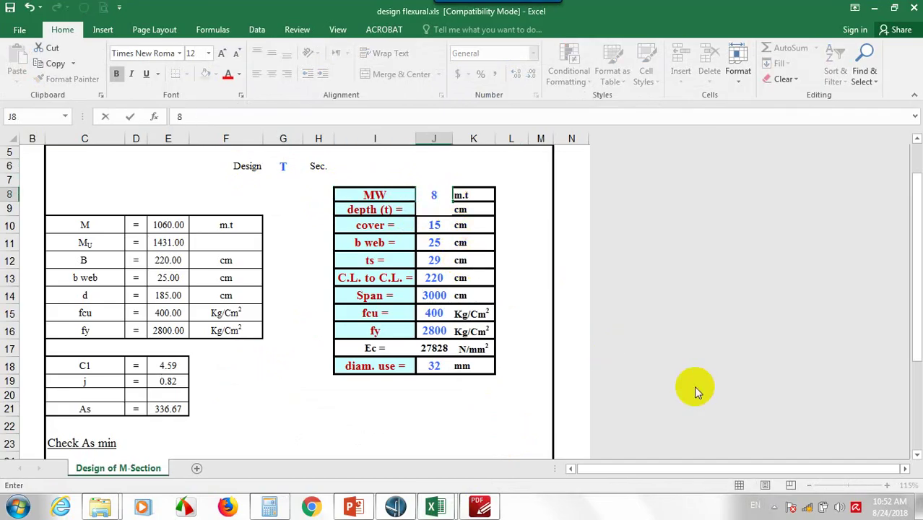
pyautogui.write('40')
pyautogui.press('Return')
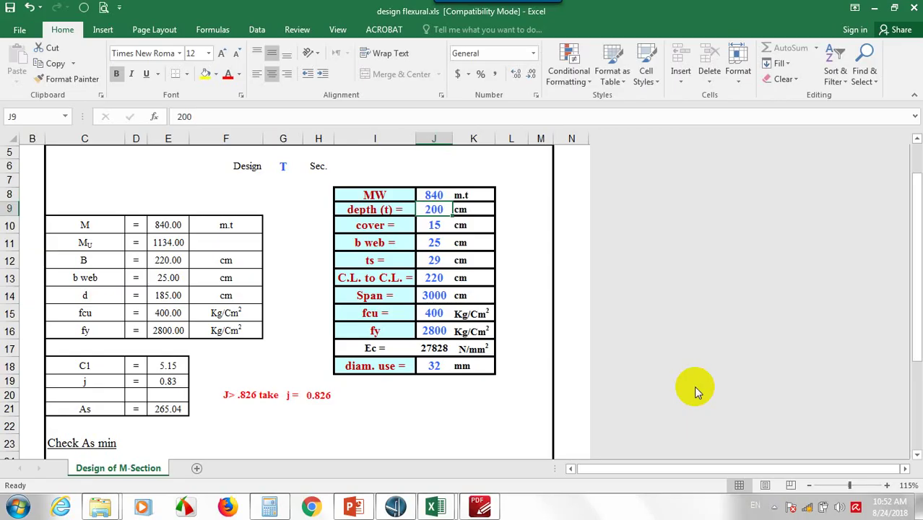
# Calculate the cover in its input cell with the formula =4+3.2+3.2+3.2+3.2.
pyautogui.press('Return')
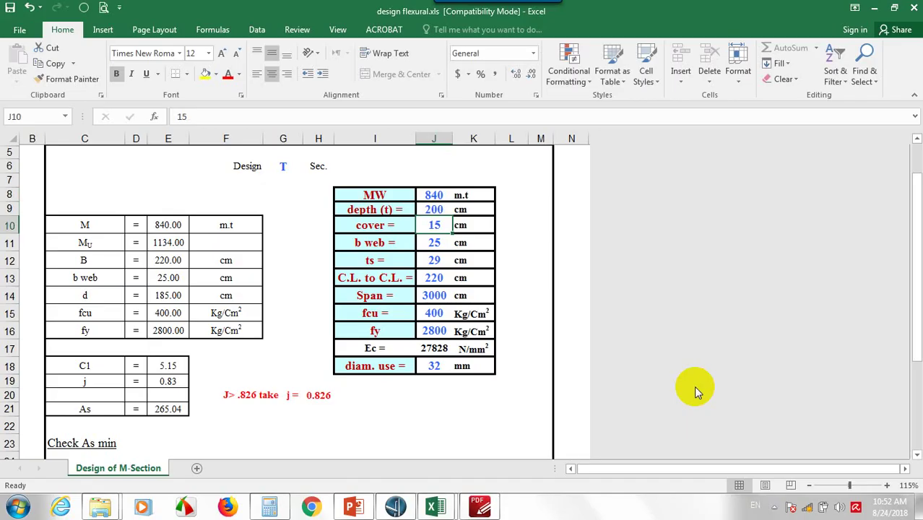
pyautogui.write('=')
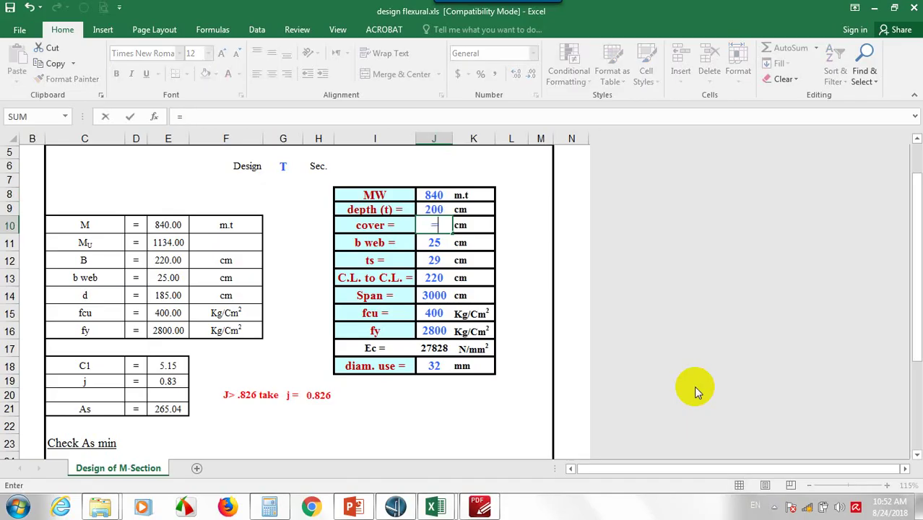
pyautogui.write('4+3.2')
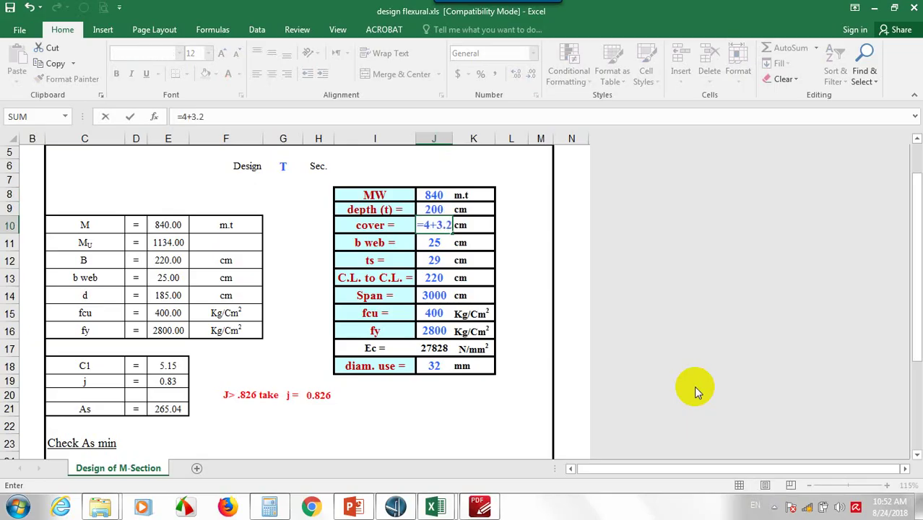
pyautogui.write('+3.2')
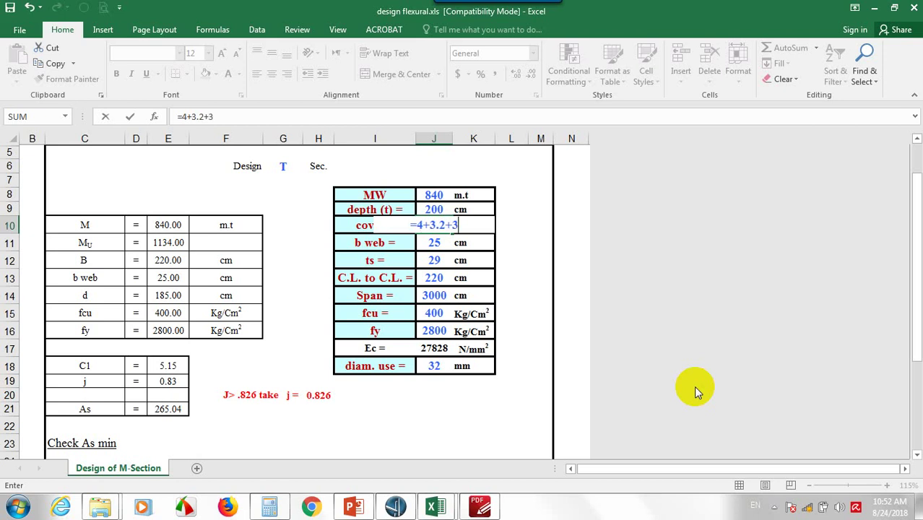
pyautogui.write('+')
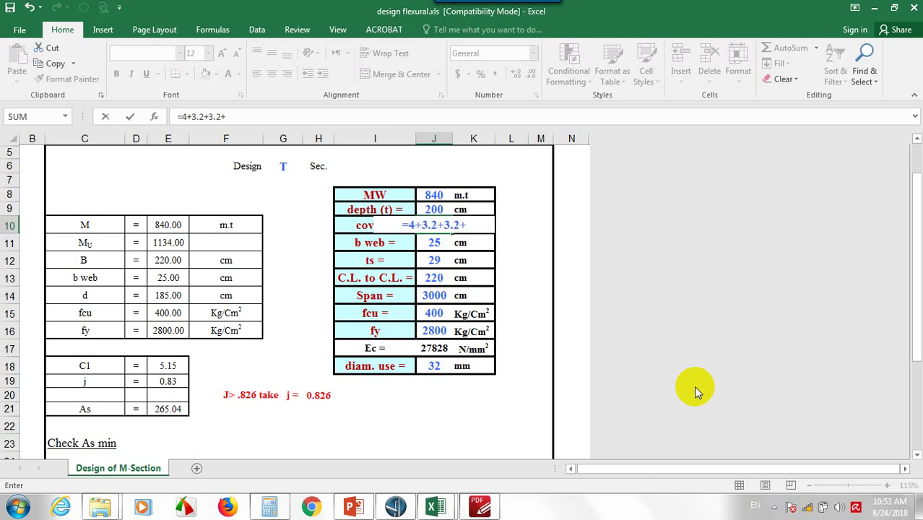
pyautogui.write('3.2')
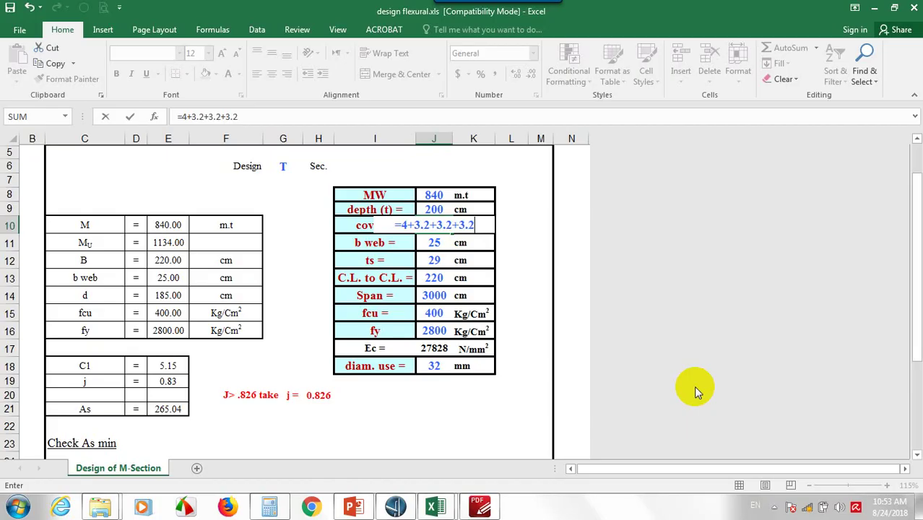
pyautogui.write('+')
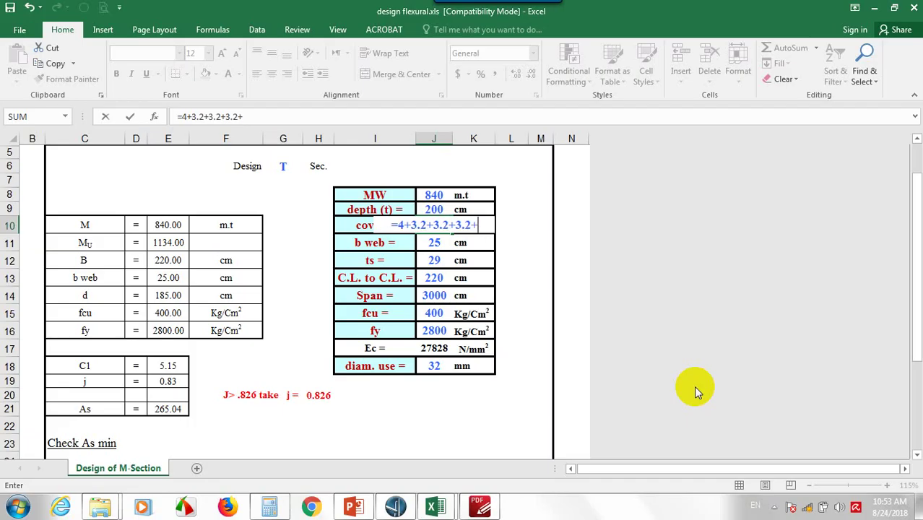
pyautogui.write('3.2')
pyautogui.press('Return')
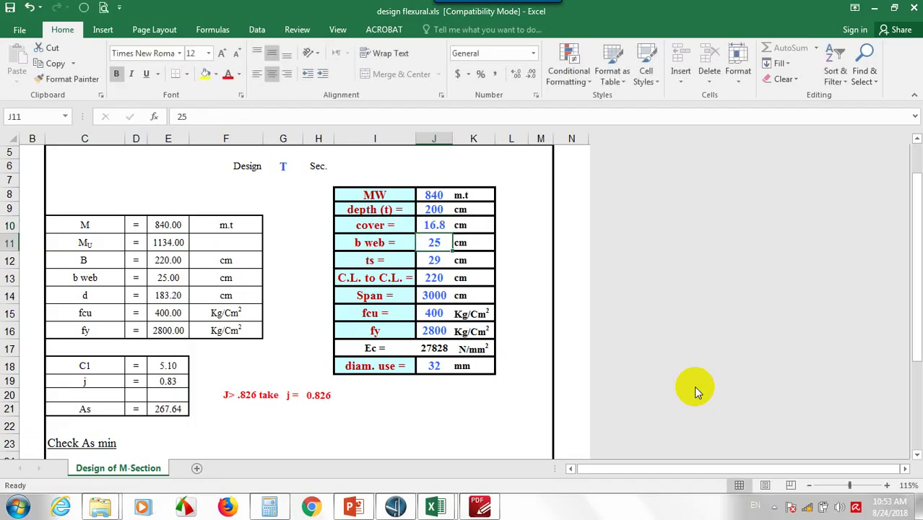
# Replace the cover formula with the rounded value 17 cm.
pyautogui.press('Up')
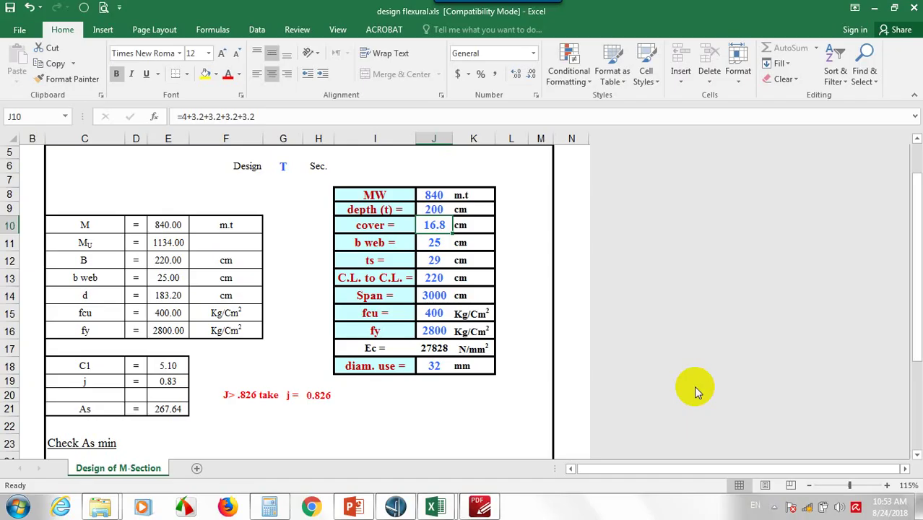
pyautogui.write('17')
pyautogui.press('Return')
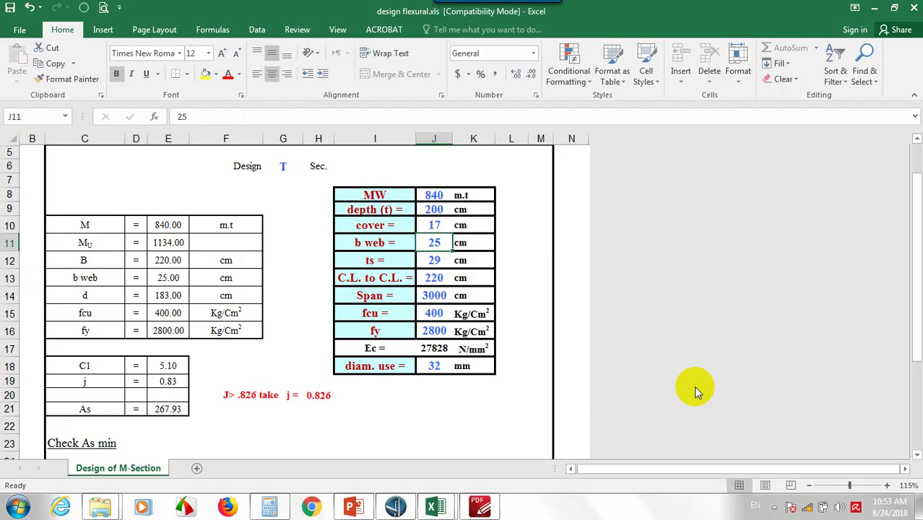
# Enter the slab thickness ts as the formula =20+9.
pyautogui.press('Return')
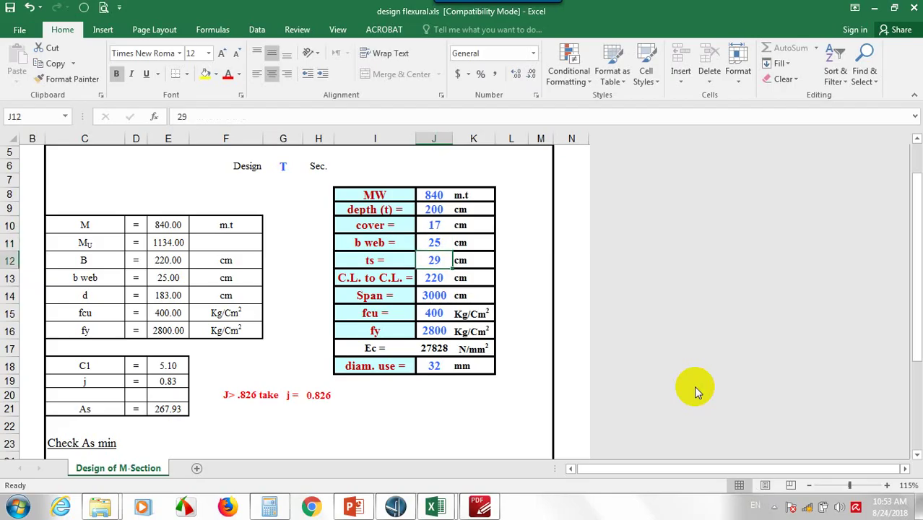
pyautogui.write('=')
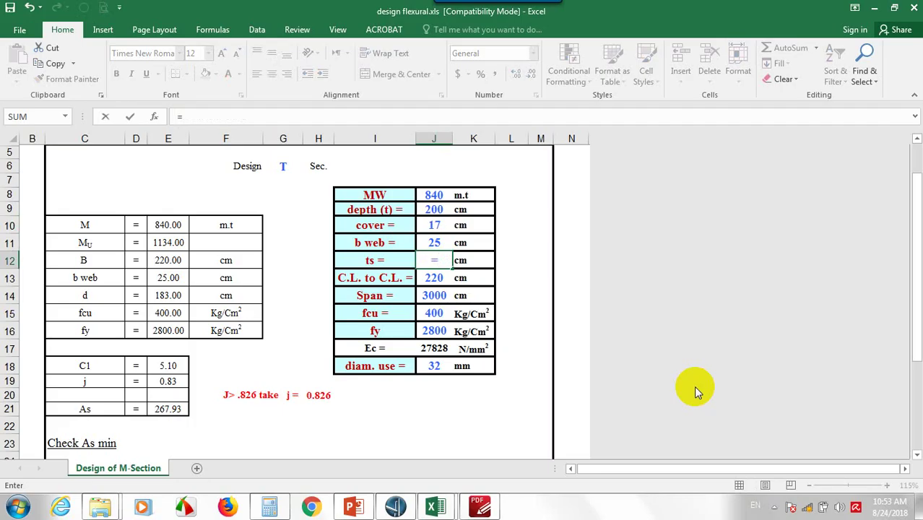
pyautogui.write('20')
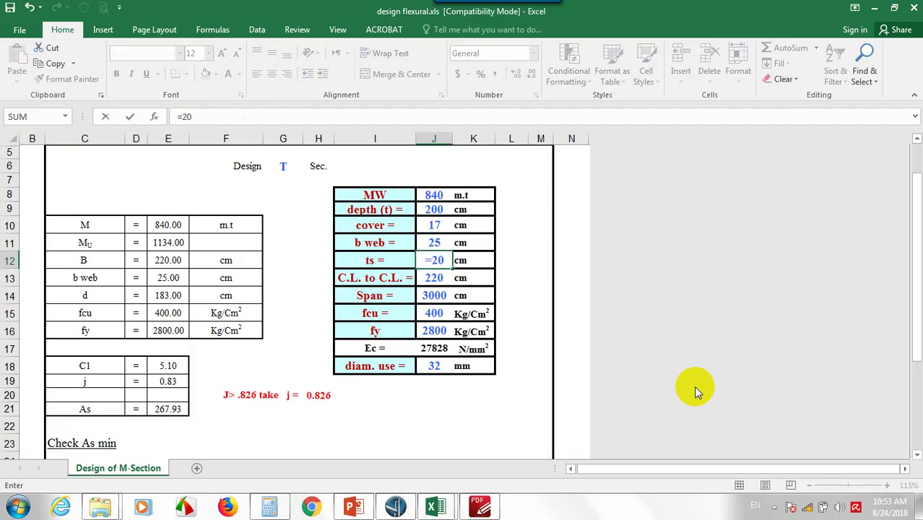
pyautogui.write('+9')
pyautogui.press('Return')
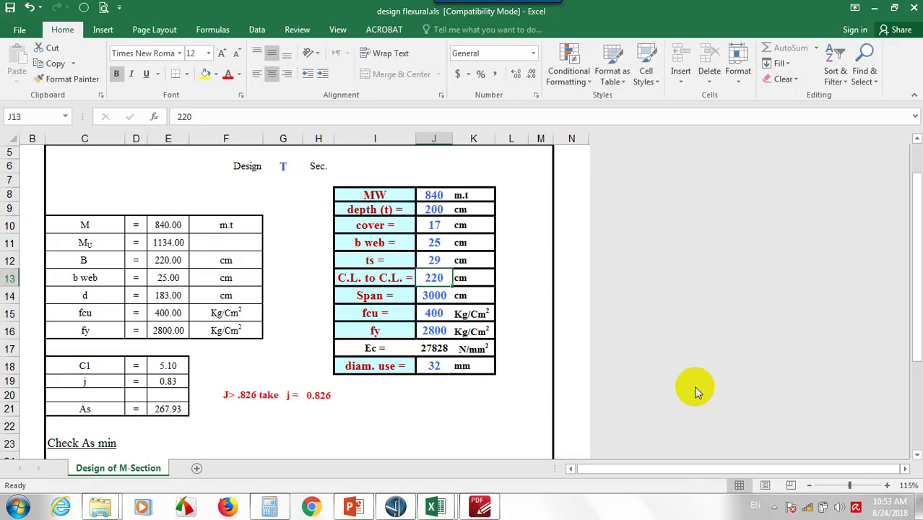
# Set the steel yield strength fy to 4000 Kg/Cm² and check the minimum steel area and bar table.
pyautogui.press('Down')
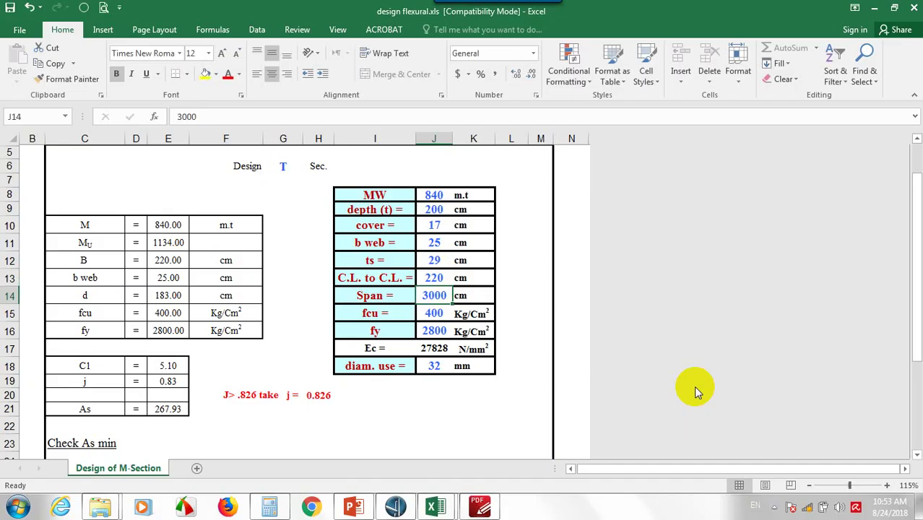
pyautogui.press('Down')
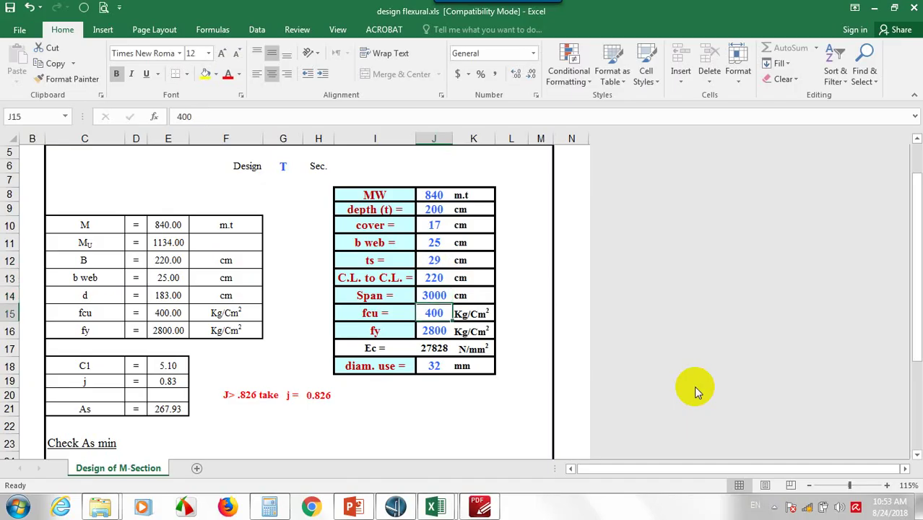
pyautogui.press('Down')
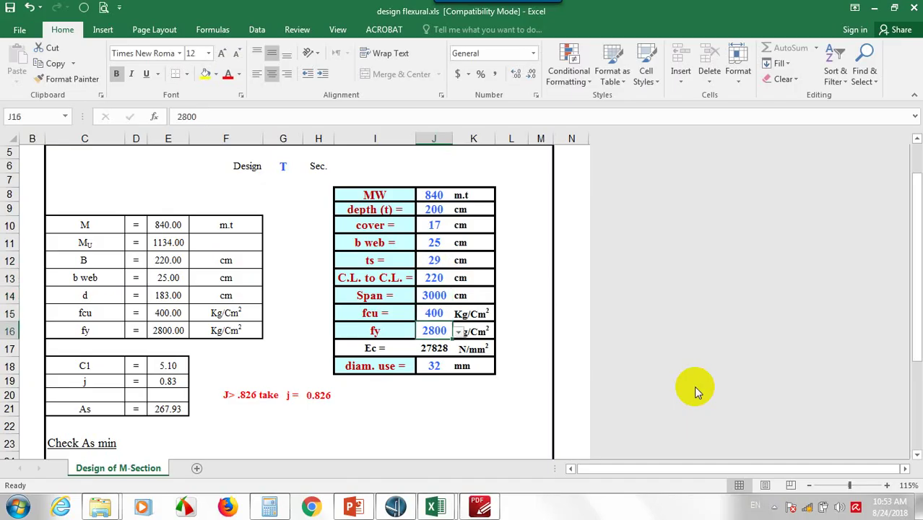
pyautogui.click(459, 332)
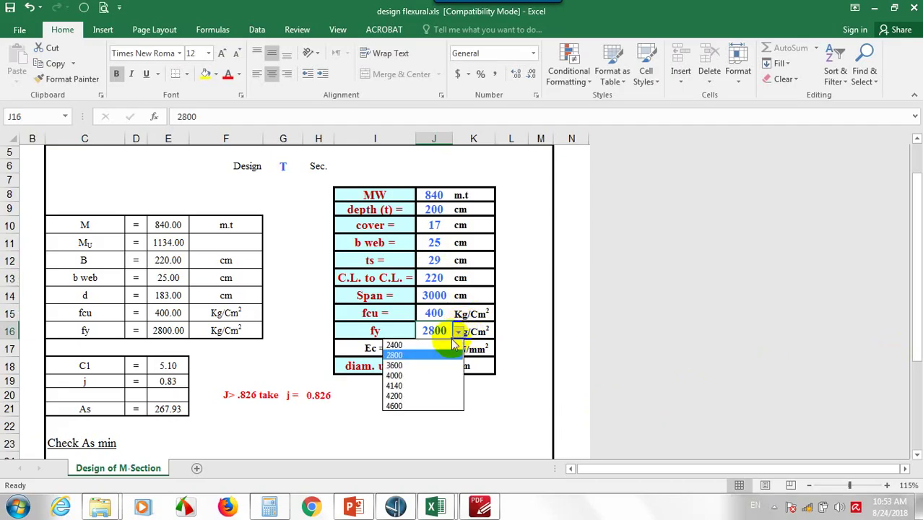
pyautogui.click(433, 376)
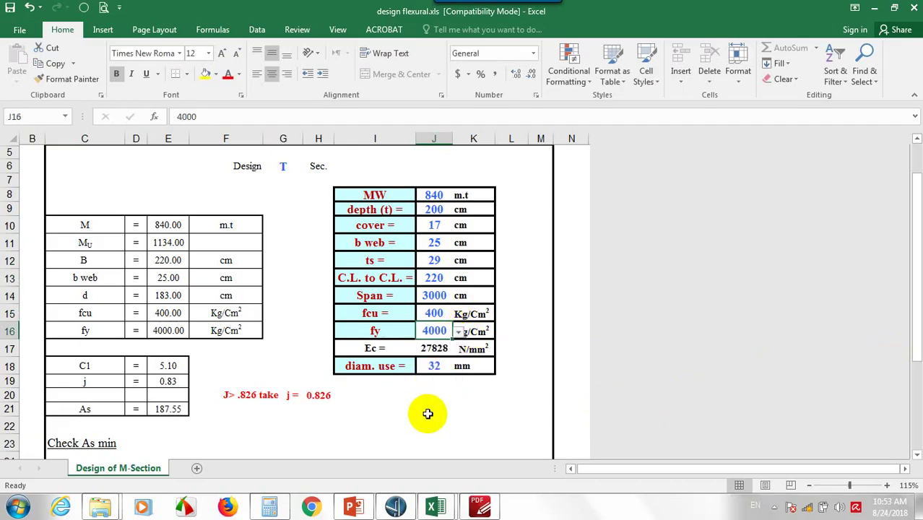
pyautogui.scroll(-6, 439, 365)
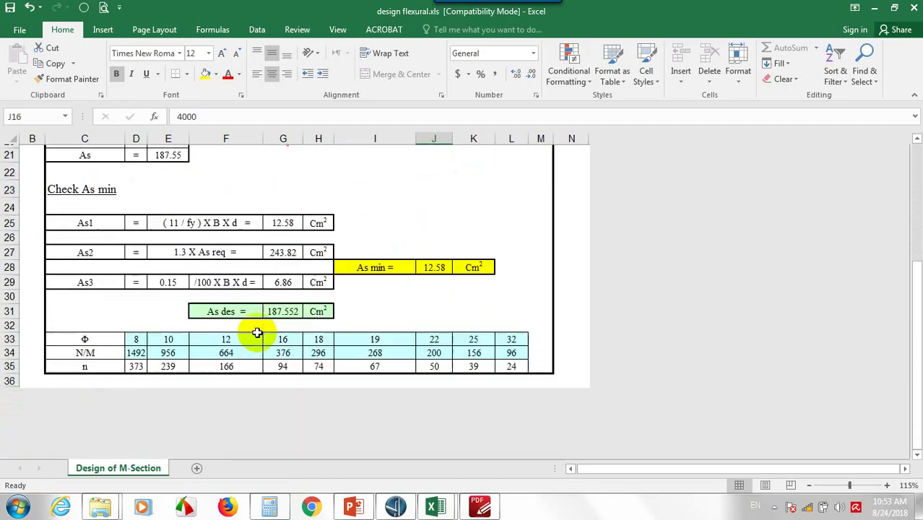
# Inspect the bar-count formula for 32 mm bars and recheck the MW moment input against the reinforcement results.
pyautogui.click(520, 331)
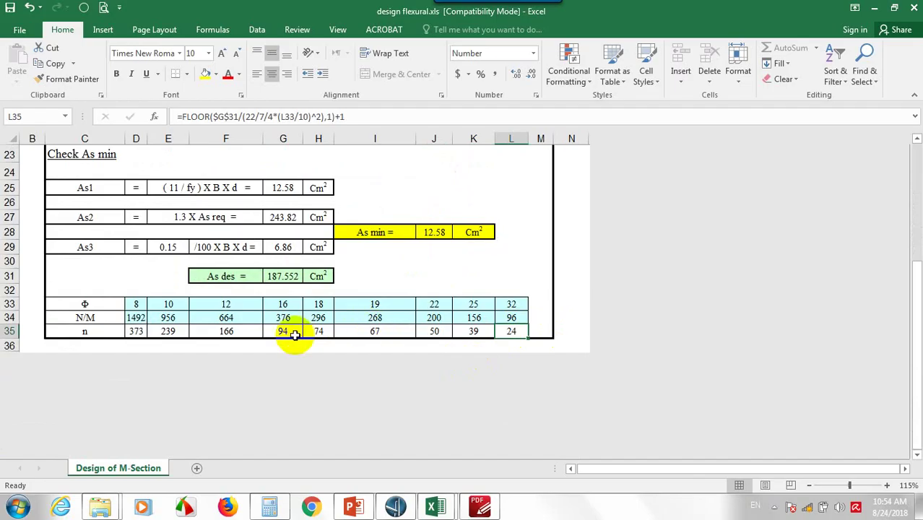
pyautogui.scroll(7, 363, 251)
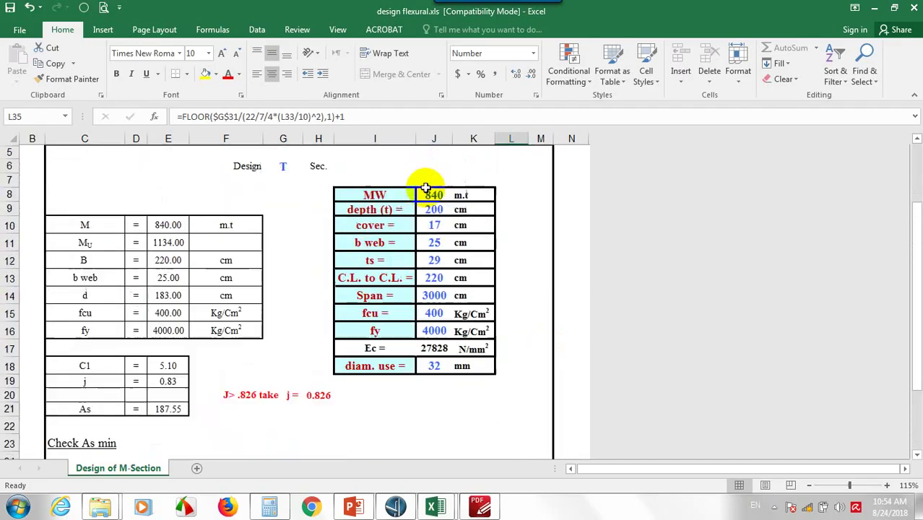
pyautogui.click(436, 209)
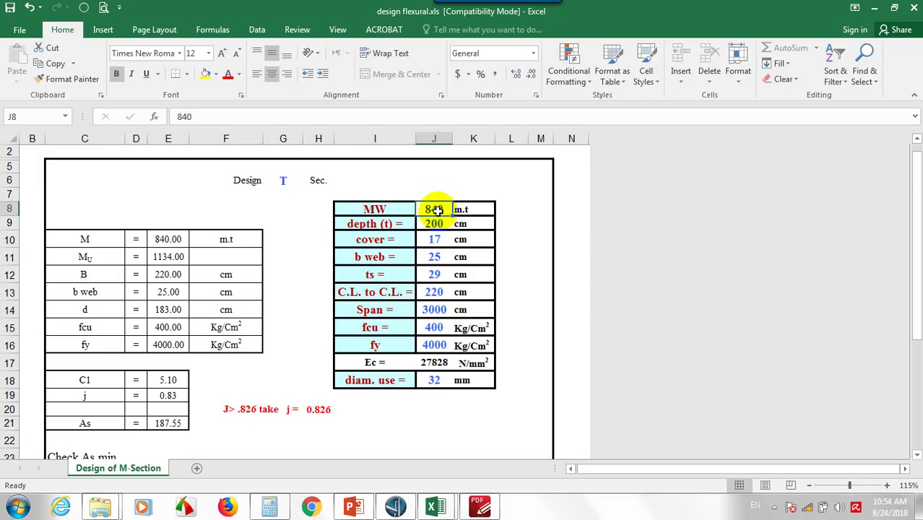
pyautogui.scroll(-4, 462, 216)
pyautogui.scroll(-2, 482, 251)
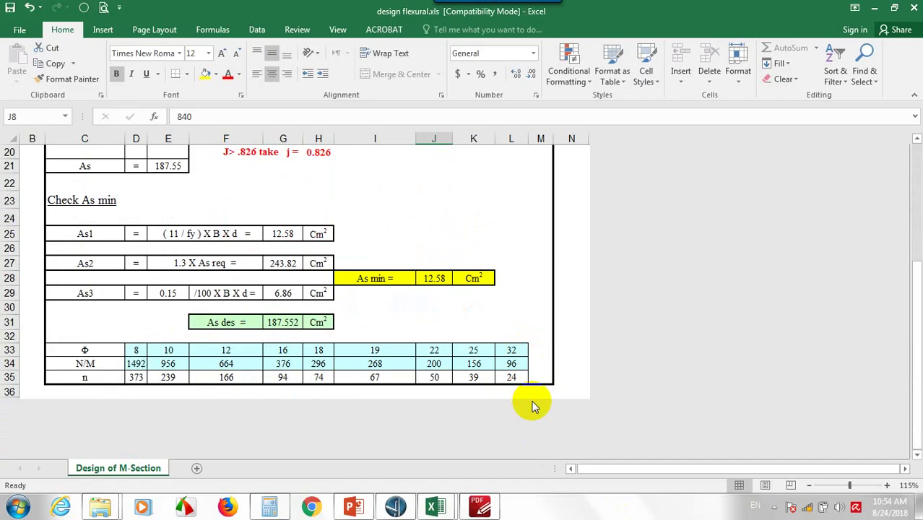
# Switch to the 06-Beam RC drawing in PDF-XChange Editor and find the beam reinforcement cross-sections on page 7.
pyautogui.click(479, 507)
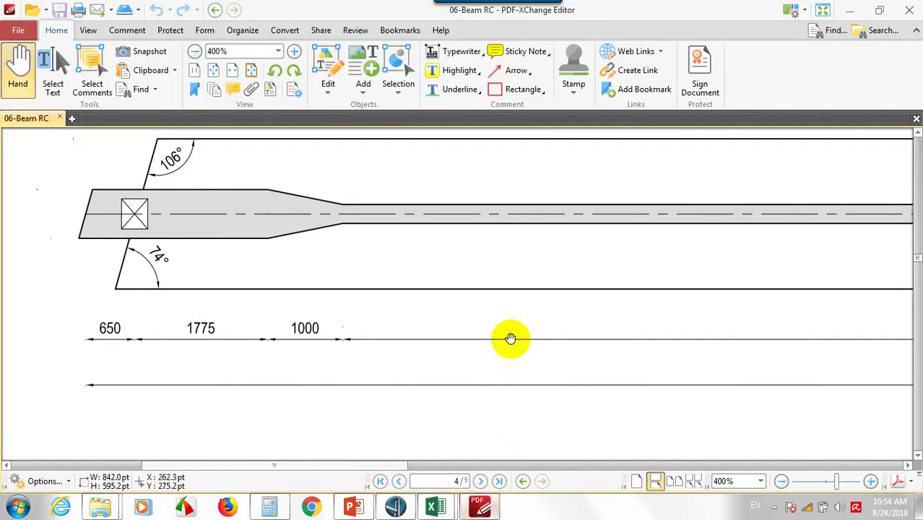
pyautogui.keyDown('ctrl'); pyautogui.scroll(-4, 408, 217); pyautogui.keyUp('ctrl')
pyautogui.scroll(-2, 476, 269)
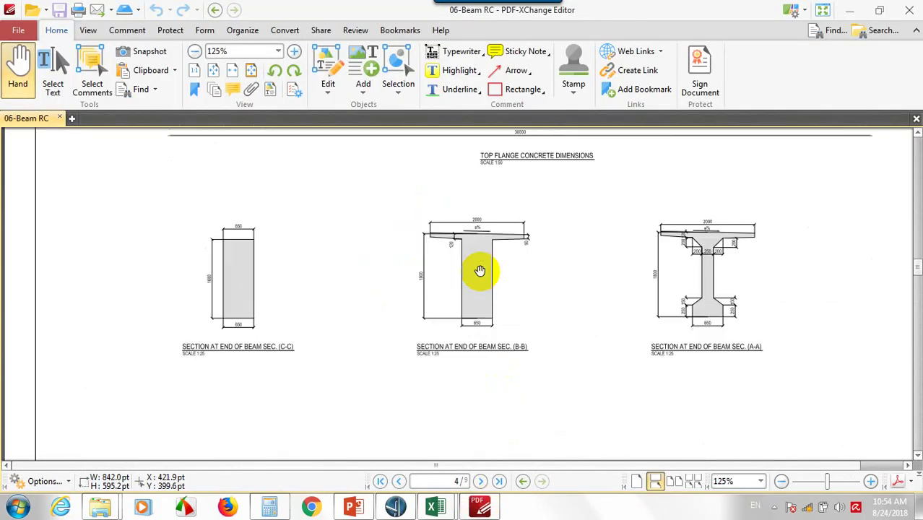
pyautogui.scroll(-3, 479, 270)
pyautogui.keyDown('ctrl'); pyautogui.scroll(-1, 496, 243); pyautogui.keyUp('ctrl')
pyautogui.scroll(-6, 556, 159)
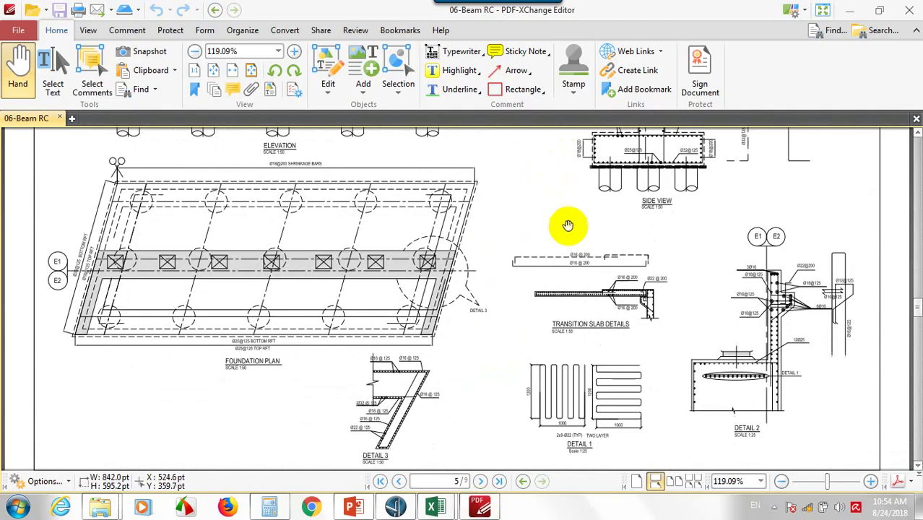
pyautogui.scroll(-15, 486, 203)
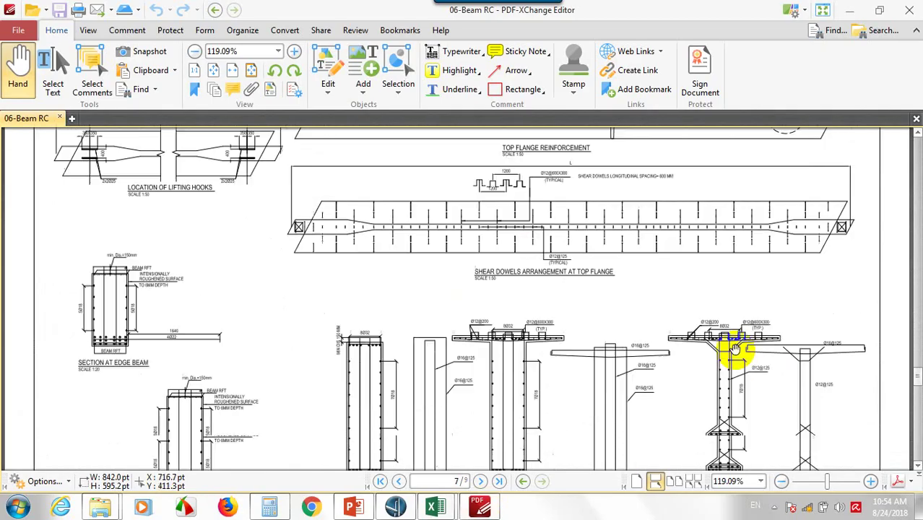
pyautogui.scroll(-3, 734, 350)
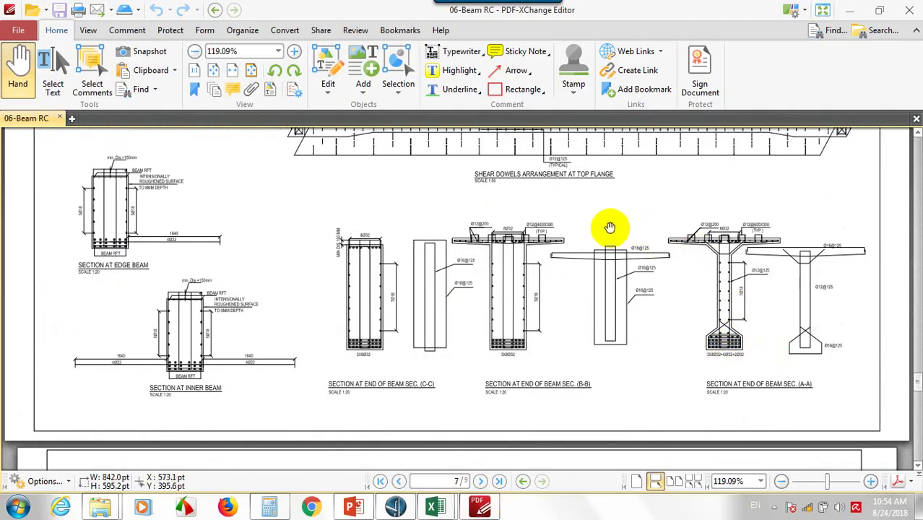
# Examine the bottom bar layers and their lengths labelled on the precast beam elevation.
pyautogui.scroll(3, 643, 222)
pyautogui.scroll(3, 642, 223)
pyautogui.keyDown('ctrl'); pyautogui.scroll(4, 561, 228); pyautogui.keyUp('ctrl')
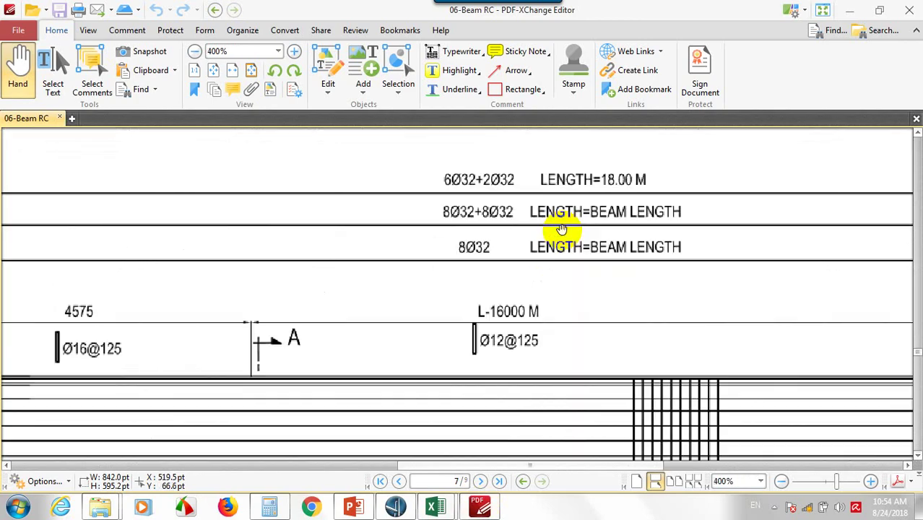
pyautogui.keyDown('ctrl'); pyautogui.scroll(1, 496, 224); pyautogui.keyUp('ctrl')
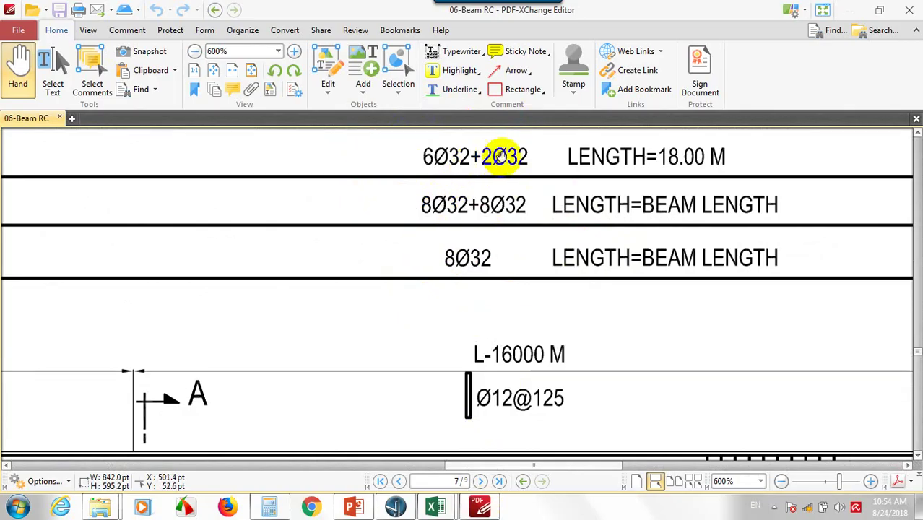
# Examine the bottom flange bar arrangement in beam section A-A on the same sheet.
pyautogui.keyDown('ctrl'); pyautogui.scroll(-3, 480, 235); pyautogui.keyUp('ctrl')
pyautogui.scroll(-3, 610, 320)
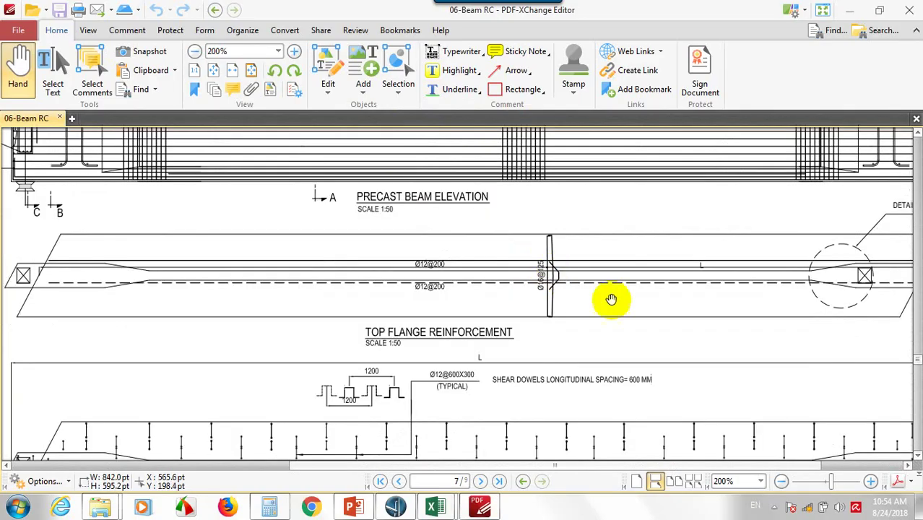
pyautogui.moveTo(710, 380); pyautogui.dragTo(571, 179)
pyautogui.scroll(-5, 664, 318)
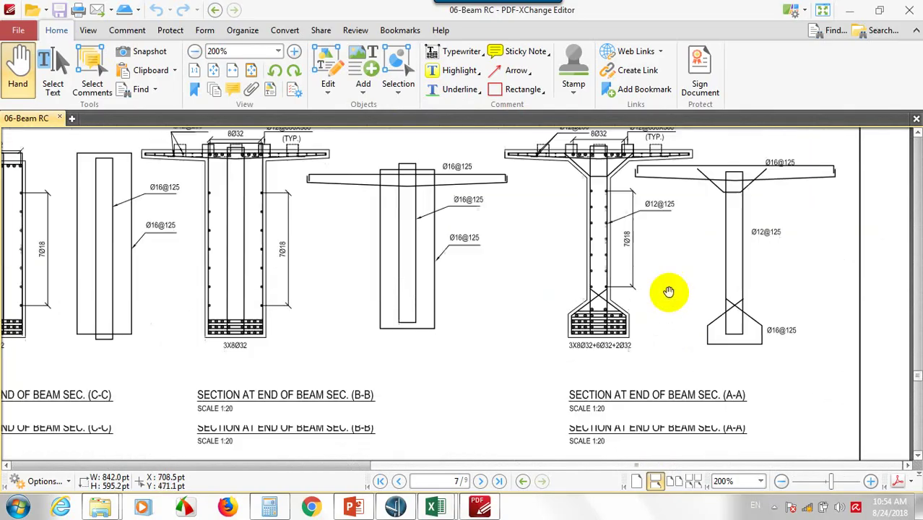
pyautogui.scroll(4, 612, 243)
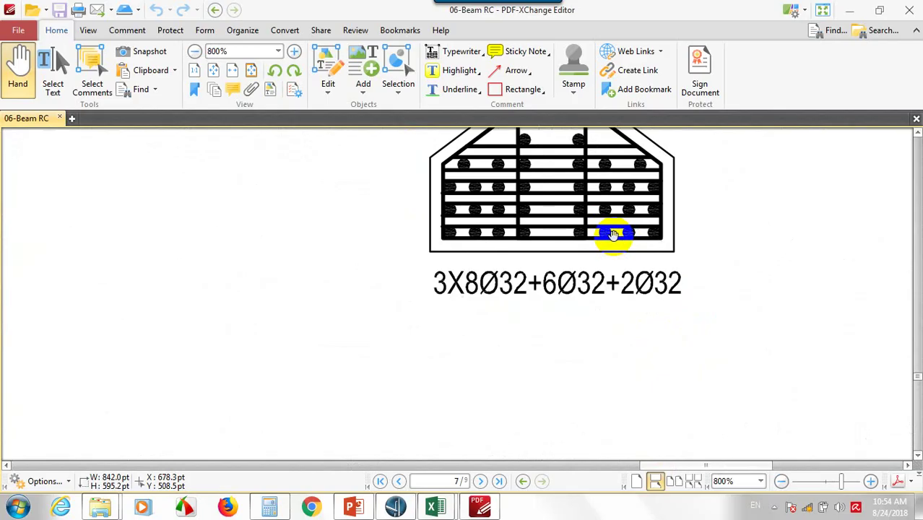
pyautogui.moveTo(624, 200); pyautogui.dragTo(628, 293)
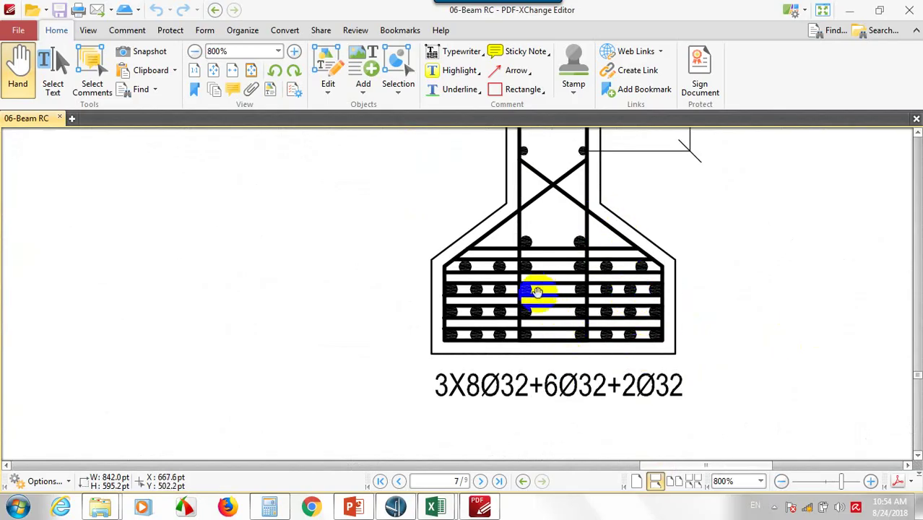
pyautogui.scroll(-2, 537, 291)
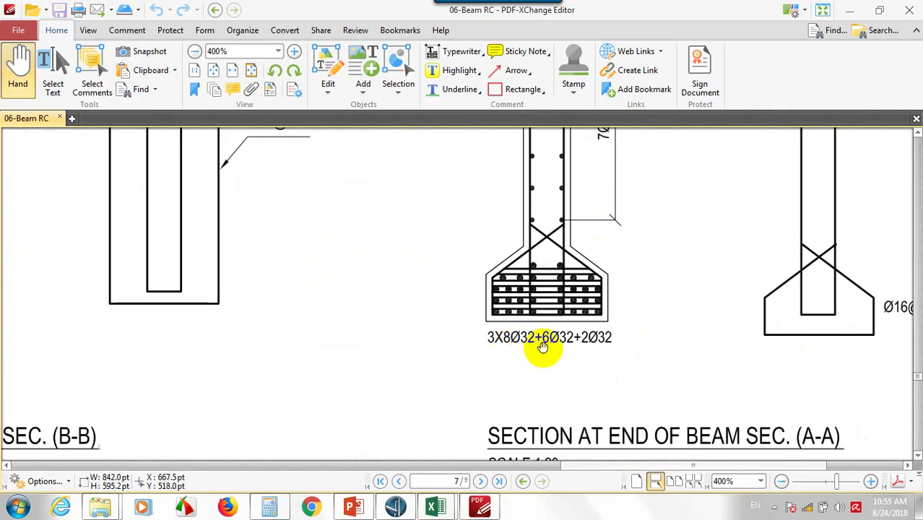
# Return to the design flexural.xls workbook in Excel and review the section inputs from depth through steel strength fy.
pyautogui.click(433, 508)
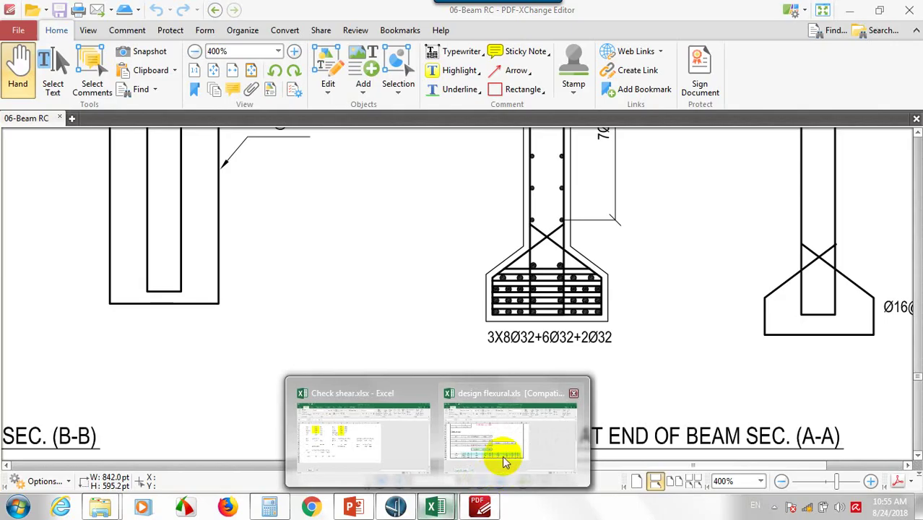
pyautogui.click(506, 462)
pyautogui.scroll(8, 392, 325)
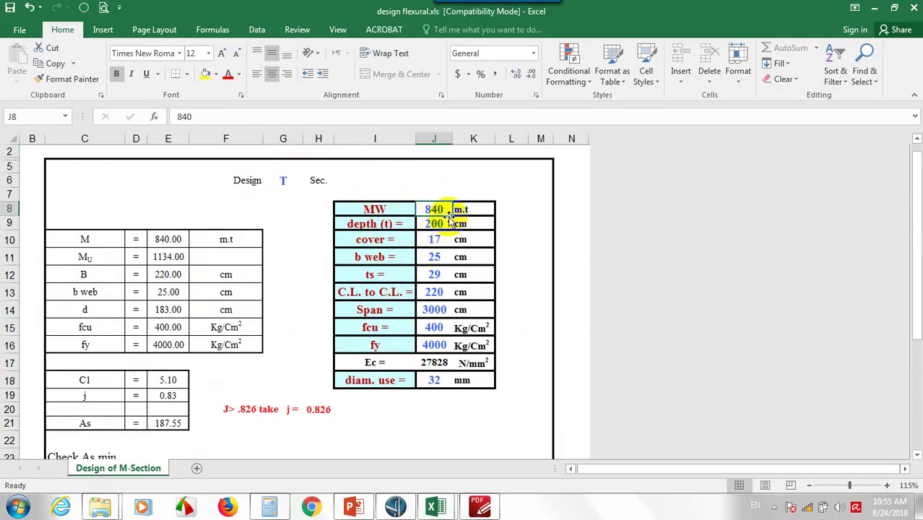
pyautogui.click(435, 226)
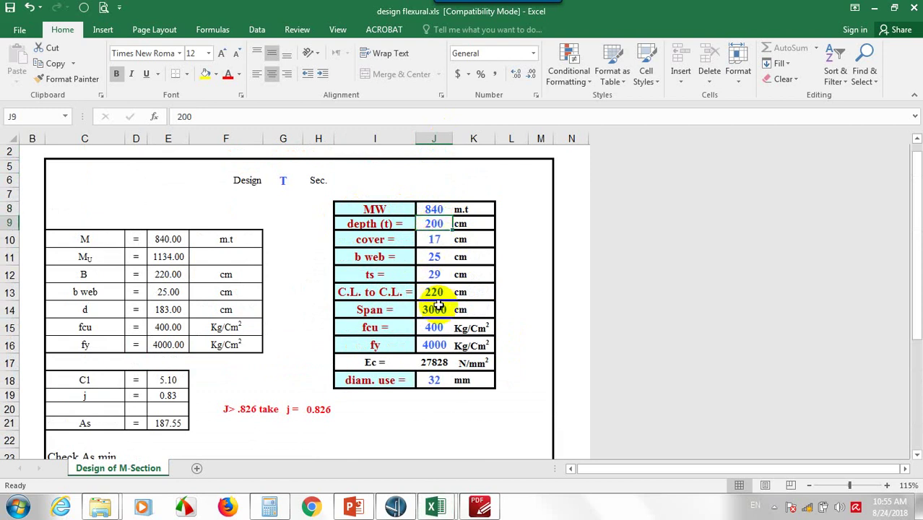
pyautogui.click(435, 238)
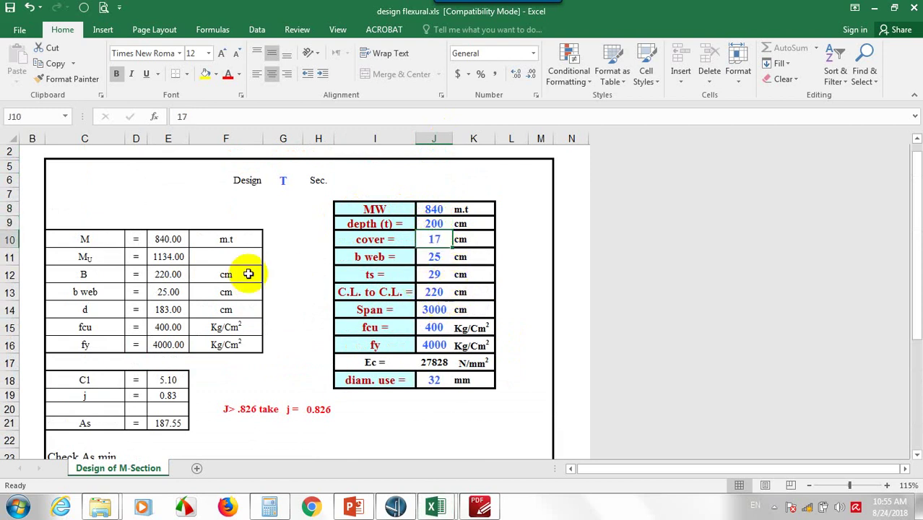
pyautogui.click(448, 258)
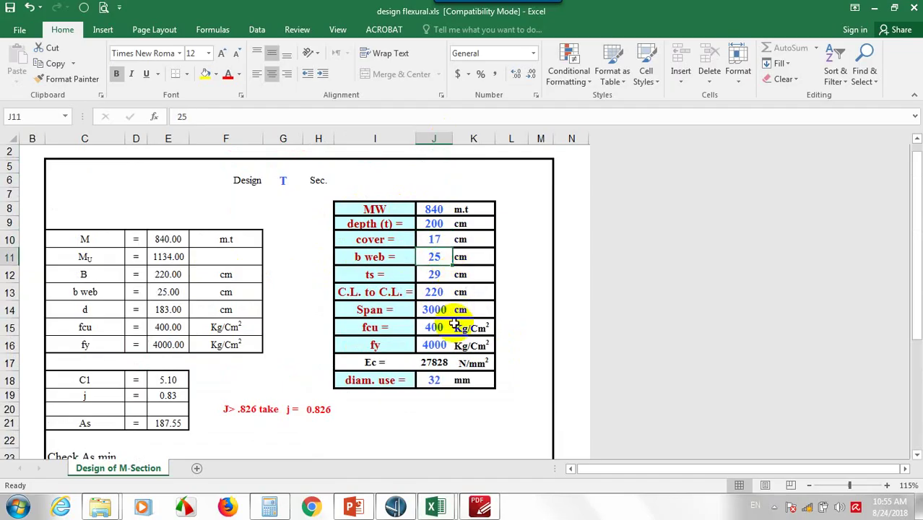
pyautogui.click(433, 273)
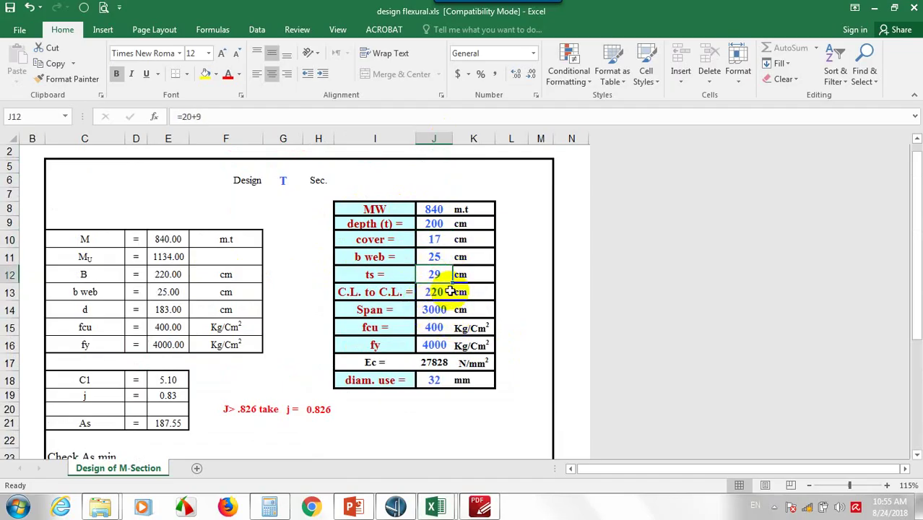
pyautogui.click(444, 295)
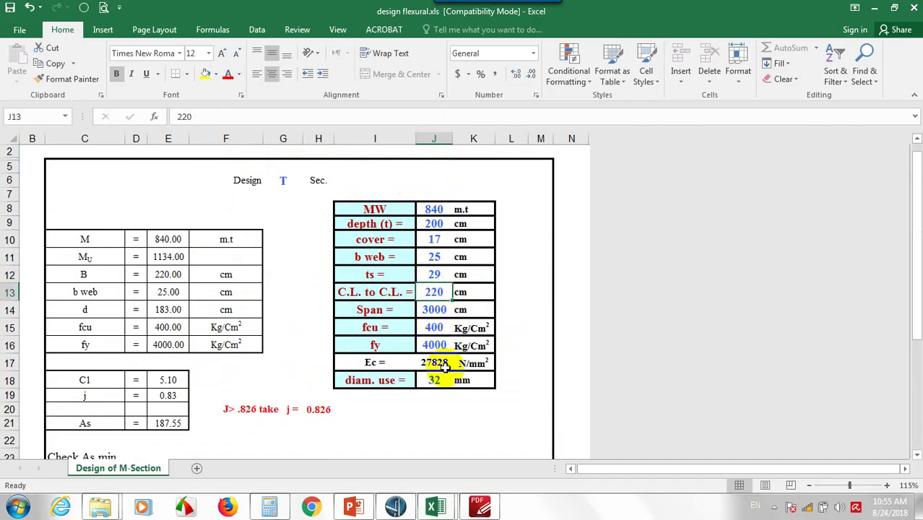
pyautogui.click(439, 310)
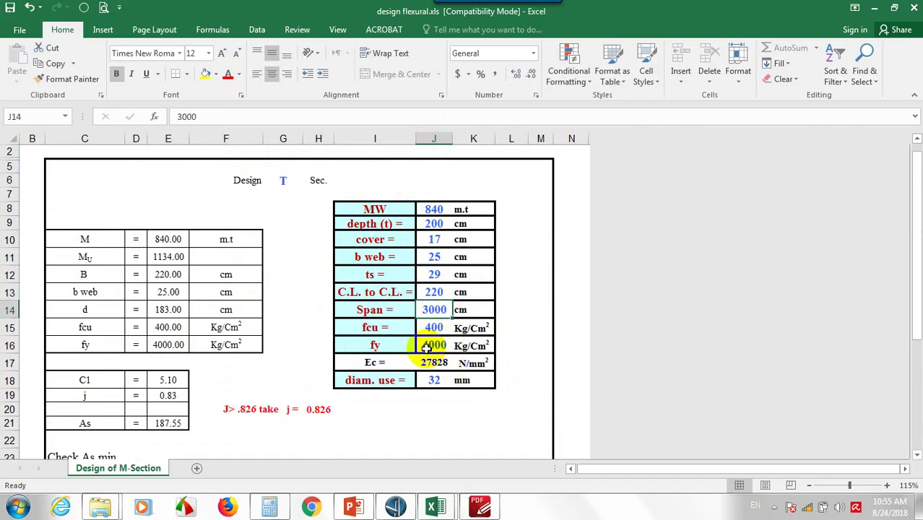
pyautogui.click(445, 328)
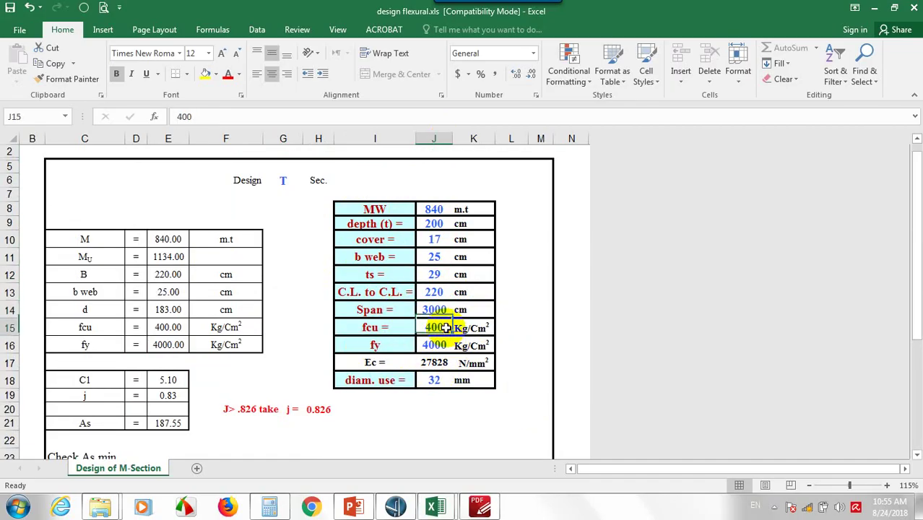
pyautogui.click(432, 344)
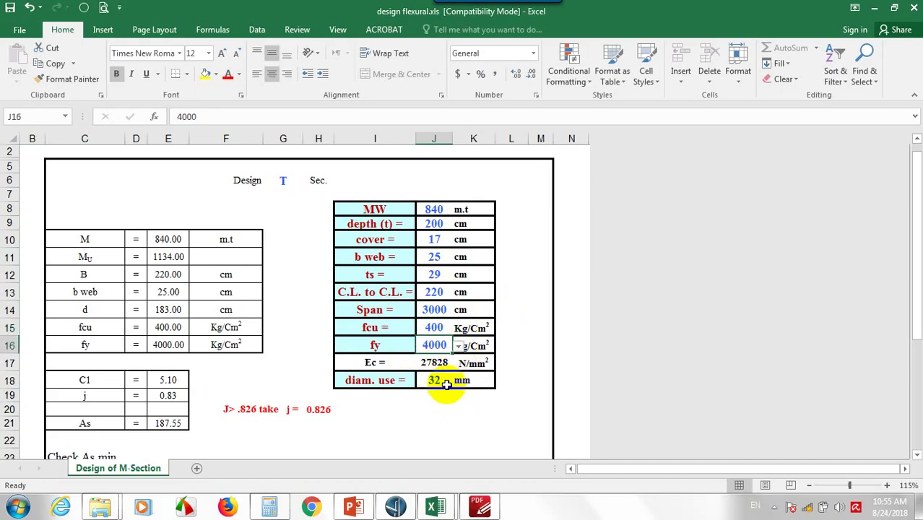
# Compare the required number of 32 mm bars in the design sheet with section A-A's bottom bars in the PDF drawing.
pyautogui.scroll(-6, 432, 371)
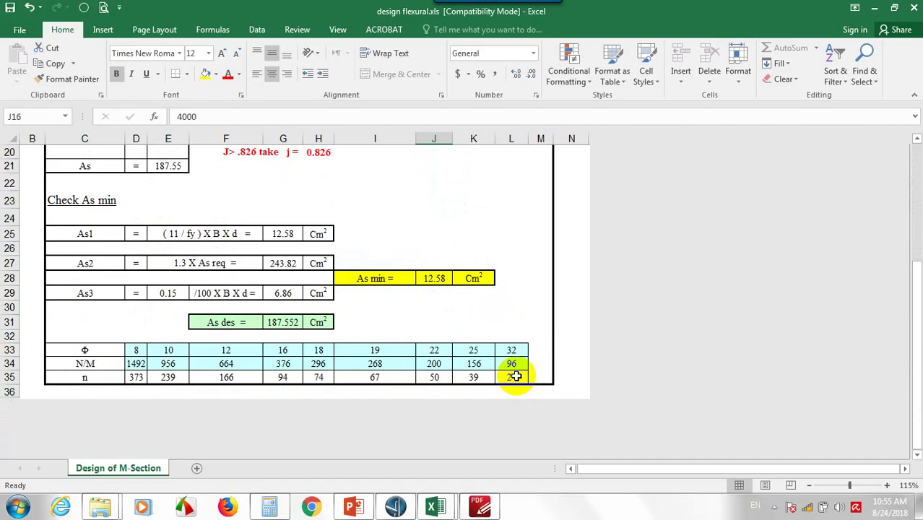
pyautogui.click(514, 376)
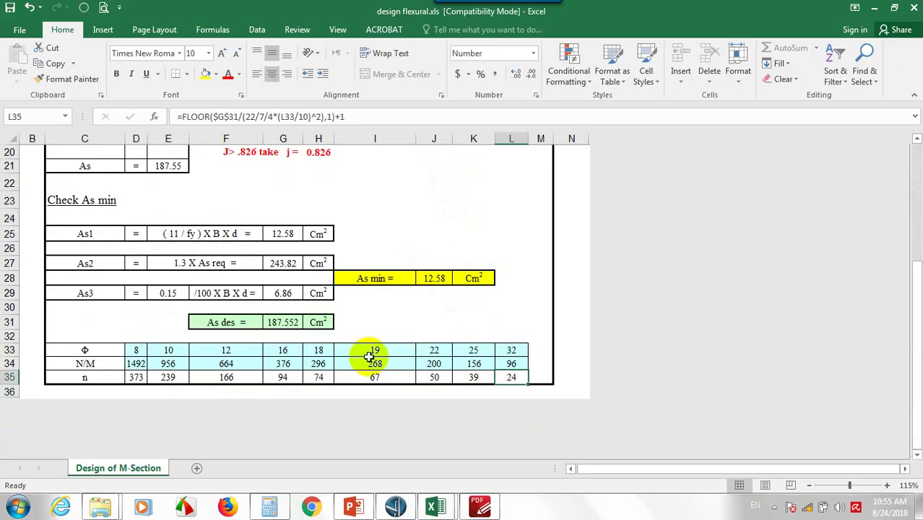
pyautogui.click(485, 506)
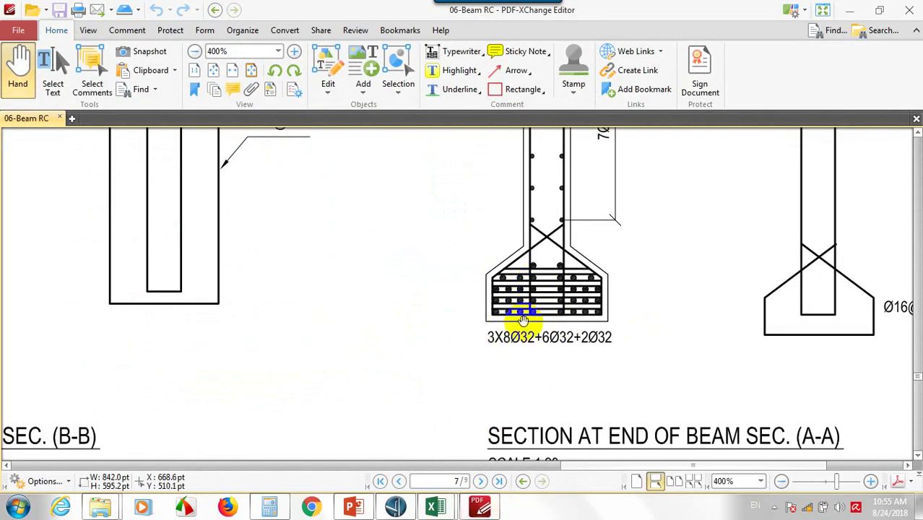
pyautogui.scroll(2, 523, 323)
pyautogui.moveTo(552, 299); pyautogui.dragTo(336, 289)
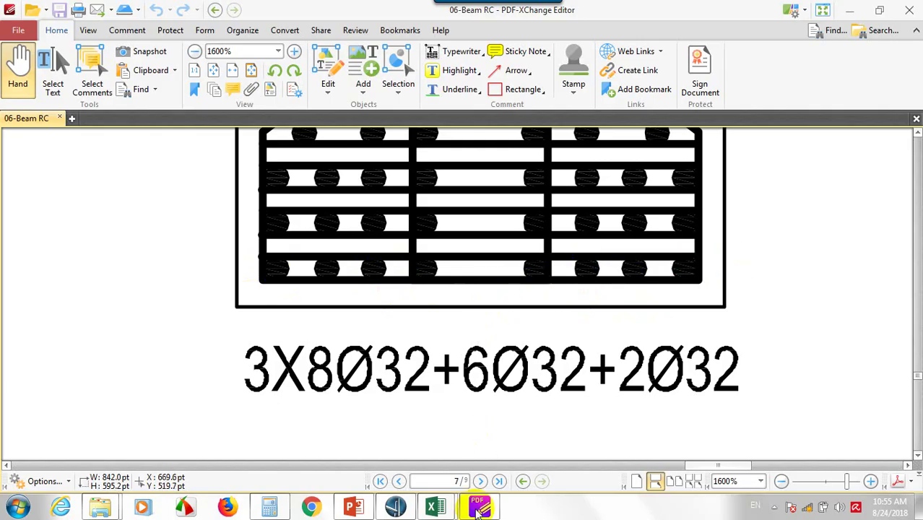
pyautogui.moveTo(469, 507)
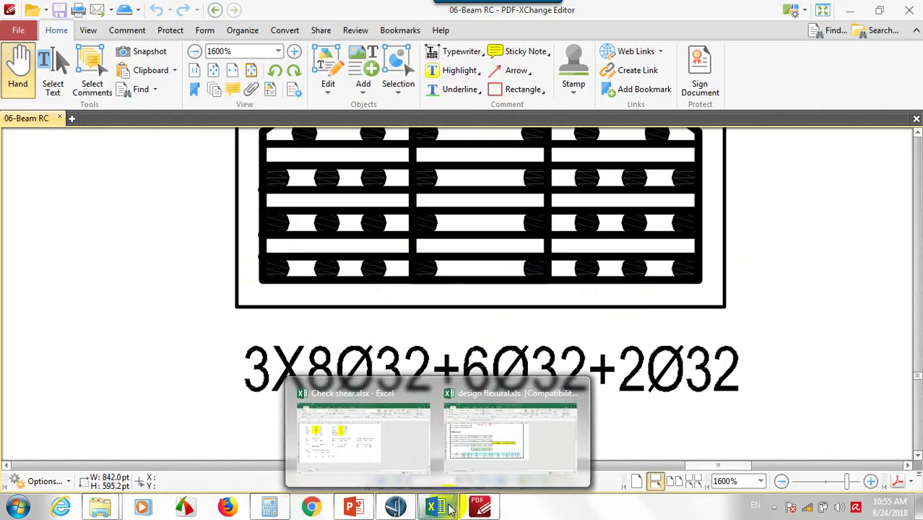
pyautogui.click(468, 442)
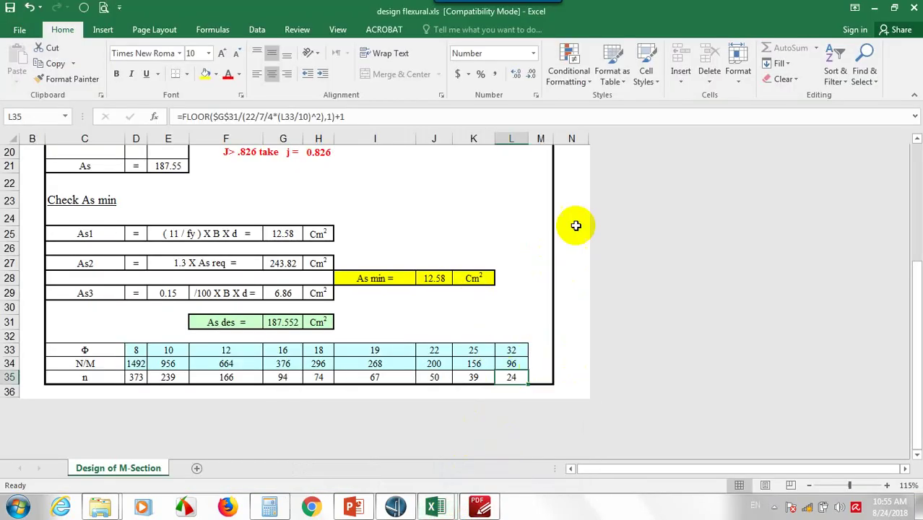
pyautogui.click(579, 168)
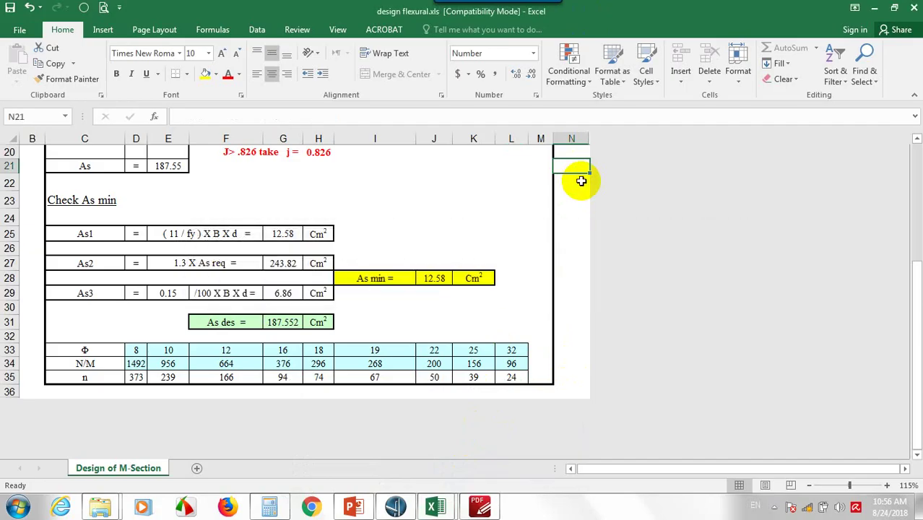
# Divide the 24 required 32 mm bars by 8 bars per layer in Calculator, keeping its window clear of the bar table.
pyautogui.click(269, 506)
pyautogui.click(693, 231)
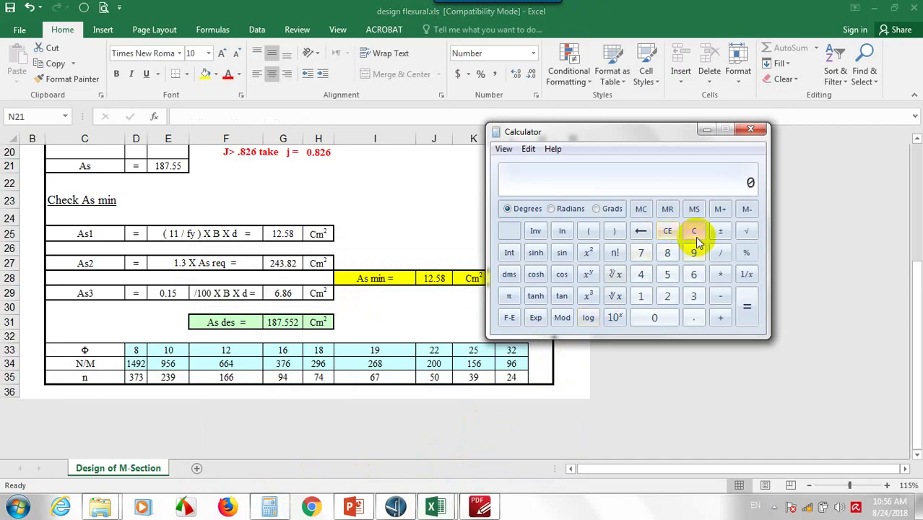
pyautogui.write('24/8')
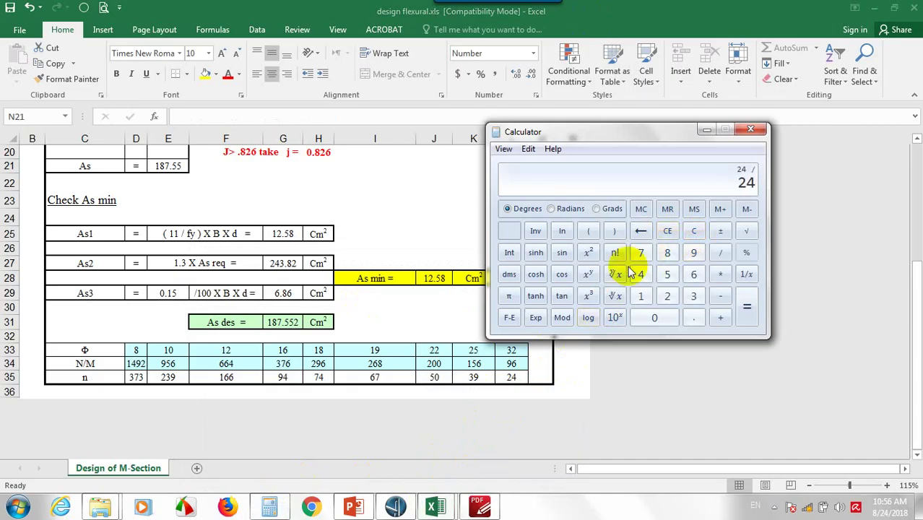
pyautogui.press('Return')
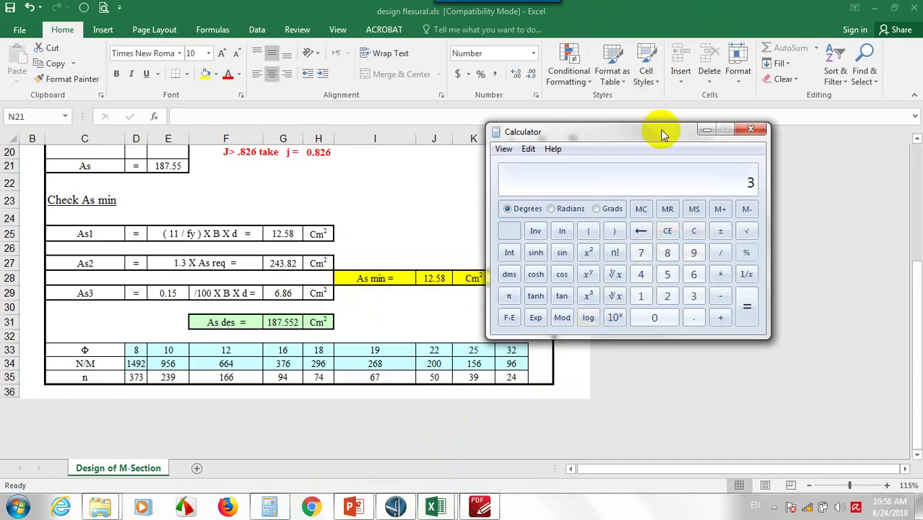
pyautogui.moveTo(662, 131); pyautogui.dragTo(748, 128)
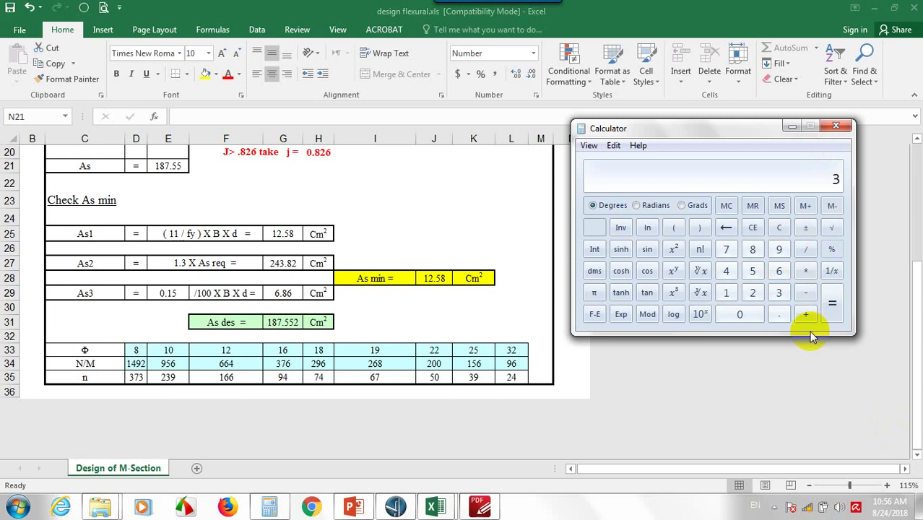
# Enter =840*1.2 as the MW moment in the design sheet and check the required number of 32 mm bars.
pyautogui.click(517, 373)
pyautogui.click(516, 374)
pyautogui.scroll(6, 506, 373)
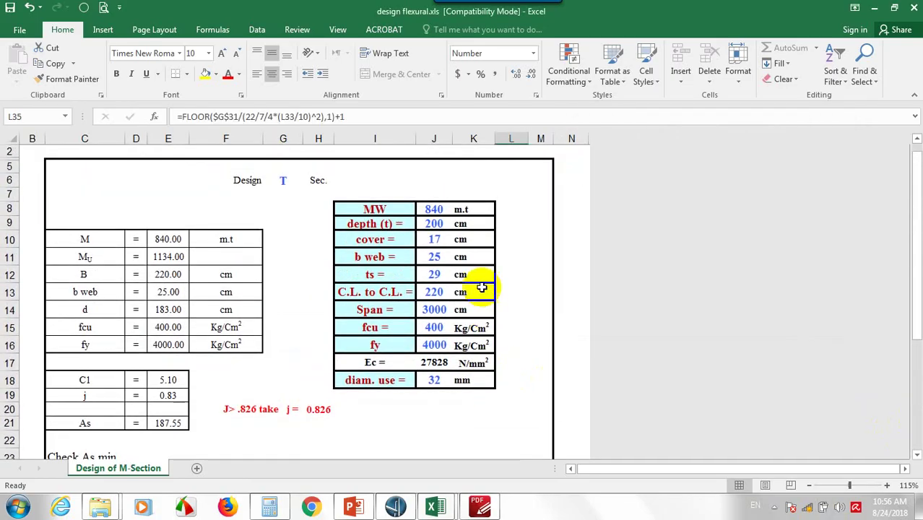
pyautogui.click(433, 208)
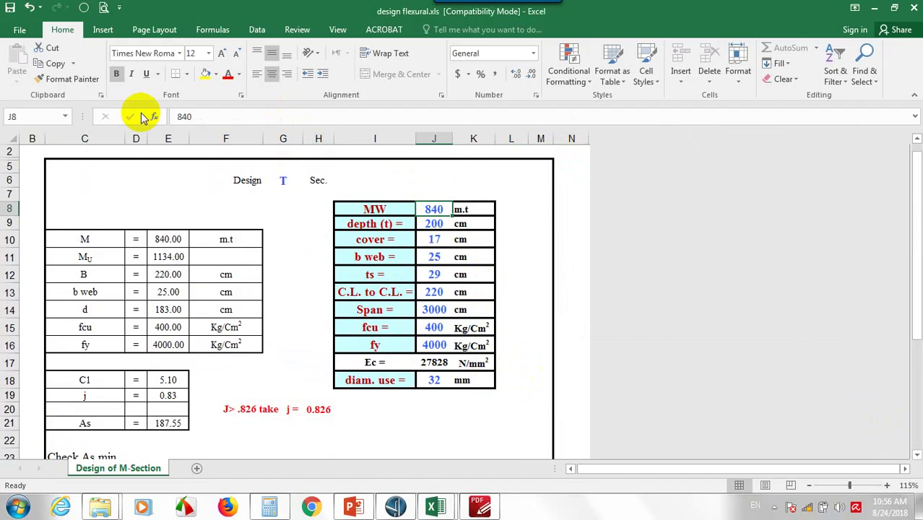
pyautogui.click(175, 118)
pyautogui.write('=')
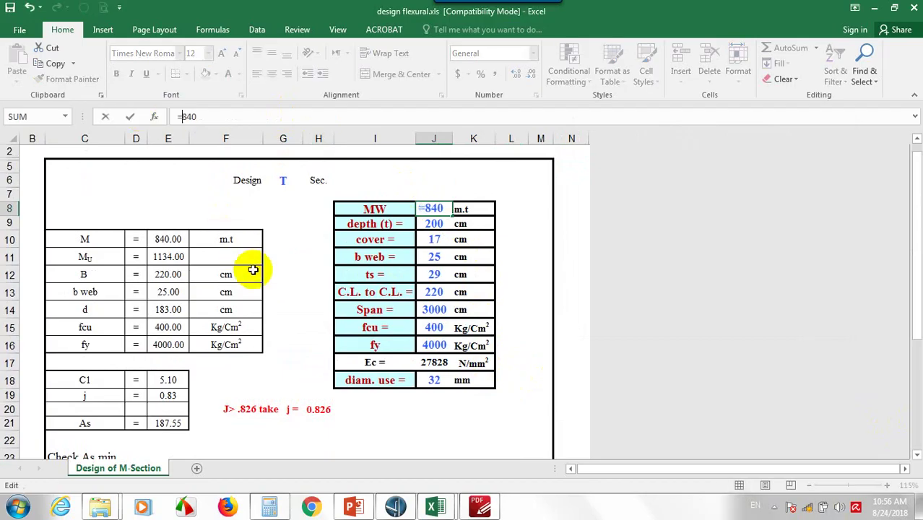
pyautogui.click(297, 115)
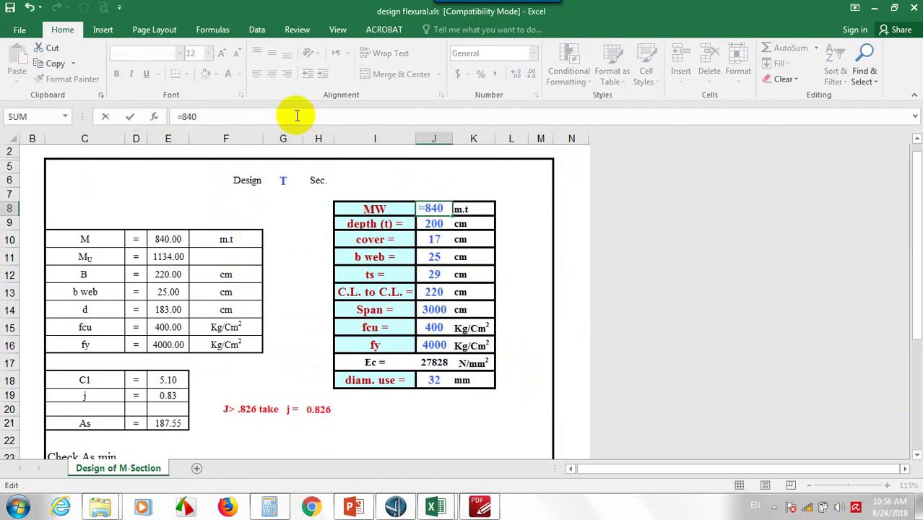
pyautogui.write('*1.2')
pyautogui.press('Return')
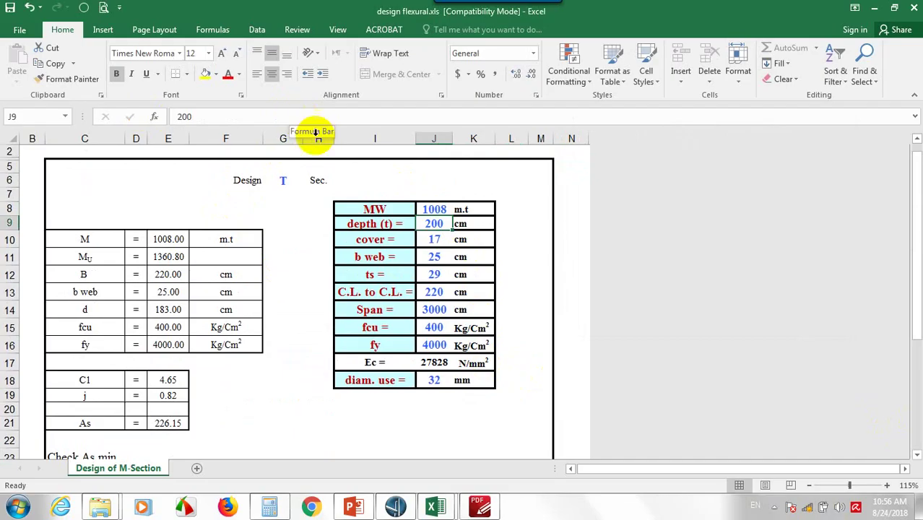
pyautogui.click(432, 208)
pyautogui.scroll(-5, 539, 340)
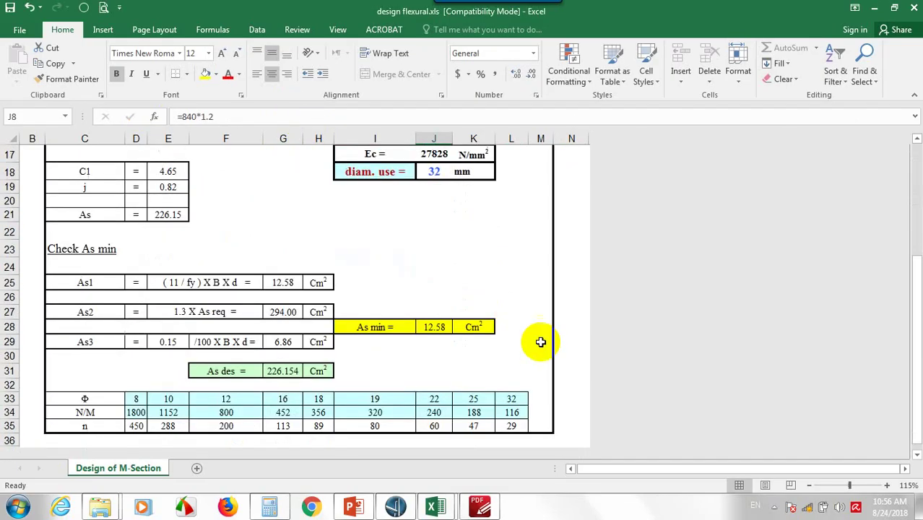
pyautogui.click(518, 424)
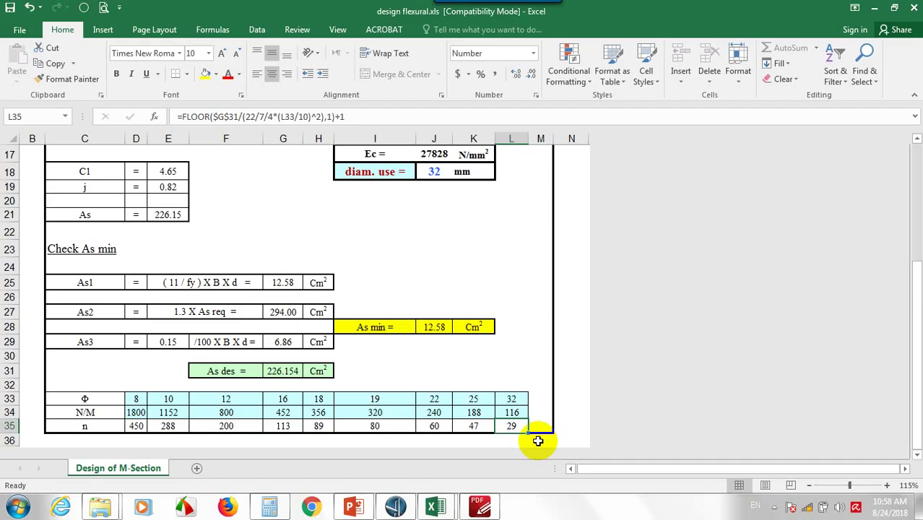
# Switch to the 06-Beam RC drawing in PDF-XChange Editor and examine the bottom flange bars of the narrow-web beam section.
pyautogui.click(480, 505)
pyautogui.scroll(-5, 621, 256)
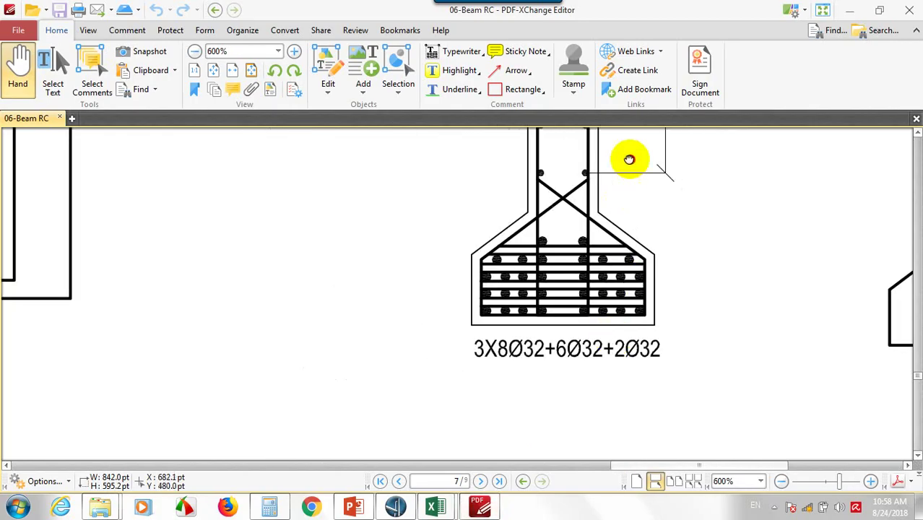
pyautogui.scroll(3, 628, 156)
pyautogui.scroll(-3, 617, 283)
pyautogui.scroll(1, 609, 274)
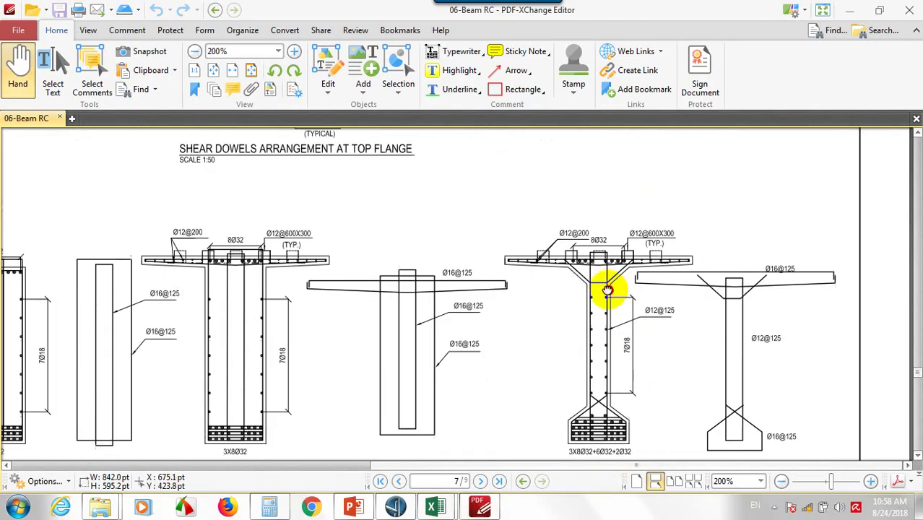
pyautogui.scroll(-1, 609, 274)
# Inspect the bottom bar layers and their lengths along the precast beam elevation from one end to the other.
pyautogui.scroll(6, 618, 345)
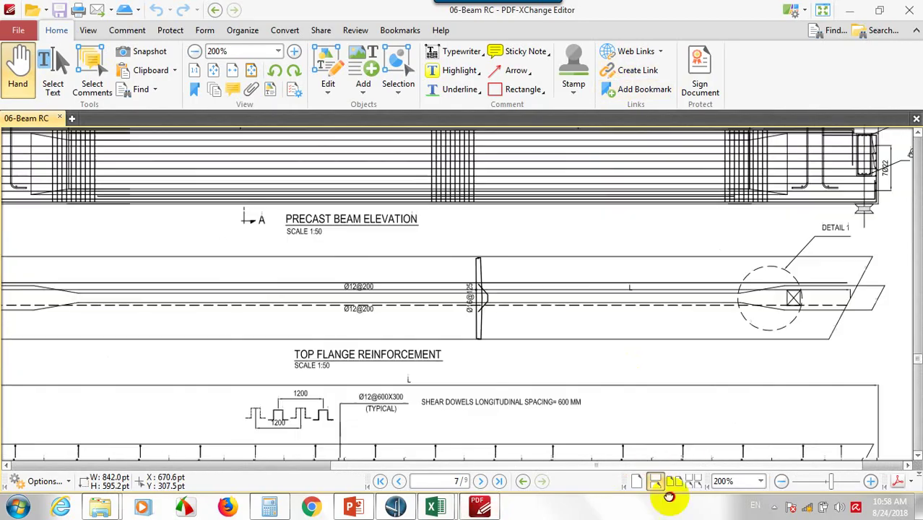
pyautogui.scroll(1, 664, 450)
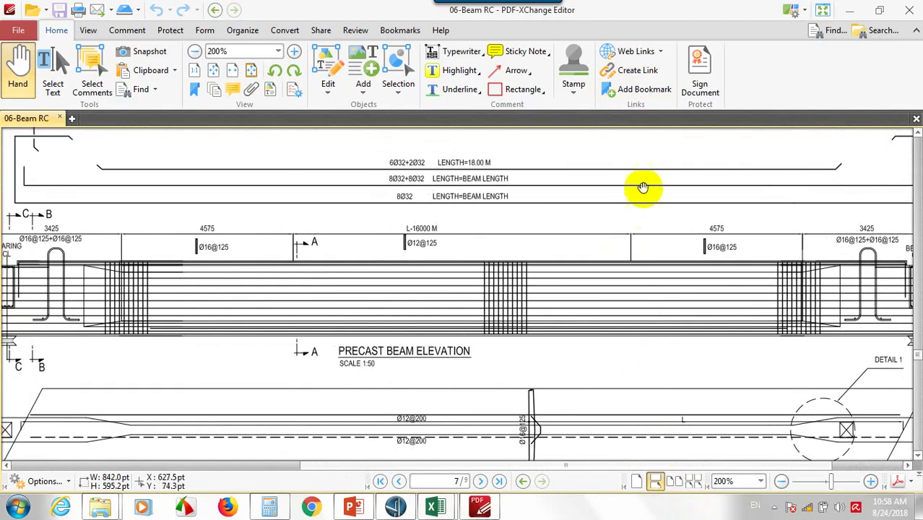
pyautogui.moveTo(640, 186); pyautogui.dragTo(529, 266)
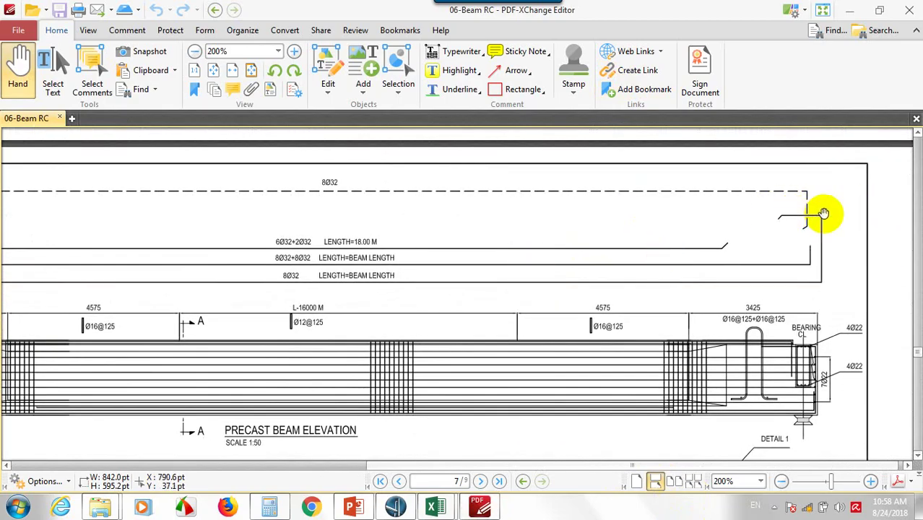
pyautogui.moveTo(191, 283); pyautogui.dragTo(398, 290)
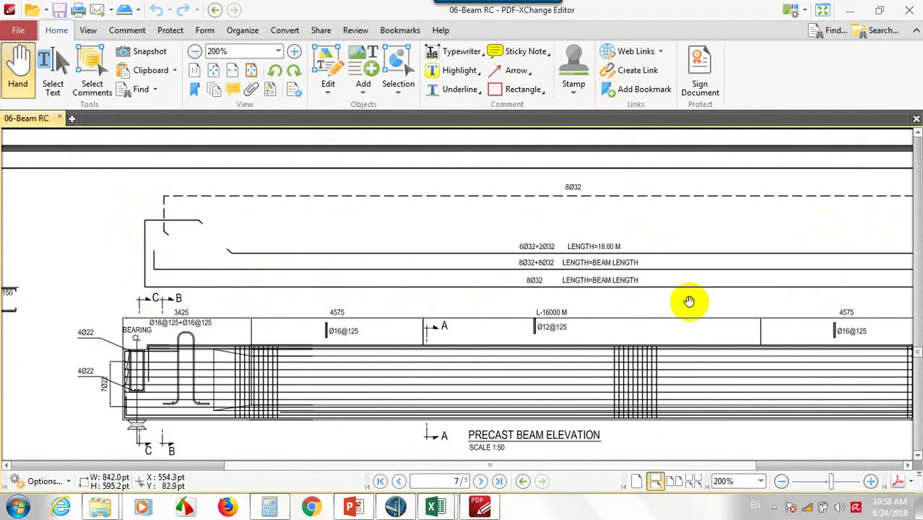
pyautogui.moveTo(615, 300); pyautogui.dragTo(364, 288)
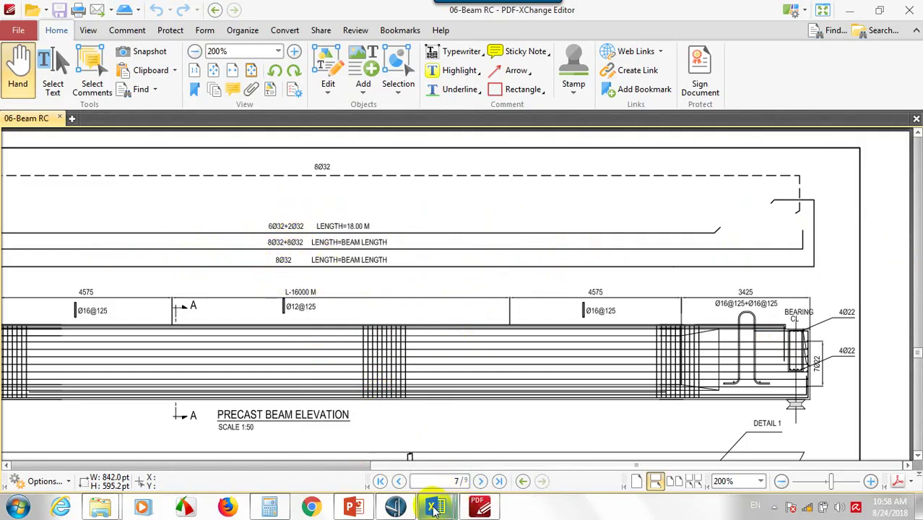
# Return to the Excel design sheet, change the MW formula to =640*1.2 and check the required number of 32 mm bars.
pyautogui.moveTo(434, 510)
pyautogui.click(481, 447)
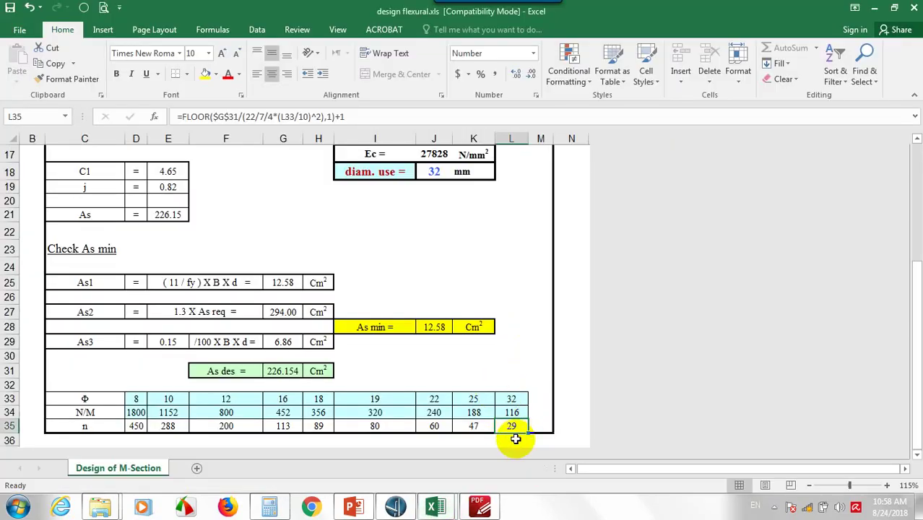
pyautogui.scroll(5, 512, 431)
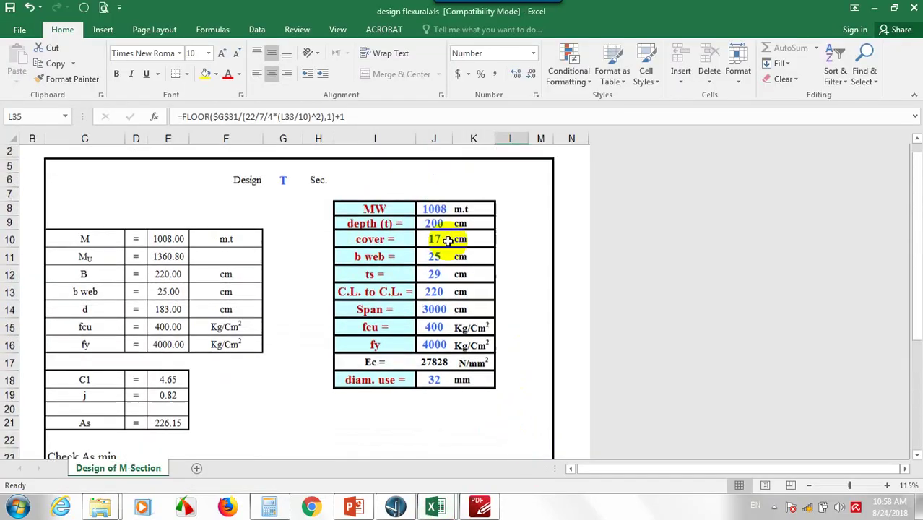
pyautogui.click(434, 209)
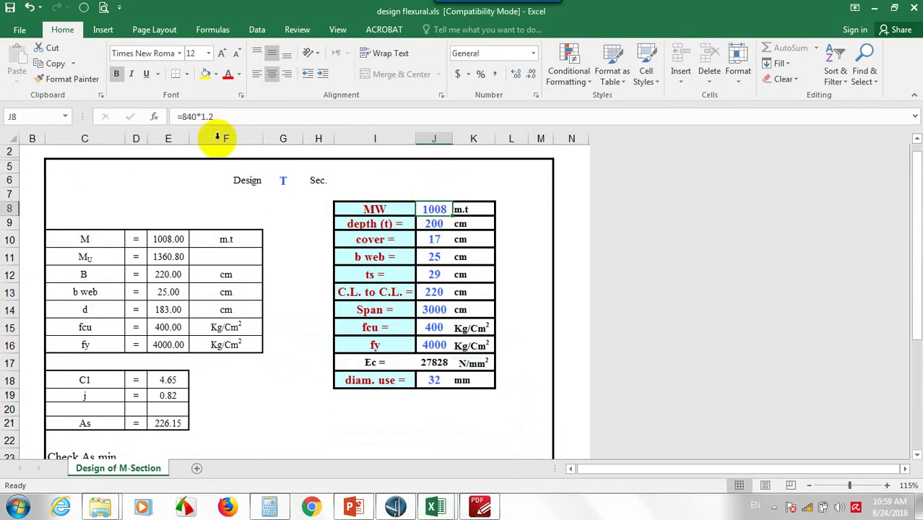
pyautogui.click(186, 117)
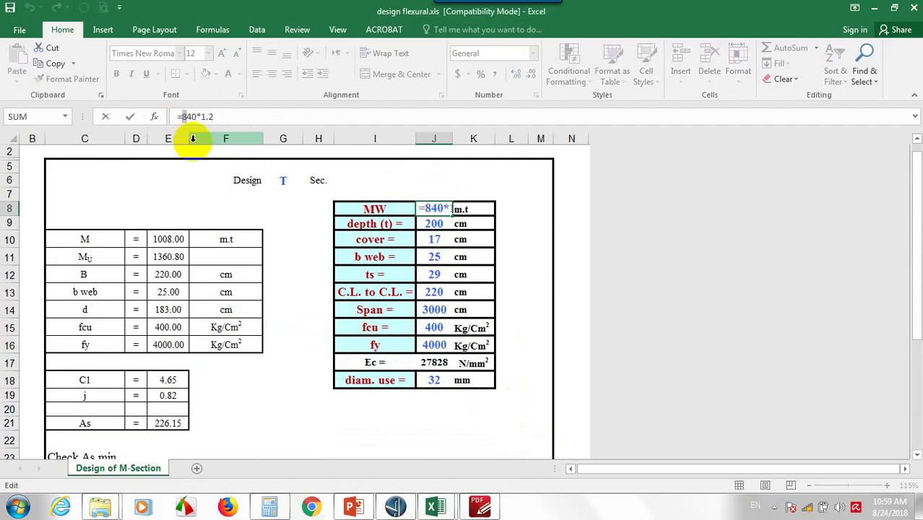
pyautogui.write('6')
pyautogui.press('Return')
pyautogui.scroll(-4, 486, 331)
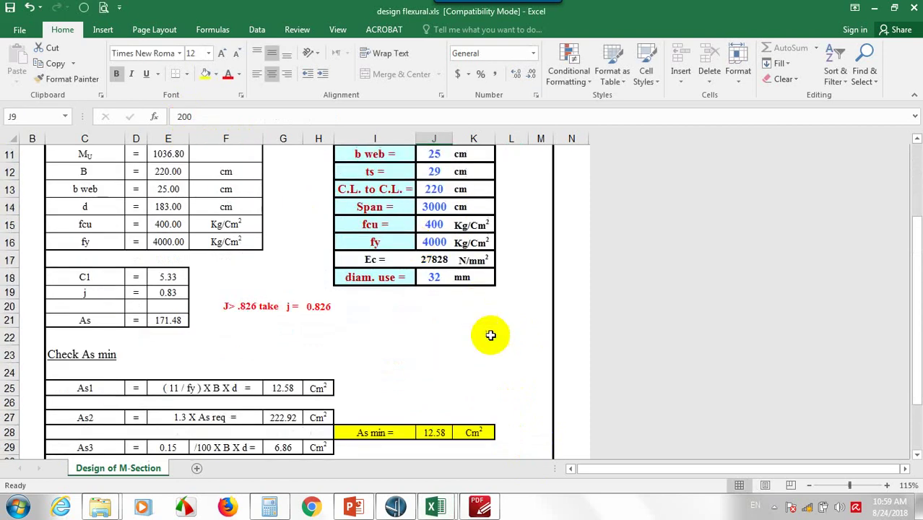
pyautogui.scroll(-1, 516, 402)
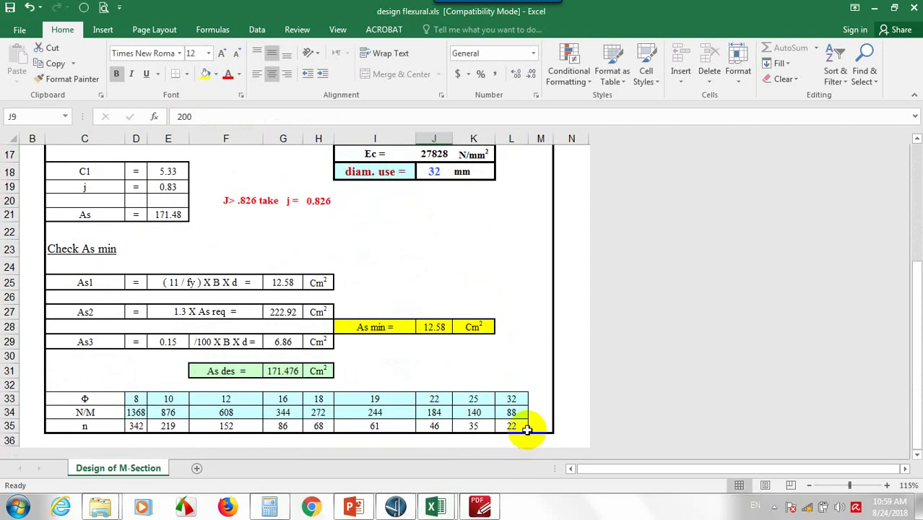
# Change the MW moment formula to =690*1.2 and check the required reinforcement in the bar table.
pyautogui.scroll(5, 468, 368)
pyautogui.click(434, 209)
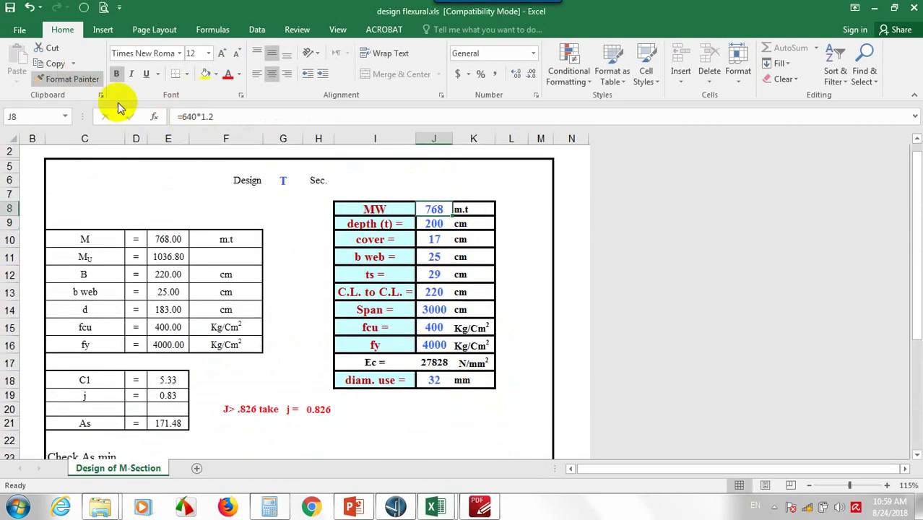
pyautogui.click(186, 117)
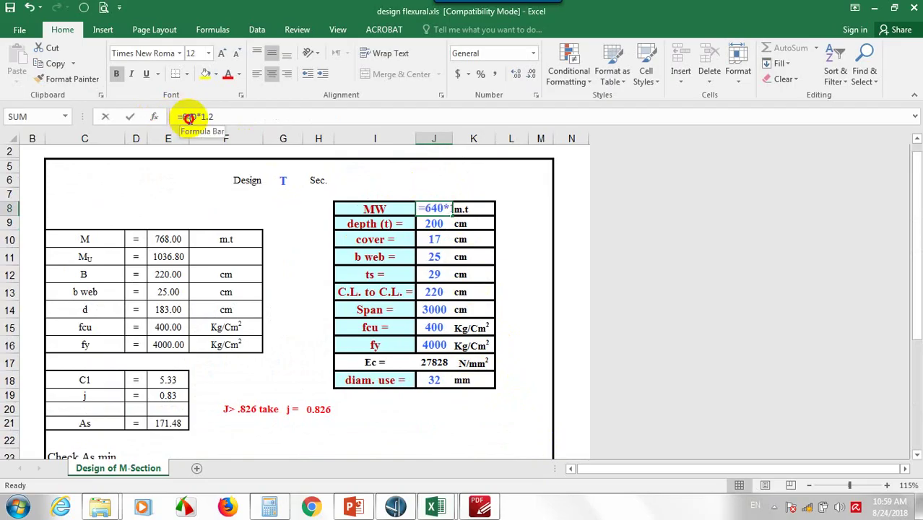
pyautogui.press('BackSpace')
pyautogui.write('9')
pyautogui.press('Return')
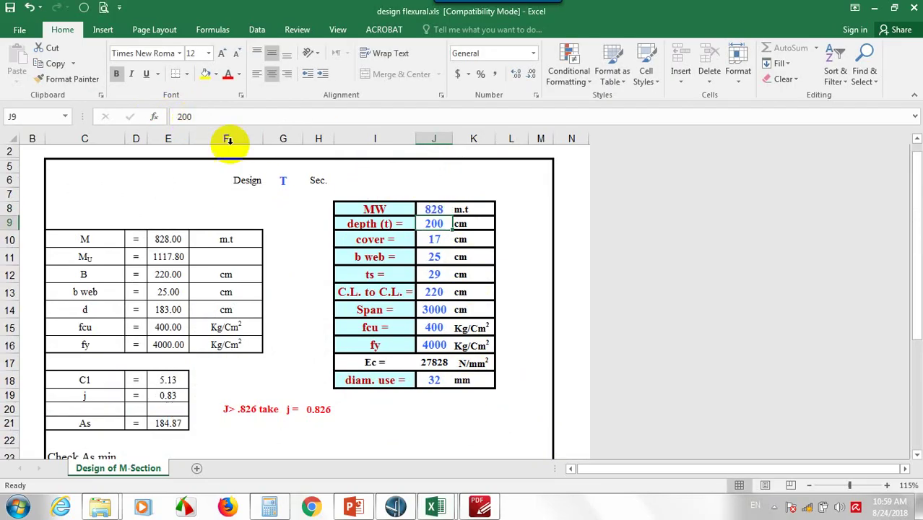
pyautogui.scroll(-8, 347, 311)
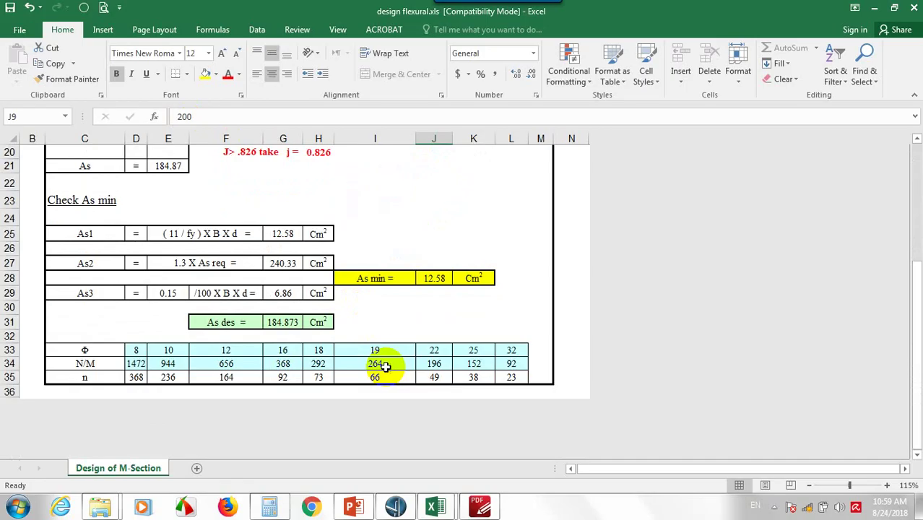
pyautogui.scroll(7, 383, 339)
pyautogui.scroll(1, 361, 275)
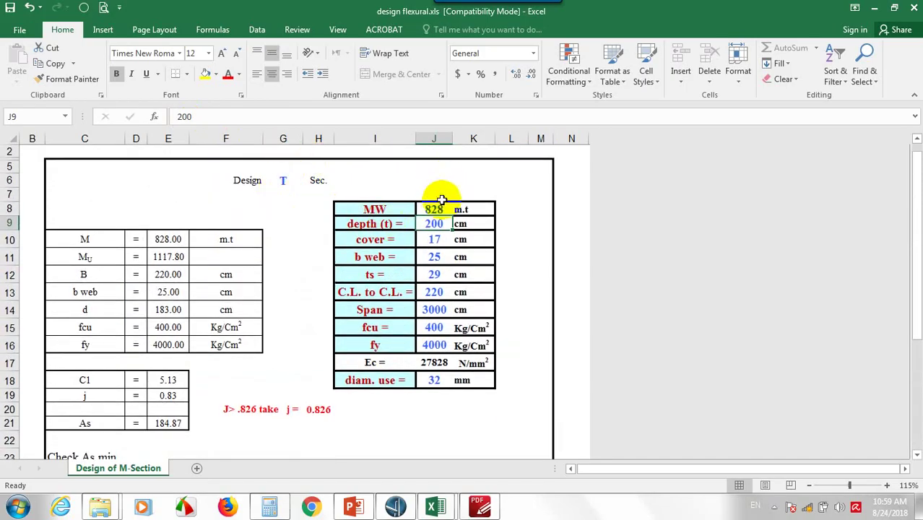
# Set the MW moment formula to =700*1.2, check the required number of 32 mm bars and reselect the MW value.
pyautogui.click(439, 208)
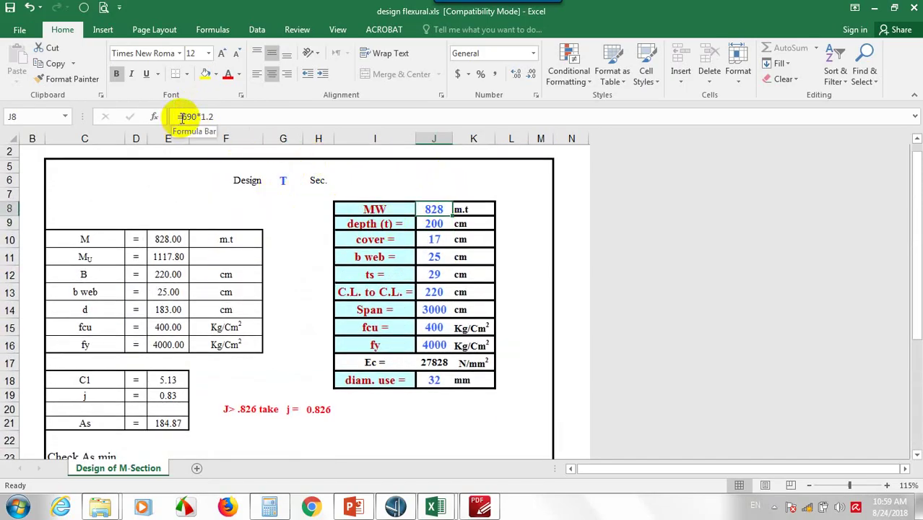
pyautogui.moveTo(180, 118); pyautogui.dragTo(194, 119)
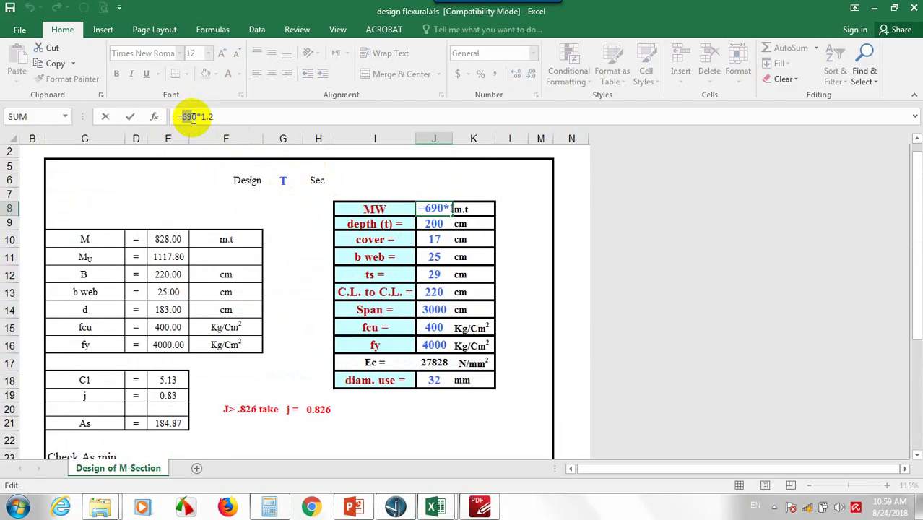
pyautogui.write('700')
pyautogui.press('Return')
pyautogui.scroll(-5, 484, 411)
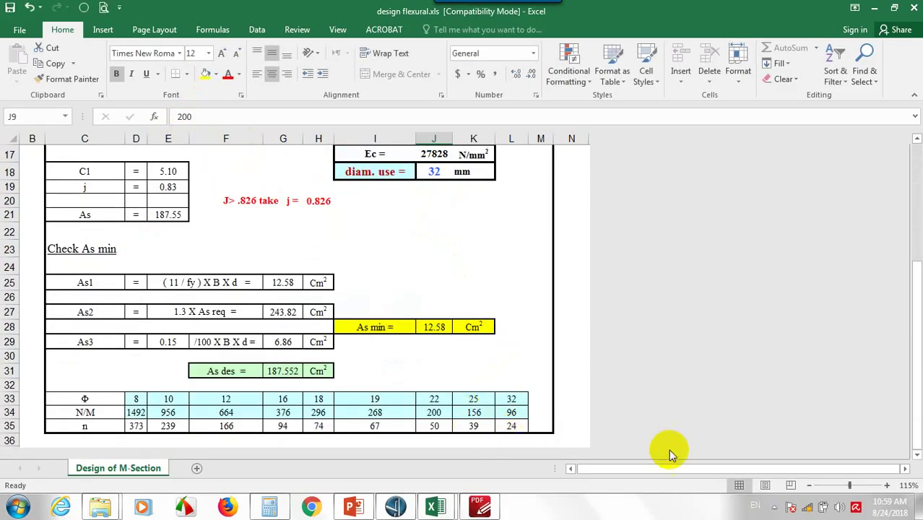
pyautogui.scroll(5, 498, 325)
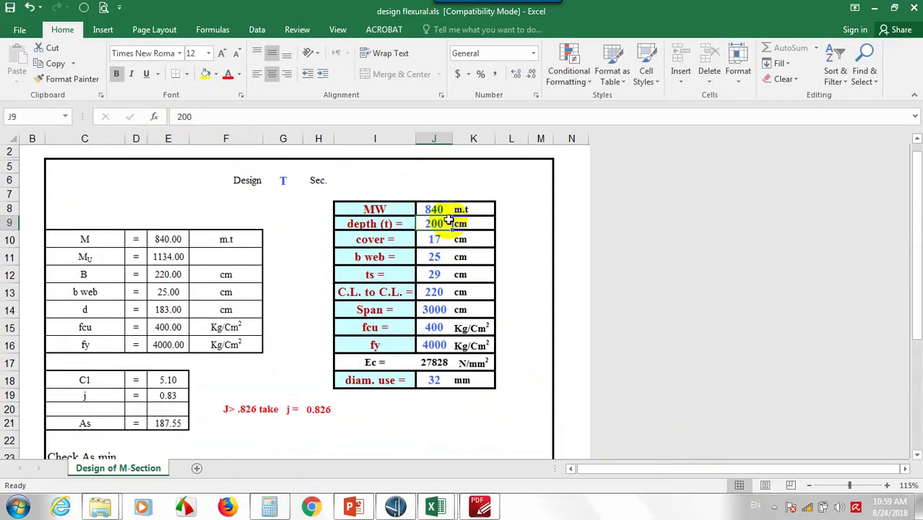
pyautogui.click(433, 209)
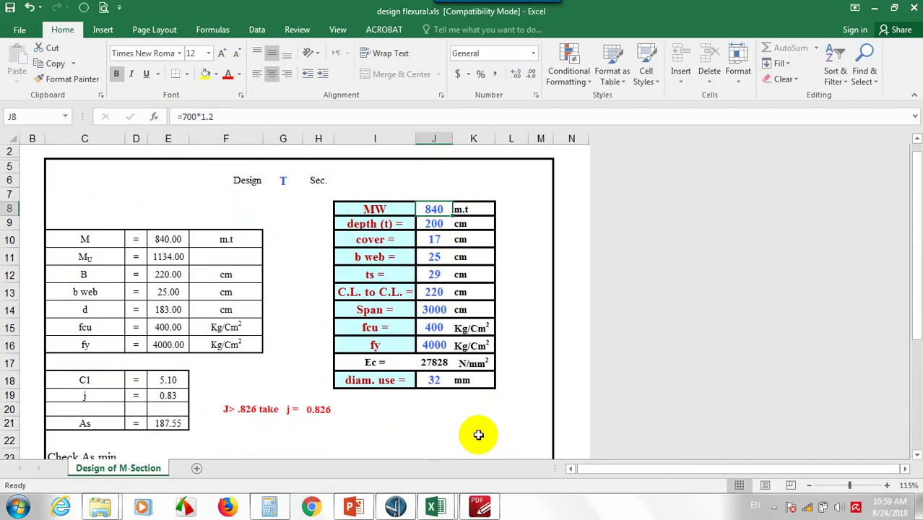
# Switch to CSiBridge, plot the left exterior girder's Moment About Horizontal Axis (M3) for the Working combo and read the envelope near midspan.
pyautogui.click(393, 508)
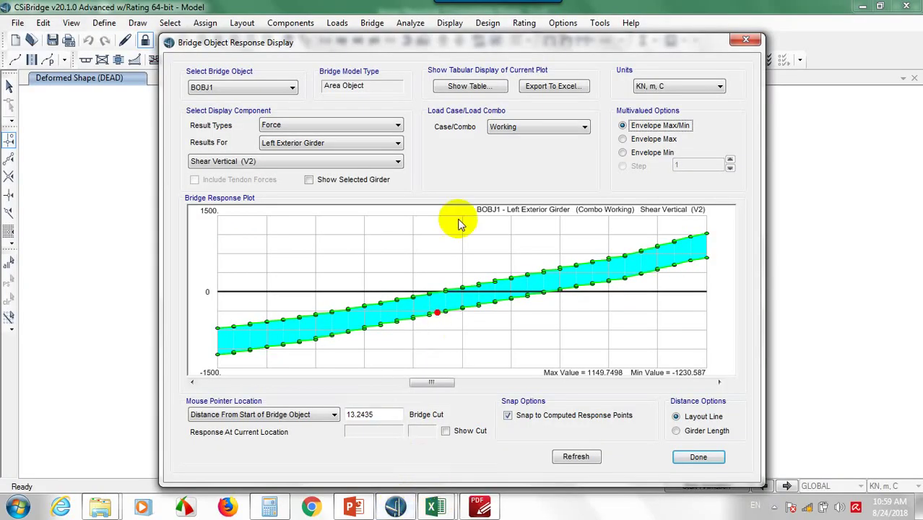
pyautogui.click(365, 125)
pyautogui.click(391, 124)
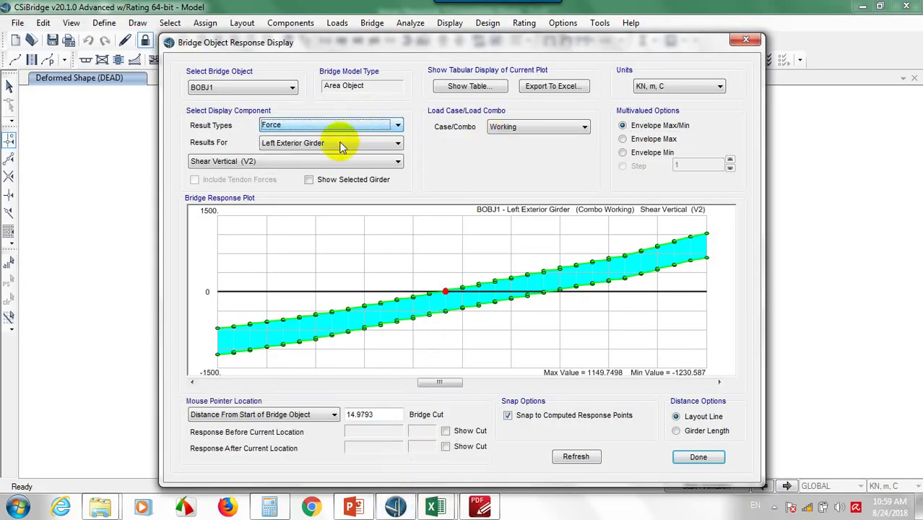
pyautogui.click(326, 161)
pyautogui.click(303, 190)
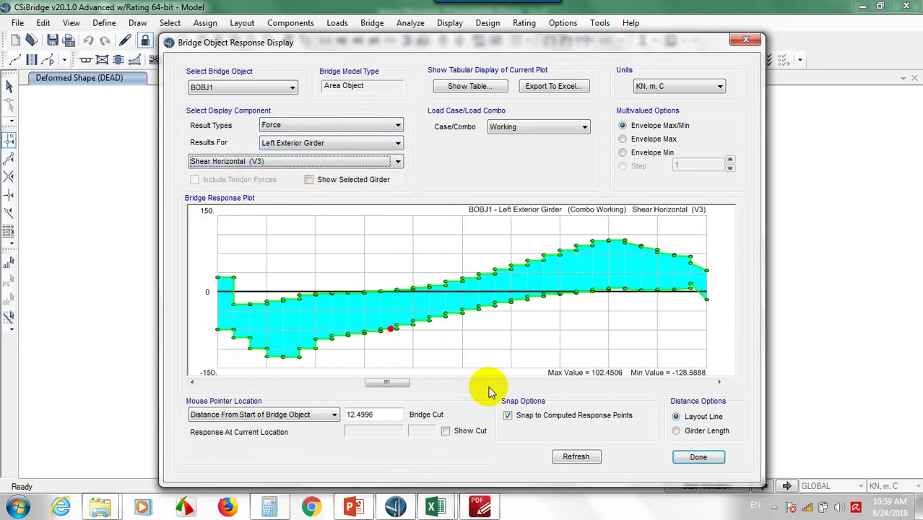
pyautogui.click(281, 162)
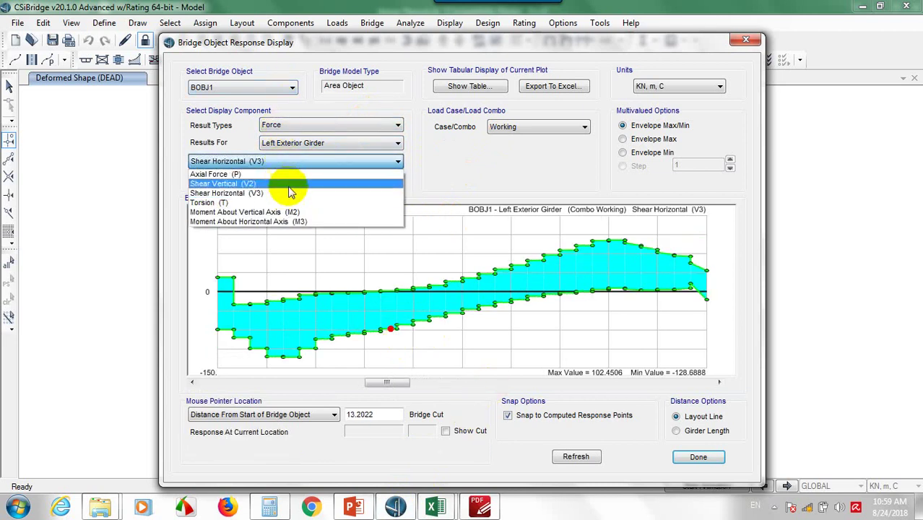
pyautogui.click(300, 221)
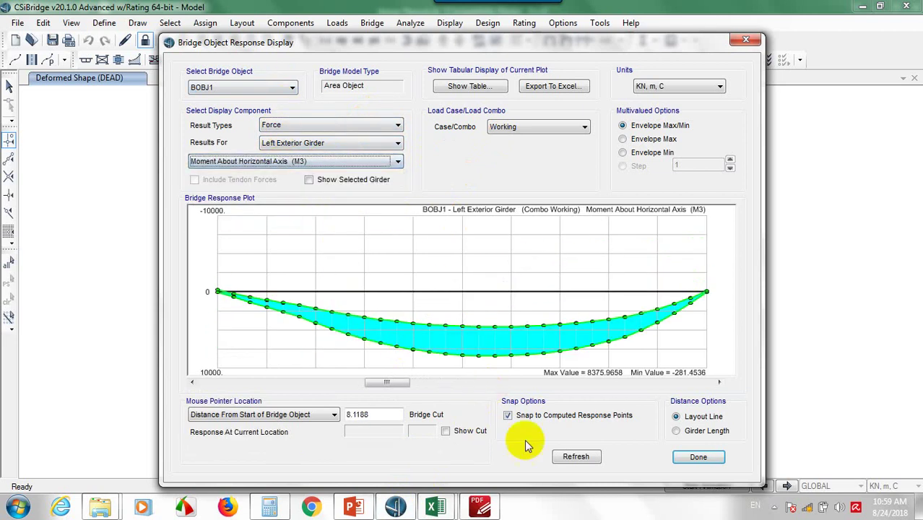
pyautogui.click(513, 356)
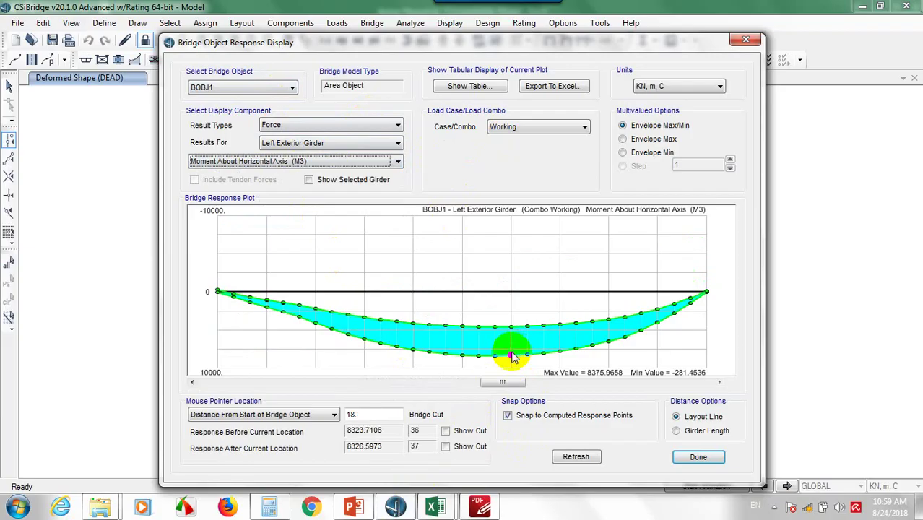
pyautogui.click(497, 359)
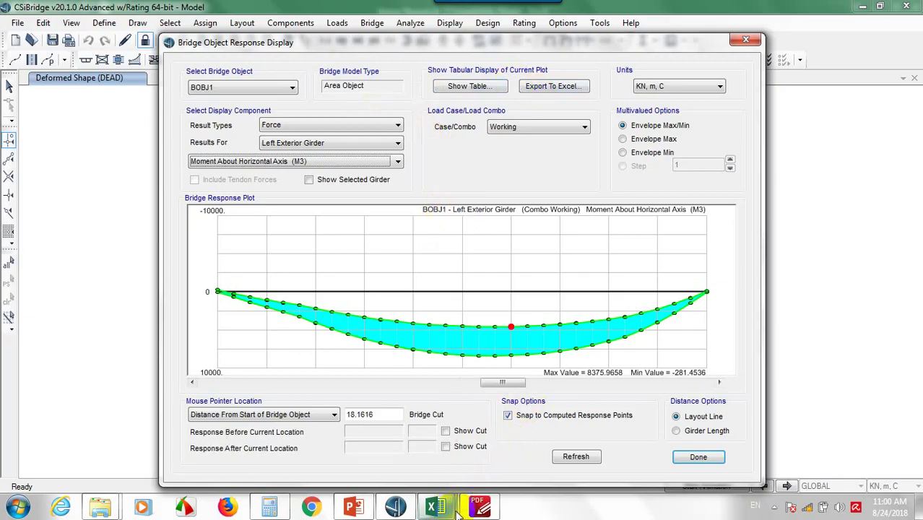
# Switch to the Check shear workbook in Excel and set the shear force Qu to =125*1.35.
pyautogui.moveTo(450, 509)
pyautogui.click(379, 442)
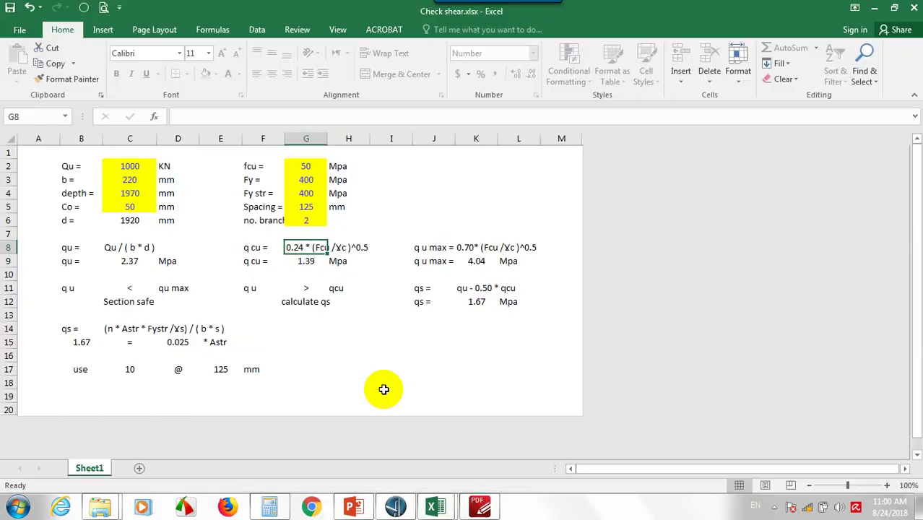
pyautogui.click(134, 165)
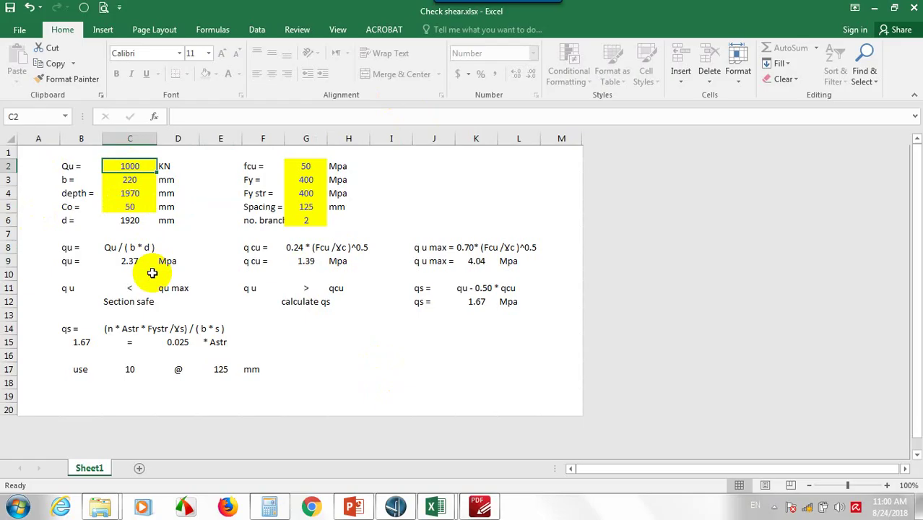
pyautogui.write('=125*1.35')
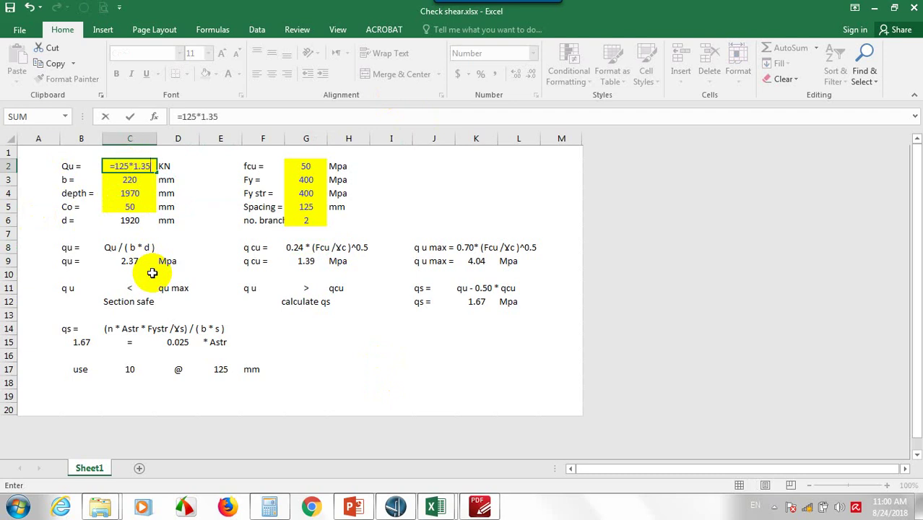
pyautogui.press('Return')
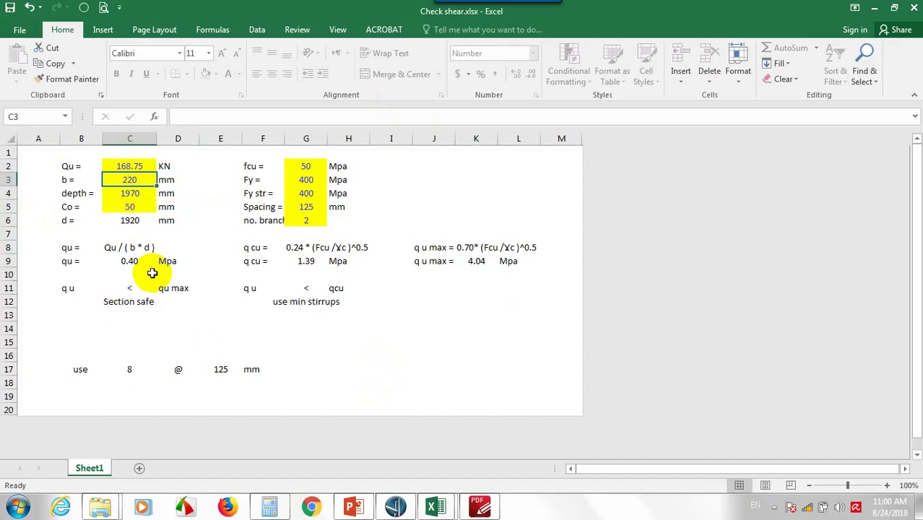
# Set the section width b to 250 mm and the depth to 2000 mm in the shear check.
pyautogui.write('250')
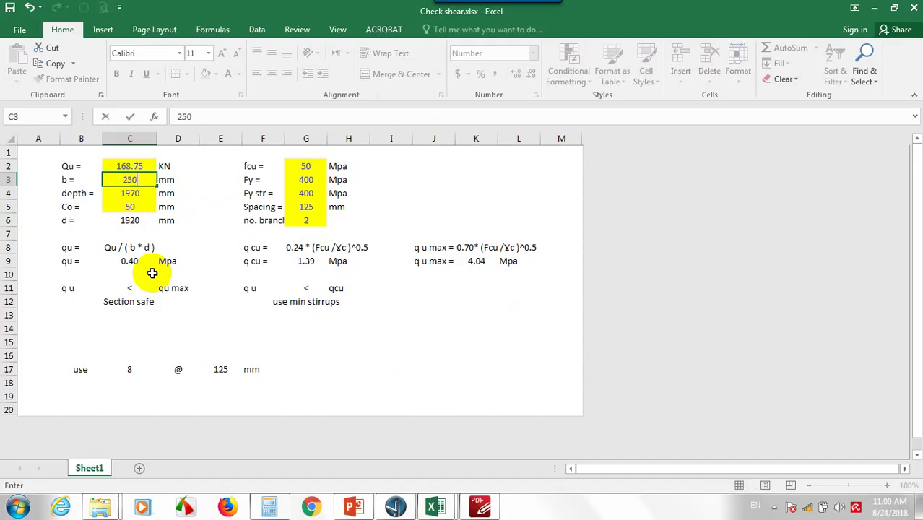
pyautogui.press('Return')
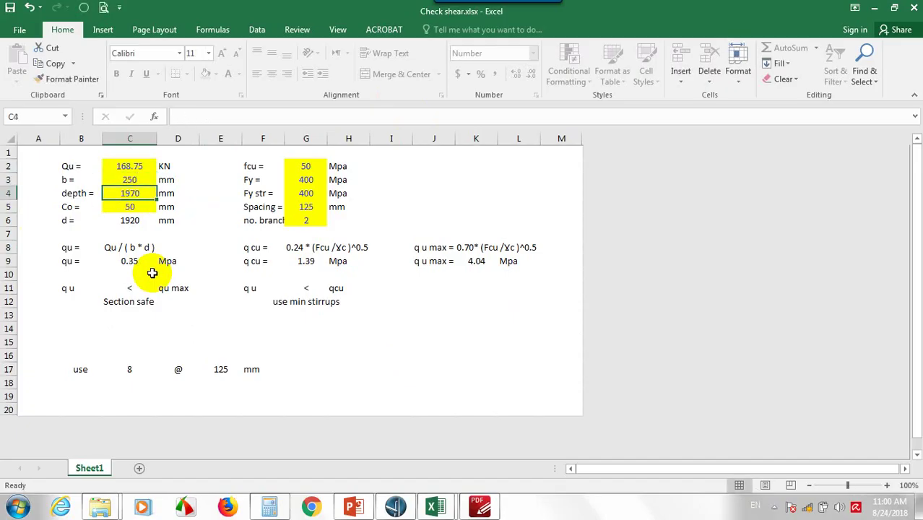
pyautogui.write('2000')
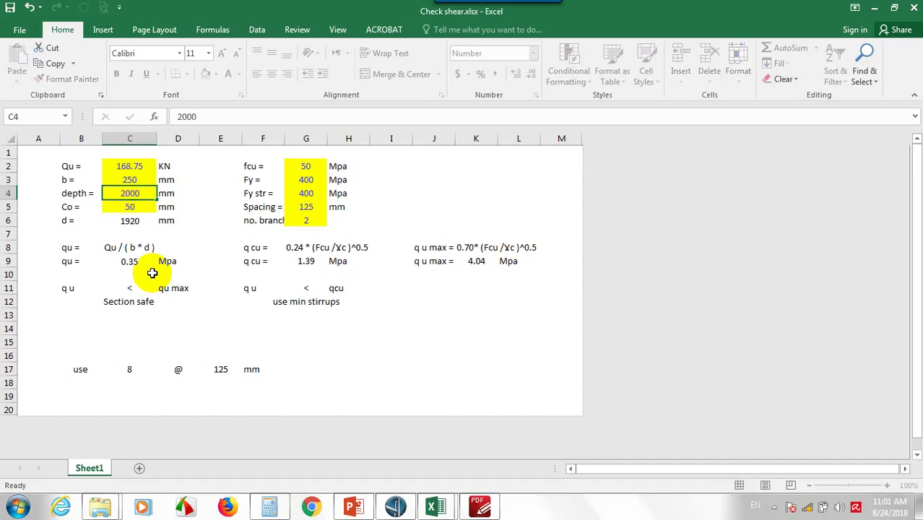
pyautogui.press('Return')
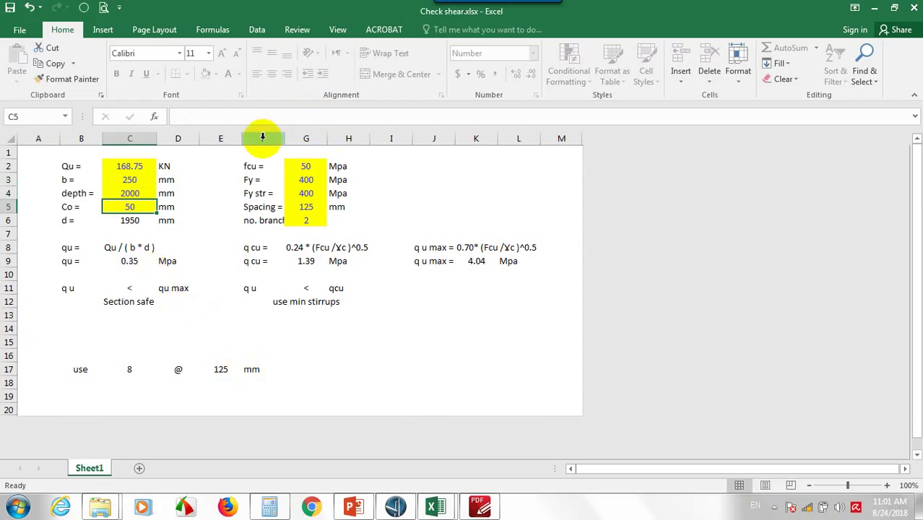
# Set the concrete strength fcu to 40 MPa and the number of stirrup branches to 4.
pyautogui.click(141, 184)
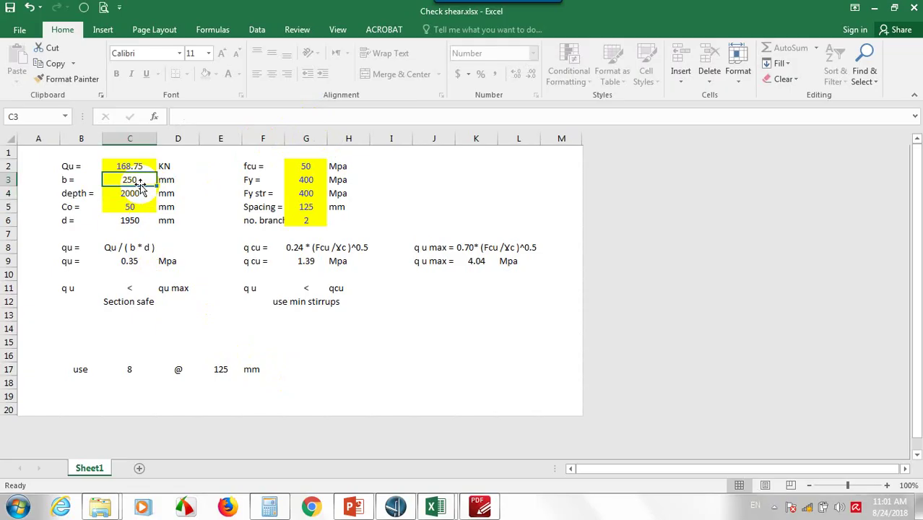
pyautogui.click(315, 167)
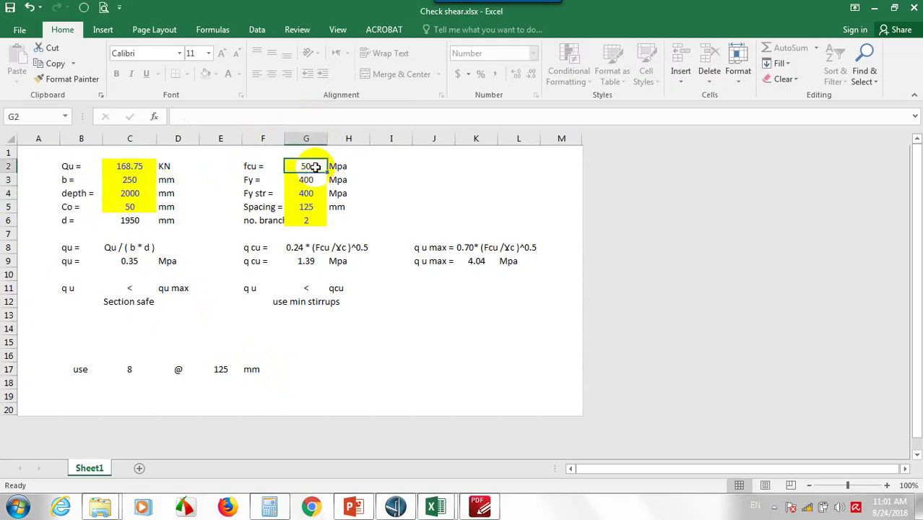
pyautogui.write('400')
pyautogui.press('Return')
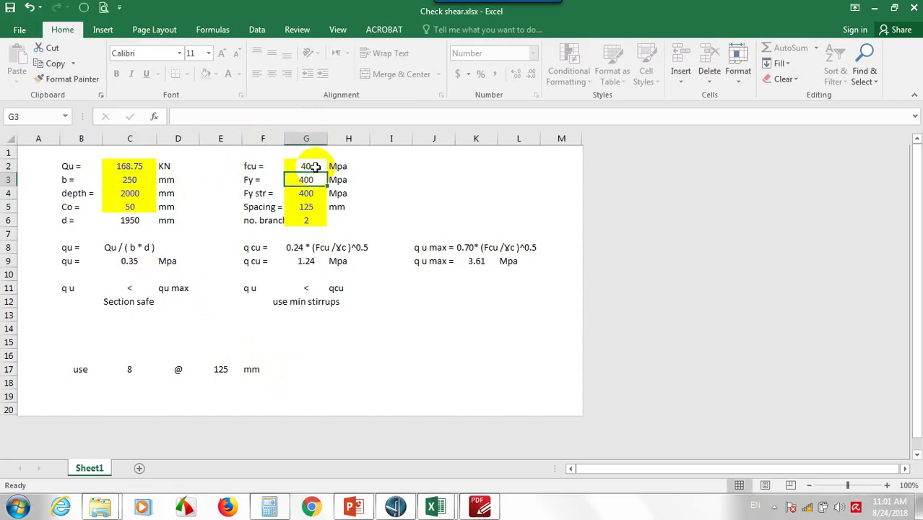
pyautogui.press('Down')
pyautogui.press('Down')
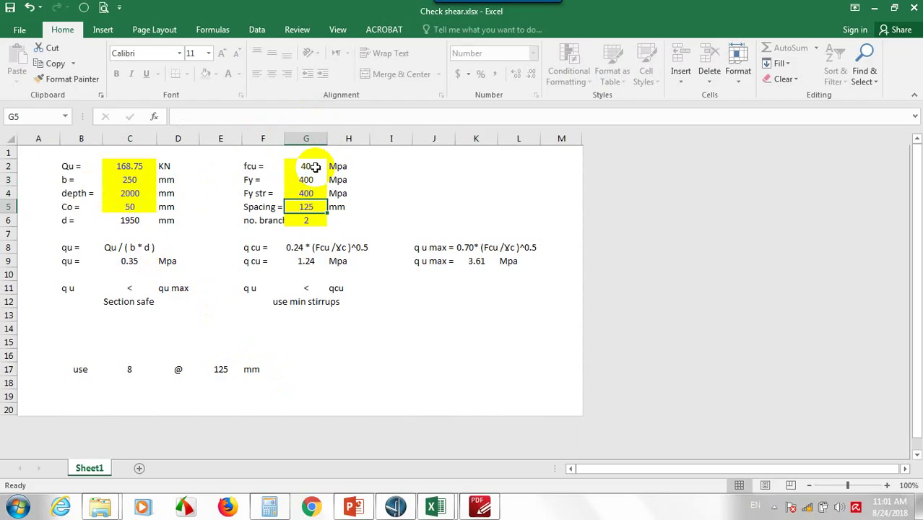
pyautogui.press('Down')
pyautogui.write('4')
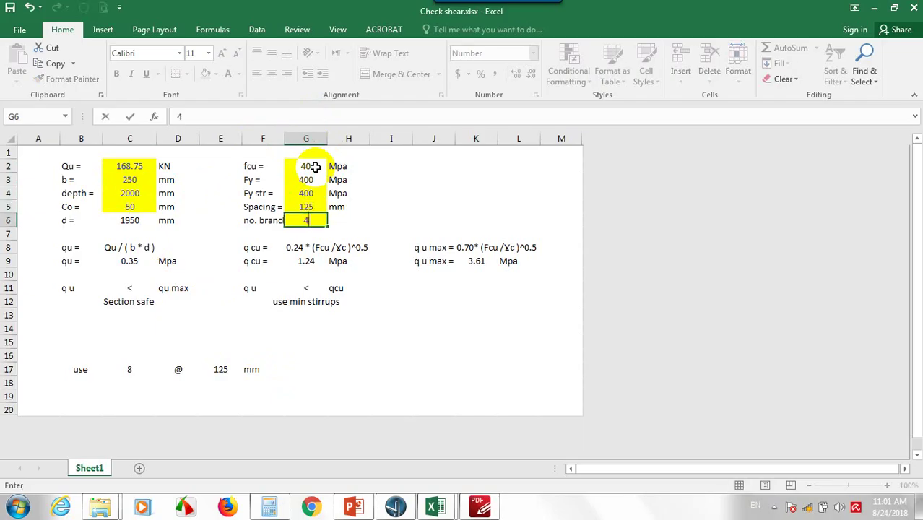
pyautogui.press('Up')
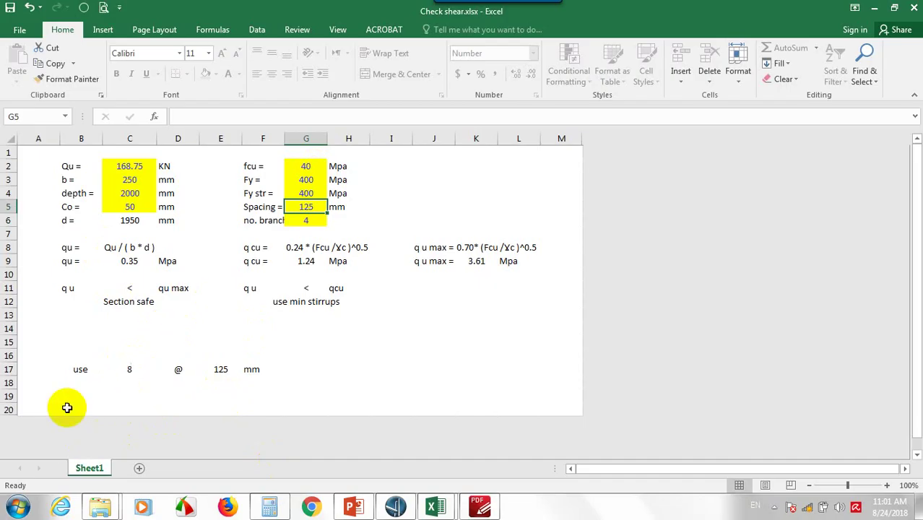
pyautogui.click(137, 167)
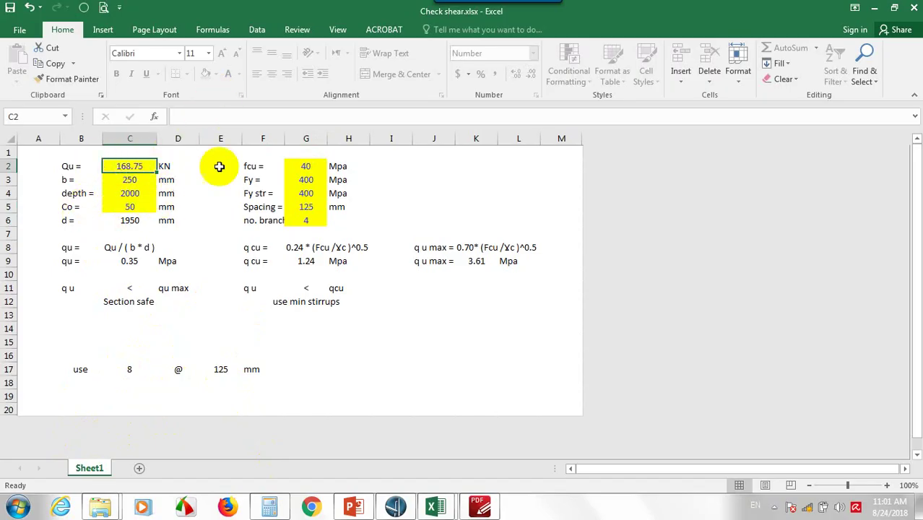
pyautogui.click(334, 33)
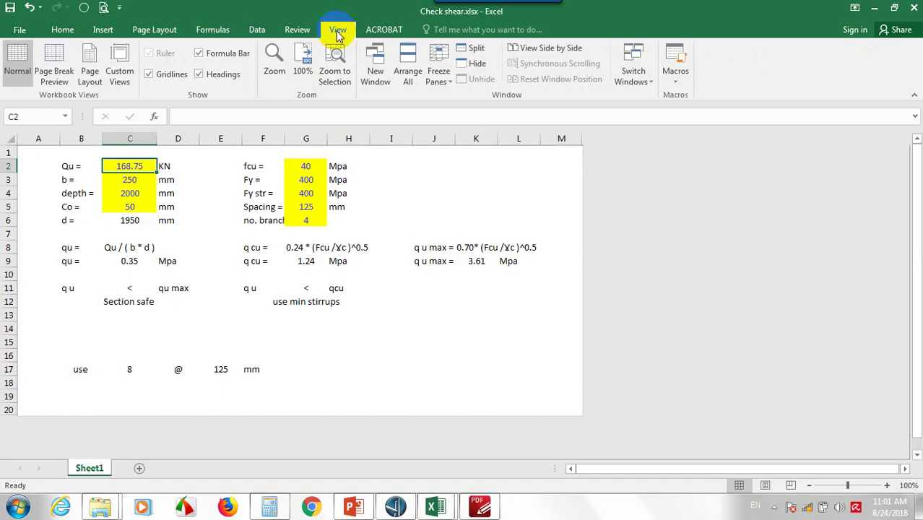
pyautogui.click(298, 32)
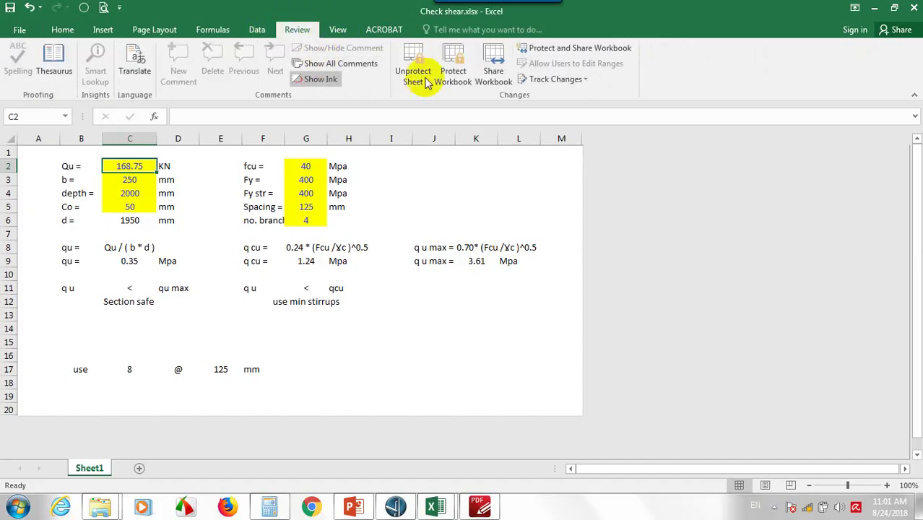
pyautogui.click(408, 63)
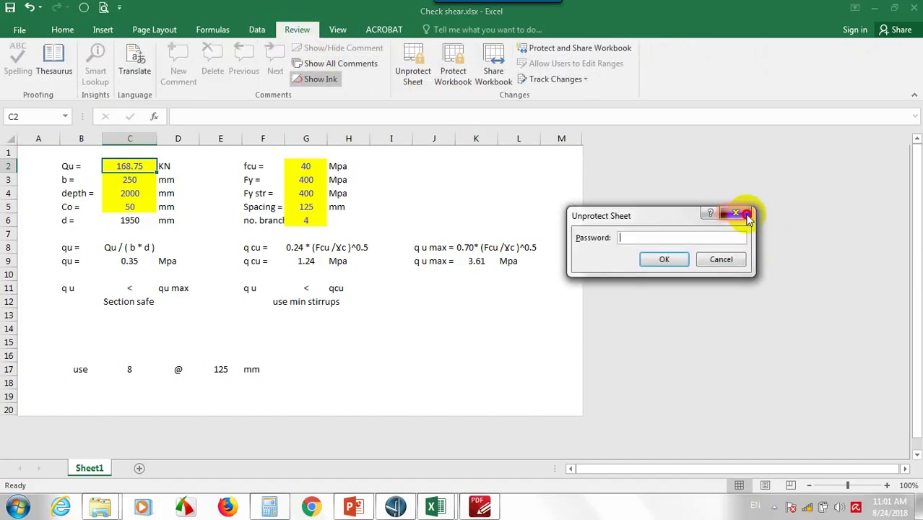
pyautogui.click(735, 213)
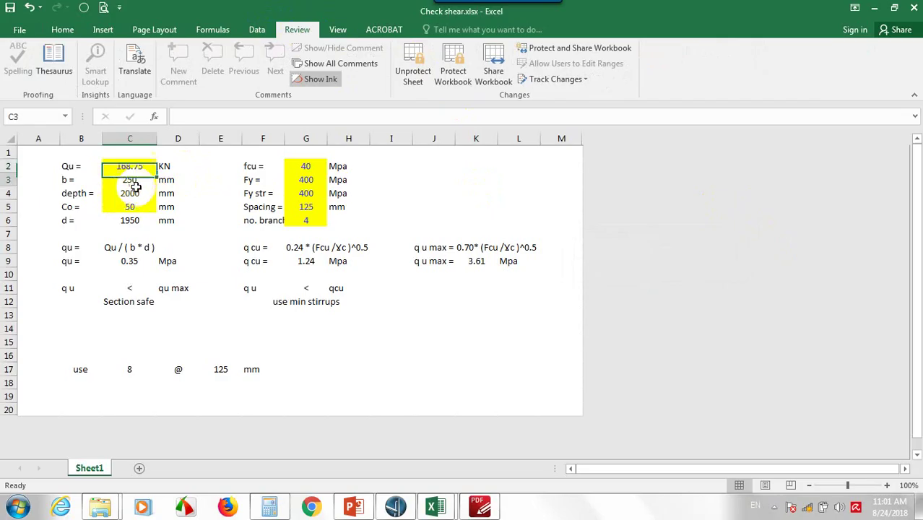
# Set the section width b to 650 mm in the shear check.
pyautogui.click(129, 180)
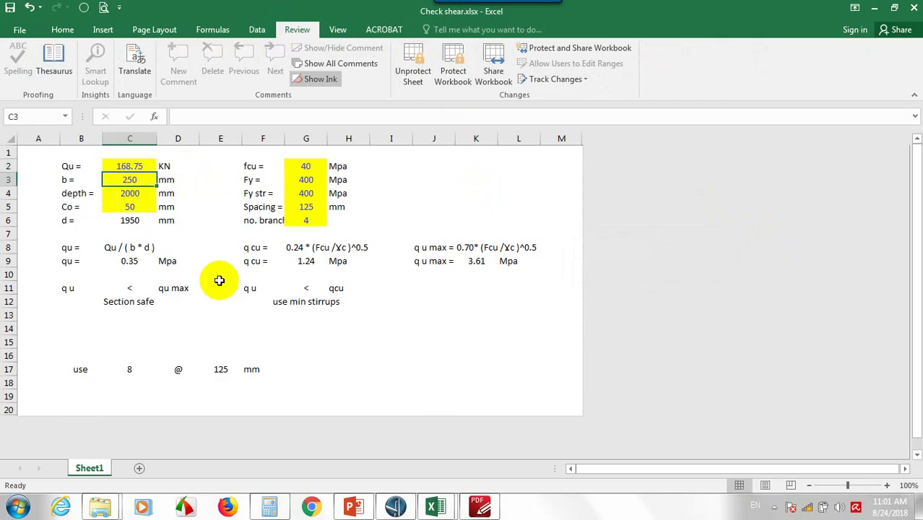
pyautogui.write('650')
pyautogui.press('Return')
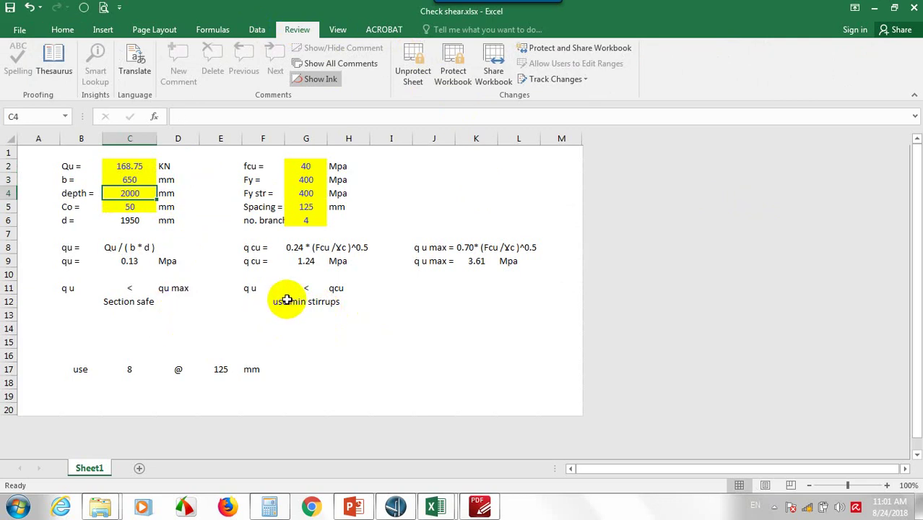
pyautogui.click(143, 168)
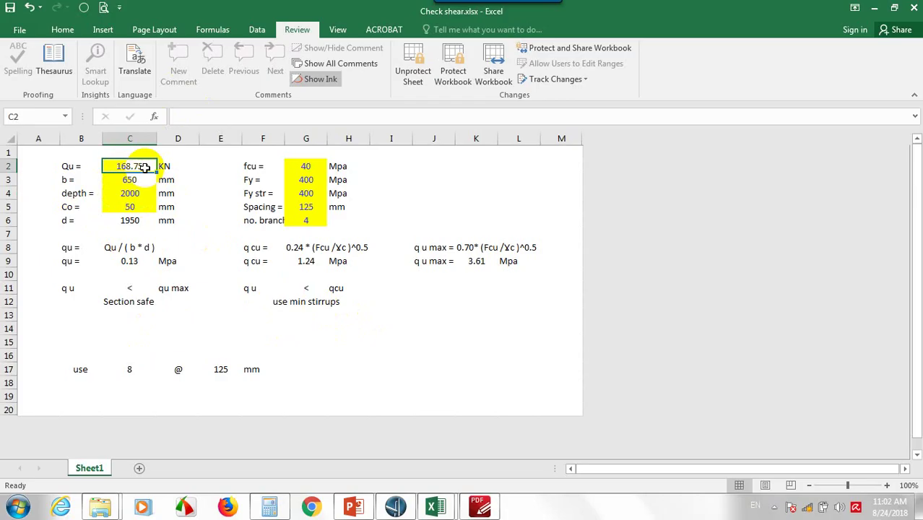
pyautogui.write('11')
pyautogui.press('BackSpace')
pyautogui.press('BackSpace')
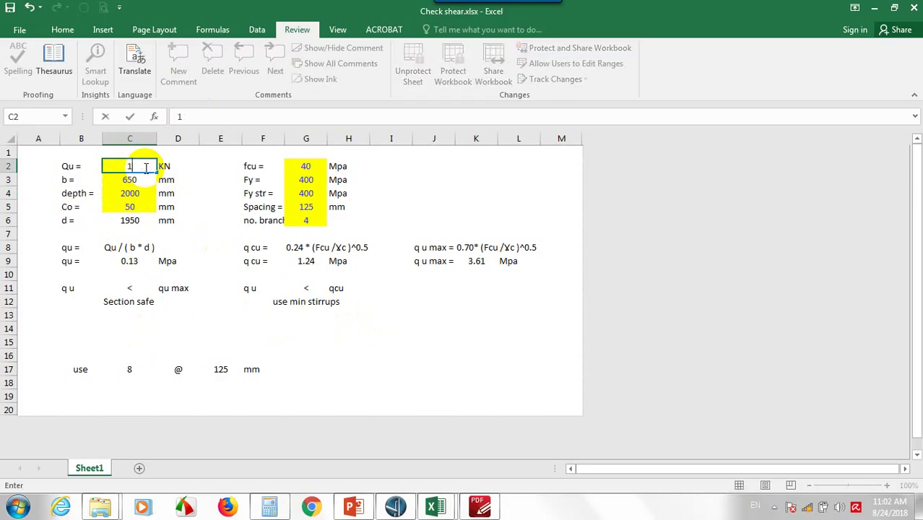
pyautogui.write('=110*1.35')
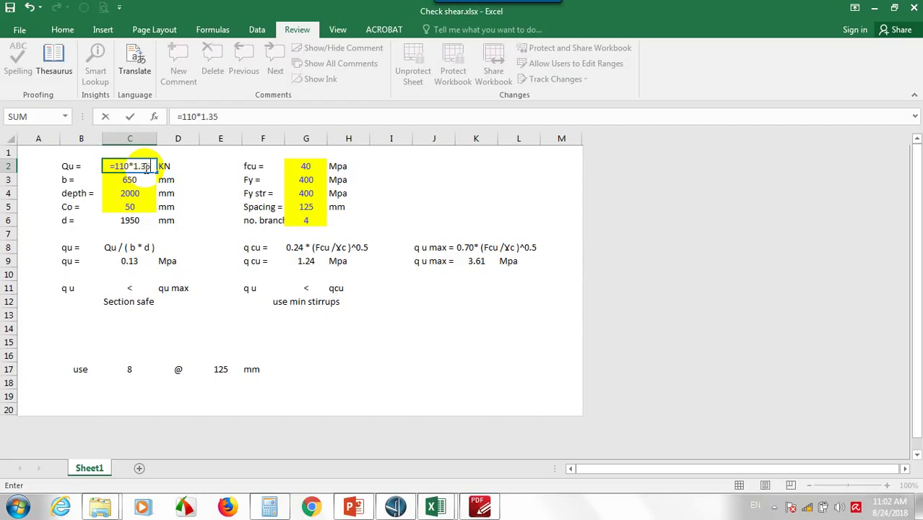
pyautogui.hotkey('ctrl', 'Return')
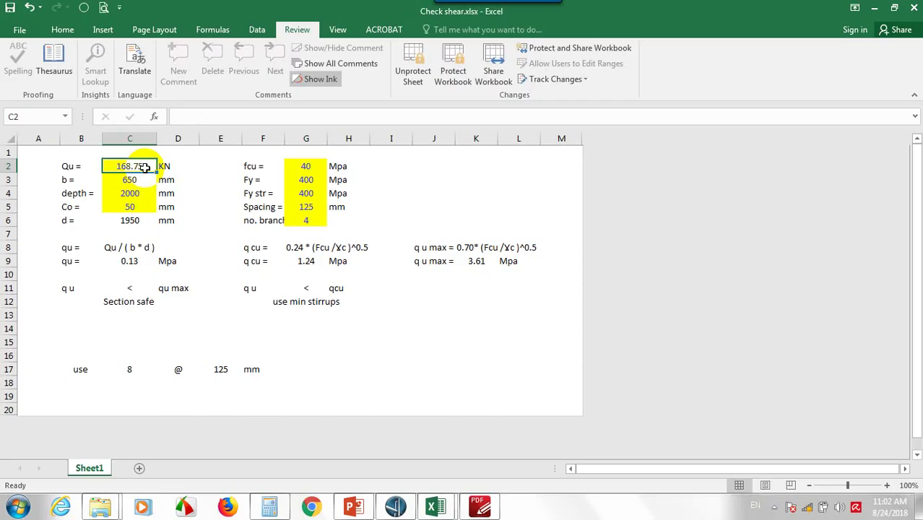
# Set the shear force Qu to the formula =1235*1.35 and review the branch count and recommended stirrup size.
pyautogui.write('1235*')
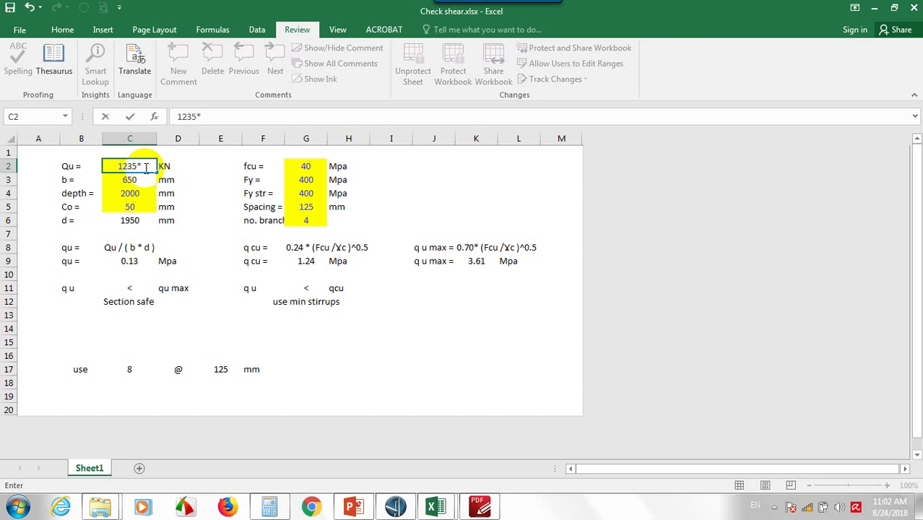
pyautogui.write('1.35')
pyautogui.press('Return')
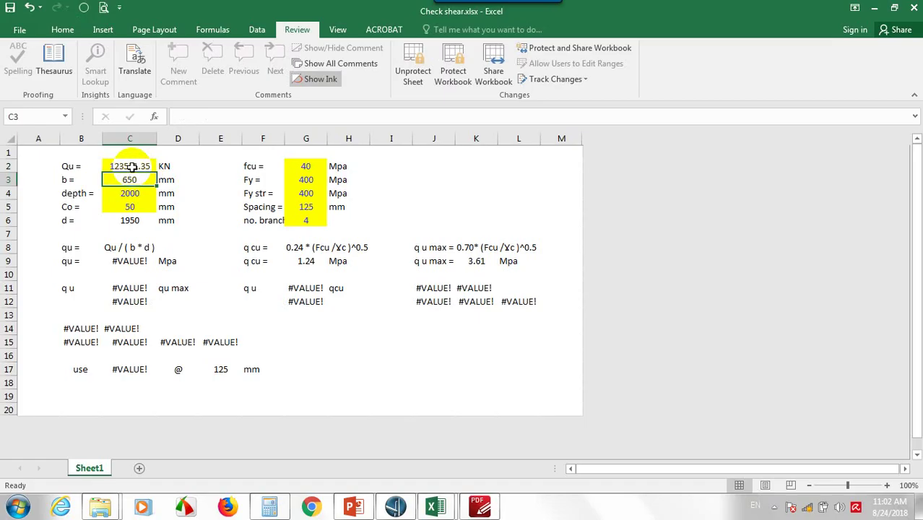
pyautogui.click(137, 166)
pyautogui.write('=')
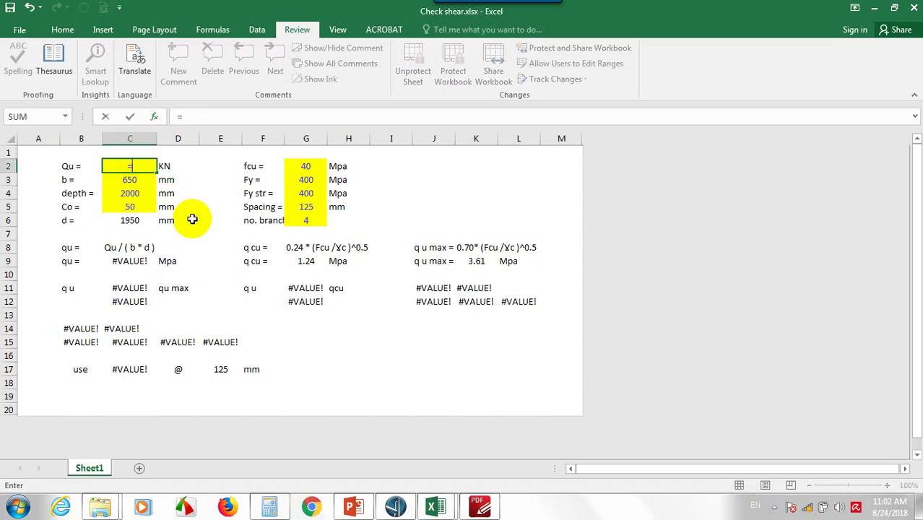
pyautogui.write('1235*1.35')
pyautogui.press('Return')
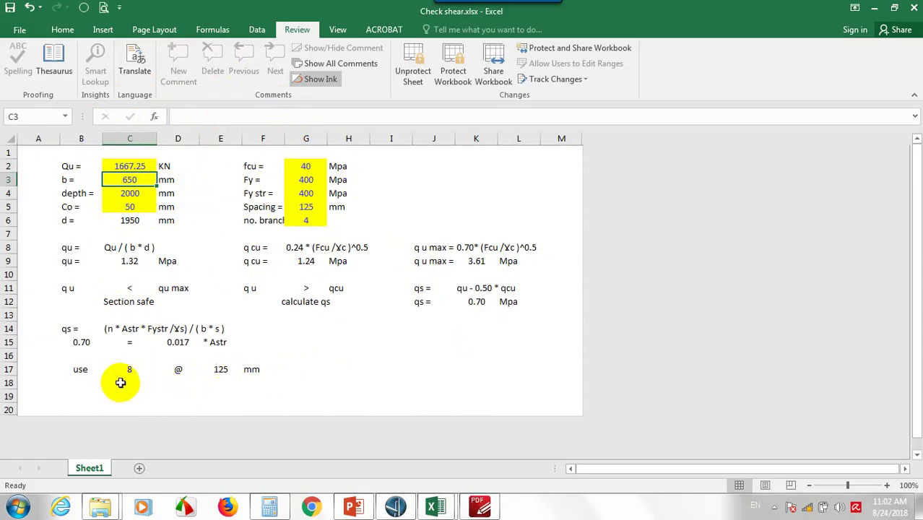
pyautogui.click(308, 219)
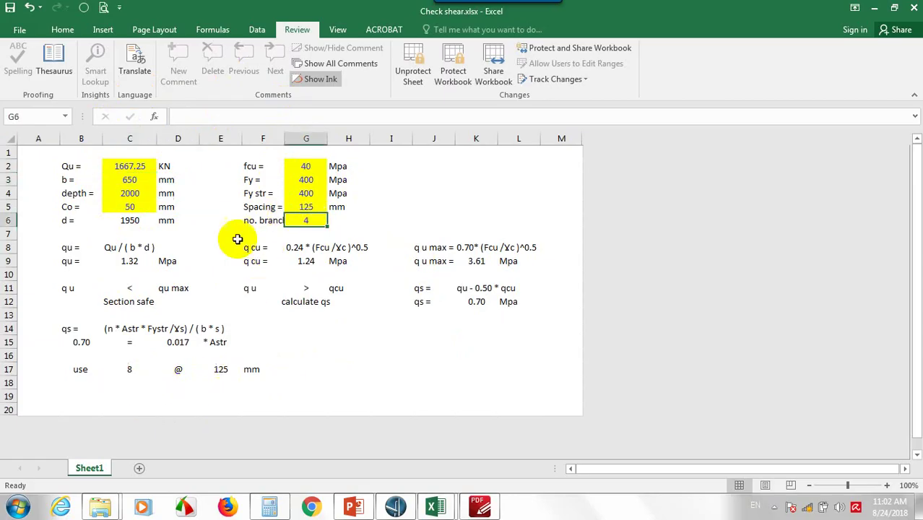
pyautogui.click(143, 370)
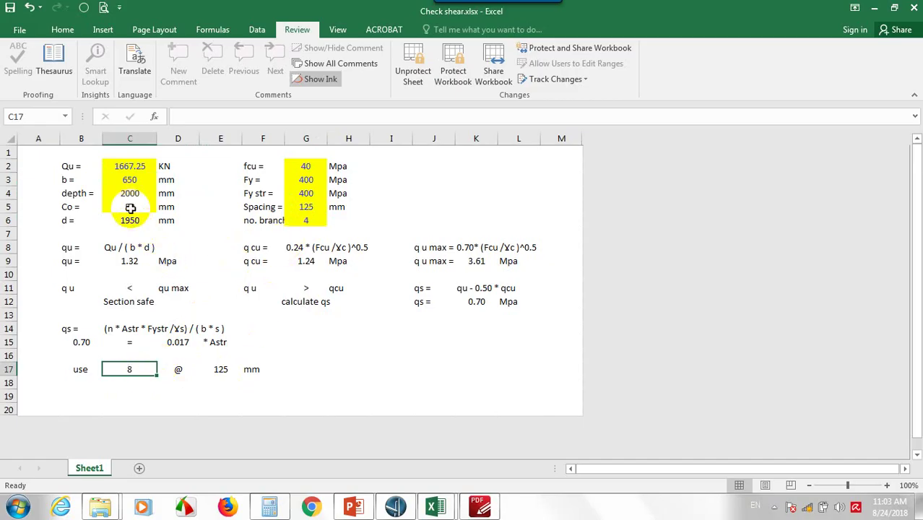
# Set the shear force Qu to the formula =1060*1.35 in the shear check.
pyautogui.click(141, 167)
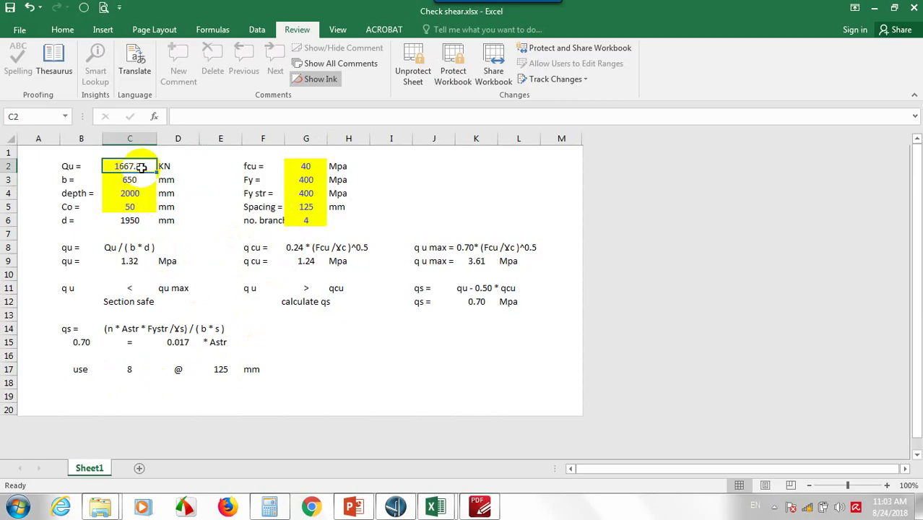
pyautogui.write('1060')
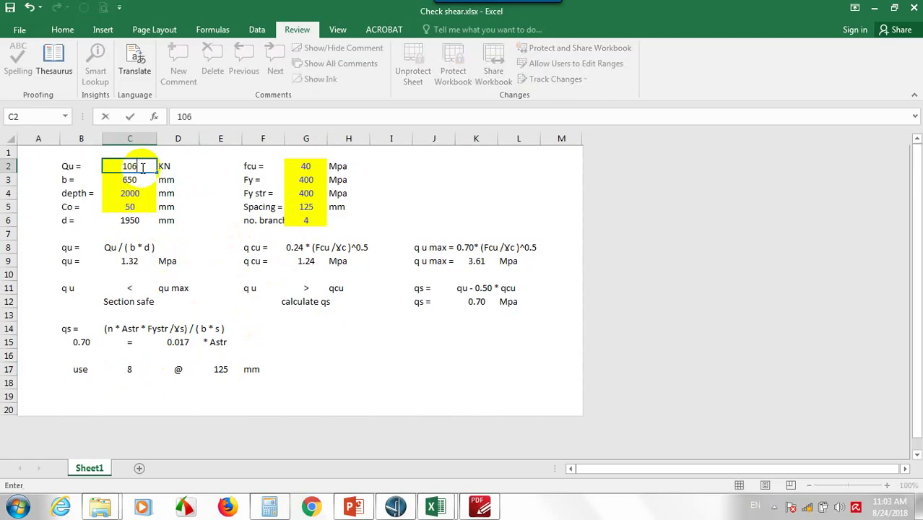
pyautogui.press('BackSpace')
pyautogui.press('BackSpace')
pyautogui.press('BackSpace')
pyautogui.press('BackSpace')
pyautogui.write('=1060*1.35')
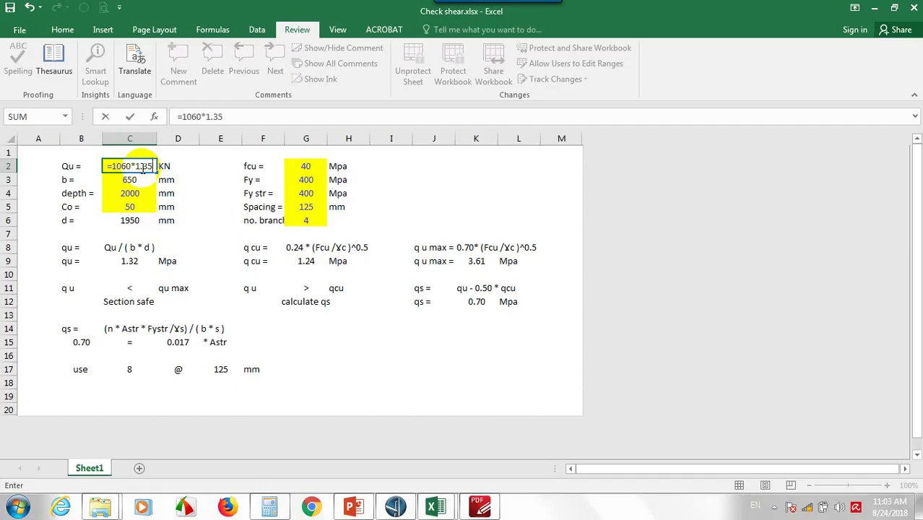
pyautogui.press('Return')
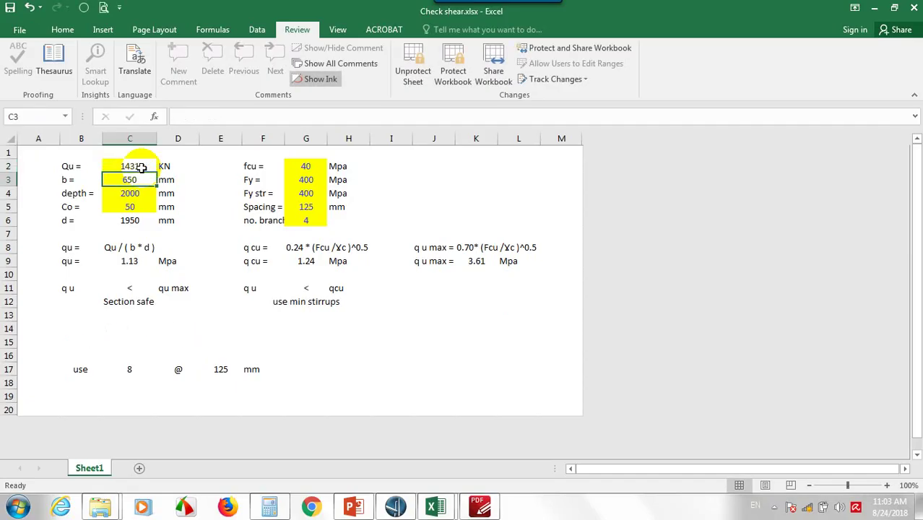
# Set the section width b to 250 mm and the number of stirrup branches to 2.
pyautogui.write('250')
pyautogui.press('Return')
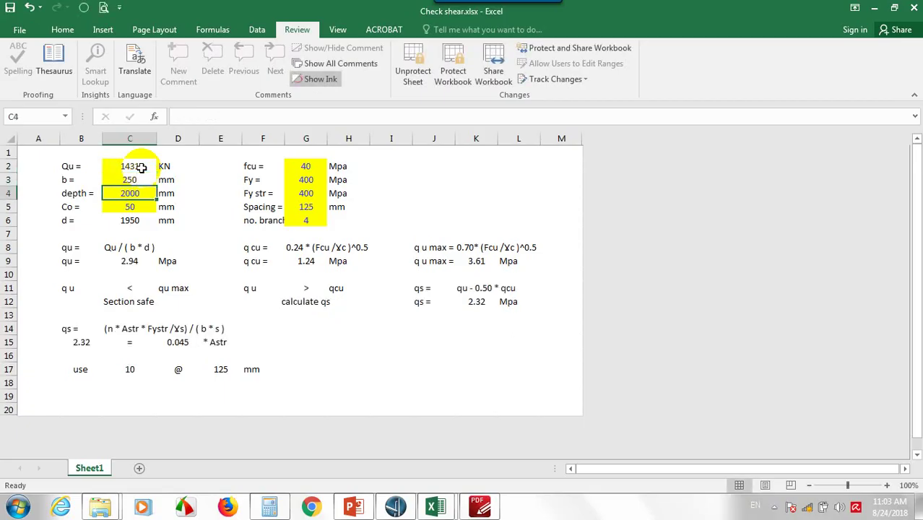
pyautogui.press('Right')
pyautogui.press('Right')
pyautogui.press('Right')
pyautogui.press('Right')
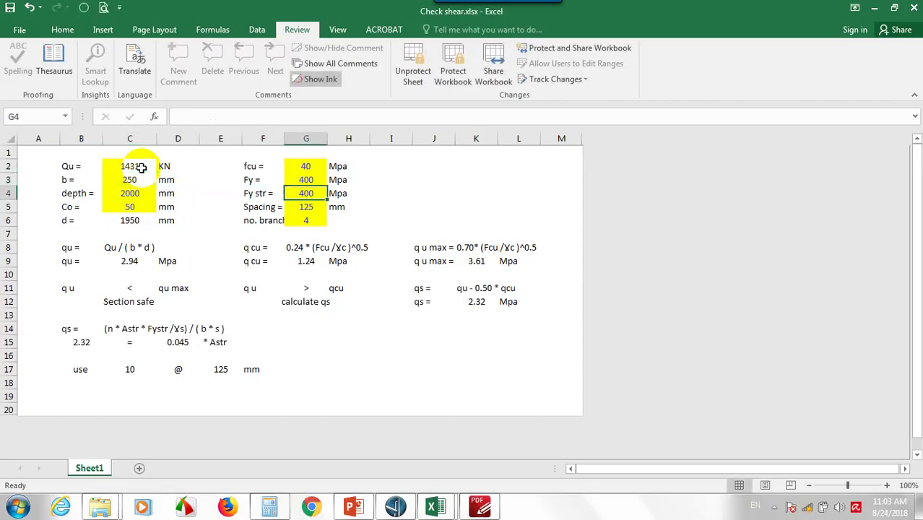
pyautogui.press('Down')
pyautogui.press('Down')
pyautogui.write('2')
pyautogui.press('Up')
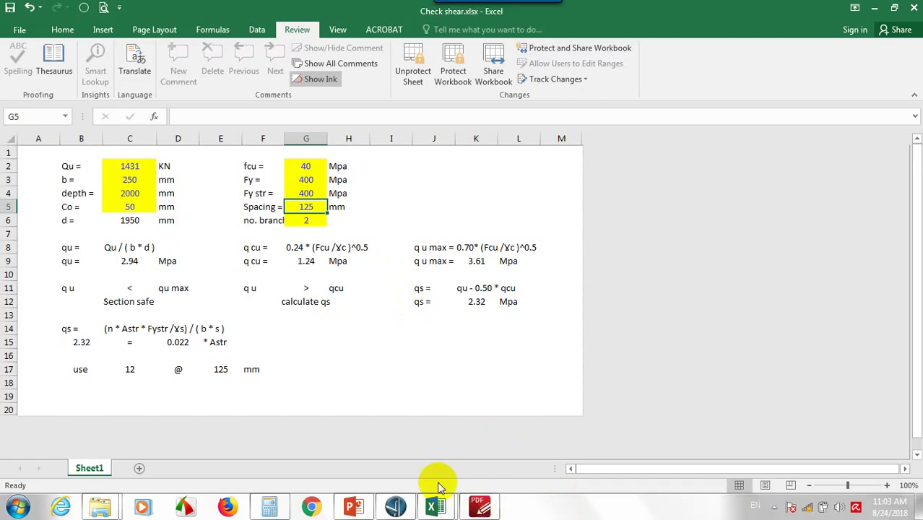
pyautogui.click(395, 506)
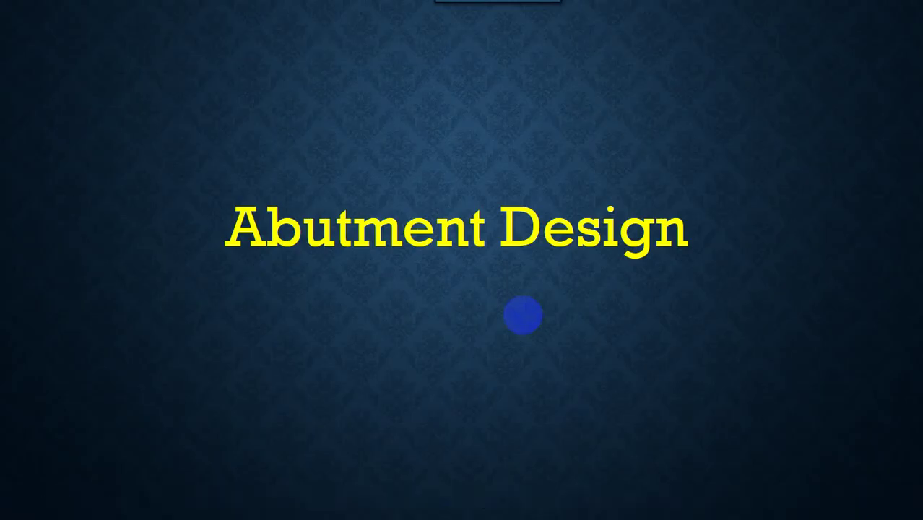
pyautogui.click(522, 316)
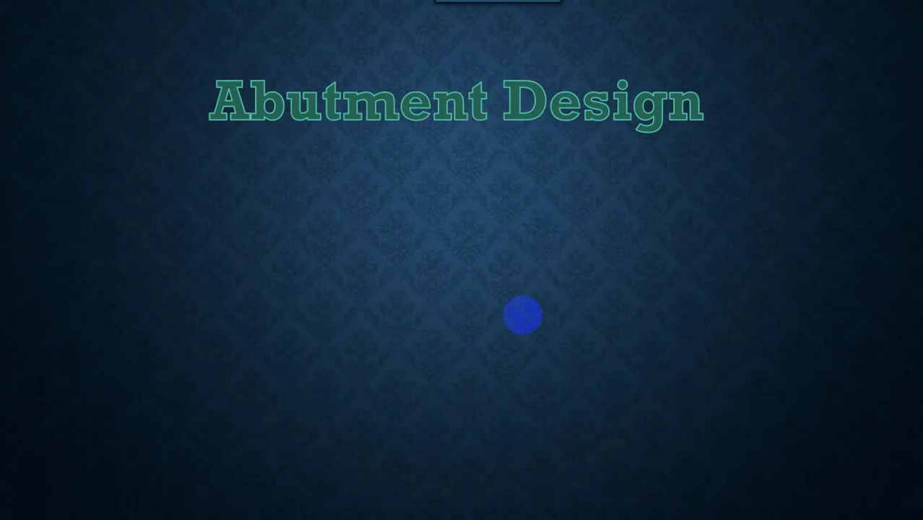
pyautogui.click(523, 315)
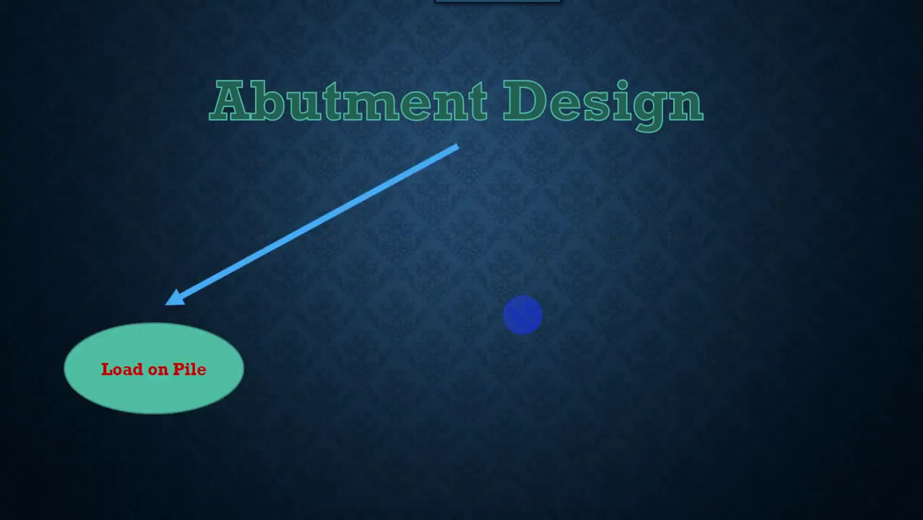
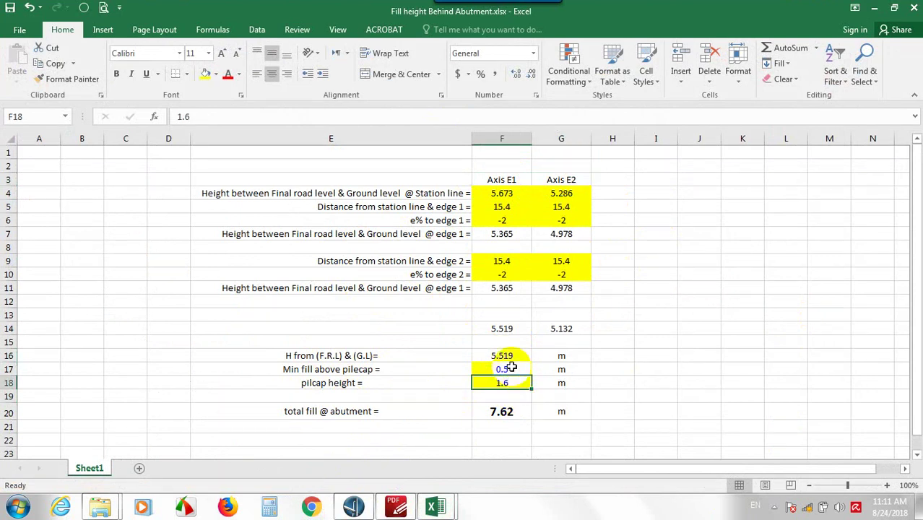
# Compare the total fill at the abutment and its minimum fill input with the total height in the ABUTMENT workbook.
pyautogui.click(511, 368)
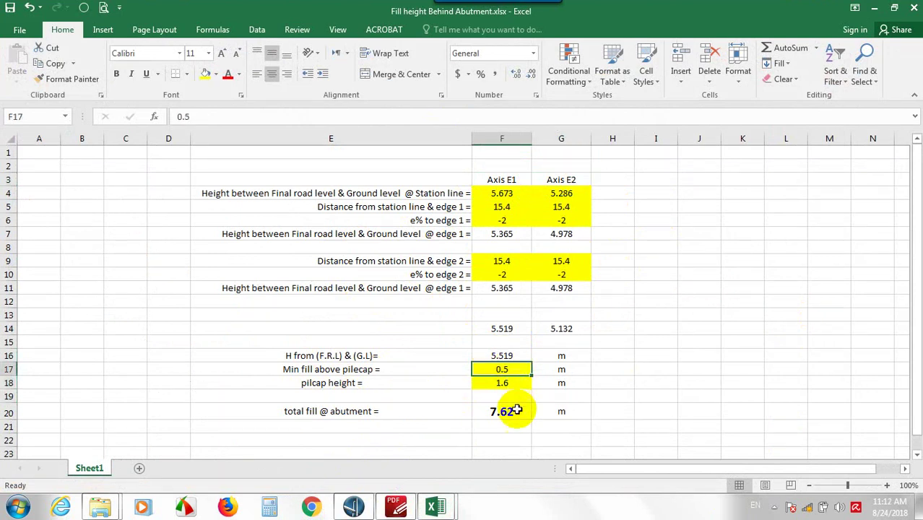
pyautogui.click(517, 410)
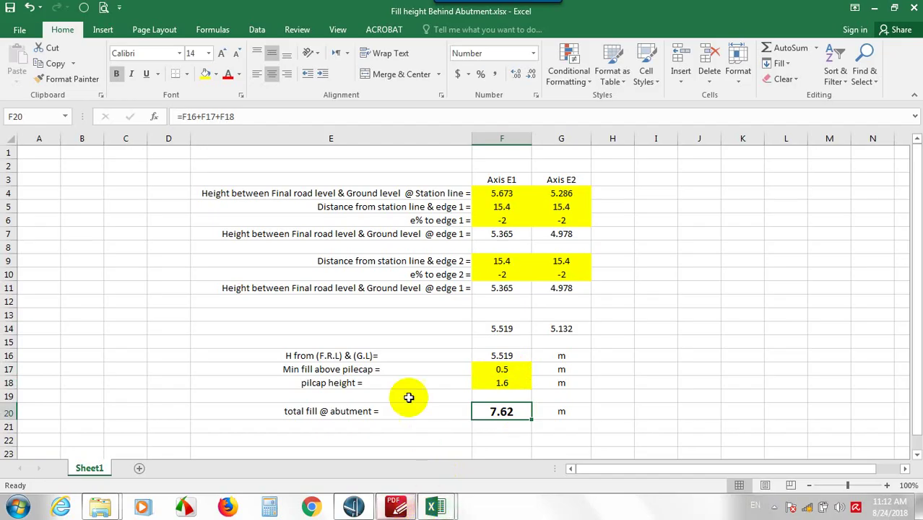
pyautogui.click(431, 507)
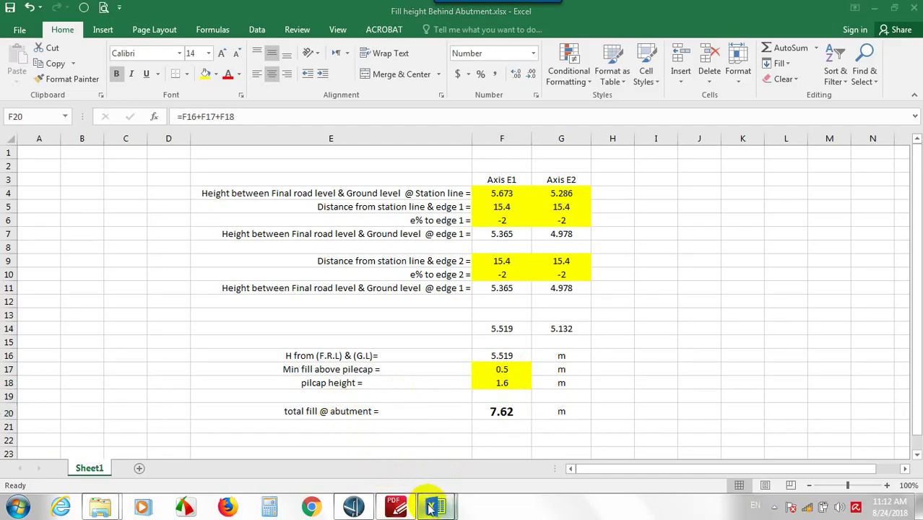
pyautogui.click(473, 389)
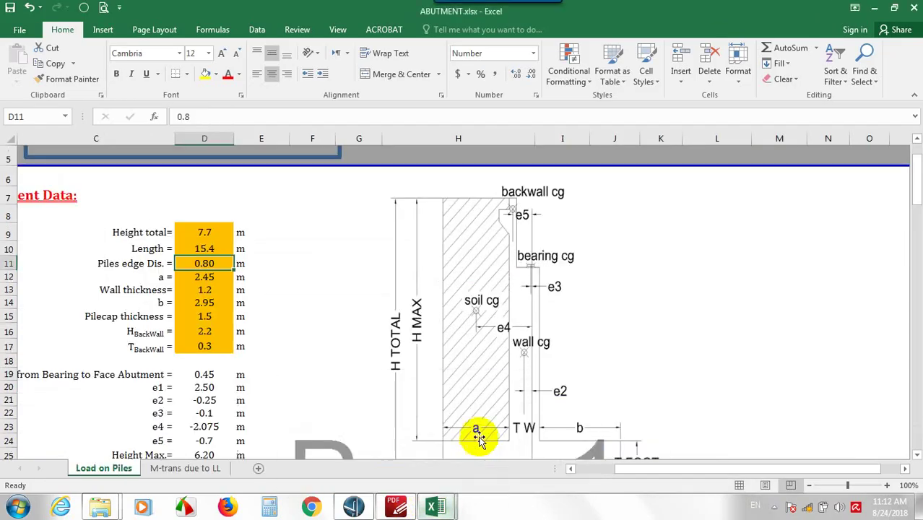
pyautogui.click(203, 232)
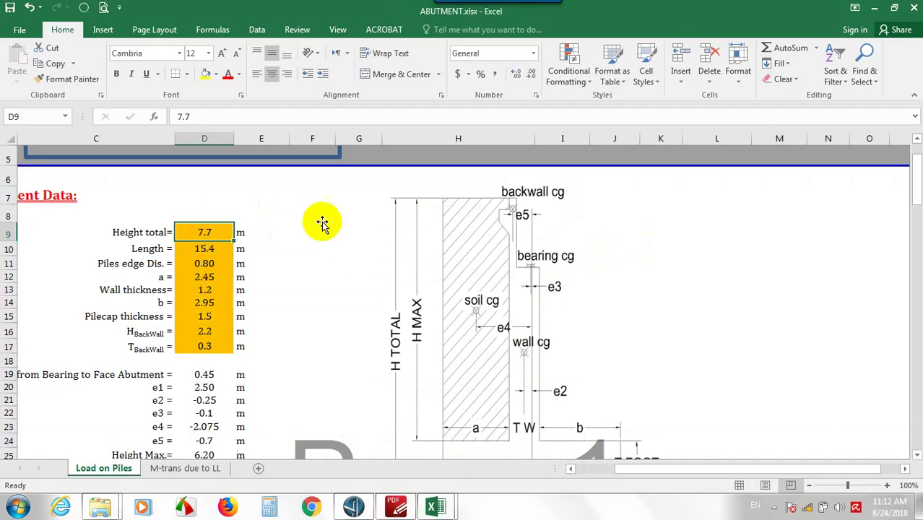
pyautogui.scroll(-3, 389, 260)
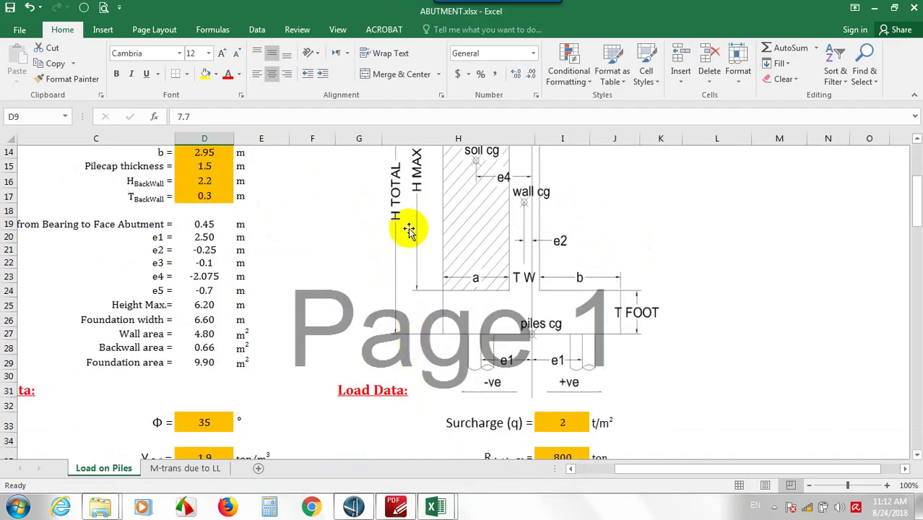
pyautogui.scroll(3, 361, 224)
# Compare the abutment length with the distance from station line to edge 2 in the Fill height Behind Abutment workbook.
pyautogui.click(203, 247)
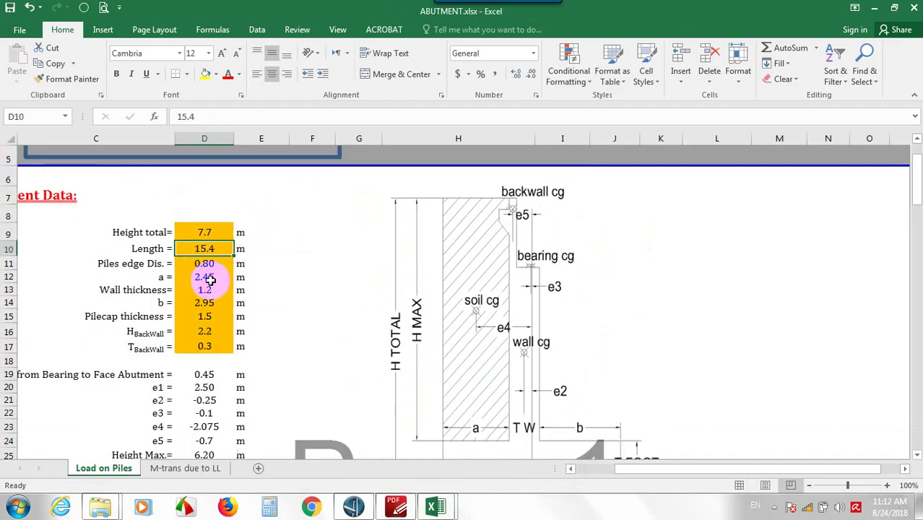
pyautogui.moveTo(431, 508)
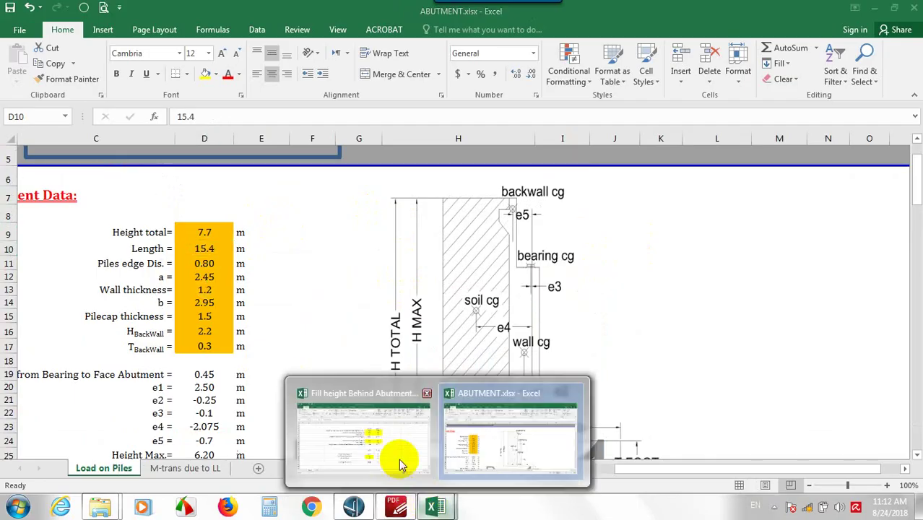
pyautogui.click(397, 458)
pyautogui.click(485, 260)
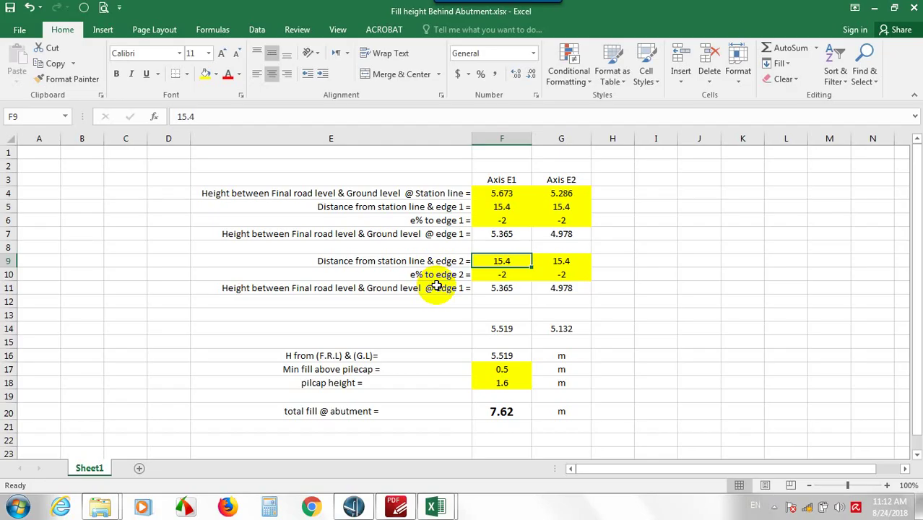
pyautogui.click(874, 8)
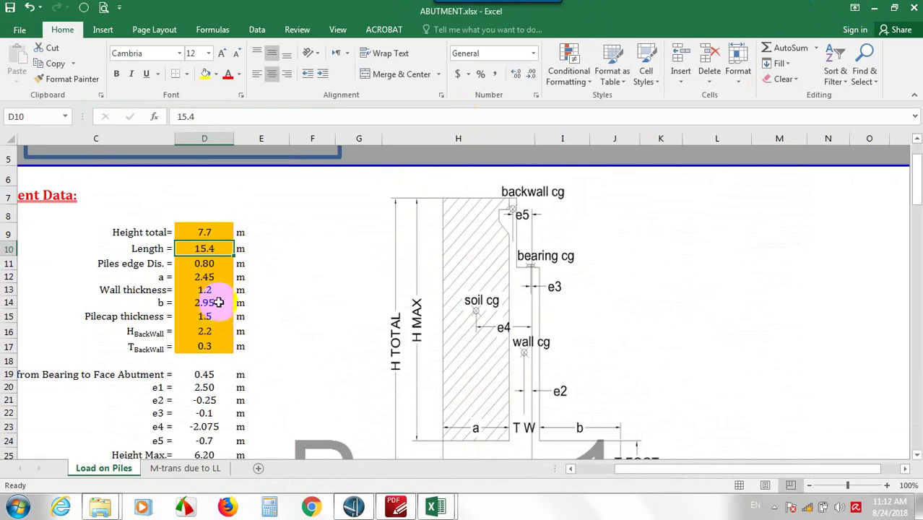
# Check the piles edge distance in the ABUTMENT workbook against the abutment side view in the 06-Beam RC PDF drawing.
pyautogui.click(214, 264)
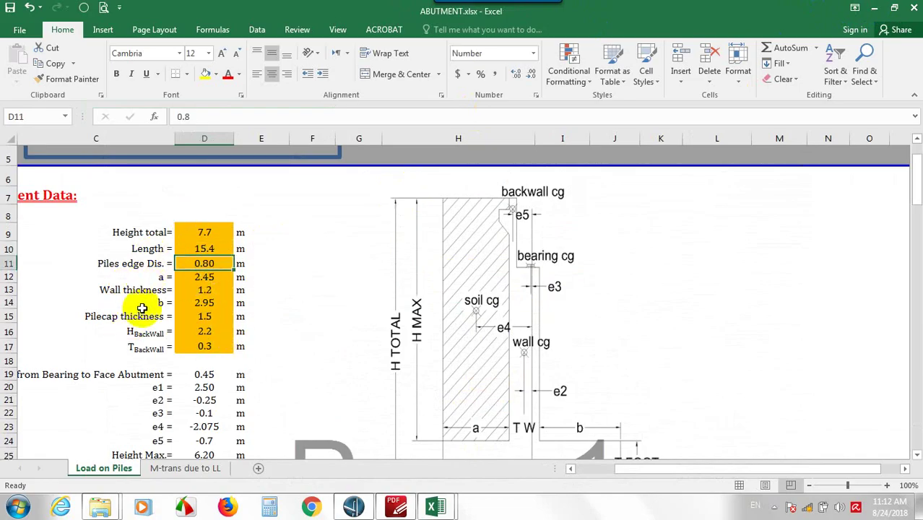
pyautogui.scroll(-2, 449, 314)
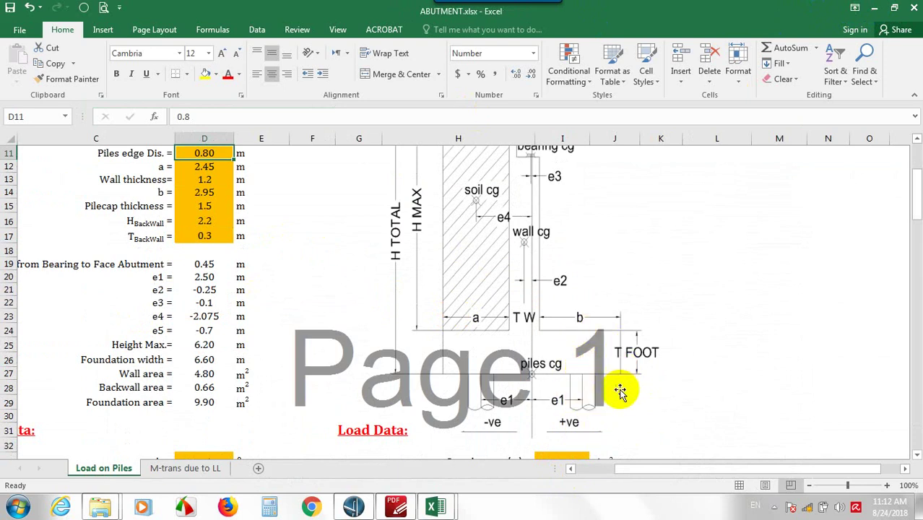
pyautogui.click(401, 508)
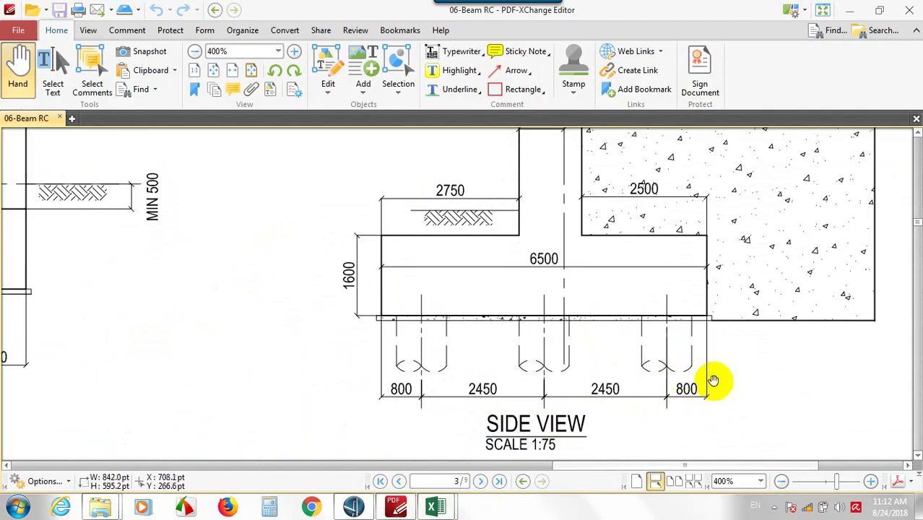
pyautogui.click(854, 9)
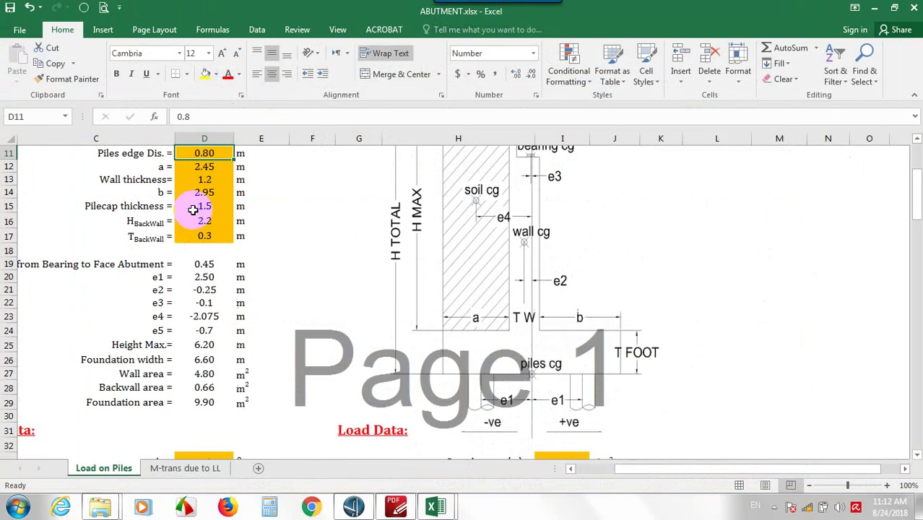
# Look up the pile cap's soil-side projection in the 06-Beam RC side view and set dimension a to 2.5 m in the ABUTMENT workbook.
pyautogui.click(207, 167)
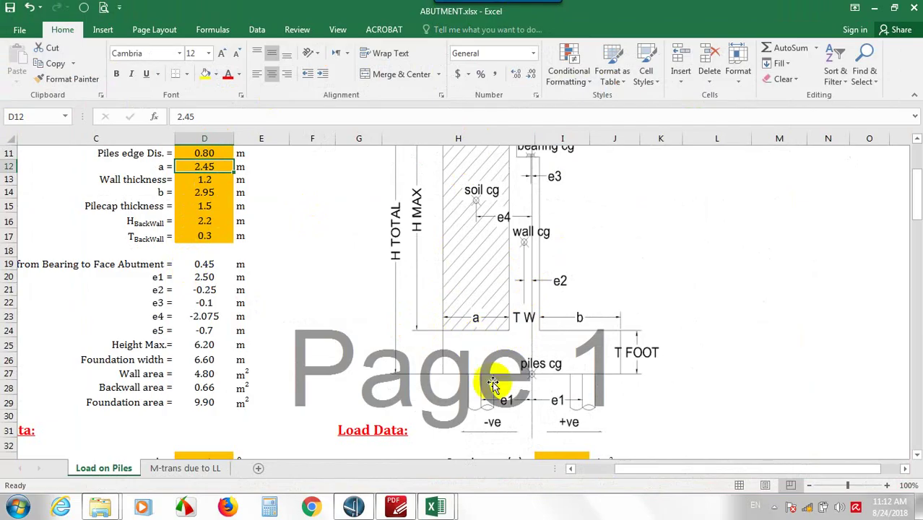
pyautogui.click(398, 505)
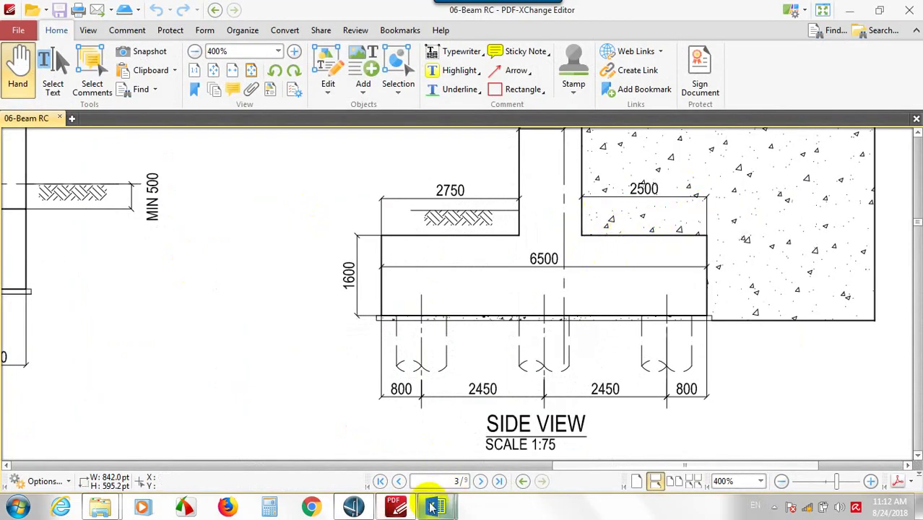
pyautogui.moveTo(433, 502)
pyautogui.click(521, 439)
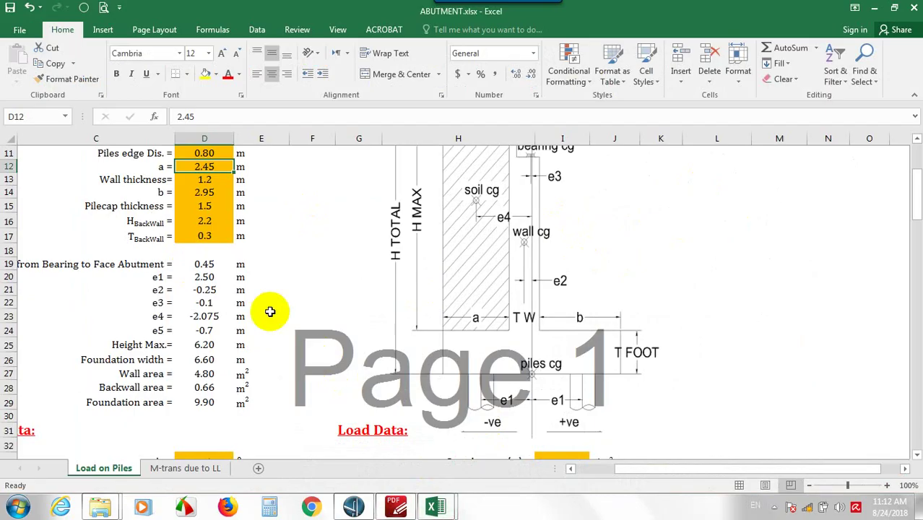
pyautogui.write('2.')
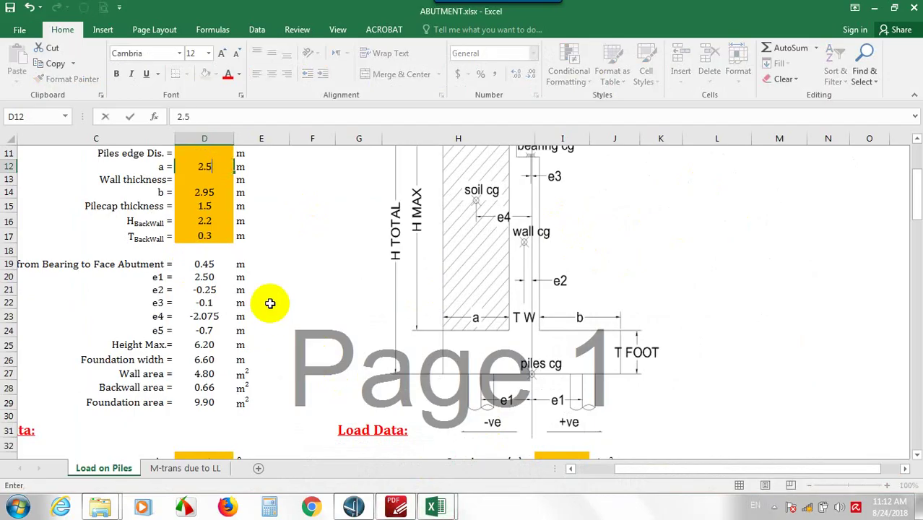
pyautogui.write('5')
pyautogui.press('Return')
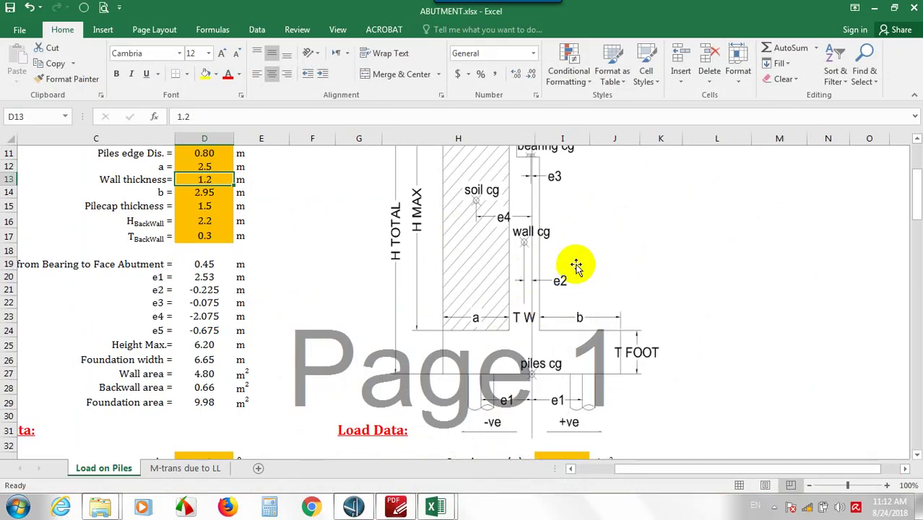
# Look up the abutment wall in the PDF side view and set the wall thickness to 1.25 m in the ABUTMENT workbook.
pyautogui.click(436, 508)
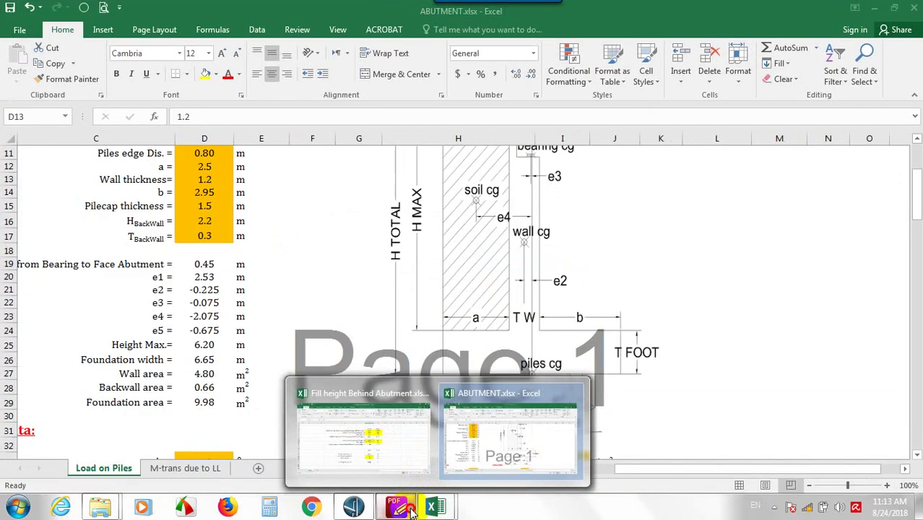
pyautogui.click(408, 509)
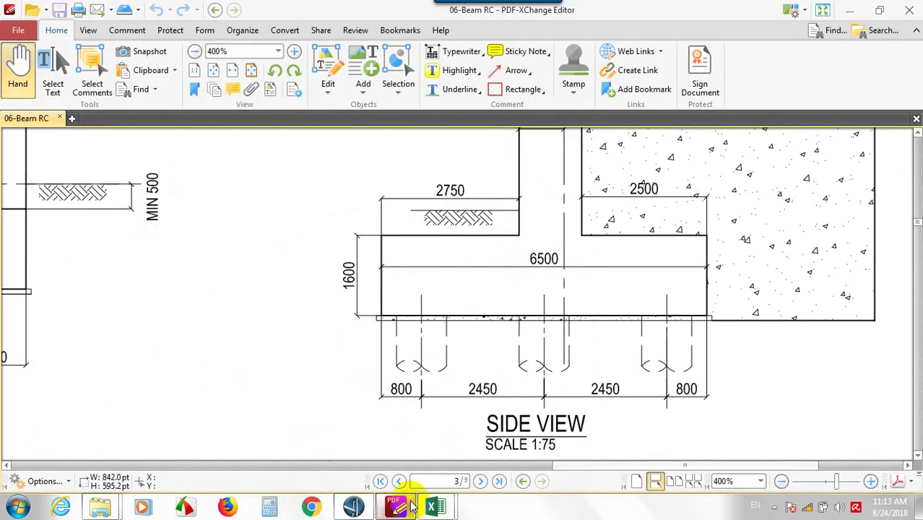
pyautogui.scroll(2, 485, 245)
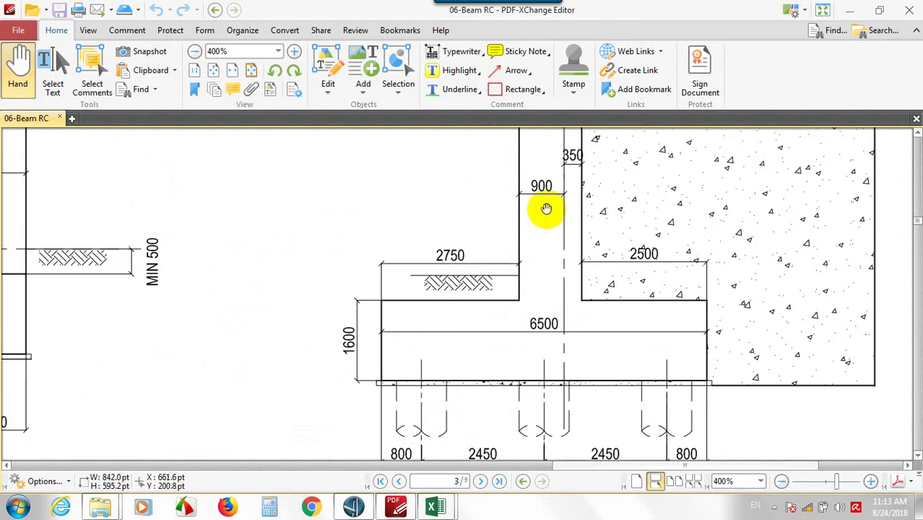
pyautogui.scroll(1, 553, 222)
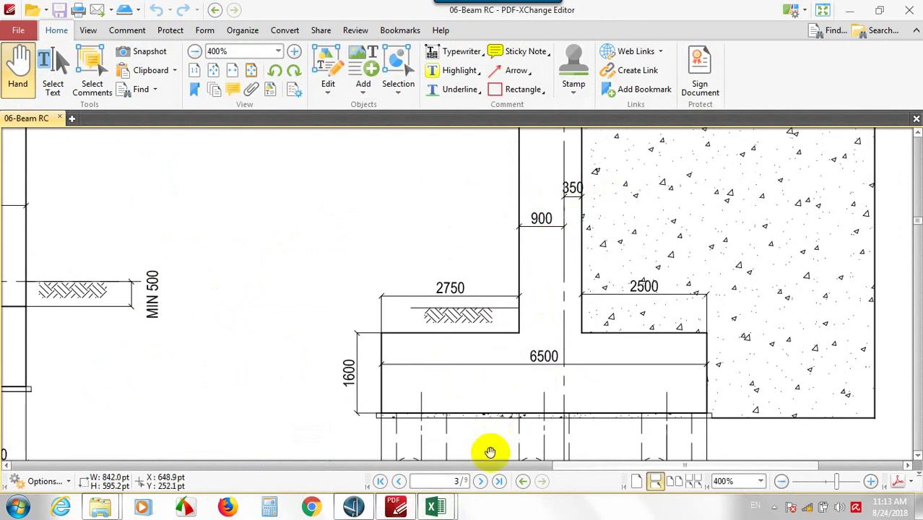
pyautogui.moveTo(435, 508)
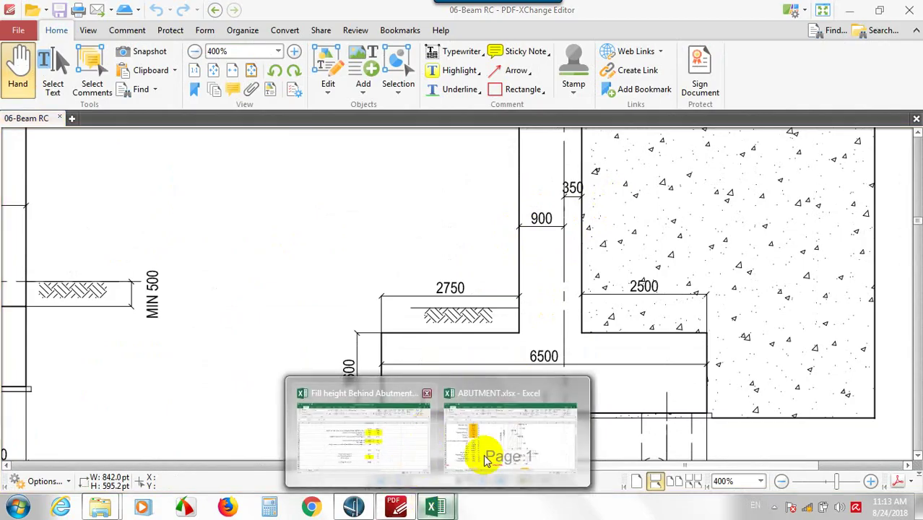
pyautogui.click(505, 394)
pyautogui.write('1')
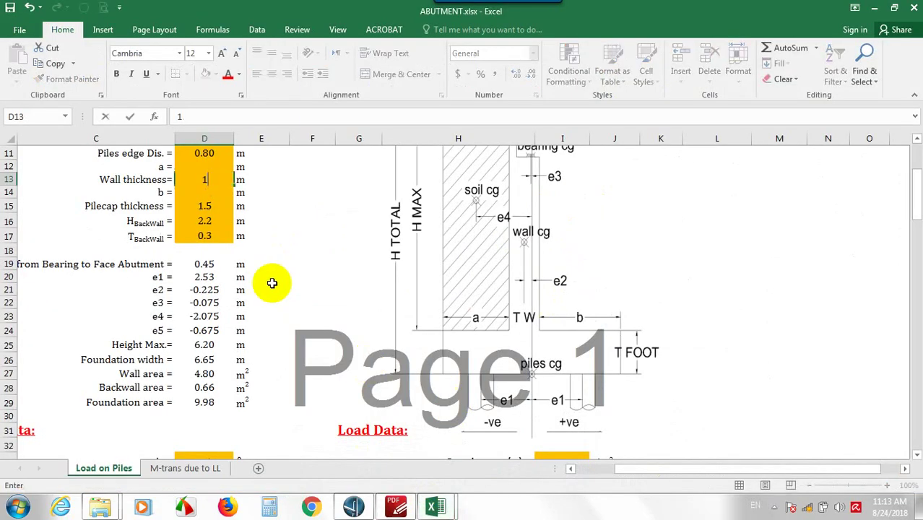
pyautogui.write('.25')
pyautogui.press('Return')
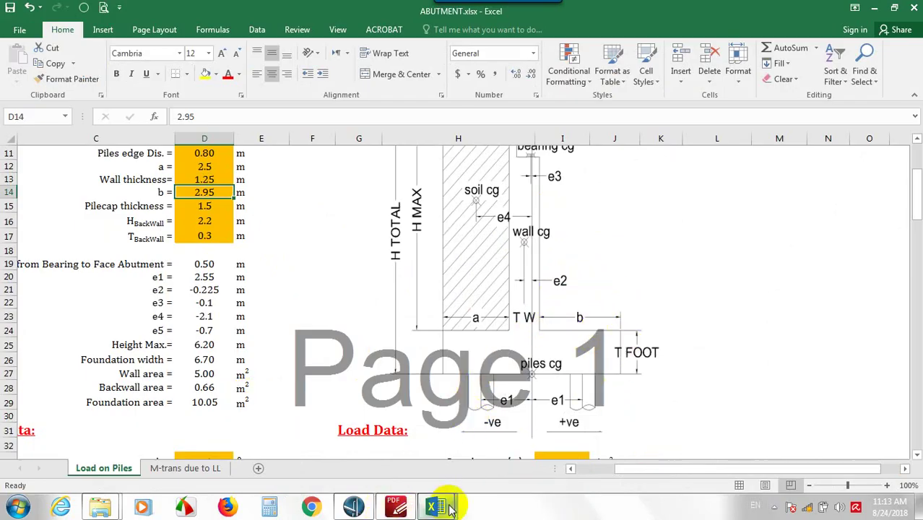
# Check the pile cap dimensions in the PDF drawing, and set b to 2.75 m and the pilecap thickness to 1.6 m in ABUTMENT.
pyautogui.click(409, 510)
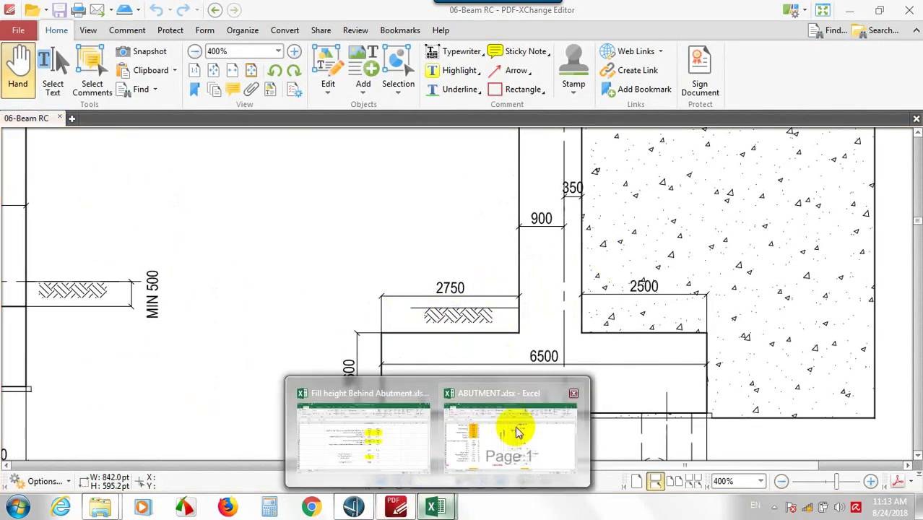
pyautogui.click(415, 404)
pyautogui.write('2.75')
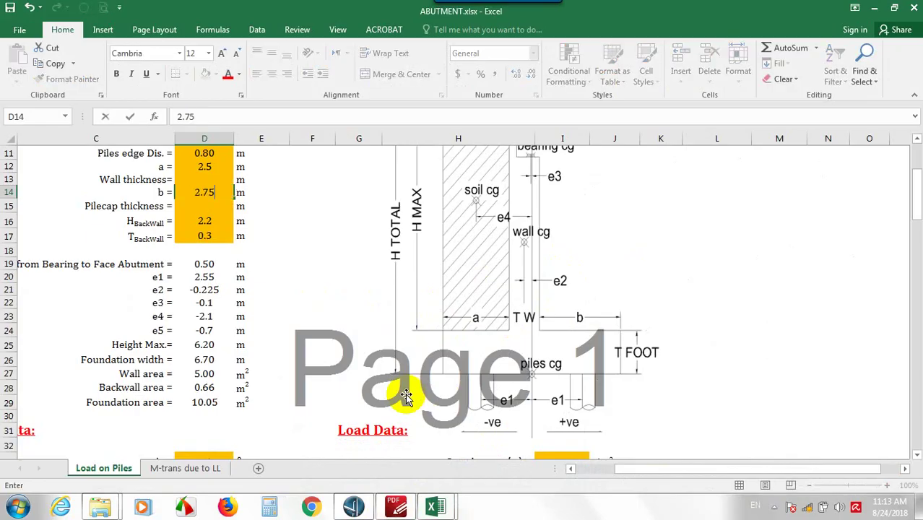
pyautogui.press('Return')
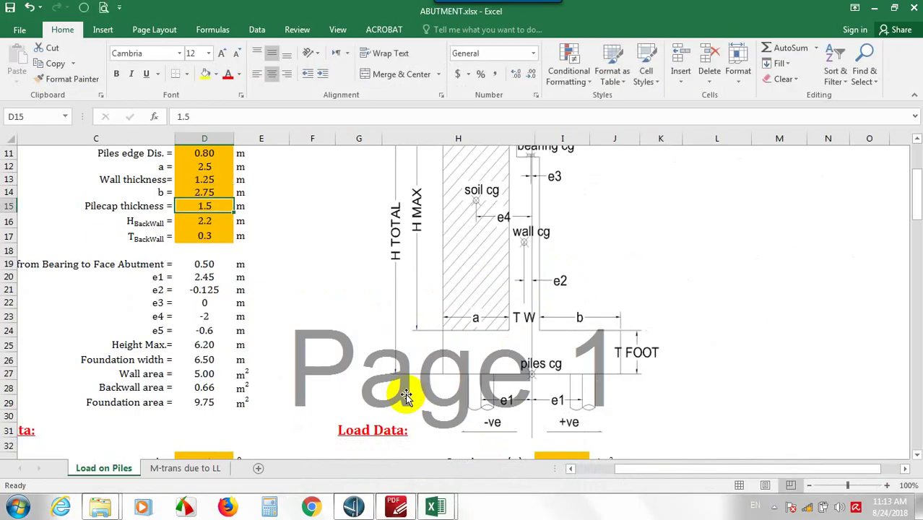
pyautogui.write('1.6')
pyautogui.press('Return')
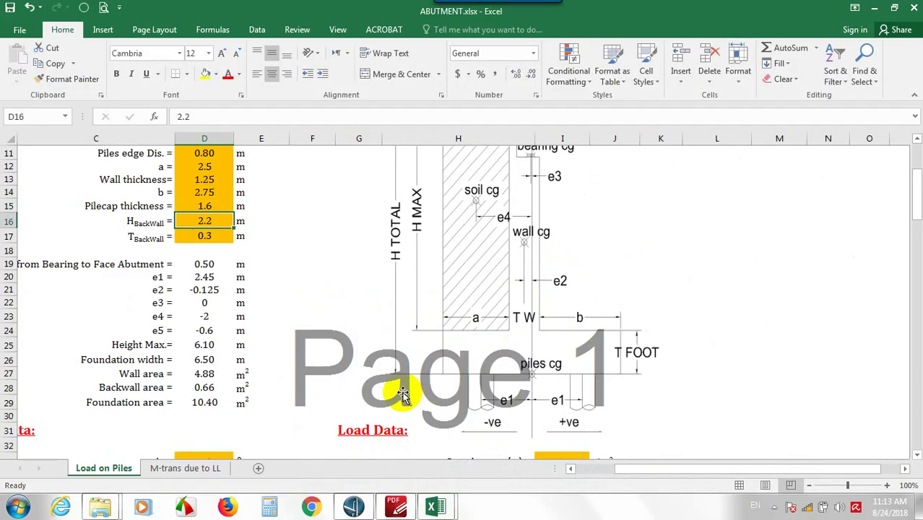
# Review the backwall height and thickness, the soil friction angle and unit weight, and the surcharge input.
pyautogui.scroll(2, 485, 236)
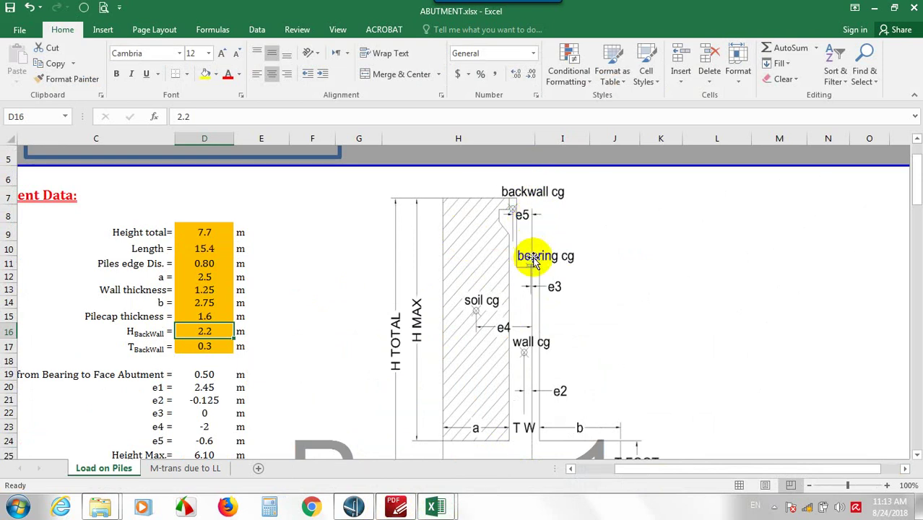
pyautogui.click(200, 345)
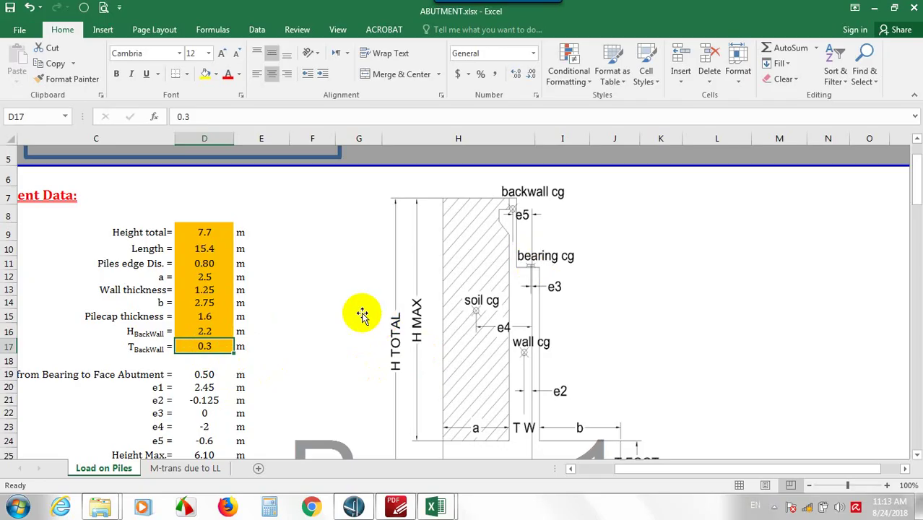
pyautogui.scroll(-5, 422, 313)
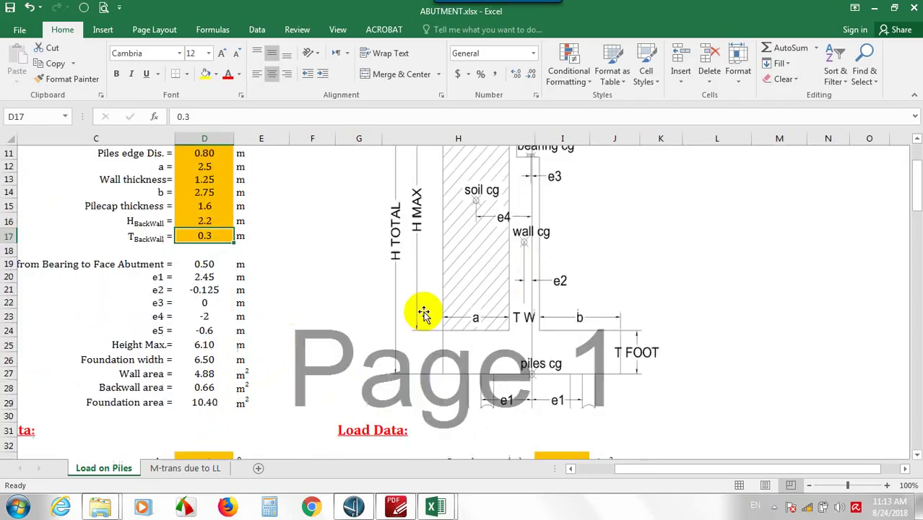
pyautogui.scroll(-1, 218, 332)
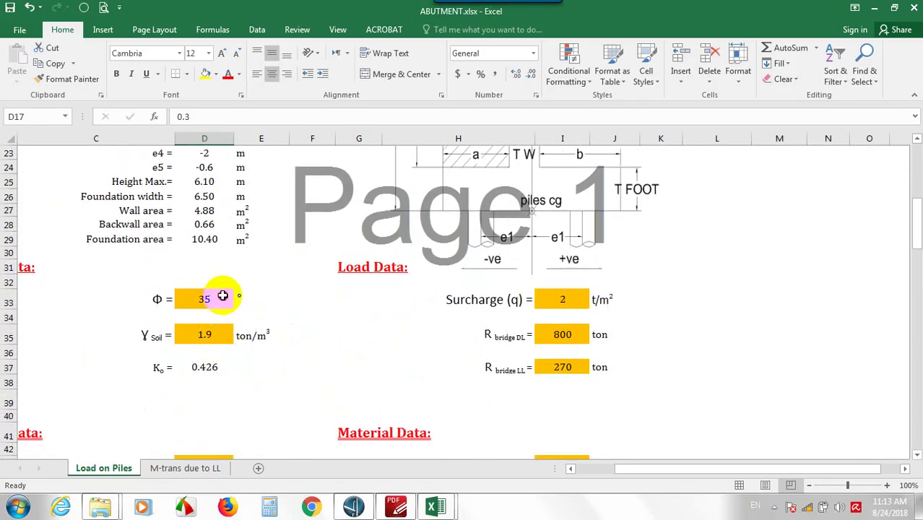
pyautogui.click(223, 296)
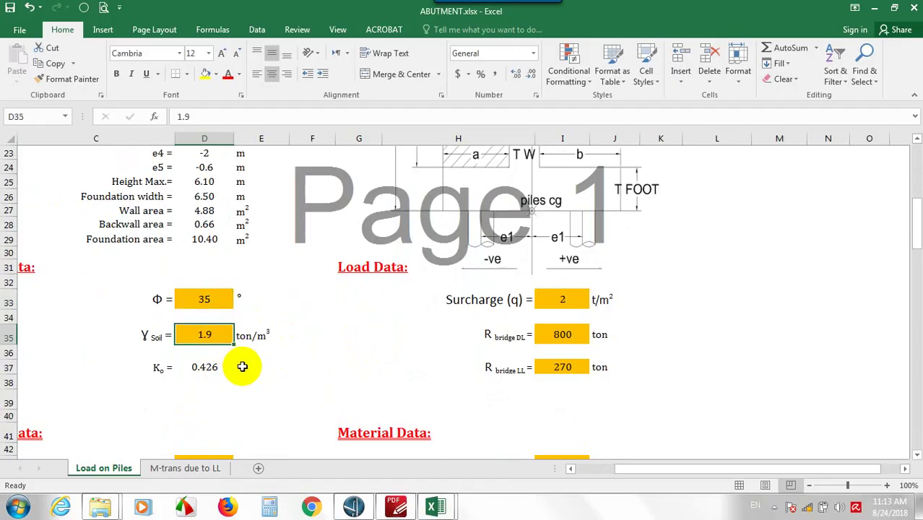
pyautogui.click(216, 327)
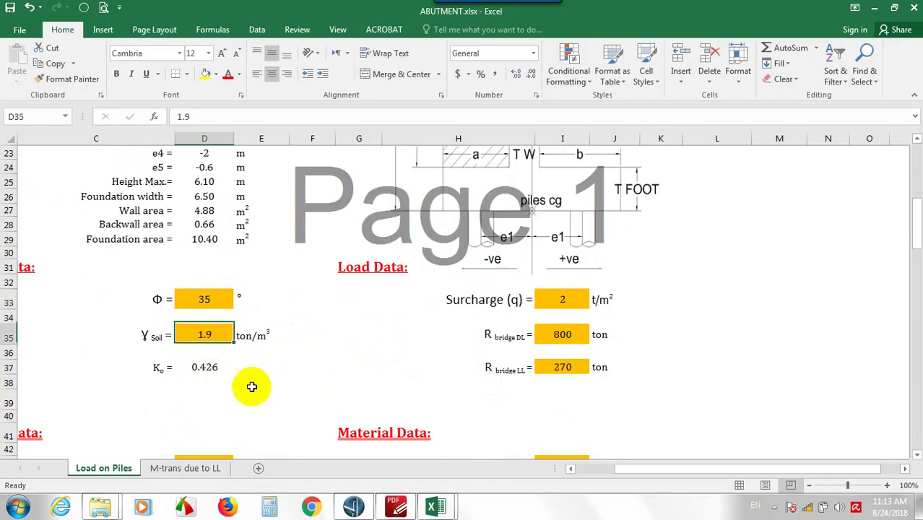
pyautogui.click(567, 301)
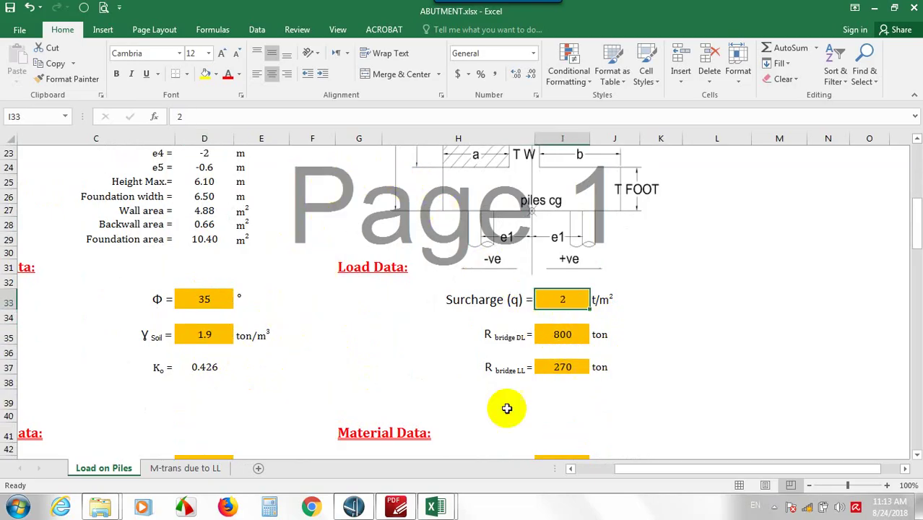
# Clear the bridge dead load and live load reaction inputs in the Load Data section.
pyautogui.click(580, 335)
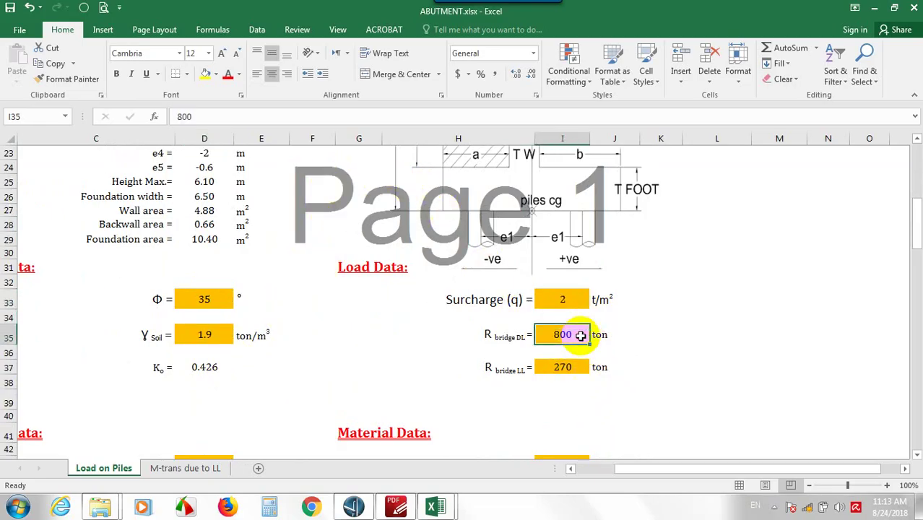
pyautogui.press('Delete')
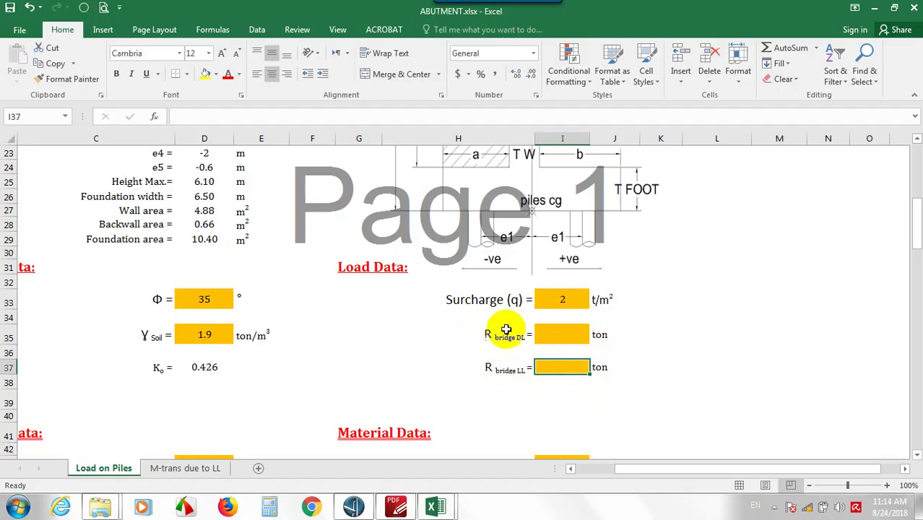
pyautogui.click(579, 334)
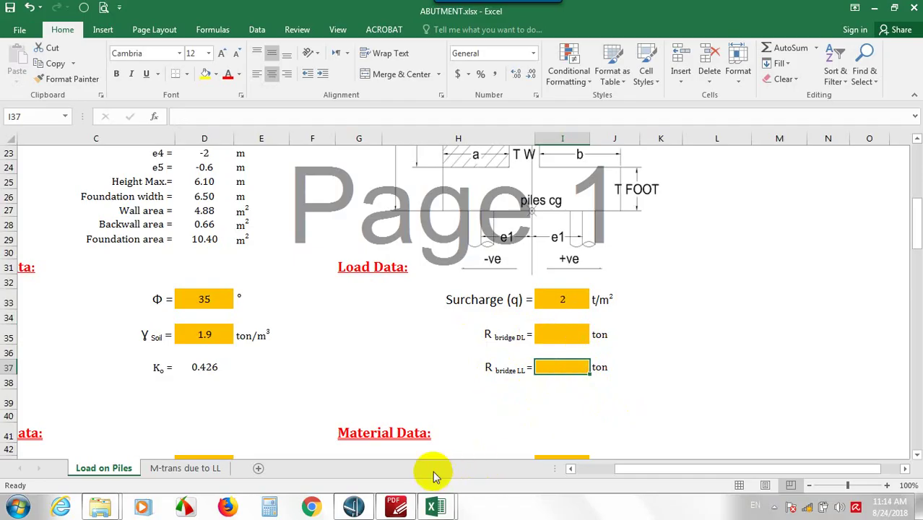
# In CSiBridge, create a Linear Add load combination named Total DL from load cases DEAD and SDL, each with scale factor 1.
pyautogui.click(353, 507)
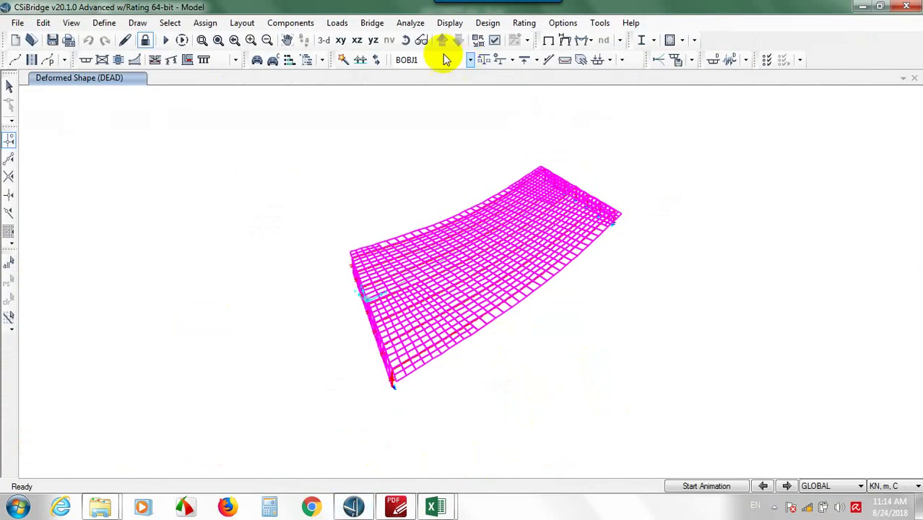
pyautogui.click(318, 23)
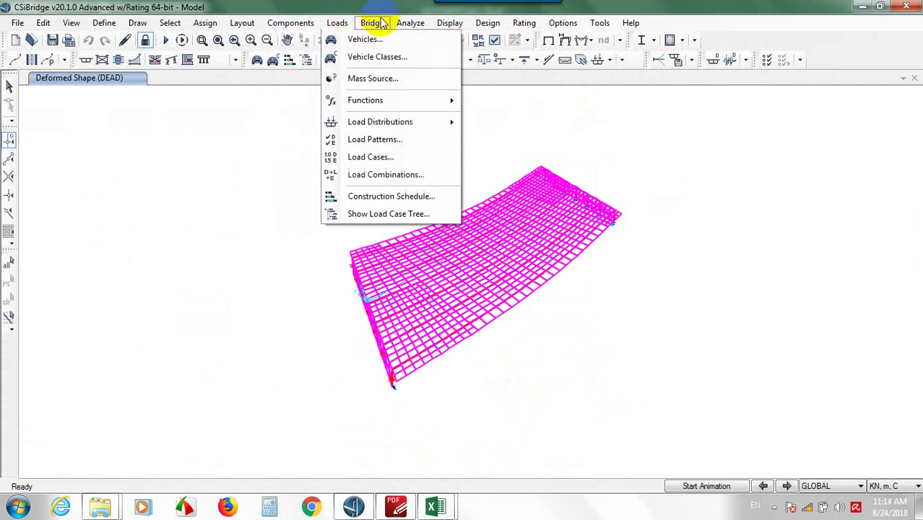
pyautogui.click(399, 175)
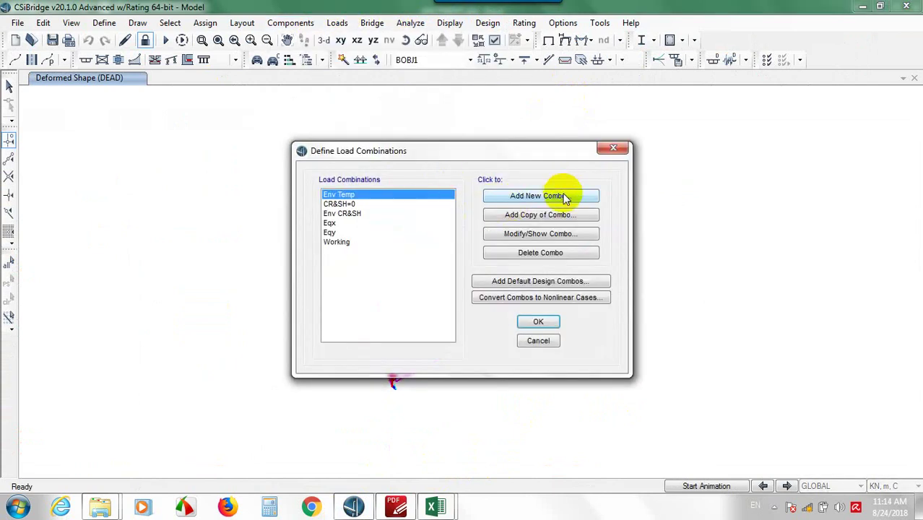
pyautogui.click(565, 197)
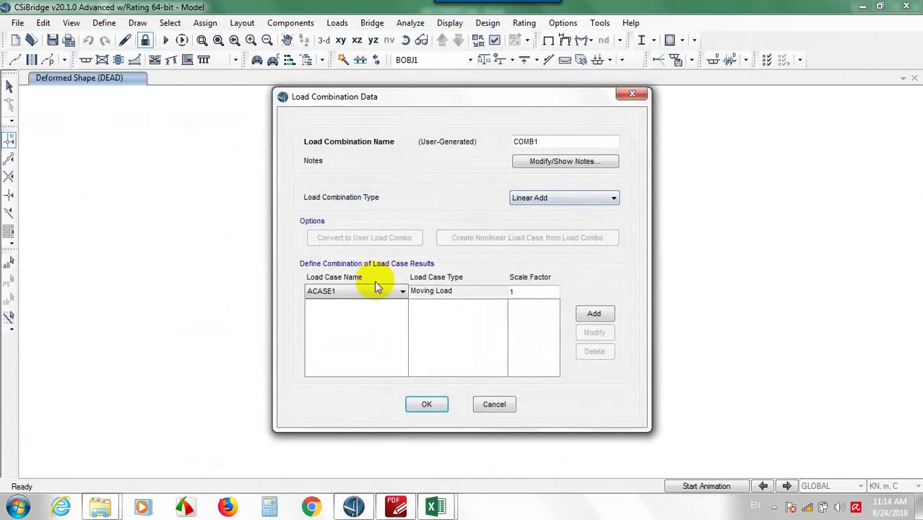
pyautogui.click(376, 291)
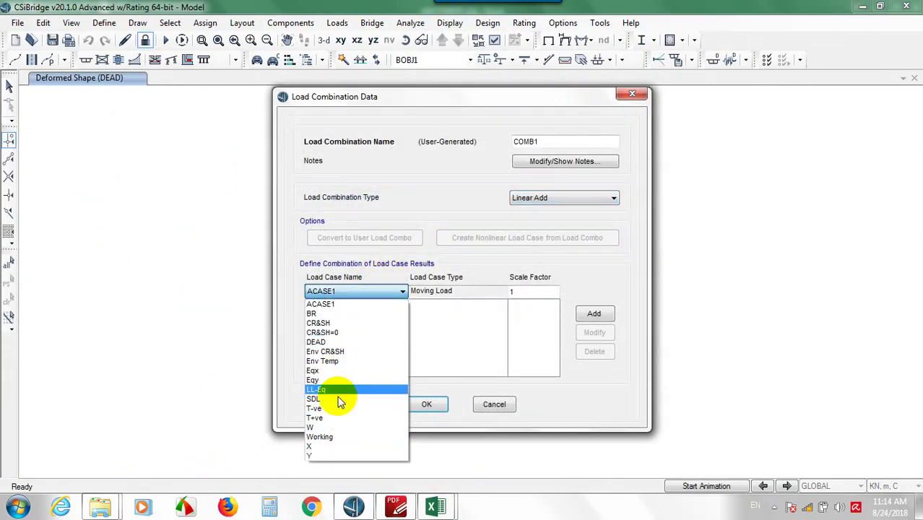
pyautogui.click(333, 341)
pyautogui.click(594, 316)
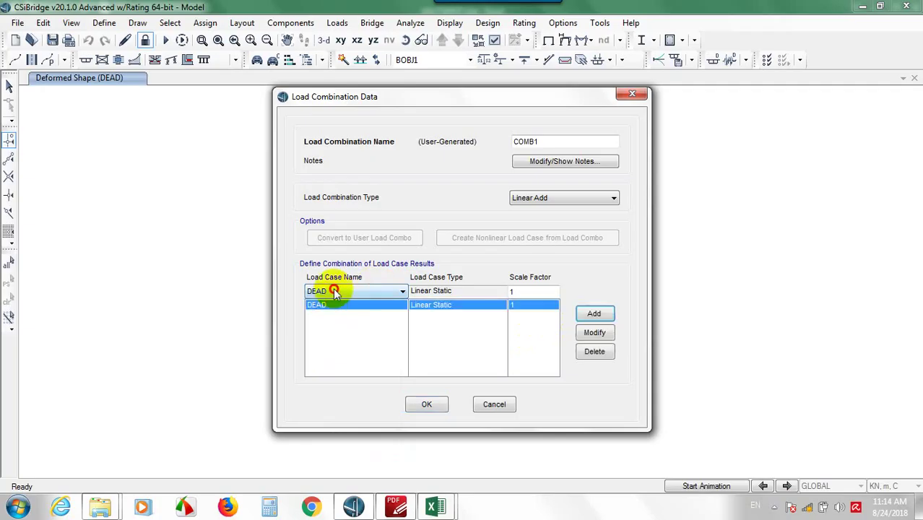
pyautogui.click(335, 291)
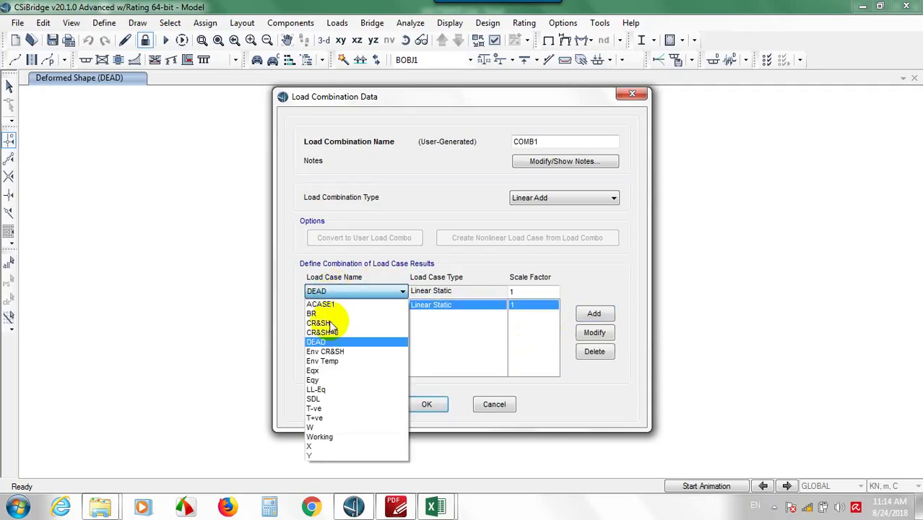
pyautogui.click(324, 399)
pyautogui.click(600, 314)
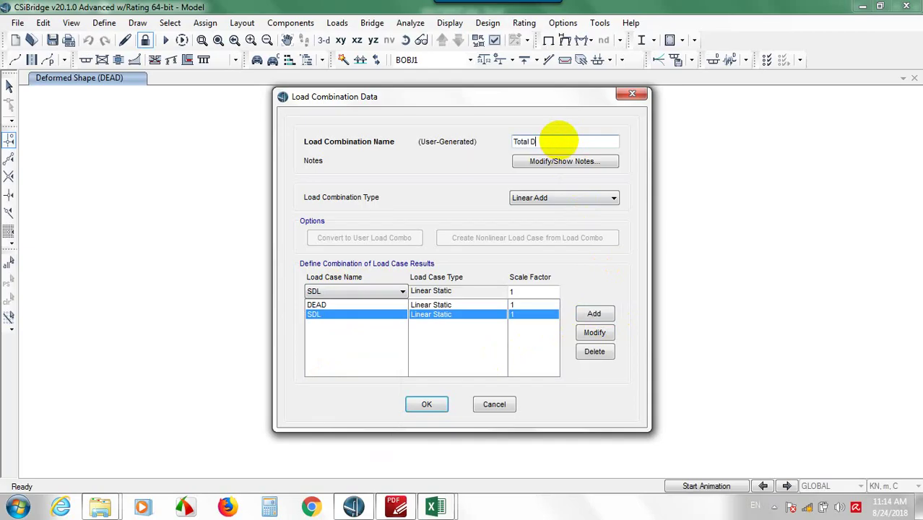
pyautogui.click(427, 404)
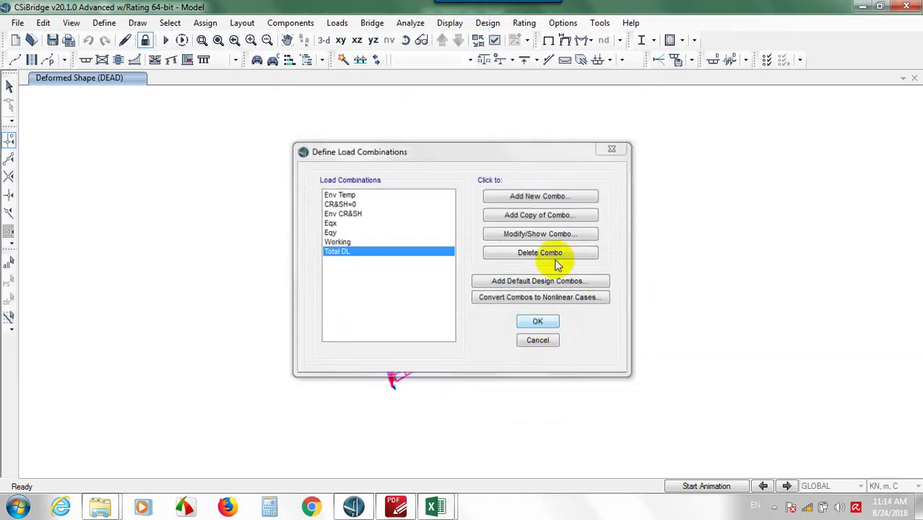
# Close the load combination definitions, select all links with the Beam-1 property, and show only those links in the view.
pyautogui.click(537, 320)
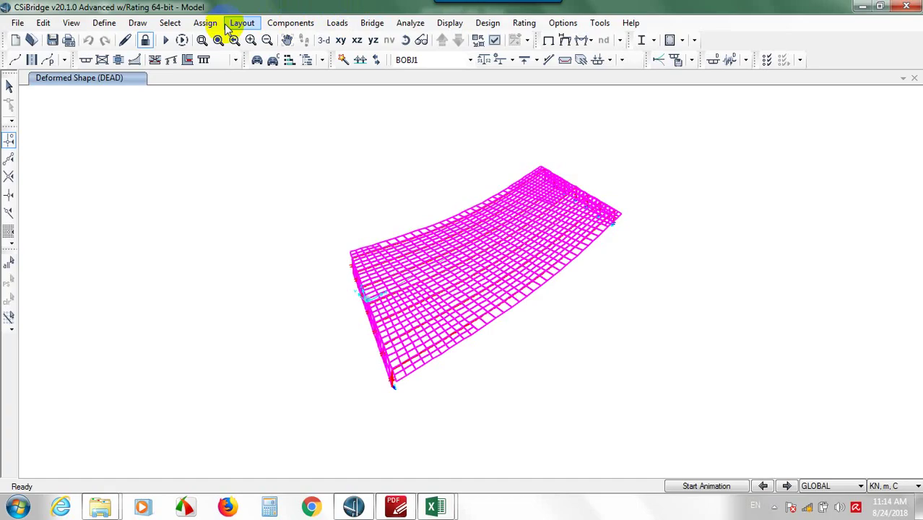
pyautogui.click(168, 23)
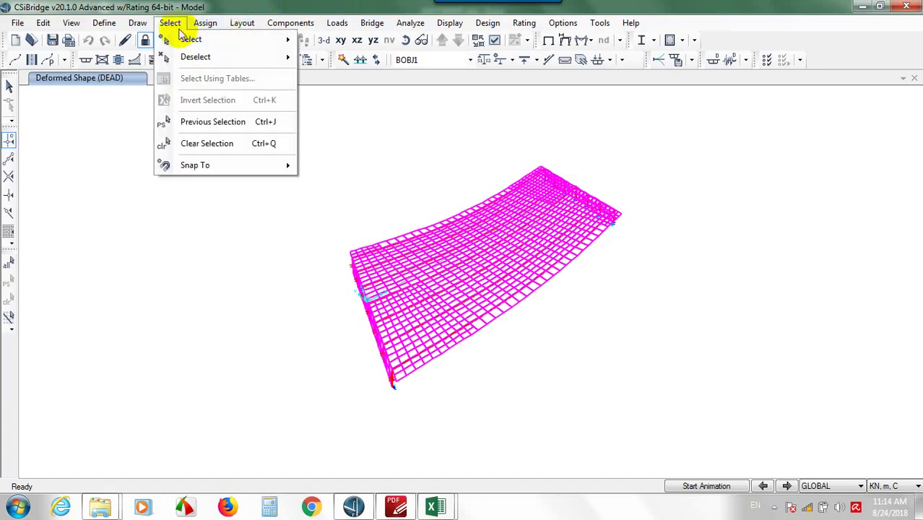
pyautogui.moveTo(258, 41)
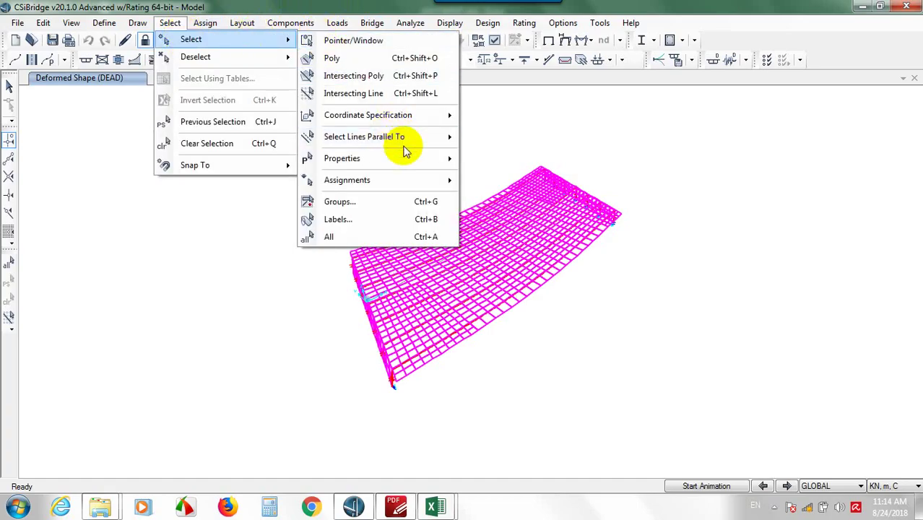
pyautogui.moveTo(422, 159)
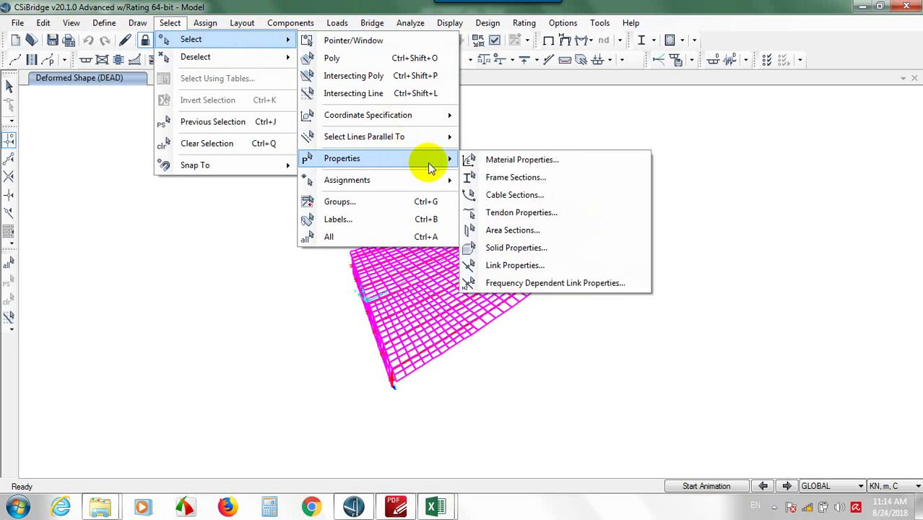
pyautogui.click(491, 266)
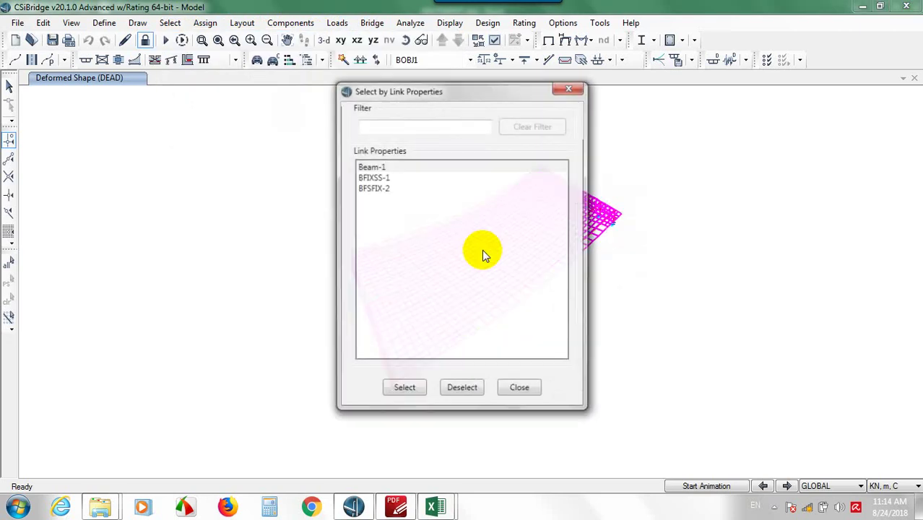
pyautogui.click(372, 166)
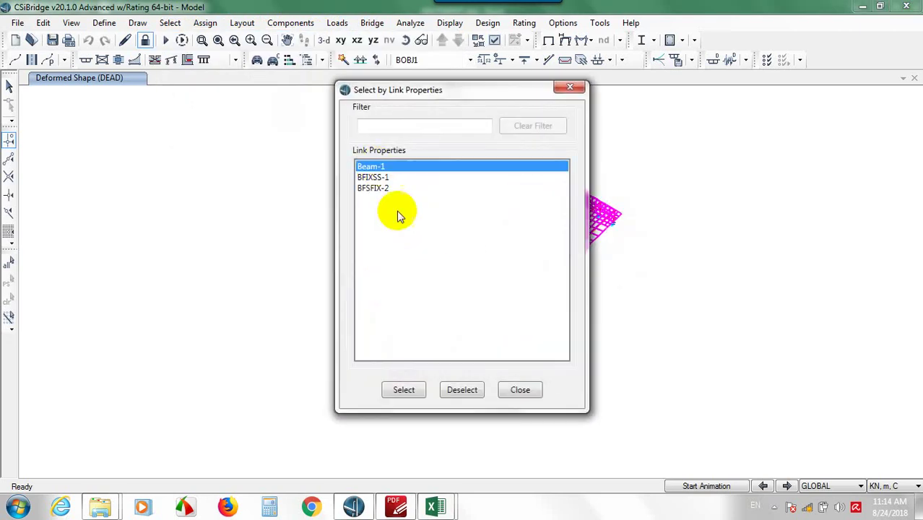
pyautogui.click(406, 389)
pyautogui.click(519, 390)
pyautogui.rightClick(720, 257)
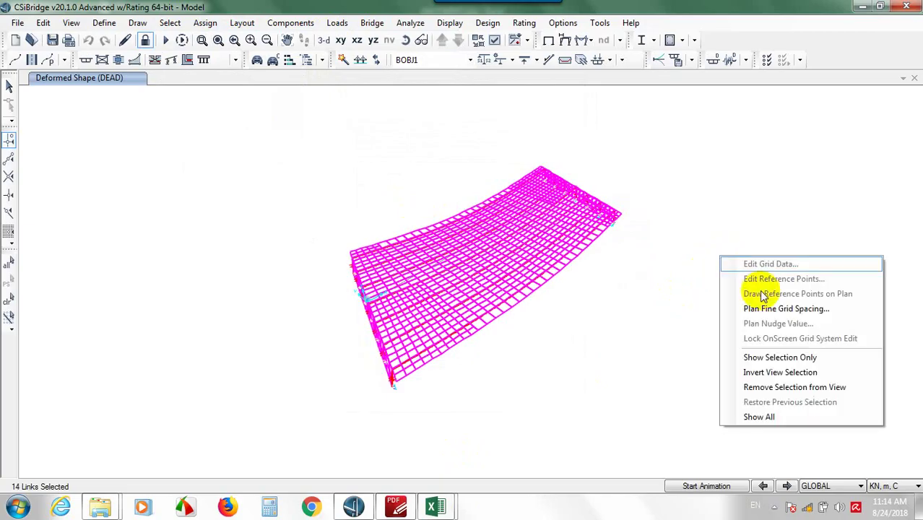
pyautogui.click(786, 357)
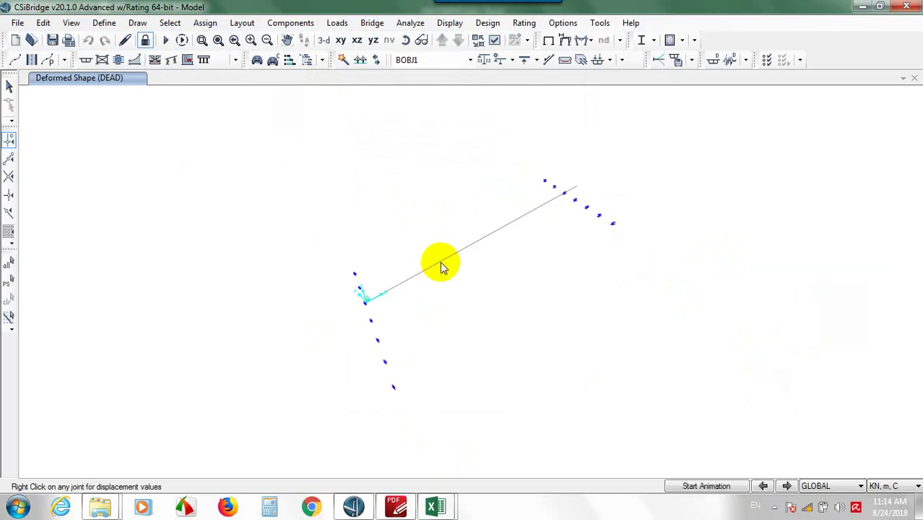
# Display the link axial forces for the Total DL combination with Show Values enabled on the diagram.
pyautogui.click(591, 41)
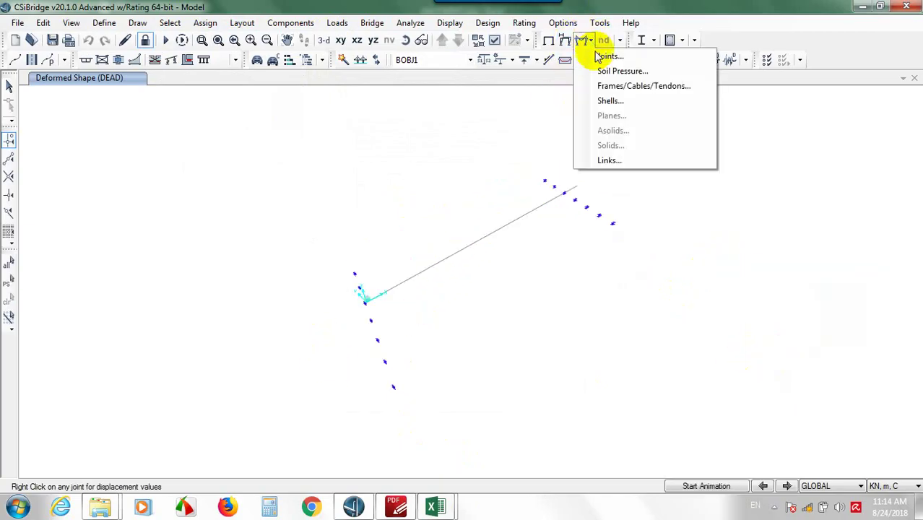
pyautogui.click(636, 160)
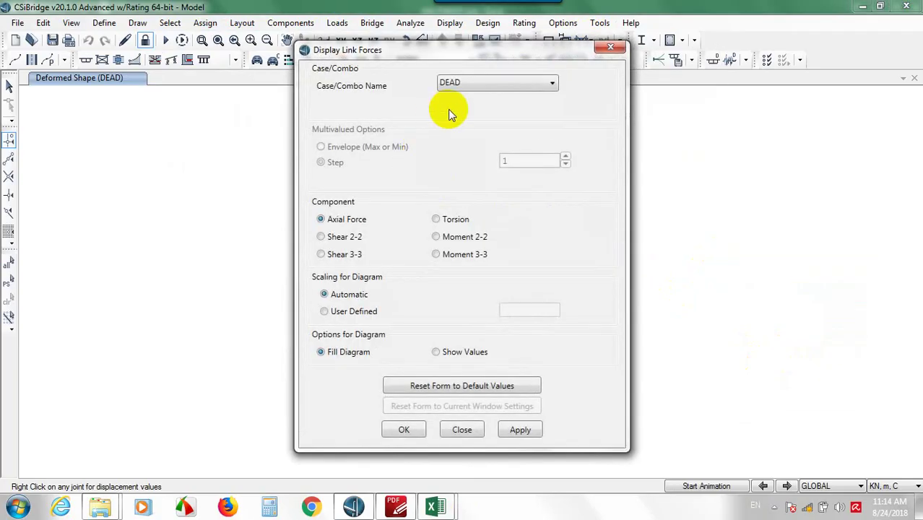
pyautogui.click(491, 85)
pyautogui.scroll(-2, 491, 201)
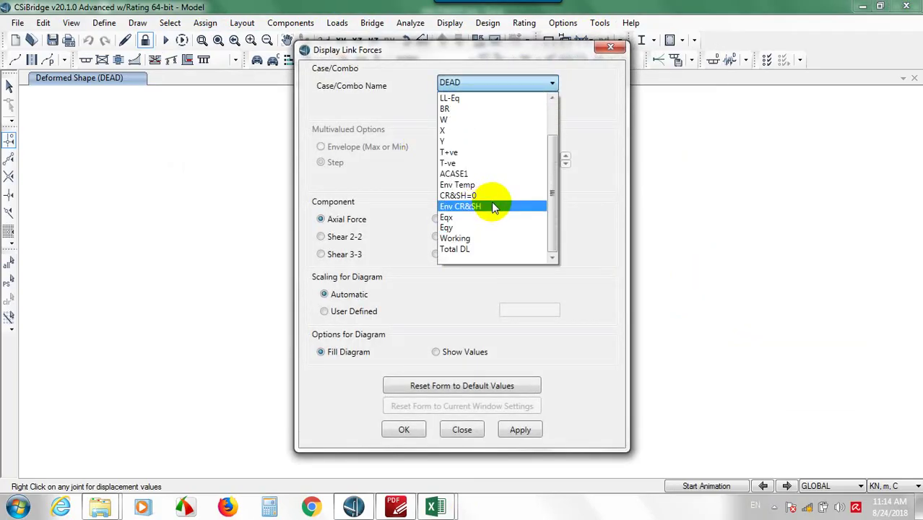
pyautogui.click(483, 248)
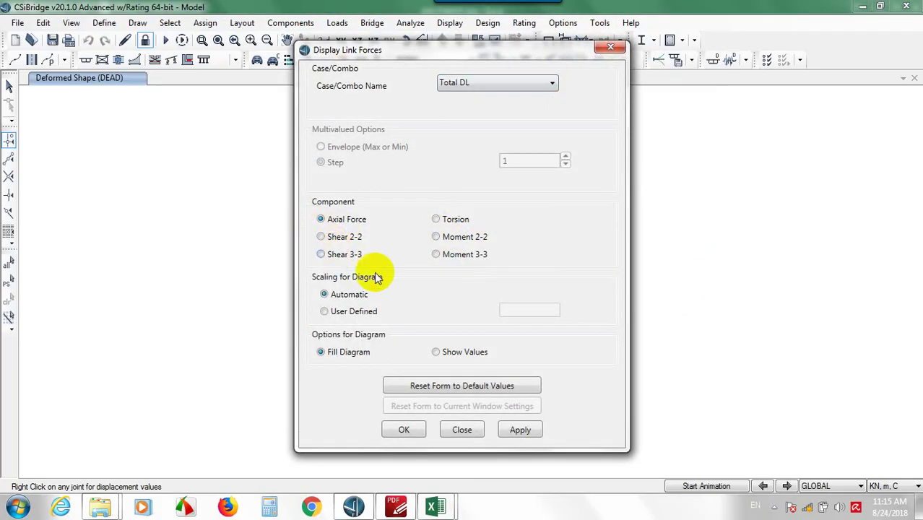
pyautogui.click(521, 432)
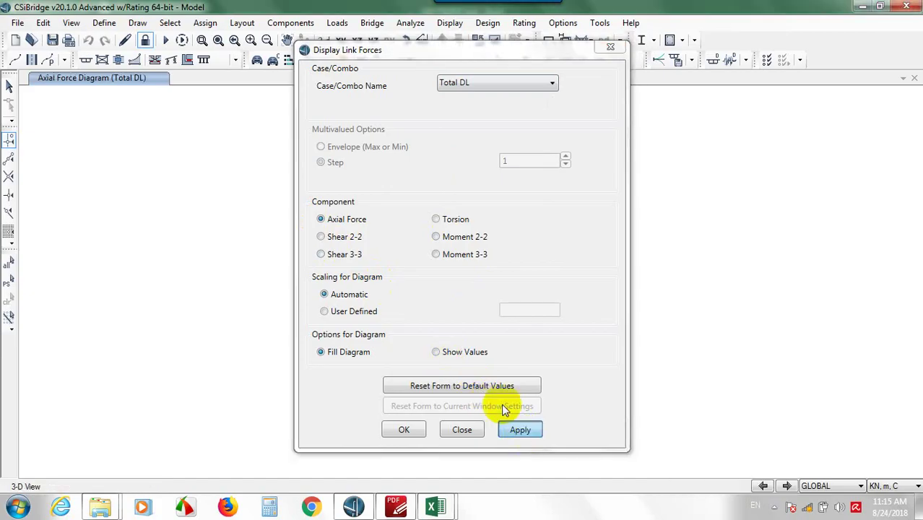
pyautogui.click(436, 353)
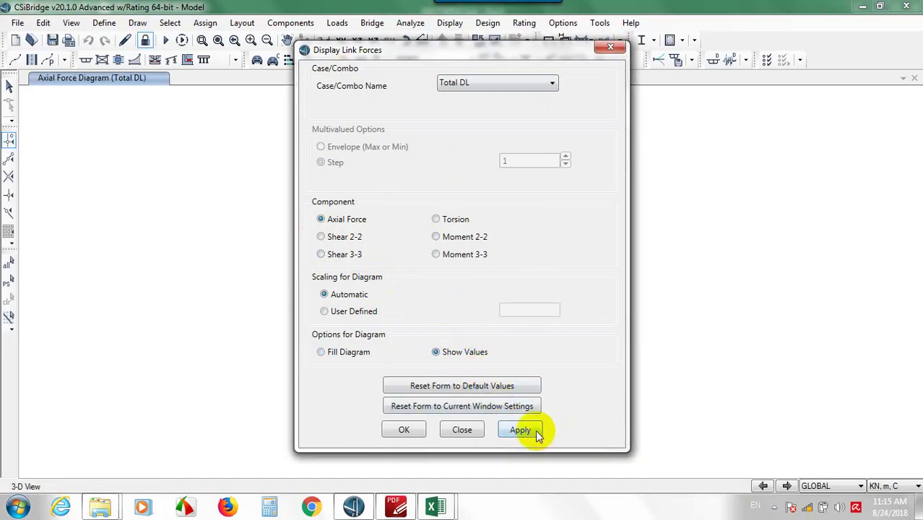
pyautogui.click(536, 433)
pyautogui.click(422, 431)
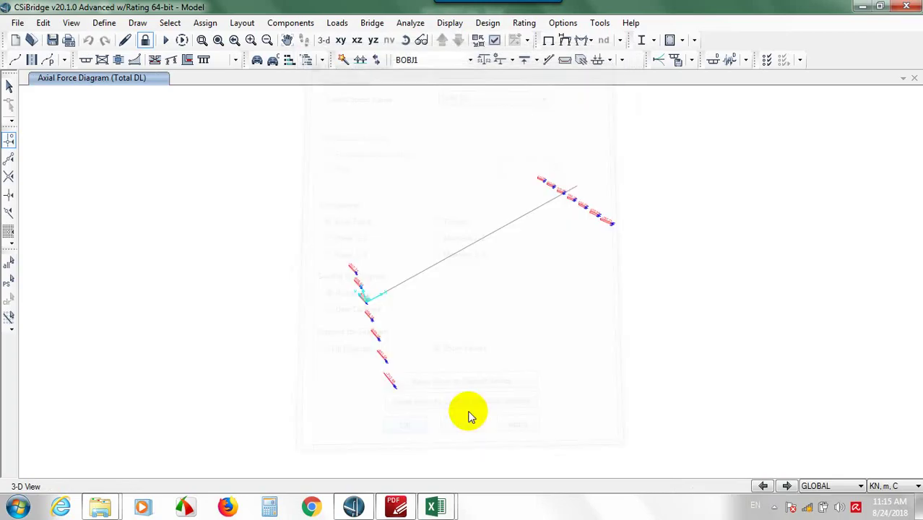
# Set the maximum graphic font size to 12 points and the minimum to 10 points in the Dimensions/Tolerances preferences.
pyautogui.scroll(3, 346, 416)
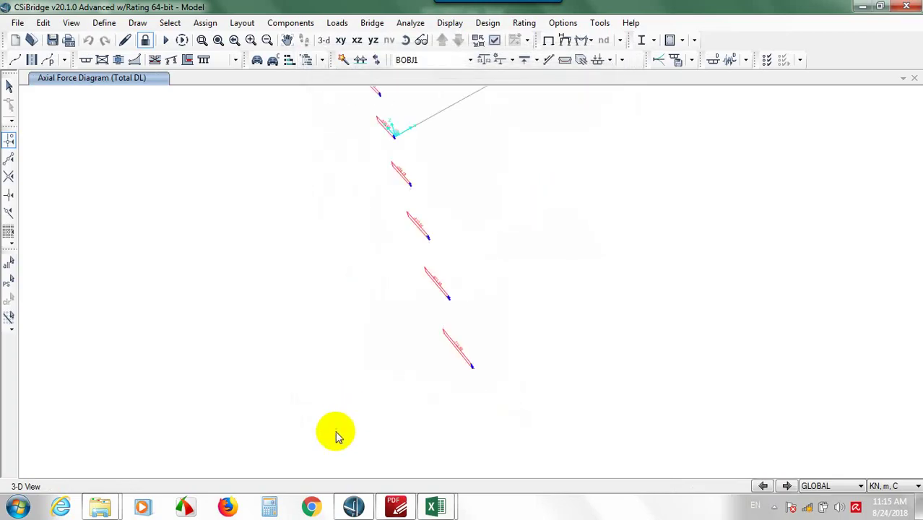
pyautogui.scroll(3, 409, 397)
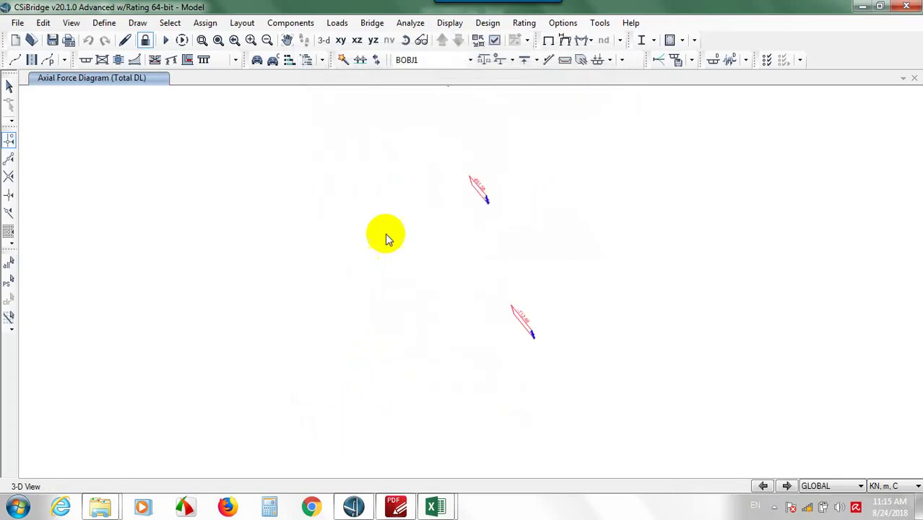
pyautogui.rightClick(407, 250)
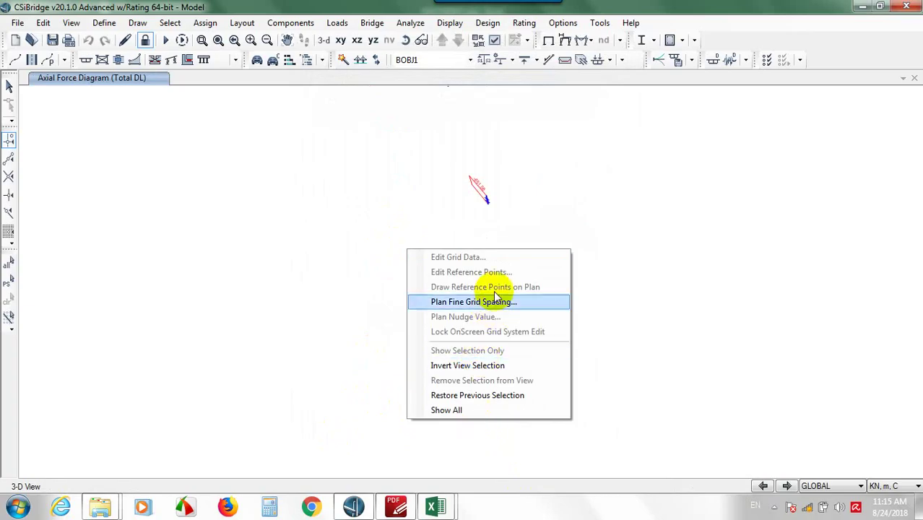
pyautogui.click(566, 24)
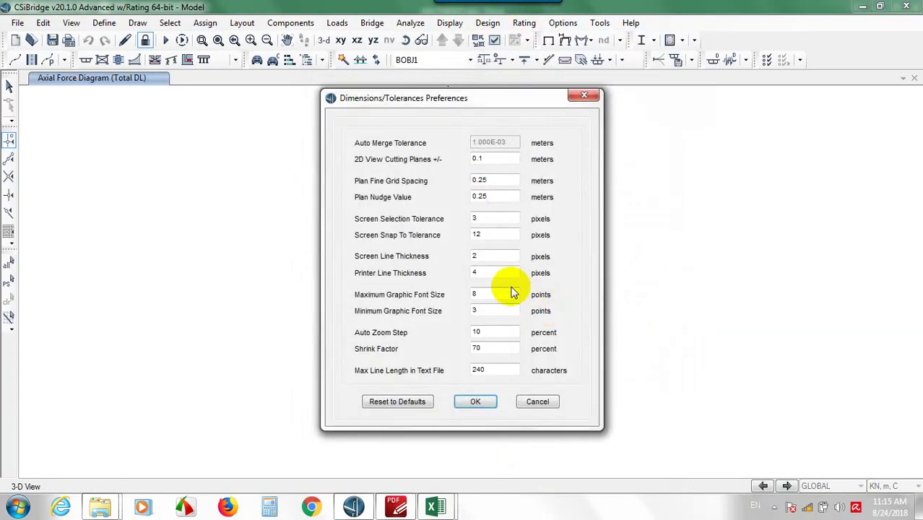
pyautogui.click(501, 294)
pyautogui.doubleClick(501, 294)
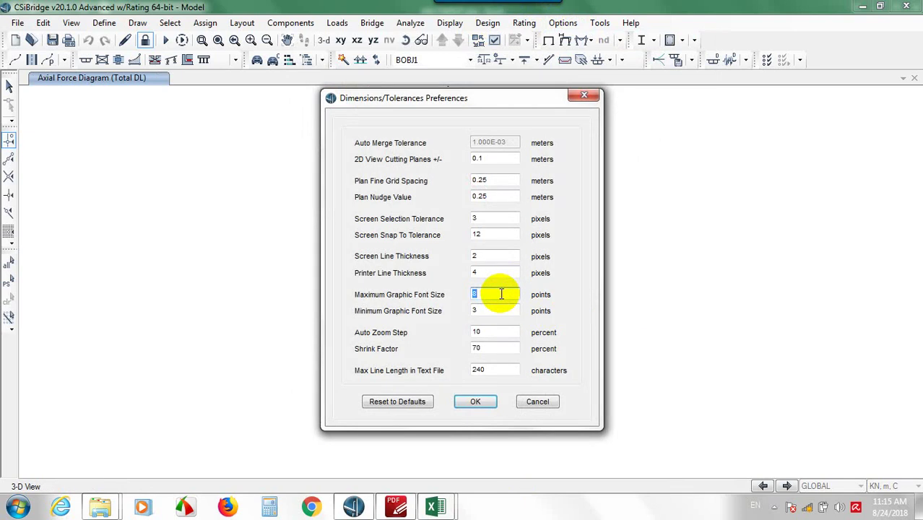
pyautogui.write('12')
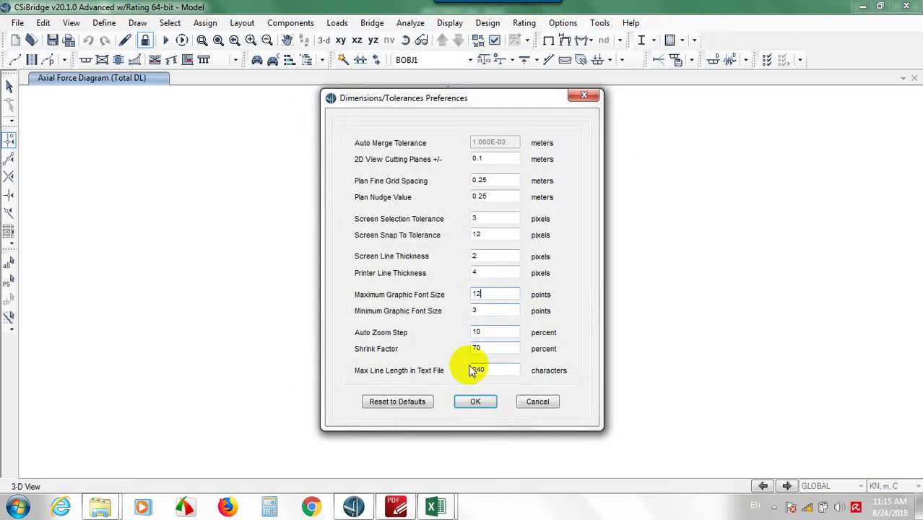
pyautogui.doubleClick(482, 309)
pyautogui.write('10')
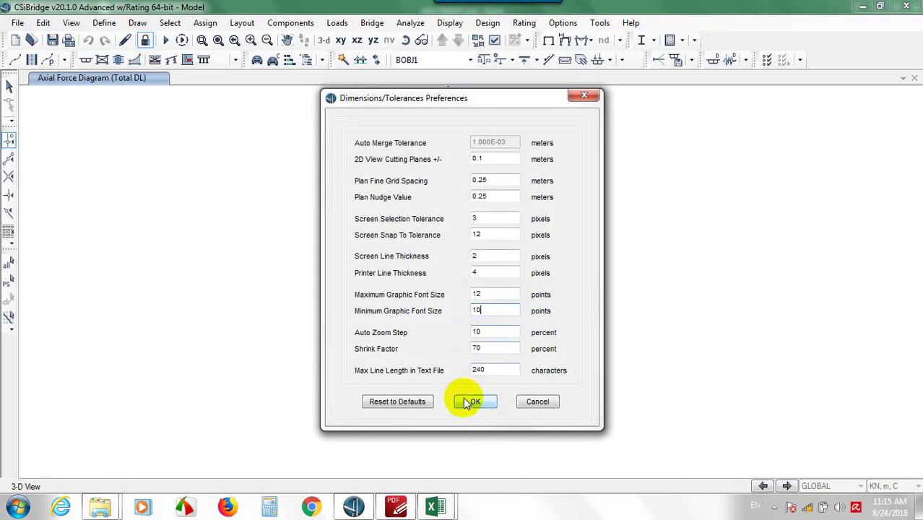
pyautogui.click(462, 398)
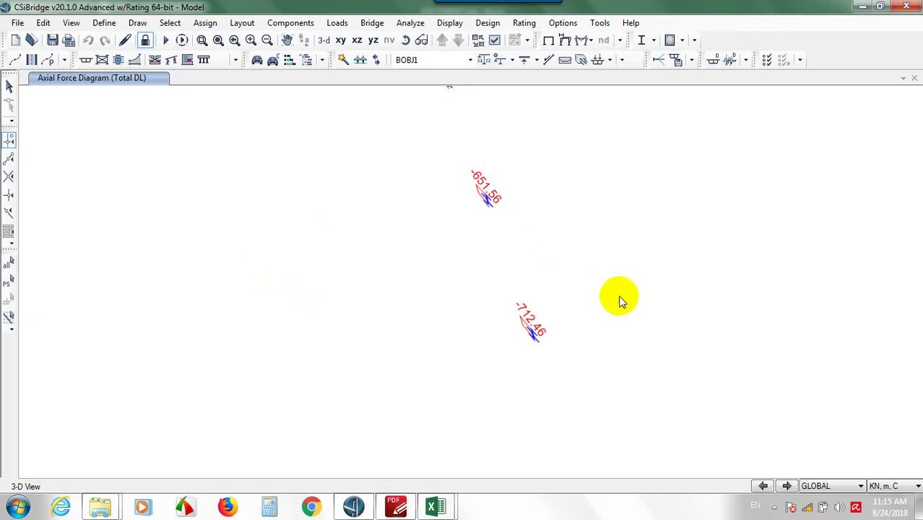
# Read the Total DL axial force of each link along the abutment line at the global origin.
pyautogui.scroll(-1, 597, 316)
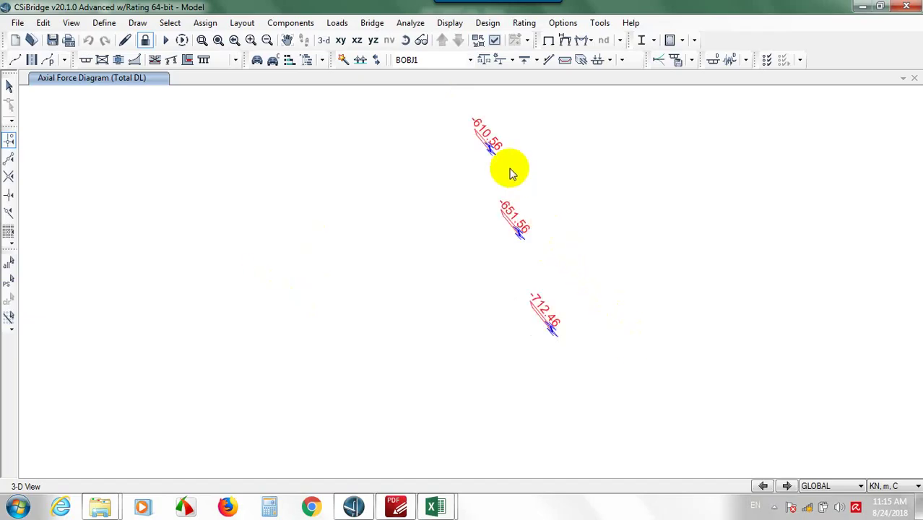
pyautogui.click(287, 41)
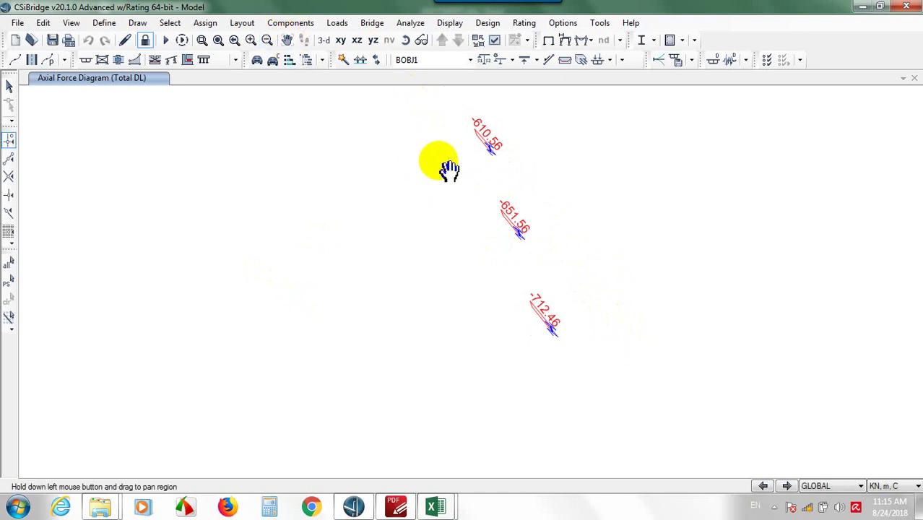
pyautogui.moveTo(446, 169); pyautogui.dragTo(445, 295)
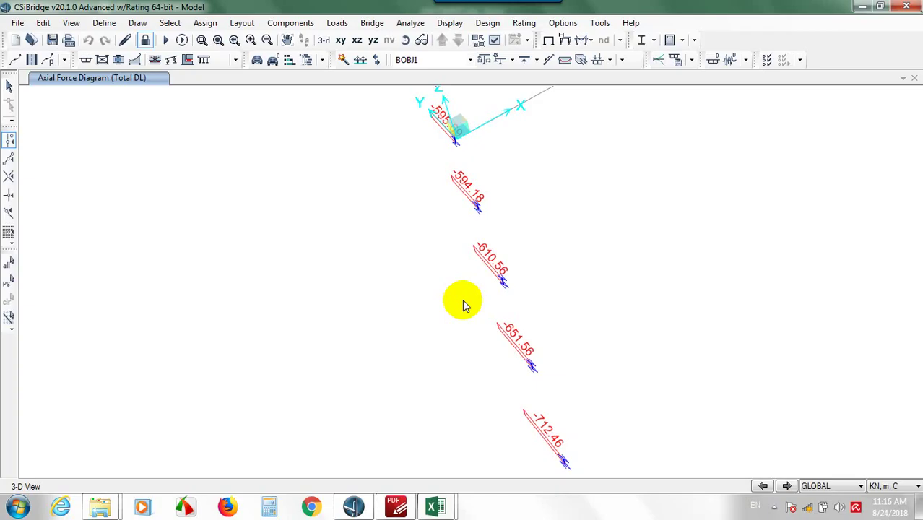
pyautogui.moveTo(414, 125); pyautogui.dragTo(378, 238)
pyautogui.click(287, 40)
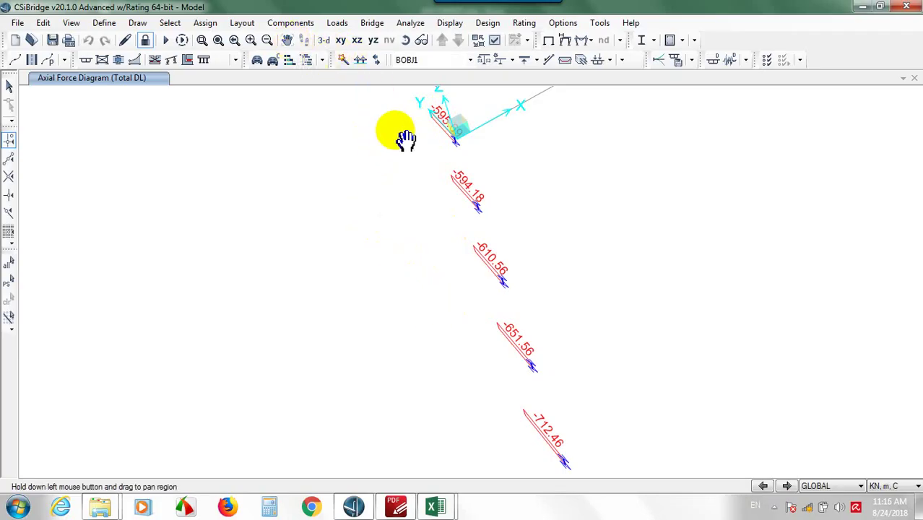
pyautogui.moveTo(412, 133); pyautogui.dragTo(433, 357)
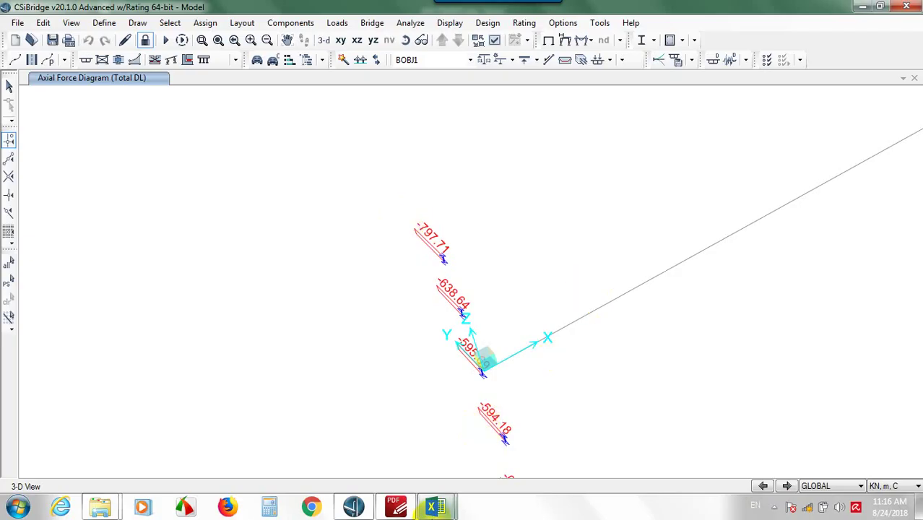
# In the ABUTMENT.xlsx workbook, enter the bridge dead load reaction R bridge DL as =75+66+62+60+60+64+80.
pyautogui.moveTo(435, 508)
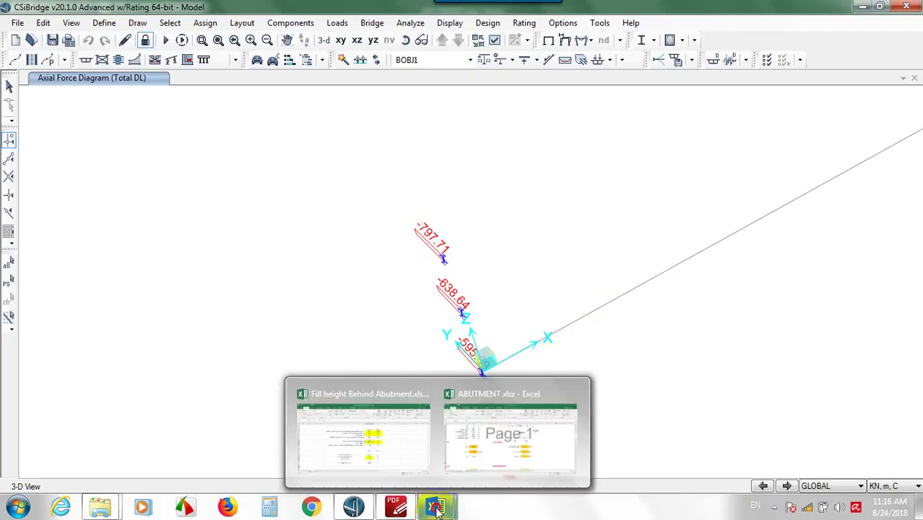
pyautogui.click(496, 426)
pyautogui.click(555, 326)
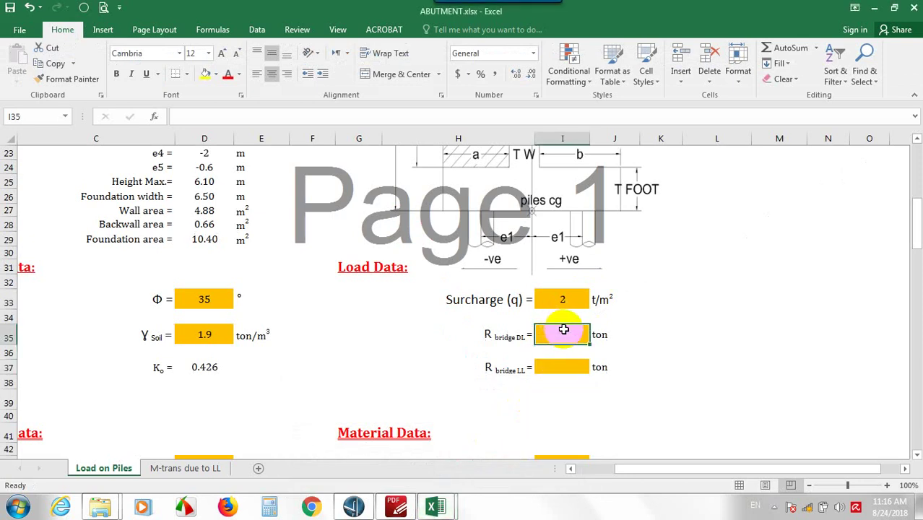
pyautogui.write('=')
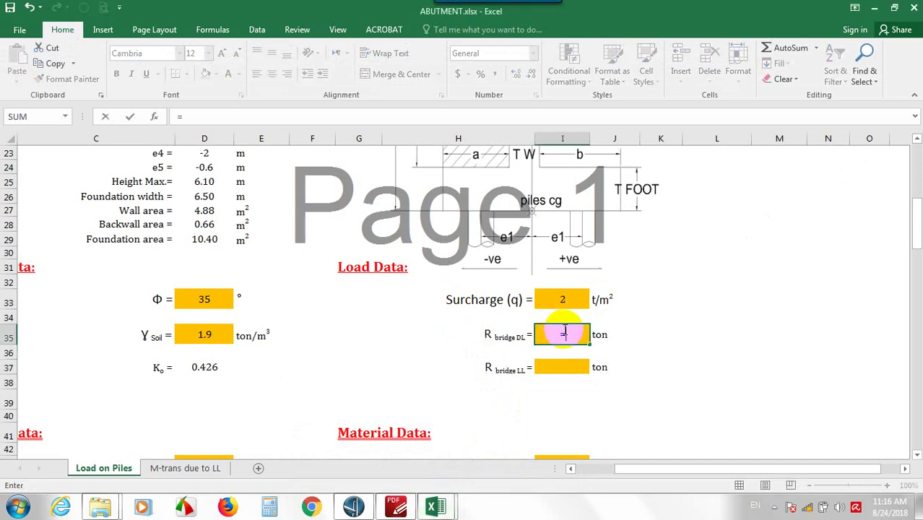
pyautogui.write('75+66+')
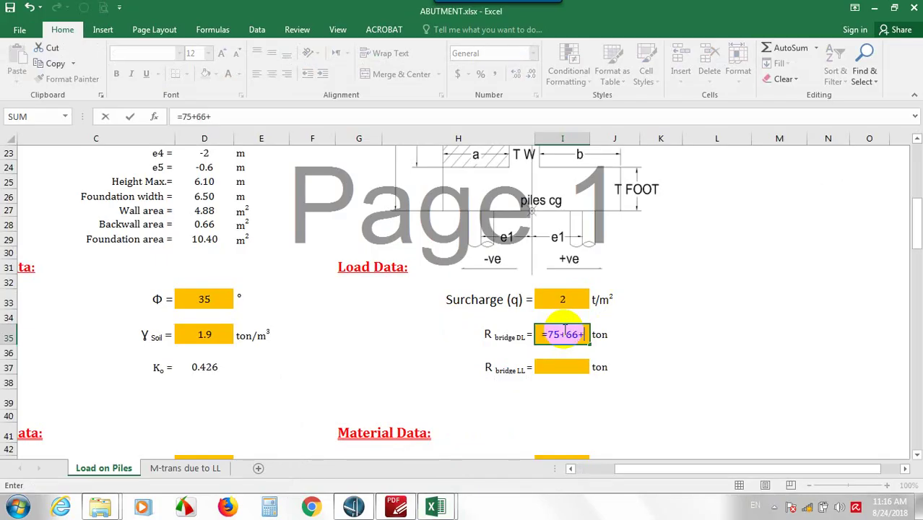
pyautogui.write('62')
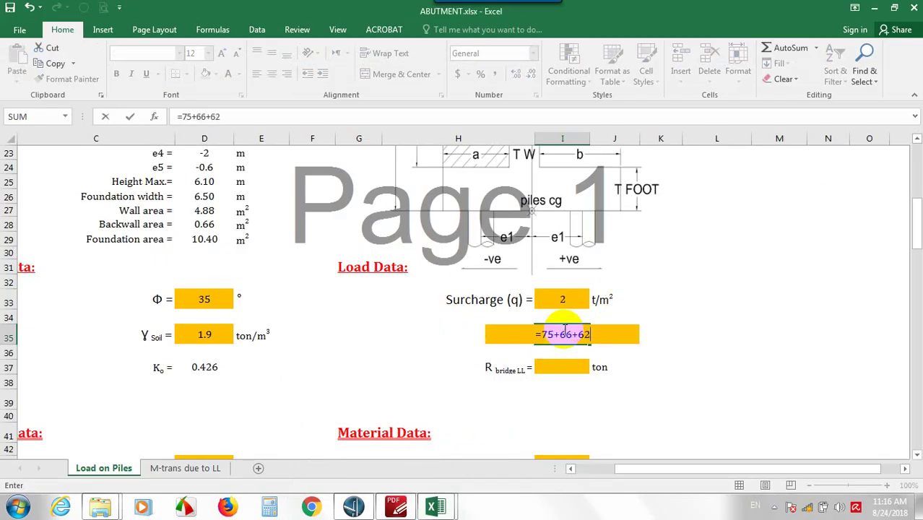
pyautogui.write('+60+6')
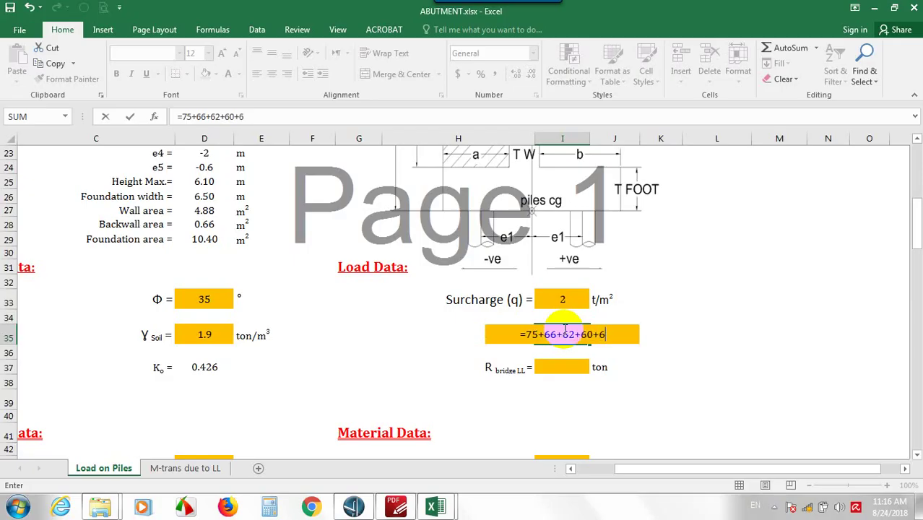
pyautogui.write('0+6')
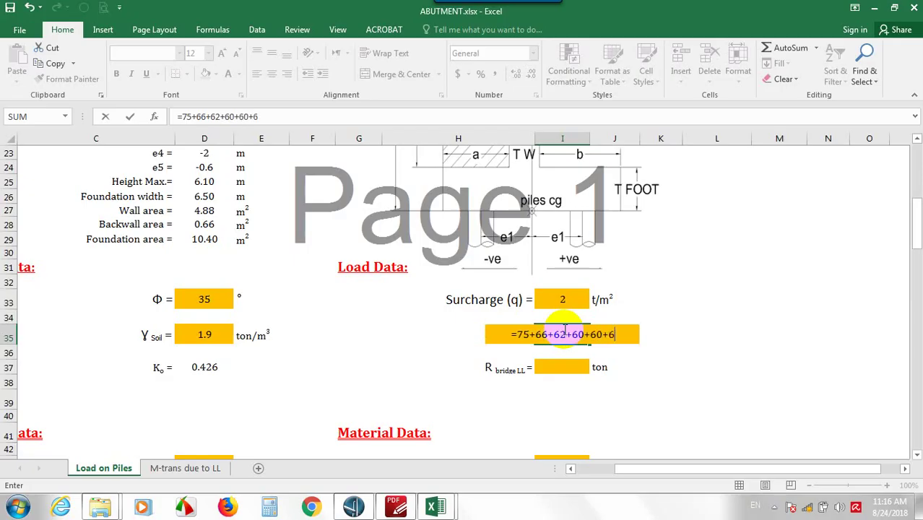
pyautogui.write('4')
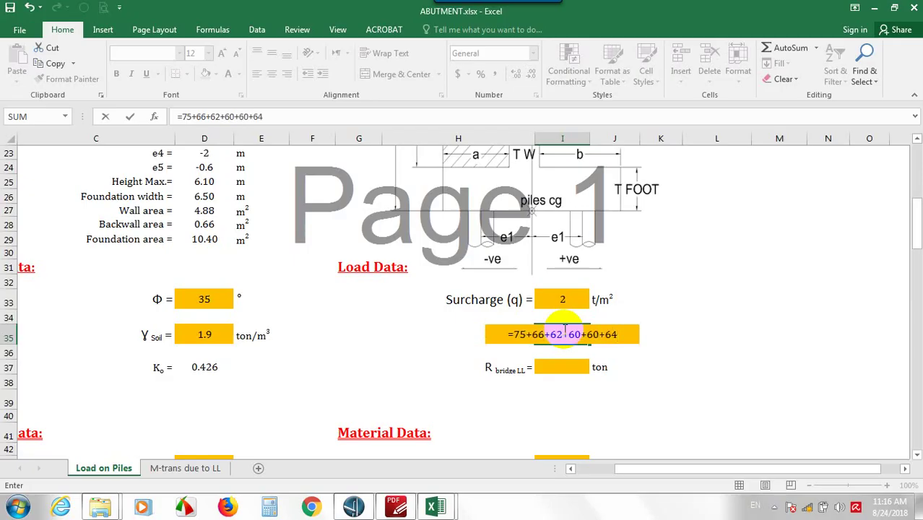
pyautogui.write('+80')
pyautogui.press('Return')
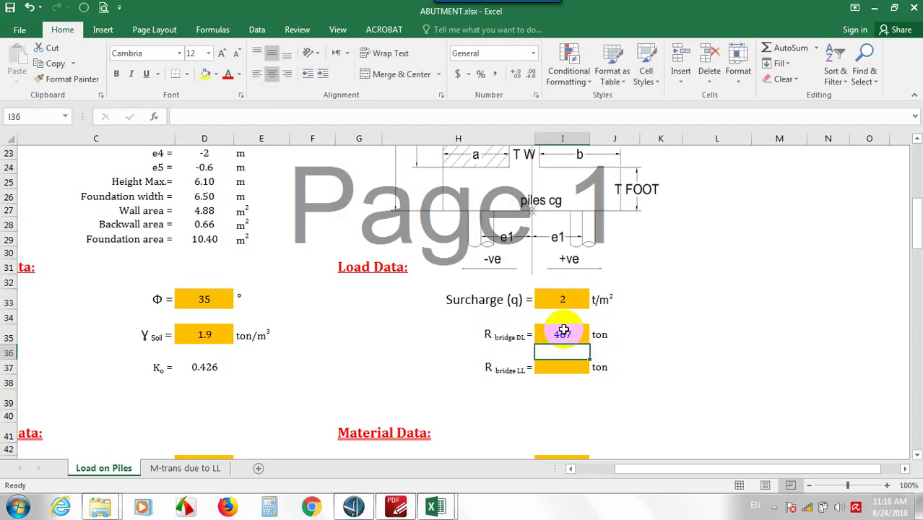
# Select the R bridge LL input cell, switch to CSiBridge and display the link axial forces for ACASE1.
pyautogui.click(580, 369)
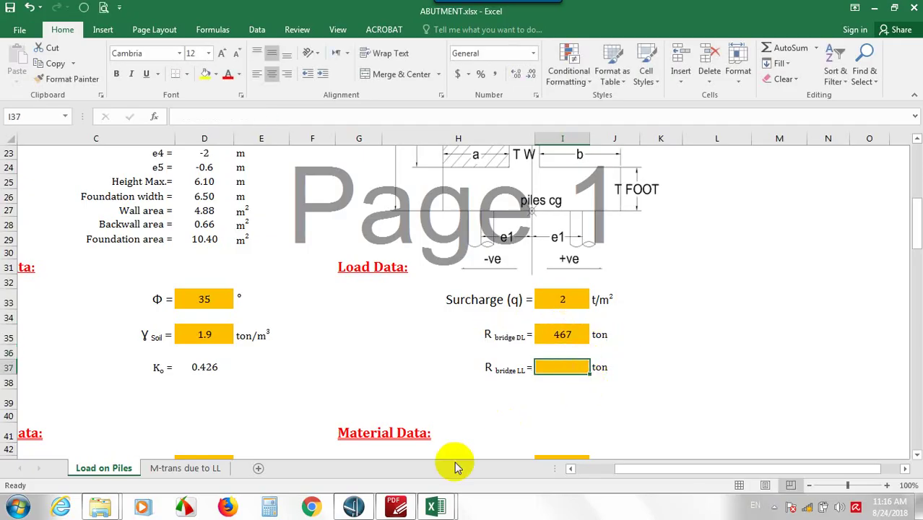
pyautogui.click(355, 506)
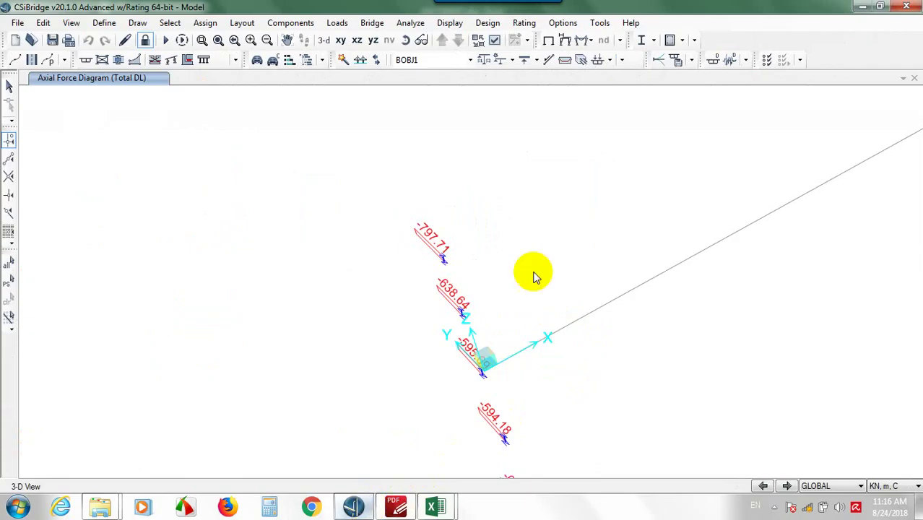
pyautogui.click(588, 39)
pyautogui.click(594, 159)
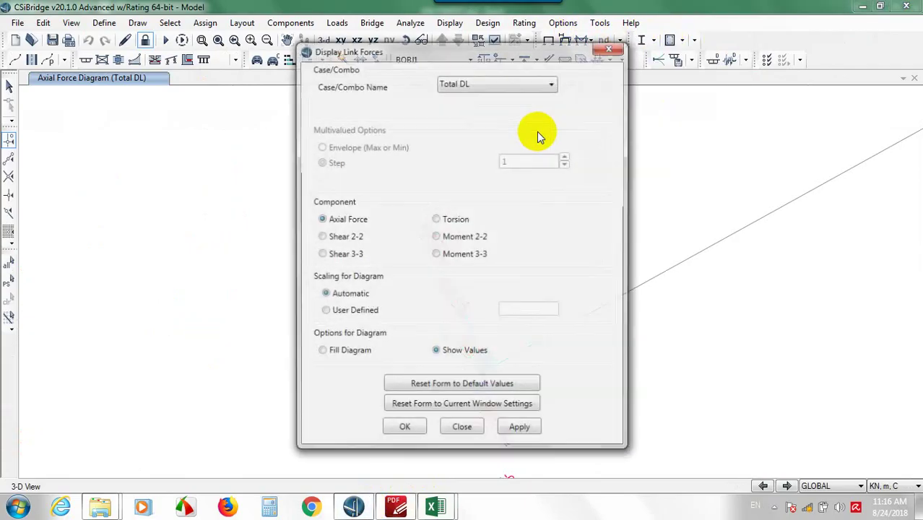
pyautogui.click(496, 83)
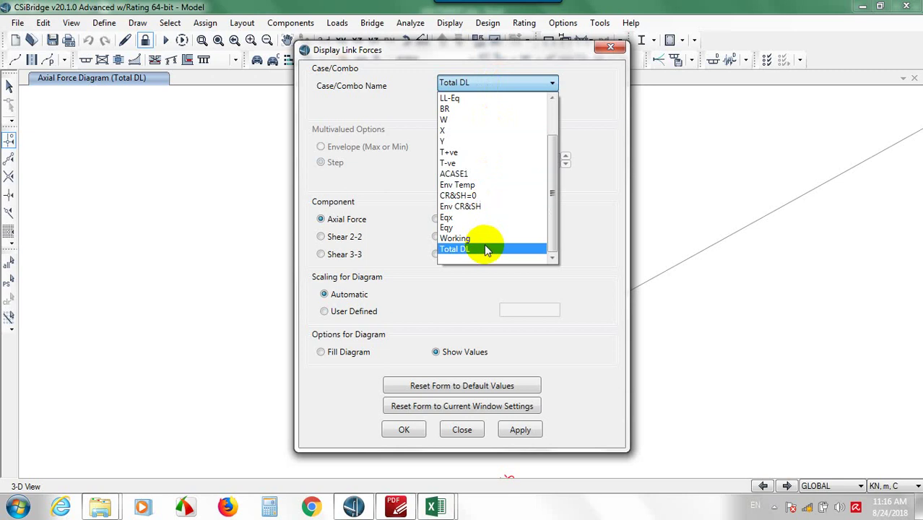
pyautogui.click(477, 174)
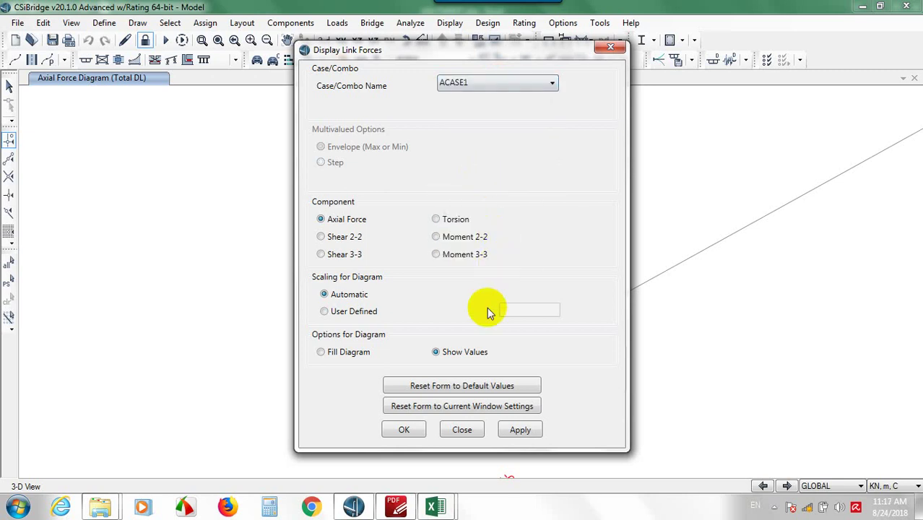
pyautogui.click(521, 429)
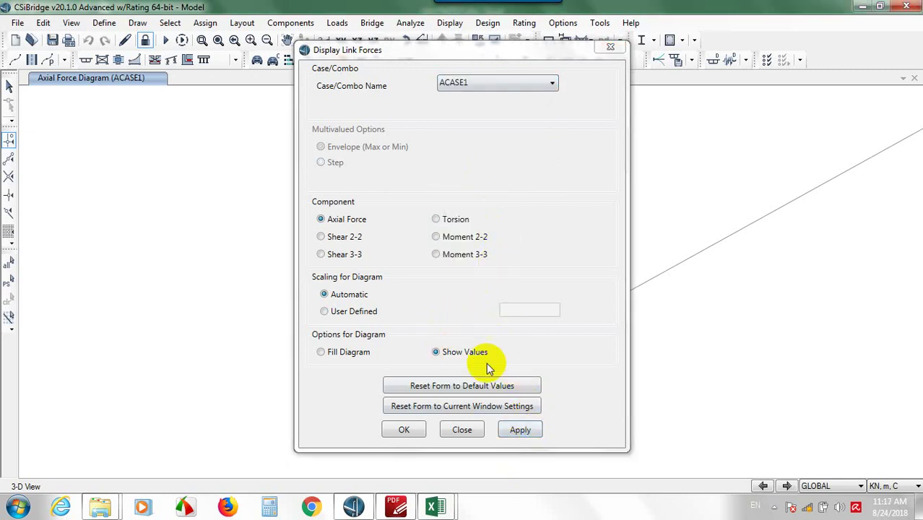
pyautogui.click(405, 429)
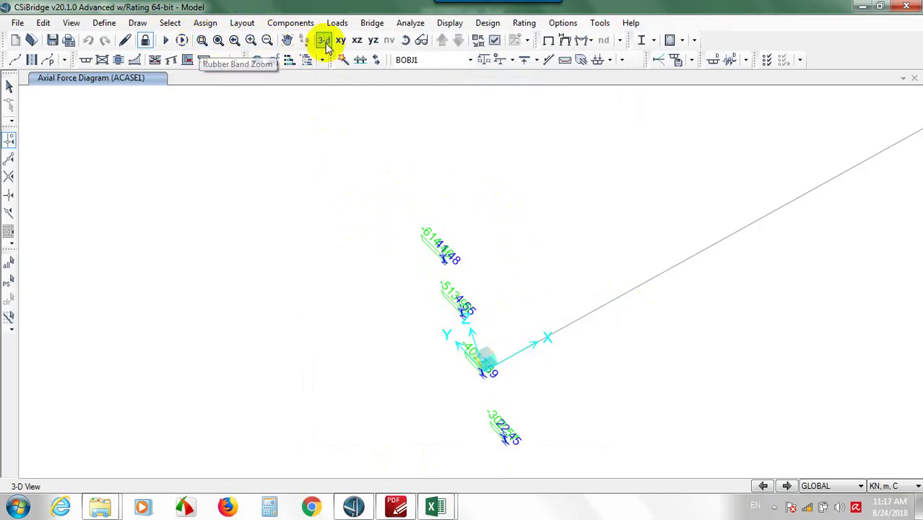
# Read the ACASE1 axial force of each link along the abutment line at the global origin and clear the selection.
pyautogui.click(287, 41)
pyautogui.moveTo(429, 234); pyautogui.dragTo(433, 176)
pyautogui.moveTo(392, 151); pyautogui.dragTo(421, 198)
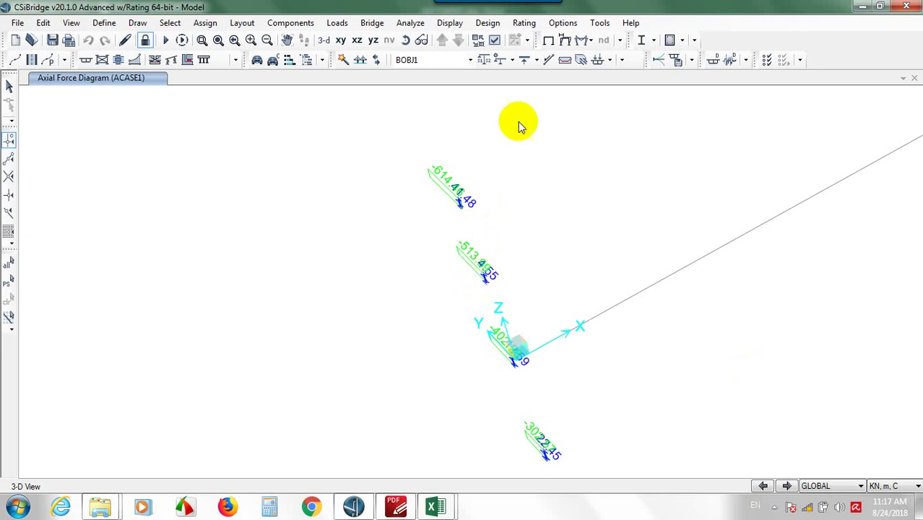
pyautogui.click(287, 40)
pyautogui.moveTo(630, 453); pyautogui.dragTo(505, 113)
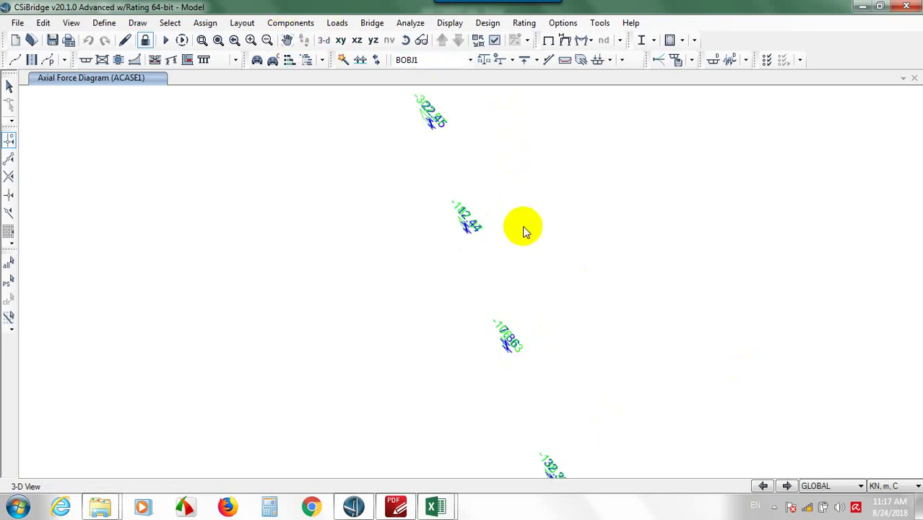
pyautogui.moveTo(455, 227)
pyautogui.mouseDown()
pyautogui.moveTo(457, 239)
pyautogui.moveTo(498, 249)
pyautogui.mouseUp()
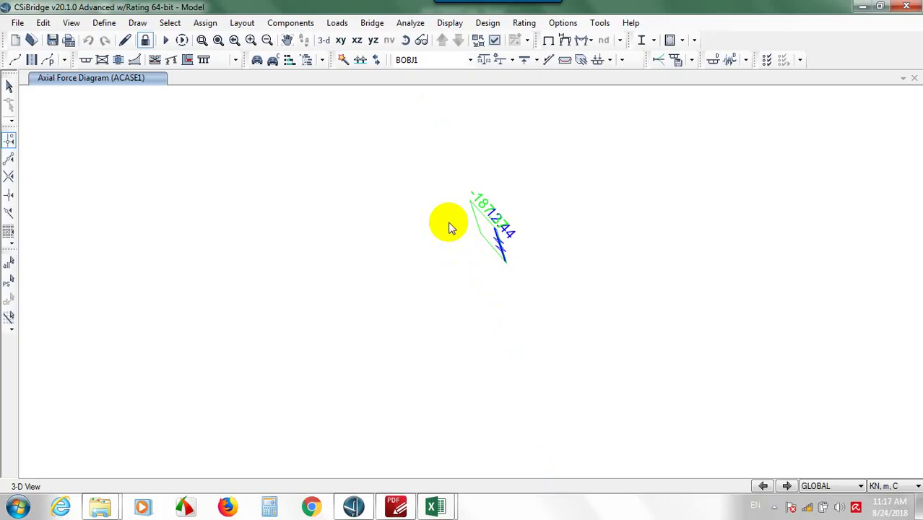
pyautogui.moveTo(509, 137); pyautogui.dragTo(513, 124)
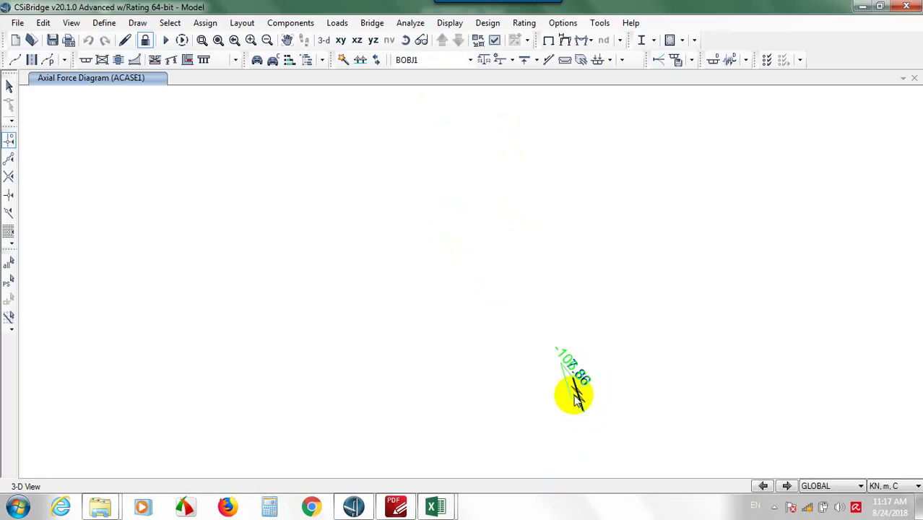
pyautogui.moveTo(582, 406)
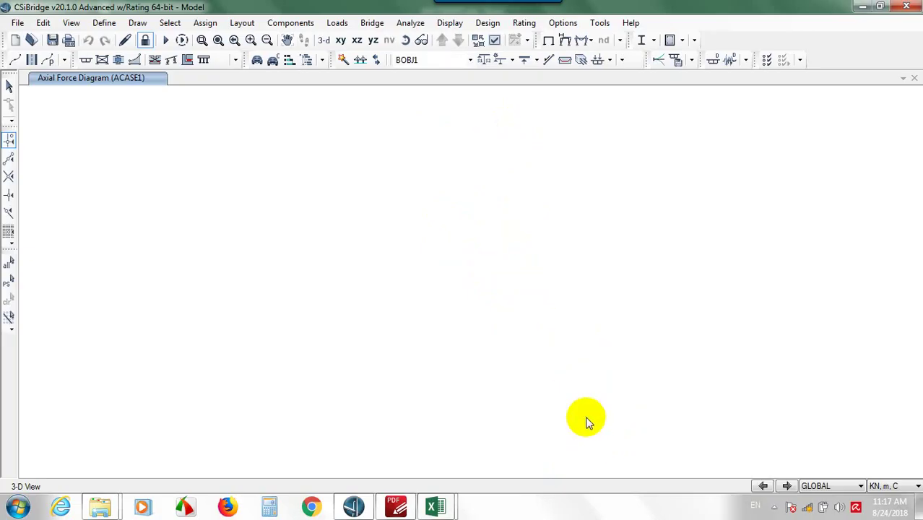
pyautogui.moveTo(548, 404)
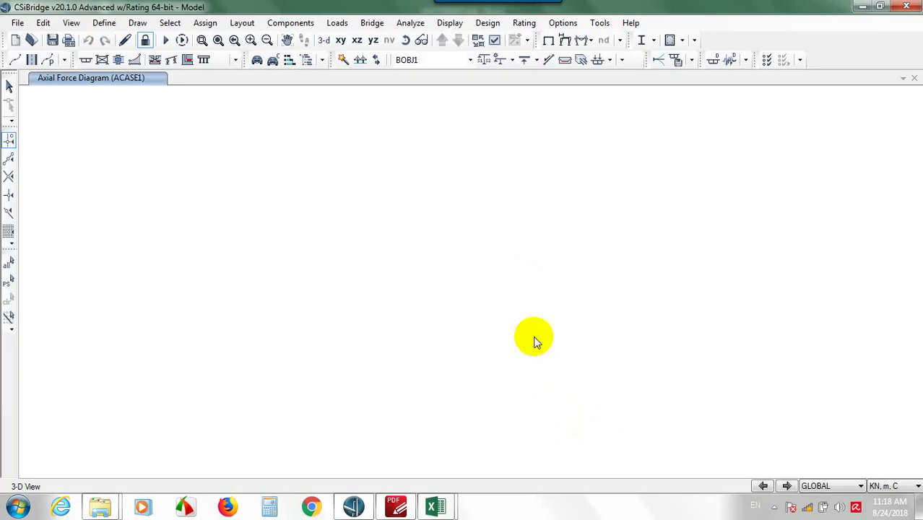
pyautogui.moveTo(545, 427)
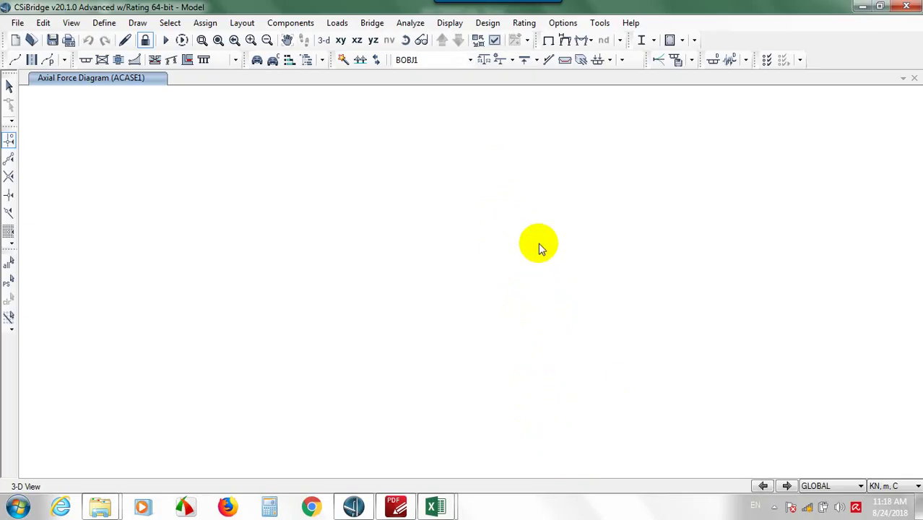
pyautogui.moveTo(537, 242)
pyautogui.moveTo(499, 221); pyautogui.dragTo(621, 354)
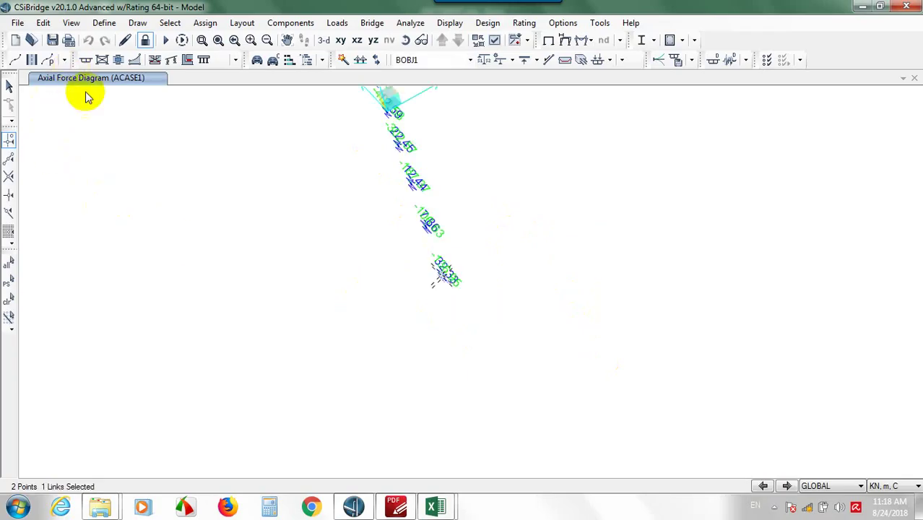
pyautogui.scroll(-2, 478, 432)
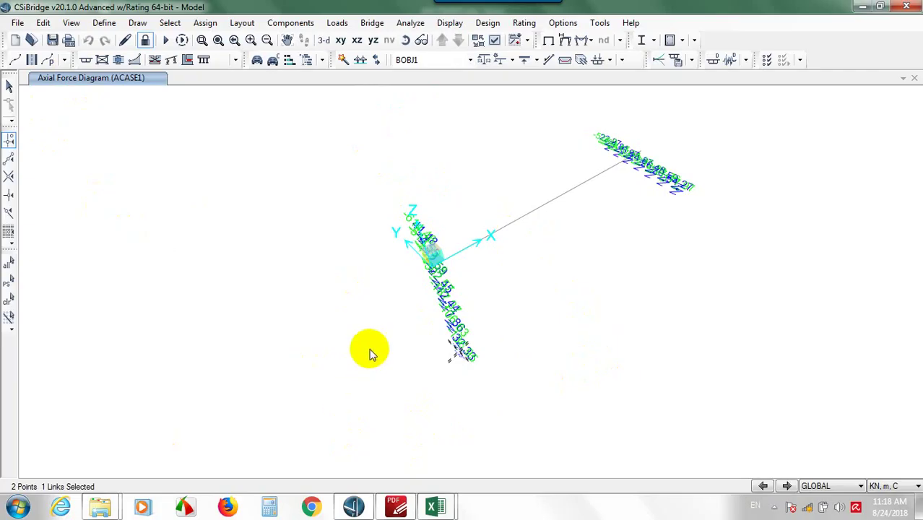
pyautogui.hotkey('ctrl', 'shift', 'c')
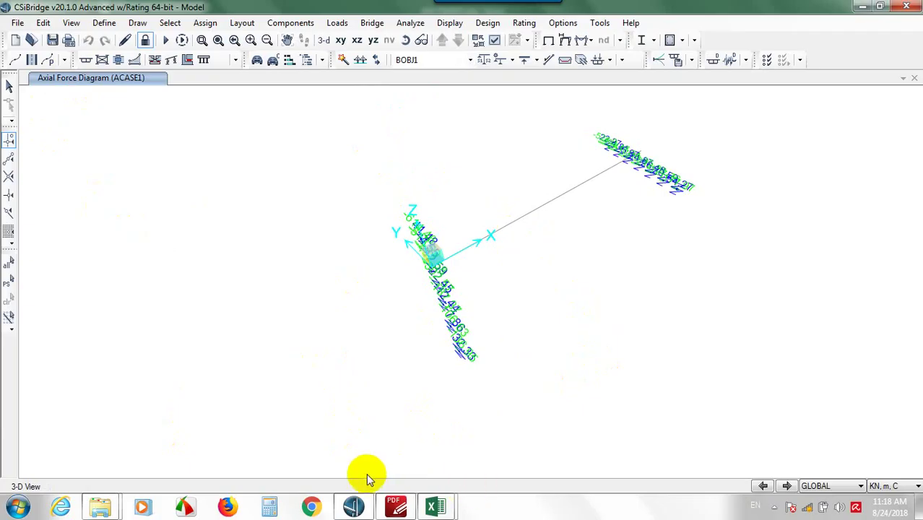
# In the ABUTMENT.xlsx workbook, enter the bridge live load reaction R bridge LL as =62+52+41+31+19+11+14.
pyautogui.moveTo(433, 504)
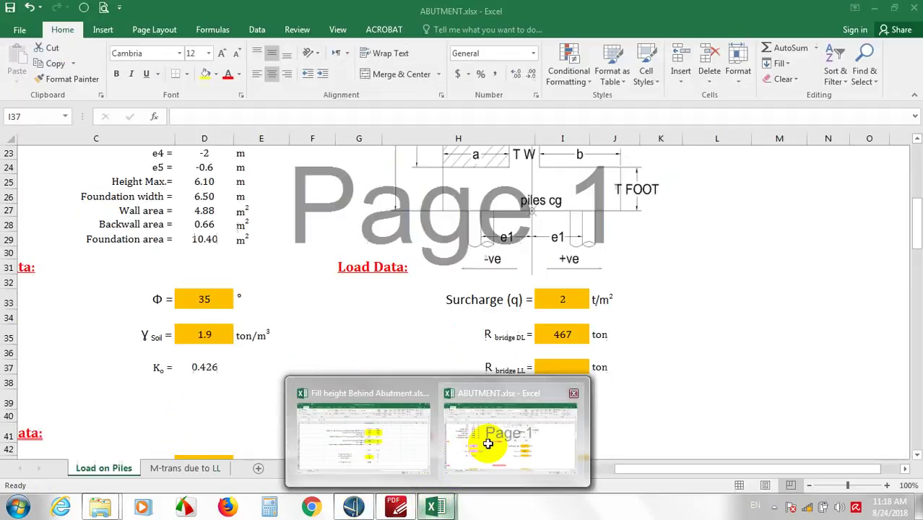
pyautogui.click(482, 437)
pyautogui.write('=62+52+')
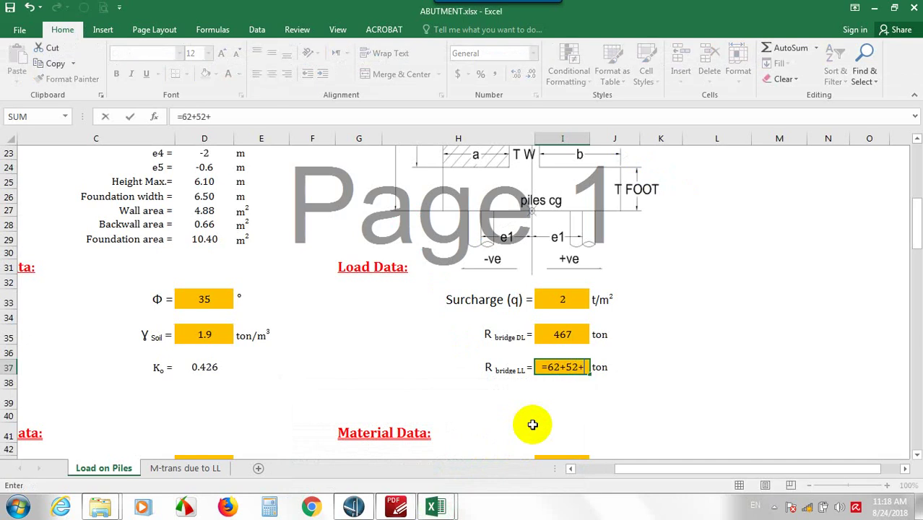
pyautogui.write('41+31+19+11+14')
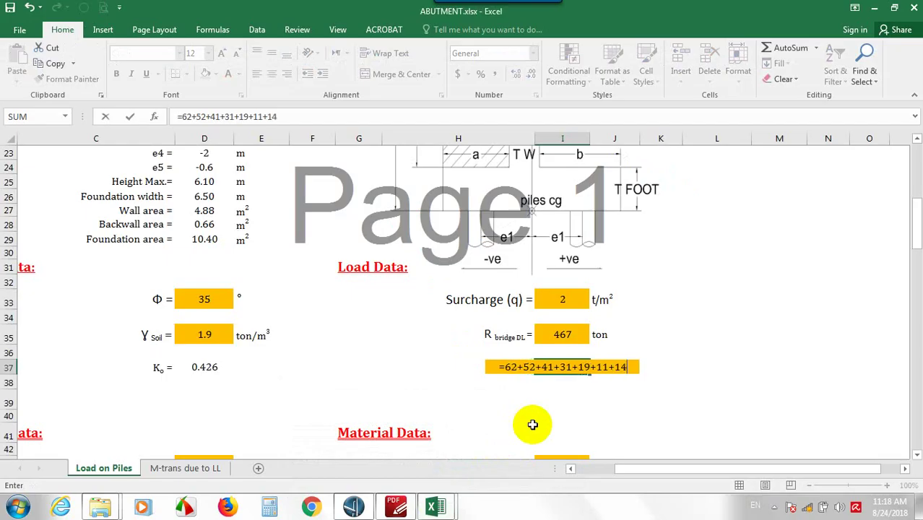
pyautogui.press('Return')
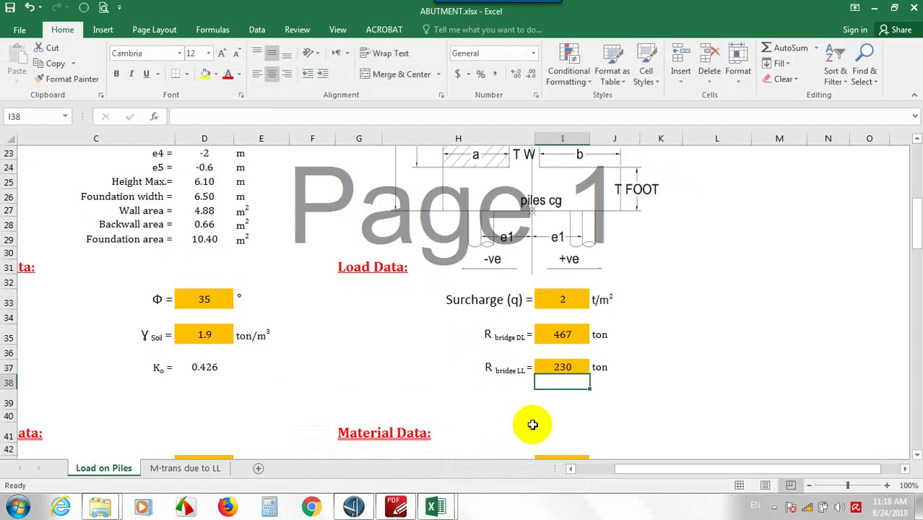
# Select the total number of eccentric piles and check the pile rows in the foundation plan of the 06-Beam RC drawing.
pyautogui.scroll(-3, 498, 325)
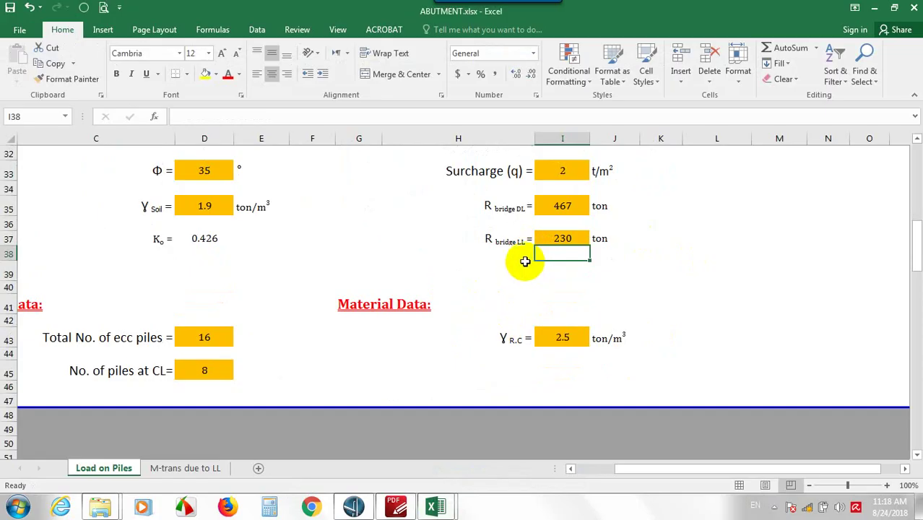
pyautogui.click(203, 337)
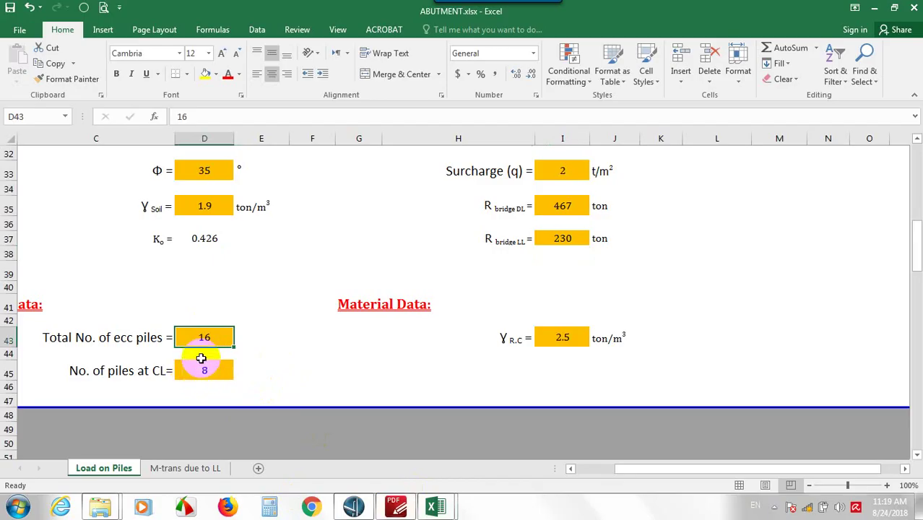
pyautogui.moveTo(410, 511)
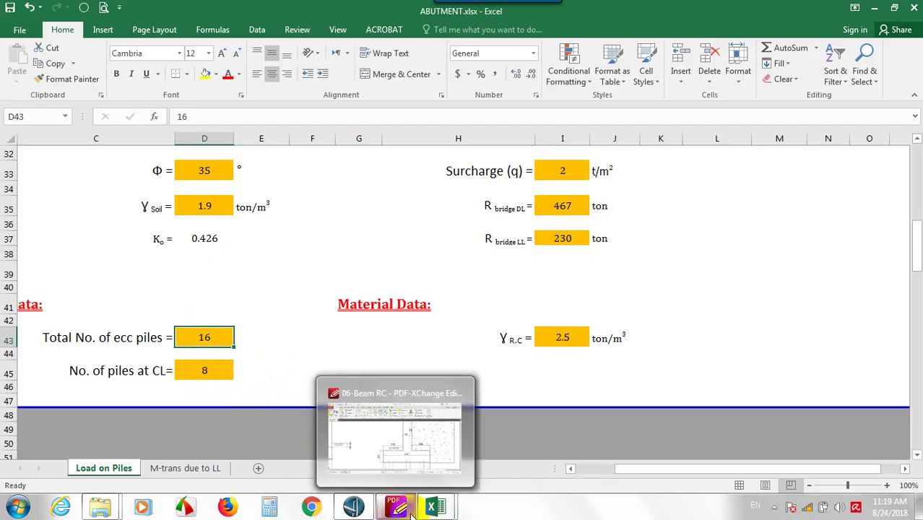
pyautogui.click(470, 417)
pyautogui.scroll(-1, 686, 278)
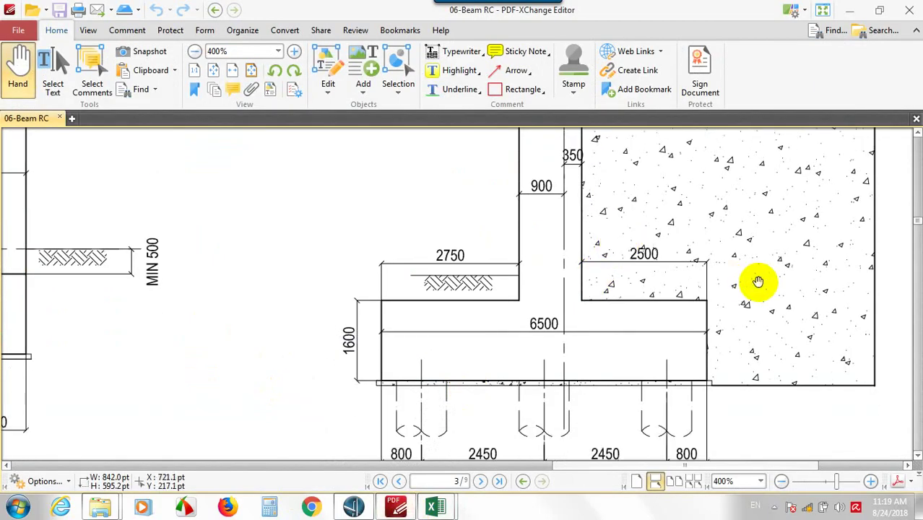
pyautogui.keyDown('ctrl'); pyautogui.scroll(-4, 535, 329); pyautogui.keyUp('ctrl')
pyautogui.scroll(-5, 591, 212)
pyautogui.scroll(1, 541, 246)
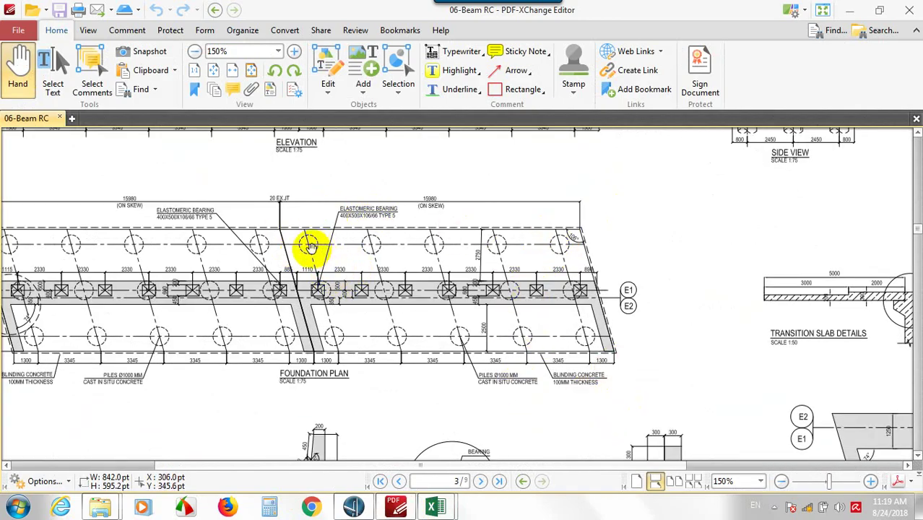
# In the ABUTMENT.xlsx workbook, set the number of piles at CL to 5 and the total number of eccentric piles to 10.
pyautogui.scroll(1, 308, 247)
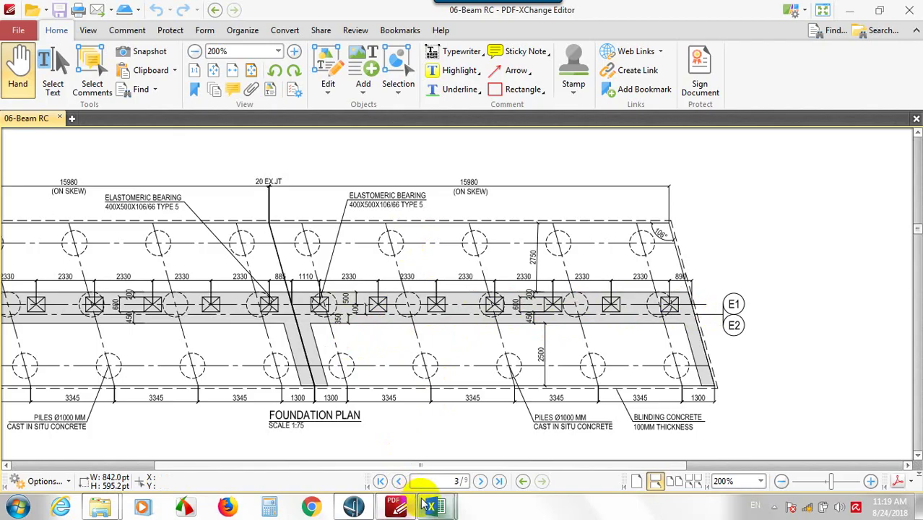
pyautogui.moveTo(434, 505)
pyautogui.click(472, 433)
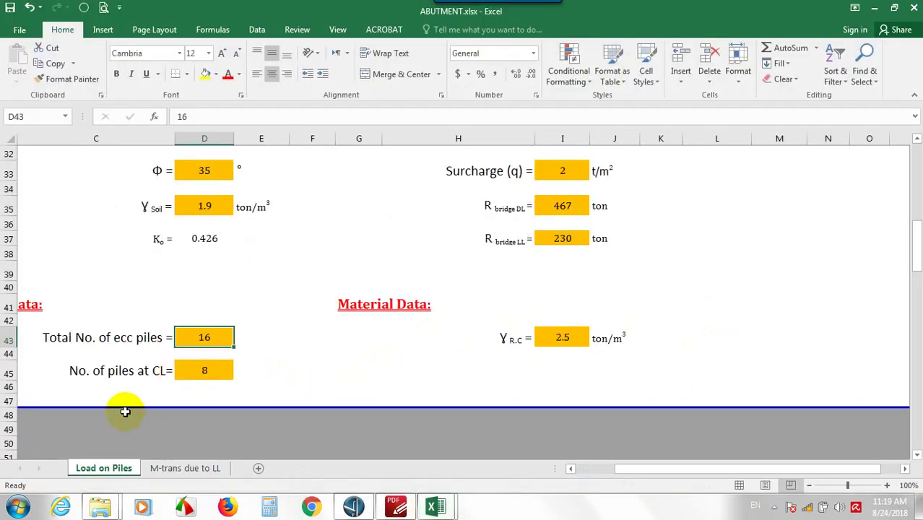
pyautogui.click(198, 374)
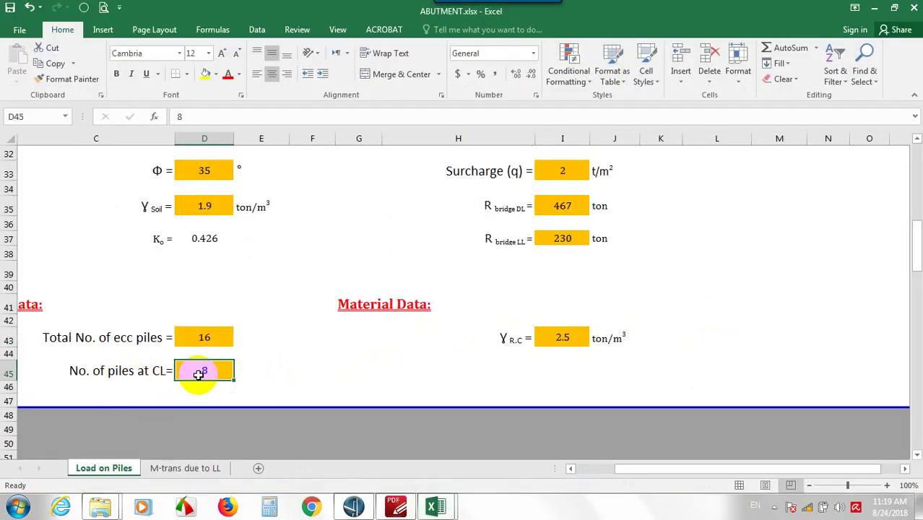
pyautogui.write('5')
pyautogui.click(213, 341)
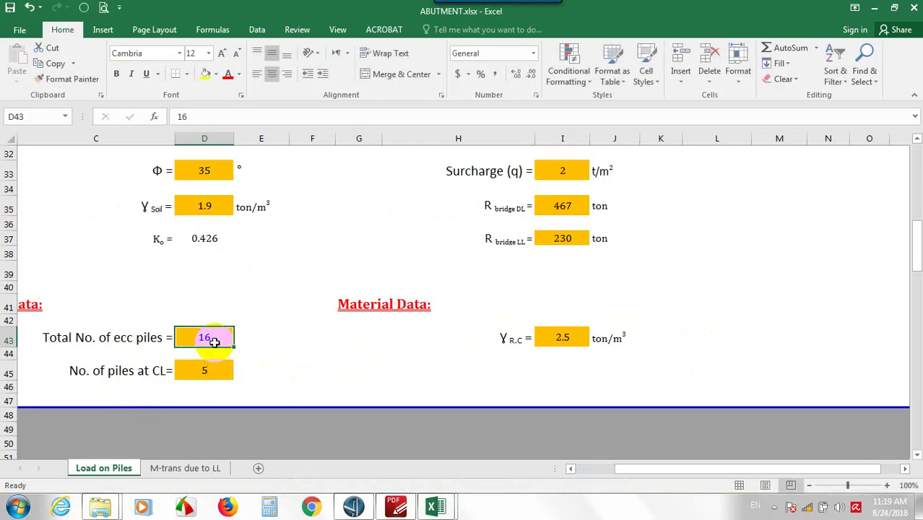
pyautogui.write('10')
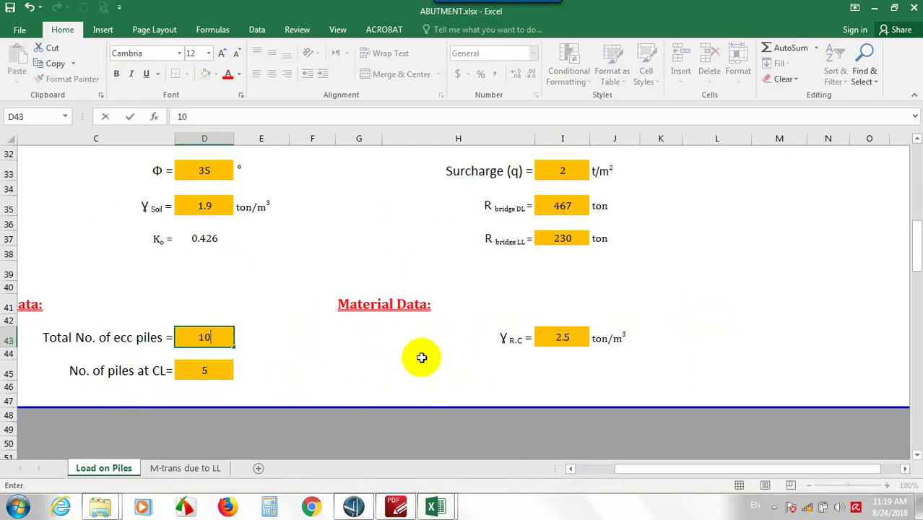
pyautogui.click(567, 338)
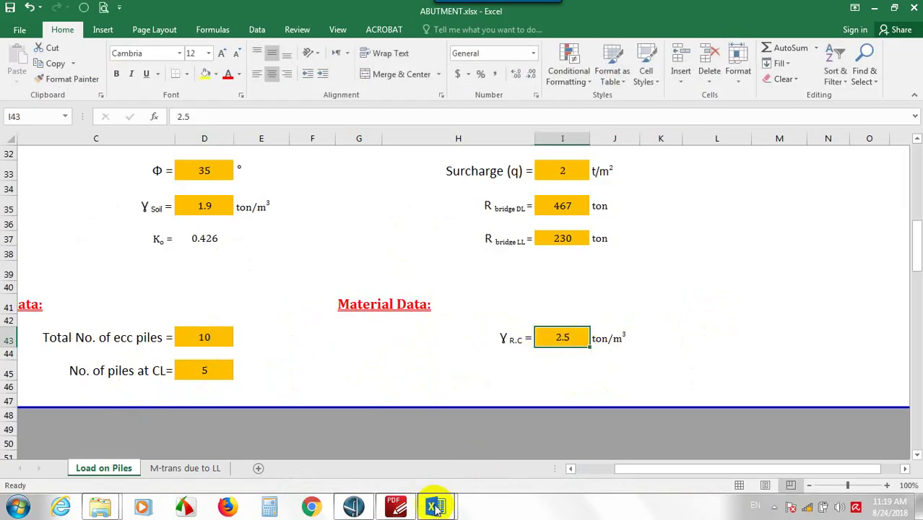
# Review the R.C unit weight label and the earth pressure calculation, including the formula of its moment.
pyautogui.click(498, 331)
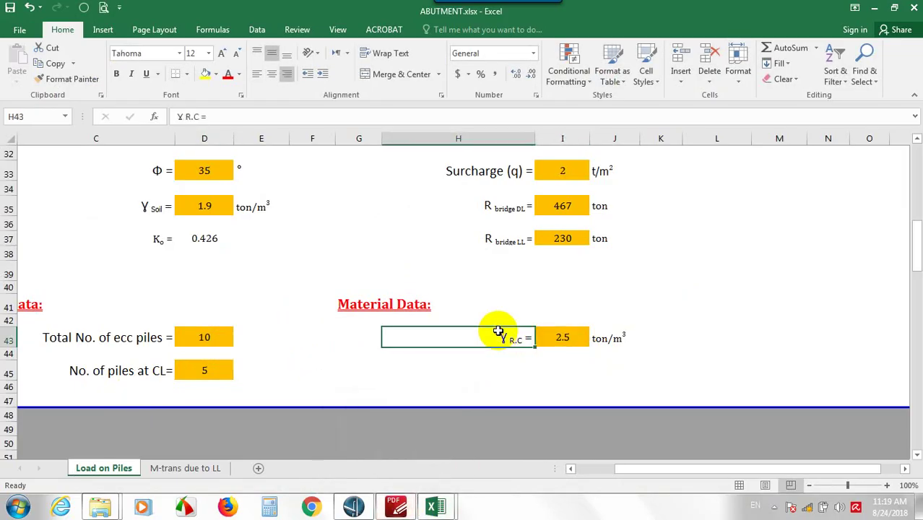
pyautogui.scroll(-7, 449, 294)
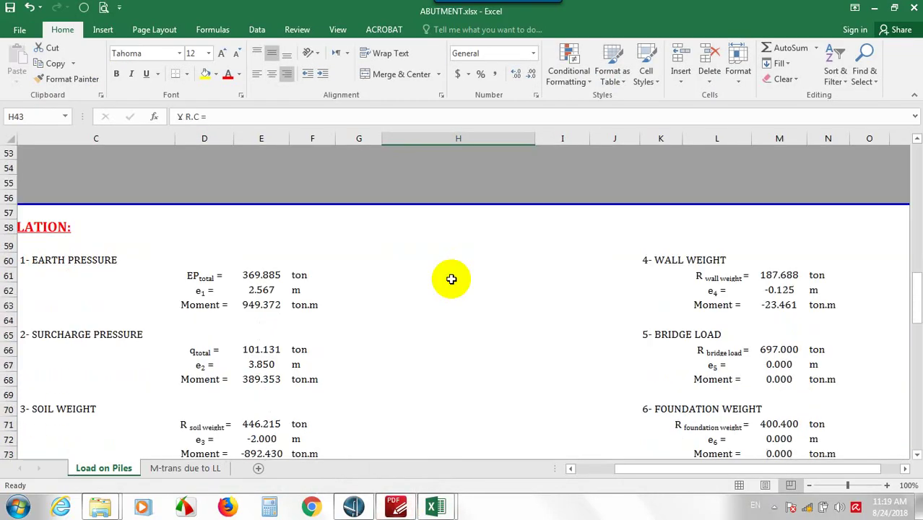
pyautogui.scroll(3, 452, 279)
pyautogui.scroll(5, 450, 279)
pyautogui.scroll(-2, 495, 233)
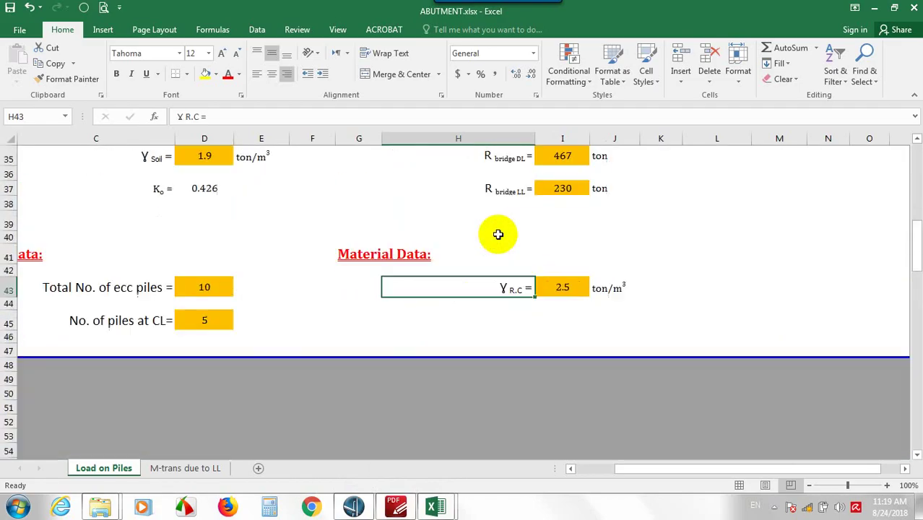
pyautogui.scroll(-4, 514, 233)
pyautogui.scroll(-2, 165, 370)
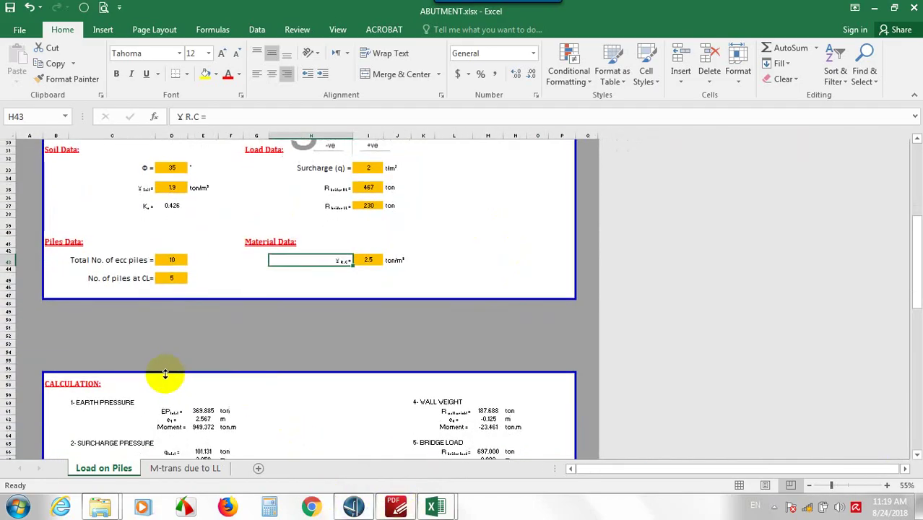
pyautogui.click(118, 348)
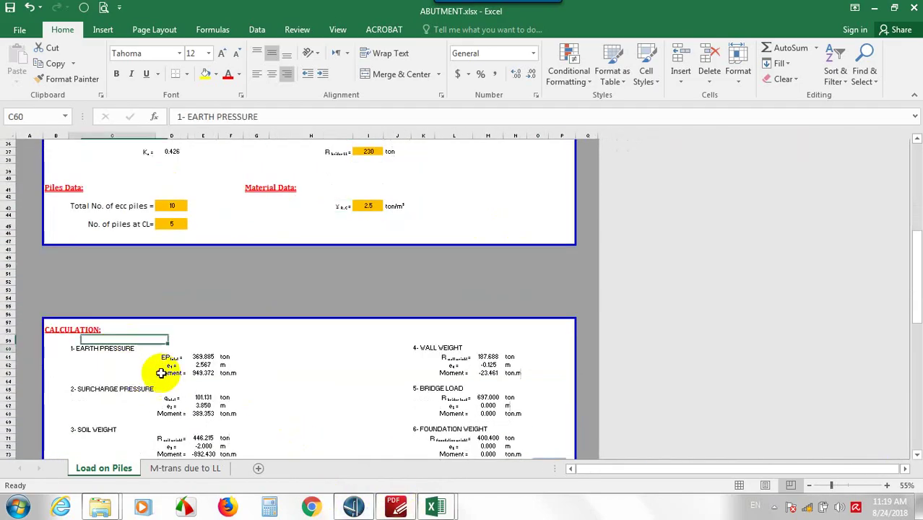
pyautogui.click(201, 349)
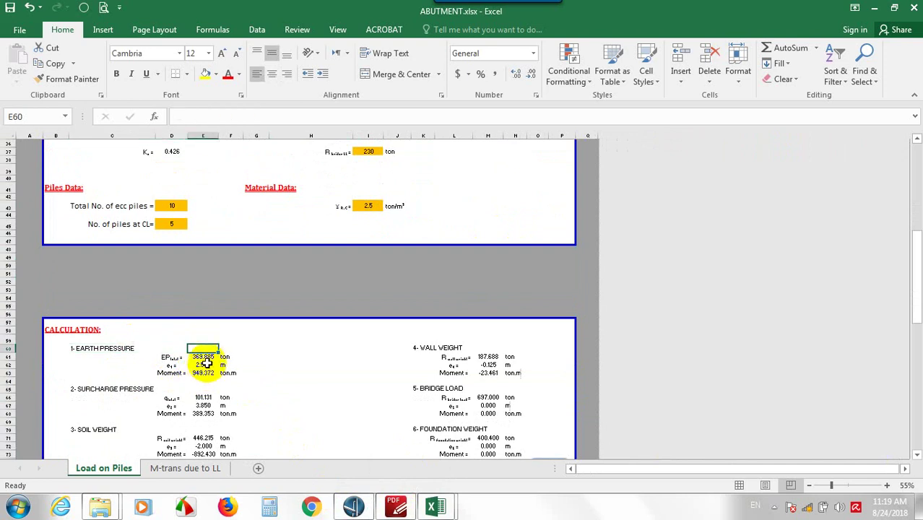
pyautogui.click(206, 372)
# Examine the abutment section sketch with its eccentricities e1 to e5 and sign convention alongside the abutment data.
pyautogui.scroll(7, 261, 358)
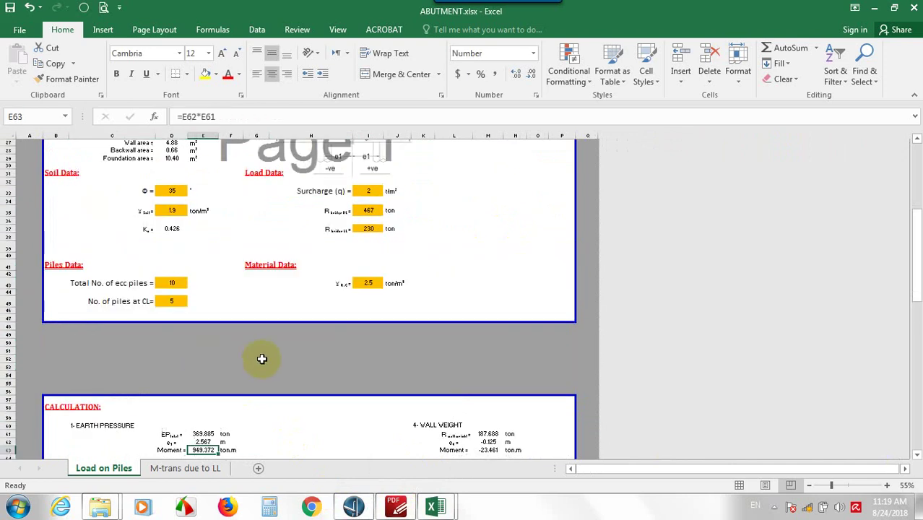
pyautogui.scroll(3, 353, 287)
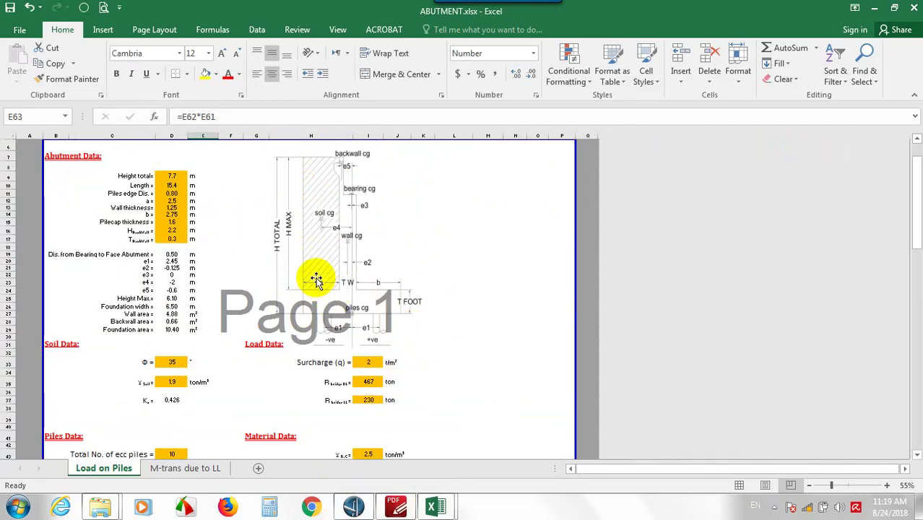
pyautogui.scroll(-3, 354, 188)
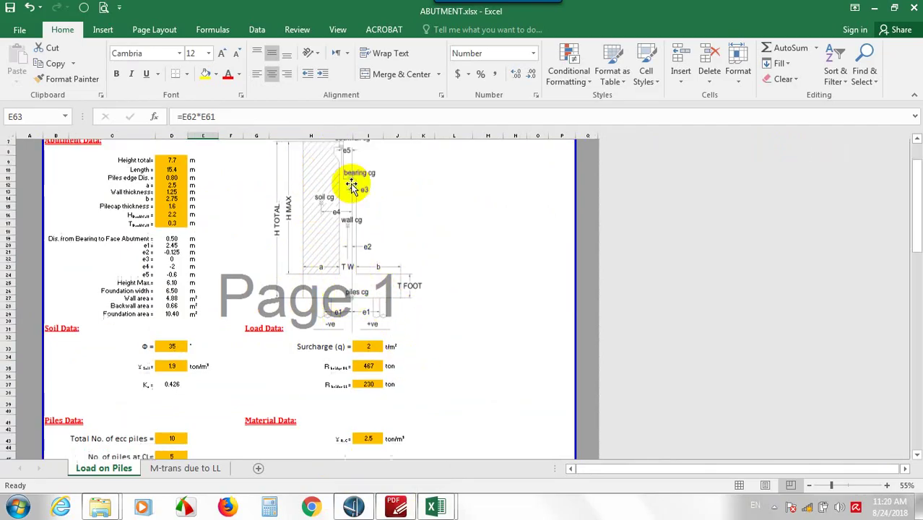
pyautogui.scroll(2, 310, 253)
pyautogui.scroll(2, 298, 296)
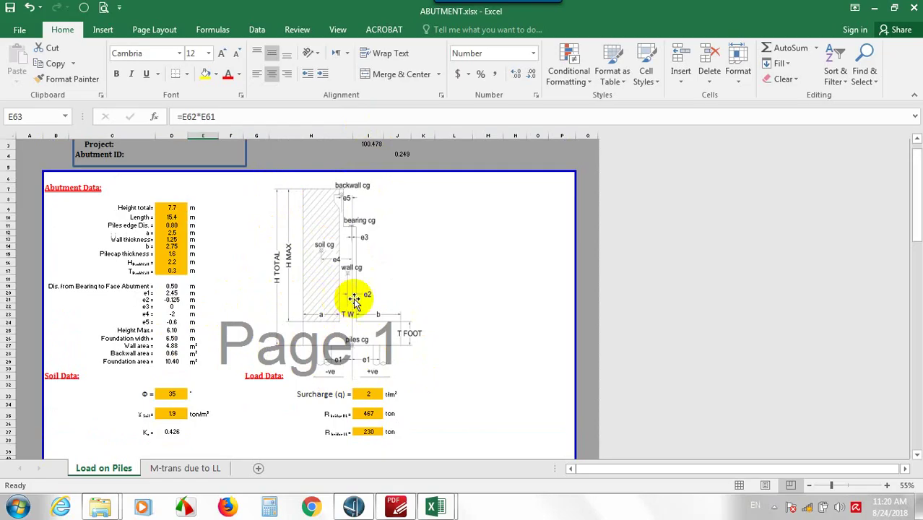
pyautogui.scroll(-2, 365, 235)
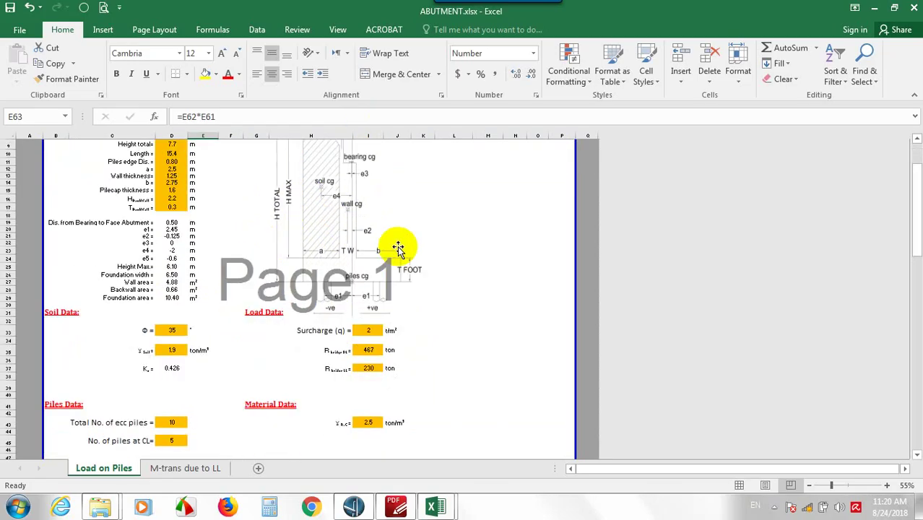
pyautogui.scroll(3, 387, 249)
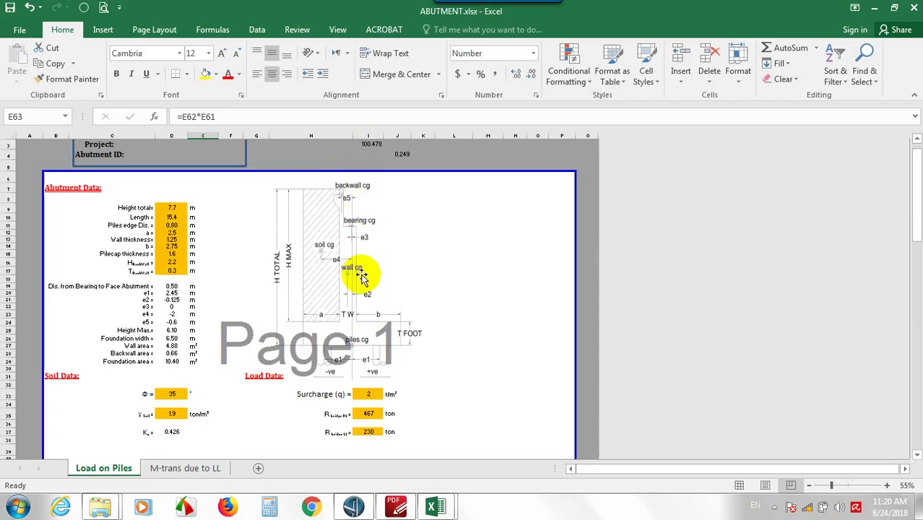
# Review the wall, bridge and foundation load calculations and inspect the total vertical load formula beside the totals without bridge load.
pyautogui.scroll(-6, 355, 268)
pyautogui.scroll(-9, 352, 260)
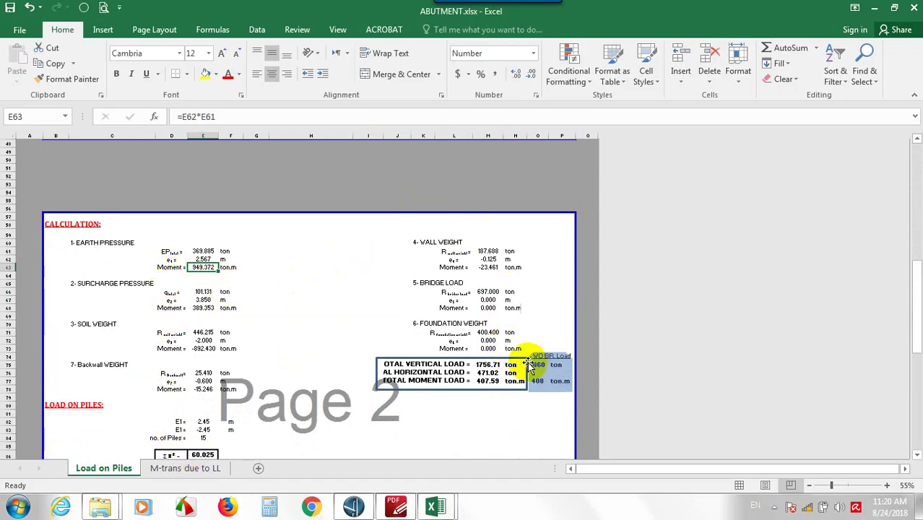
pyautogui.keyDown('ctrl'); pyautogui.scroll(4, 553, 364); pyautogui.keyUp('ctrl')
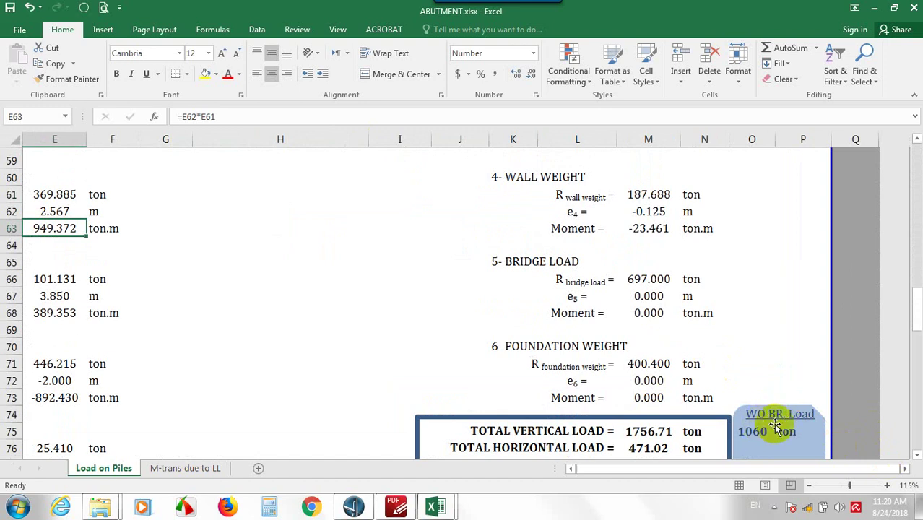
pyautogui.click(802, 332)
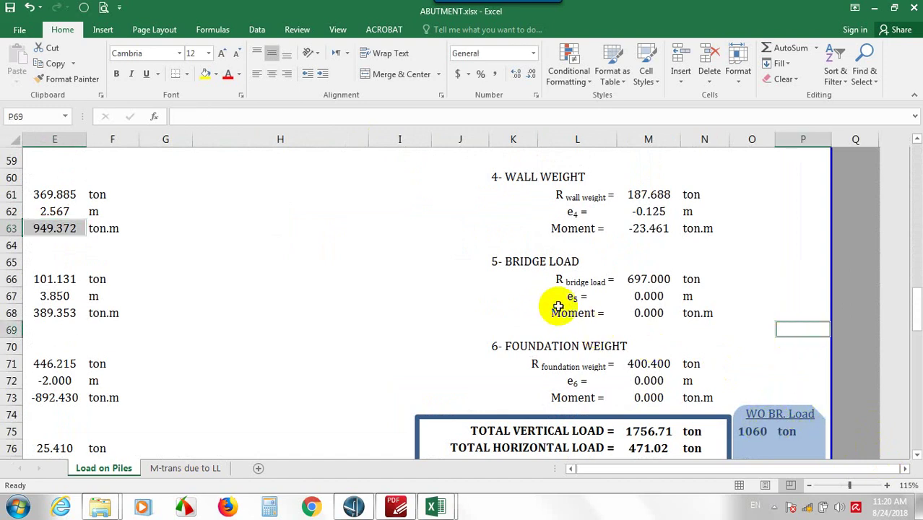
pyautogui.keyDown('ctrl'); pyautogui.scroll(-1, 558, 306); pyautogui.keyUp('ctrl')
pyautogui.keyDown('ctrl'); pyautogui.scroll(-1, 413, 201); pyautogui.keyUp('ctrl')
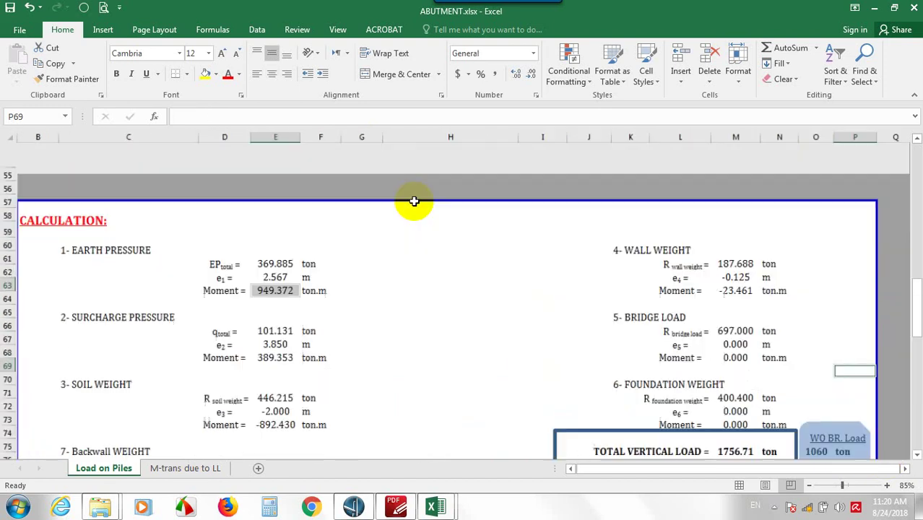
pyautogui.keyDown('ctrl'); pyautogui.scroll(-1, 414, 202); pyautogui.keyUp('ctrl')
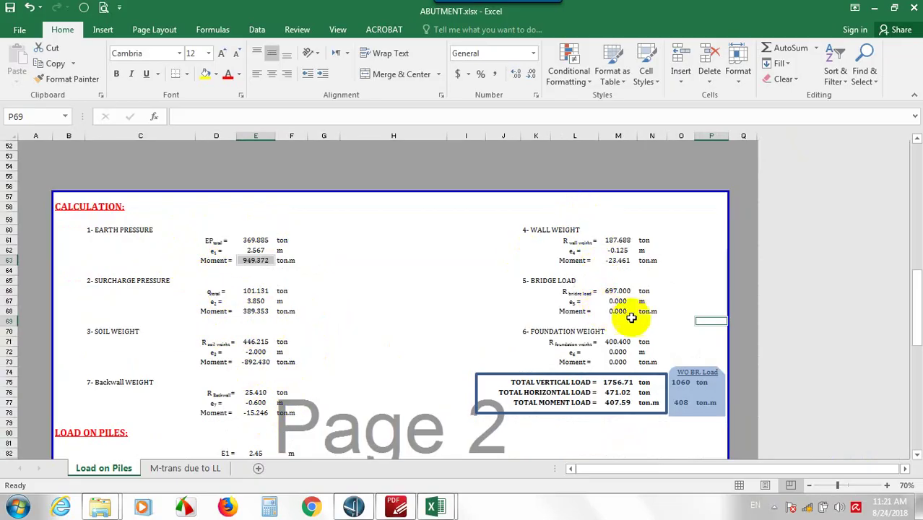
pyautogui.scroll(-2, 641, 325)
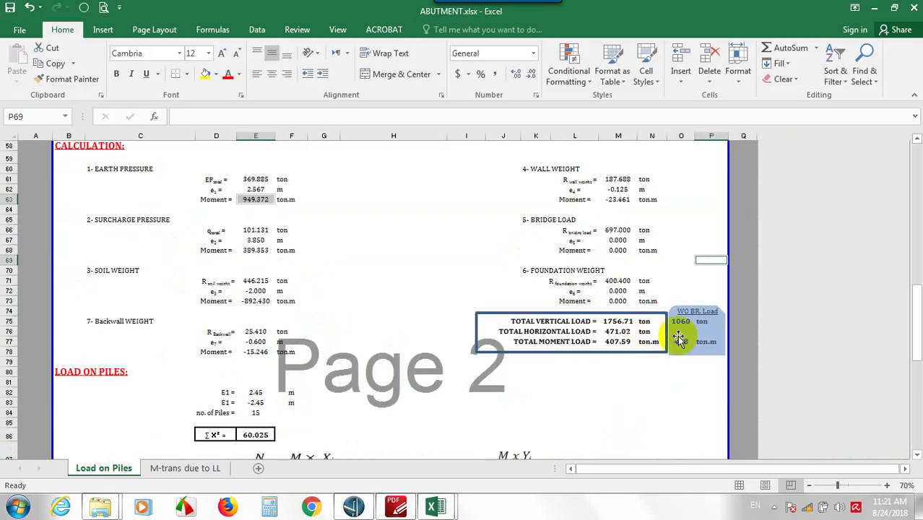
pyautogui.click(612, 322)
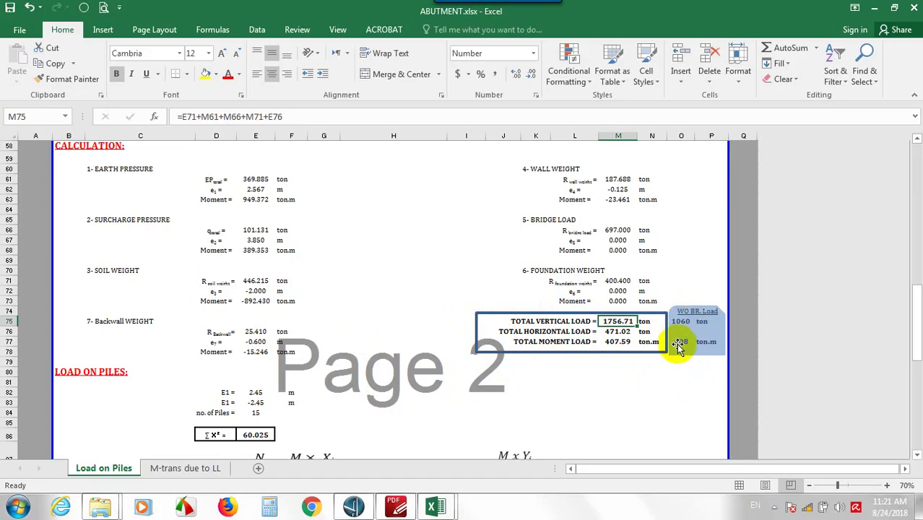
pyautogui.click(650, 380)
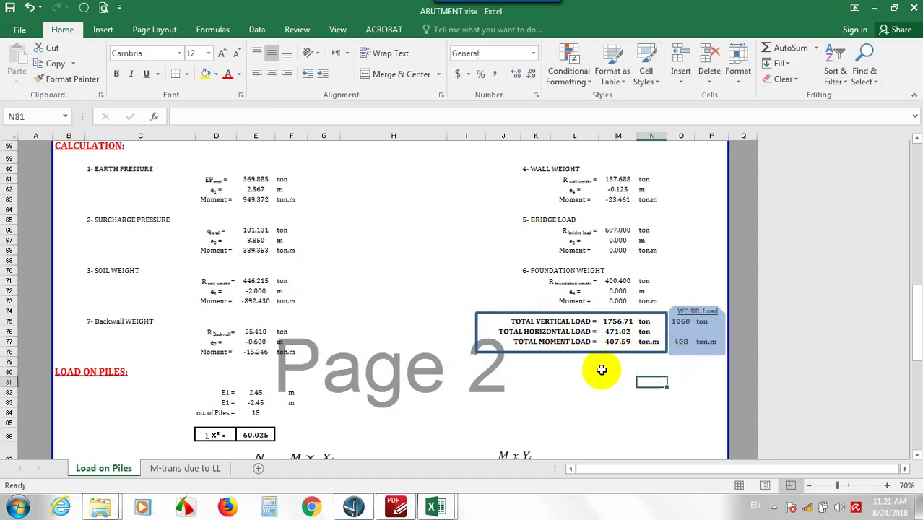
# Select the positive pile eccentricity E1 and check the pile spacing in the abutment side view of the 06-Beam RC drawing.
pyautogui.scroll(-2, 294, 398)
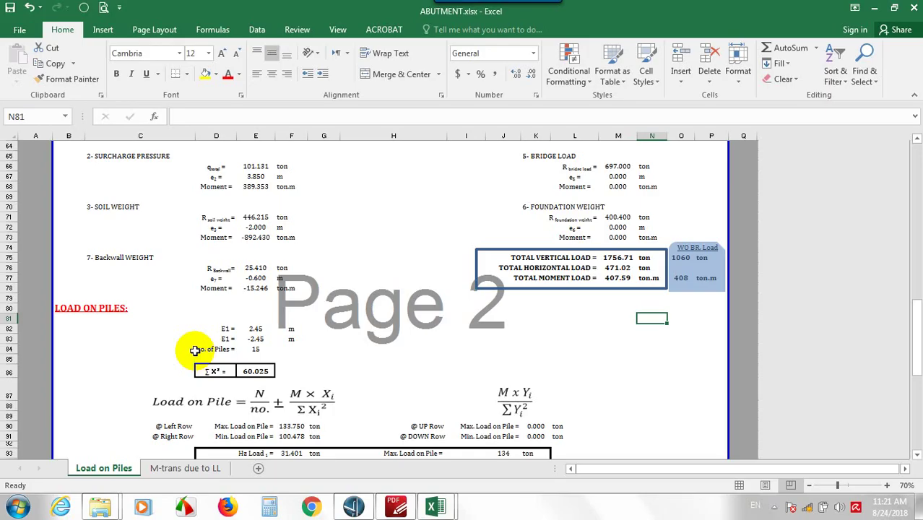
pyautogui.click(261, 329)
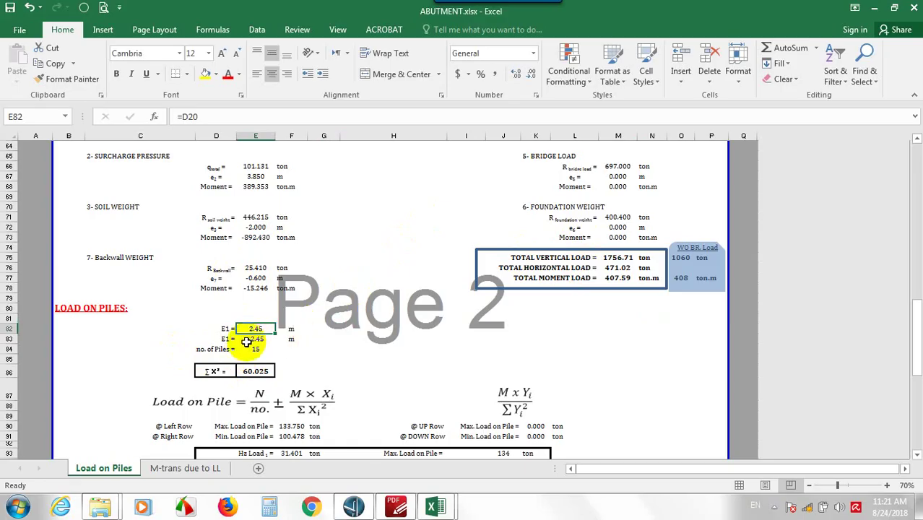
pyautogui.click(395, 506)
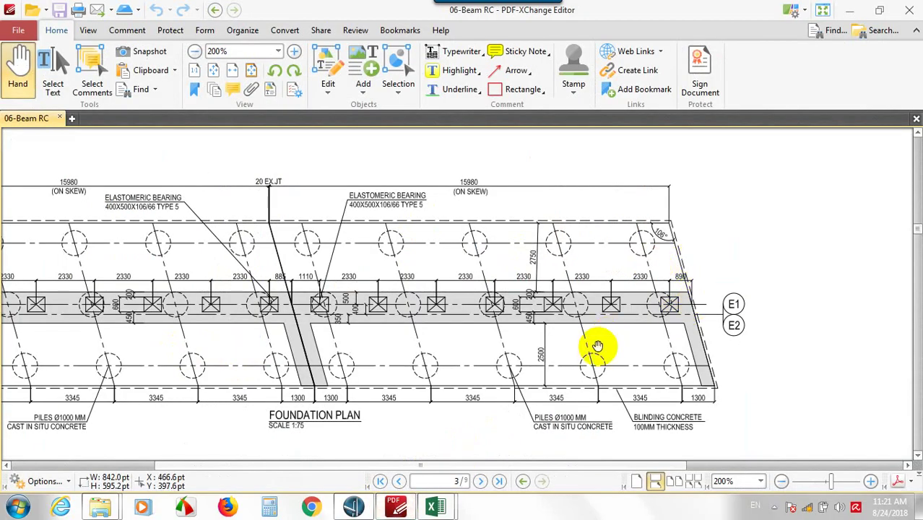
pyautogui.scroll(3, 622, 294)
pyautogui.hscroll(3, 817, 313)
pyautogui.scroll(-1, 343, 225)
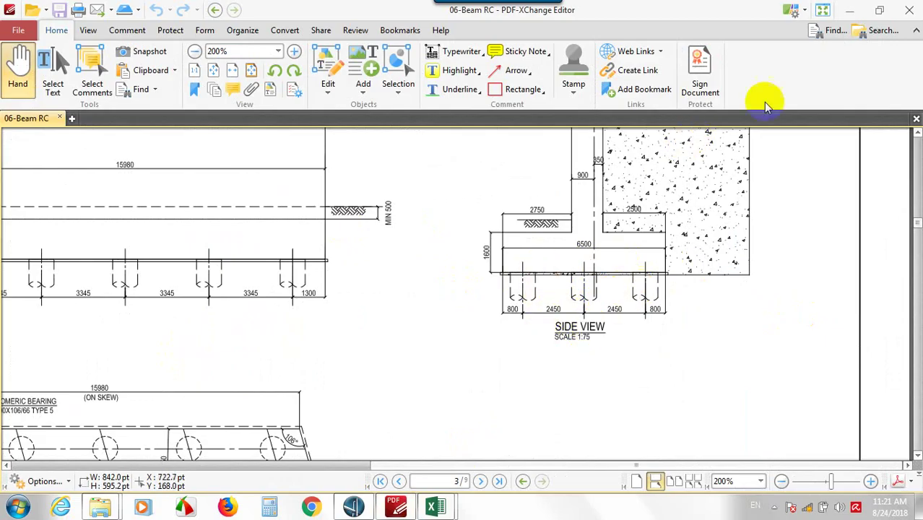
# Return to the ABUTMENT.xlsx workbook and review the load-on-pile formula with the maximum and minimum pile loads.
pyautogui.click(845, 12)
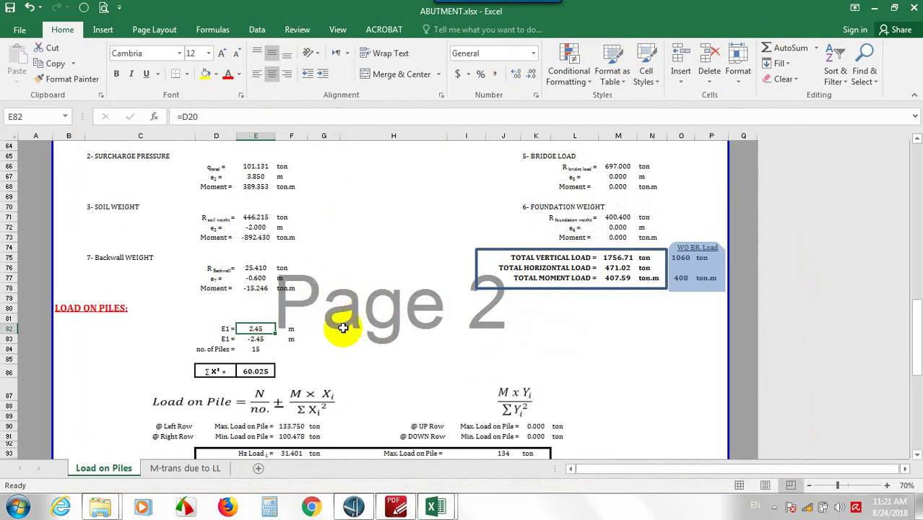
pyautogui.scroll(-1, 267, 326)
pyautogui.scroll(-1, 267, 326)
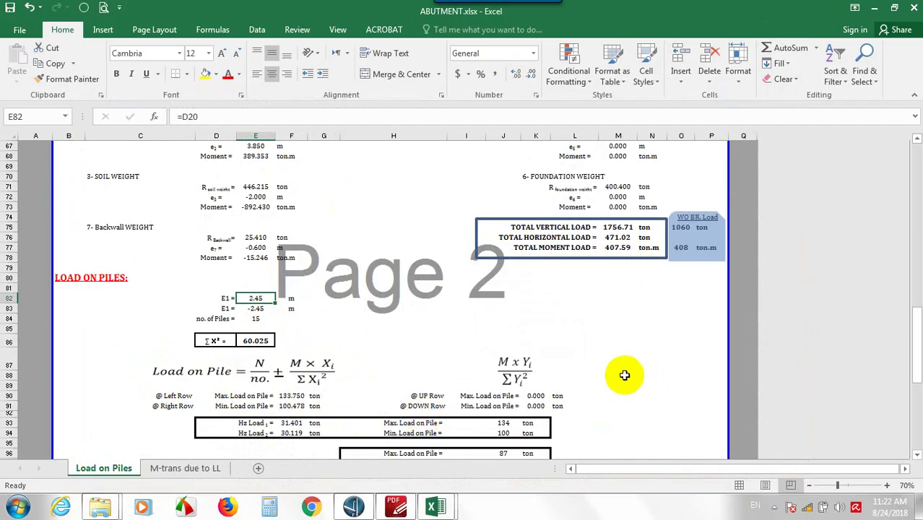
# Open the M-trans due to LL sheet and examine the bearing and pile layout with the DISTANCE and LL1 input columns.
pyautogui.click(189, 469)
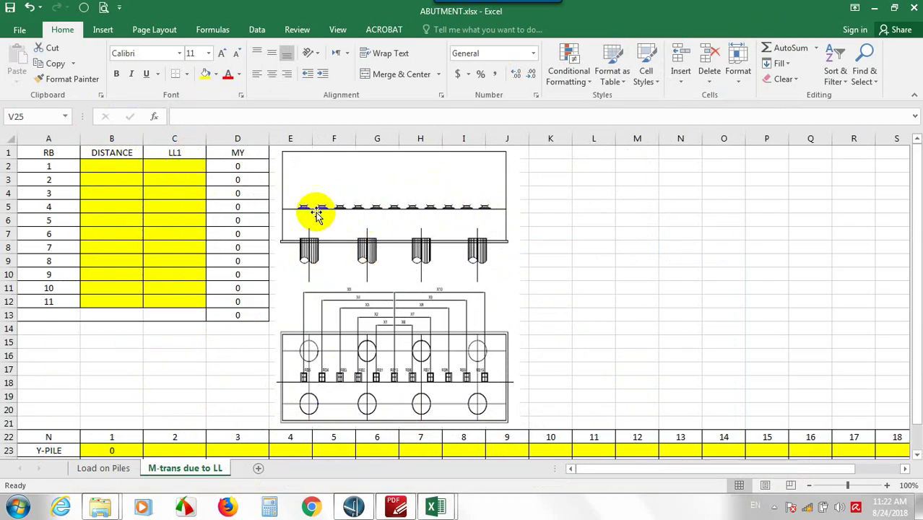
pyautogui.click(187, 168)
pyautogui.click(184, 210)
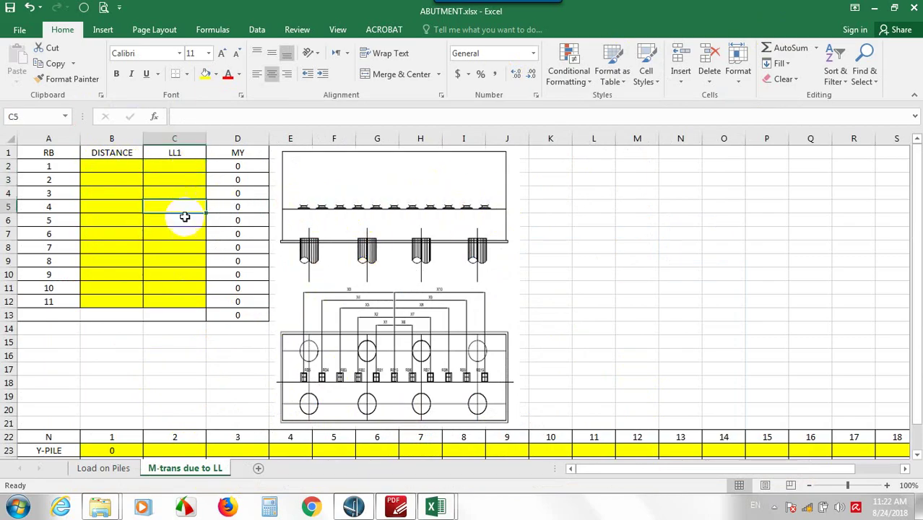
pyautogui.press('Left')
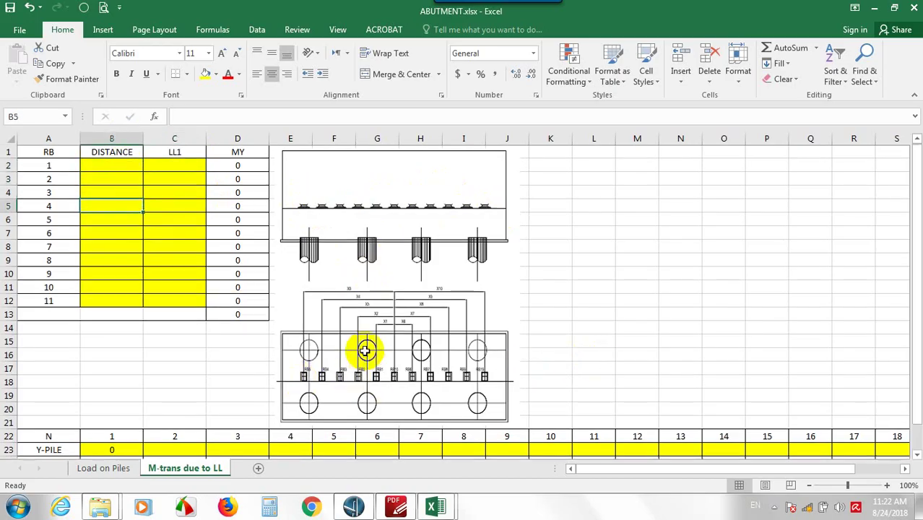
# Check the Y-PILE and PILE LOAD rows, and return to the Load on Piles sheet to review the load-on-pile results.
pyautogui.scroll(-2, 367, 350)
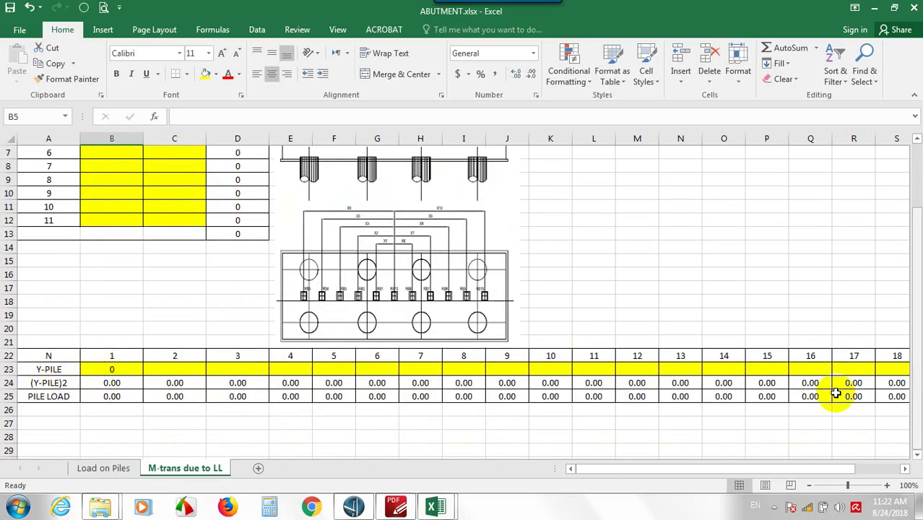
pyautogui.click(104, 469)
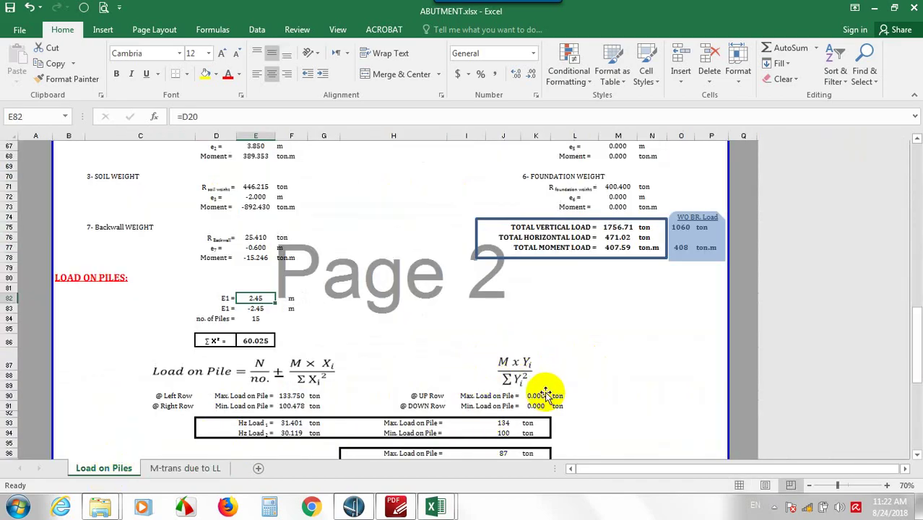
pyautogui.scroll(-3, 535, 390)
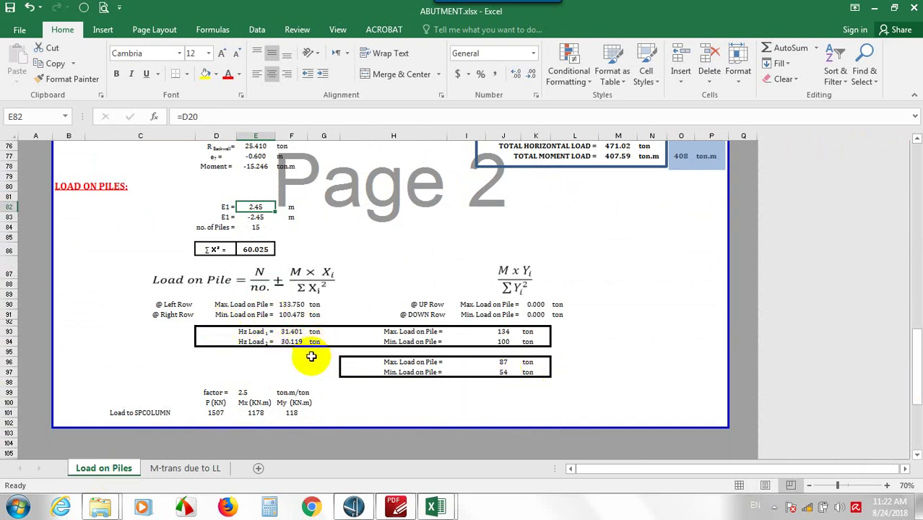
pyautogui.scroll(3, 312, 351)
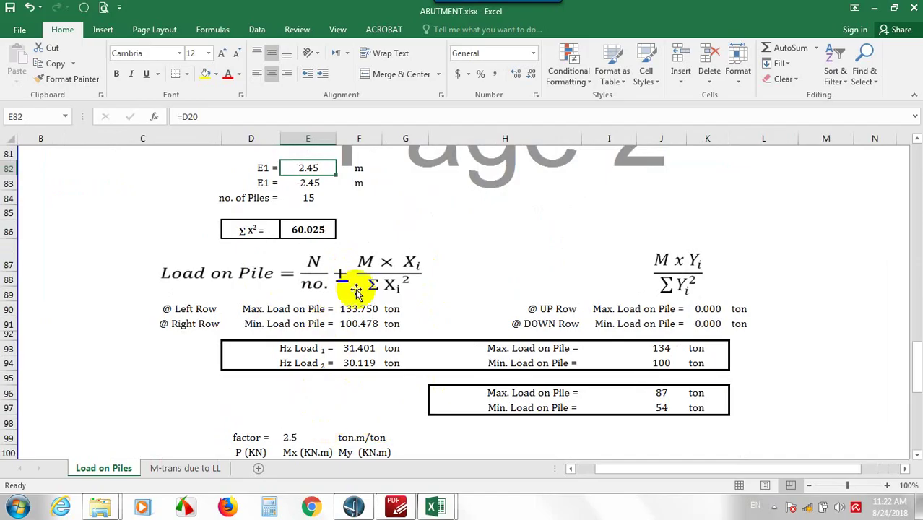
# Inspect the formulas of both horizontal pile loads and the combined maximum and minimum load on pile.
pyautogui.click(358, 362)
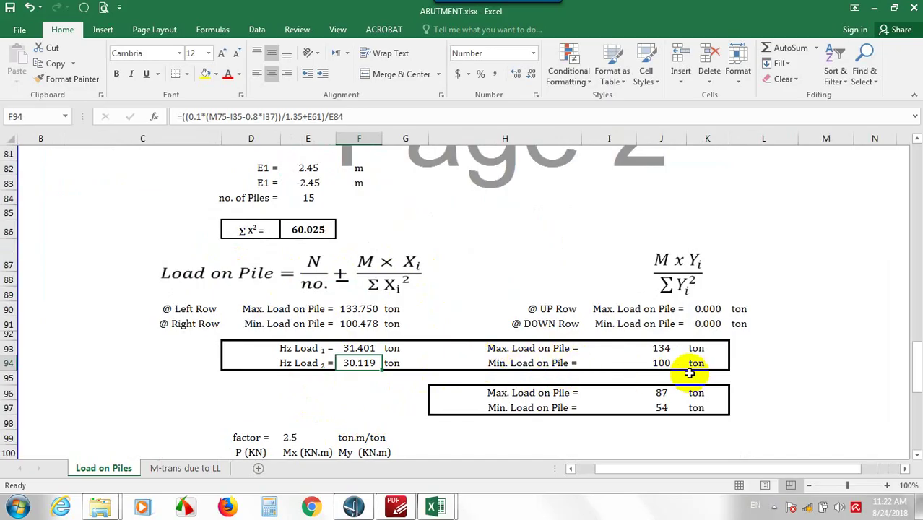
pyautogui.click(671, 347)
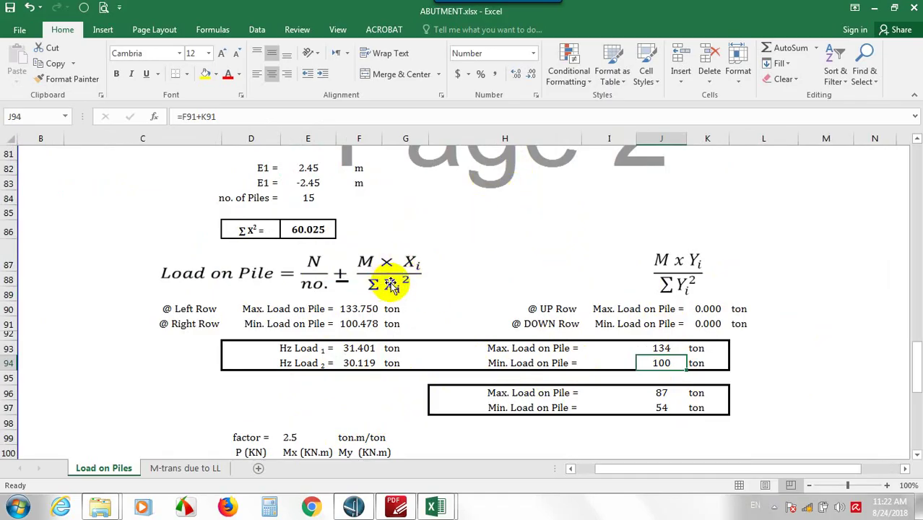
pyautogui.click(363, 346)
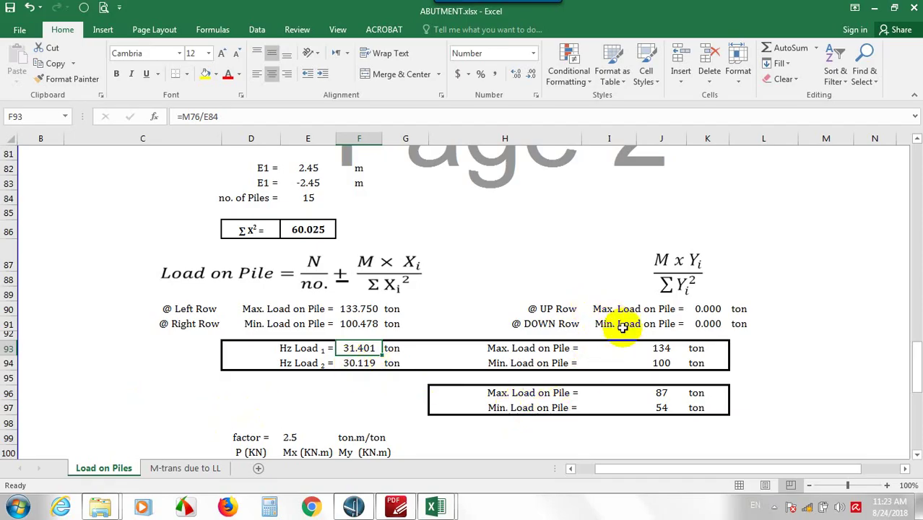
pyautogui.click(661, 349)
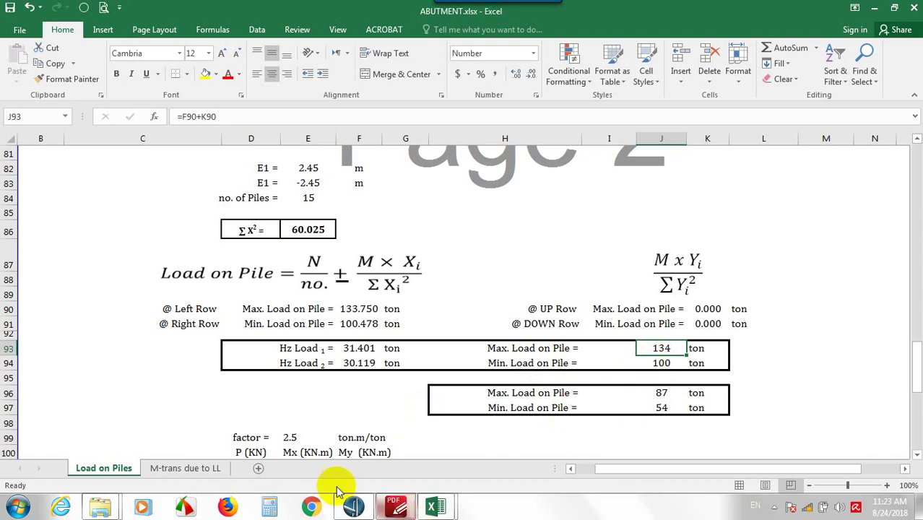
# Switch to the 06-Beam RC drawing, check the pile actual capacity note on page 3, and return to the workbook.
pyautogui.click(396, 508)
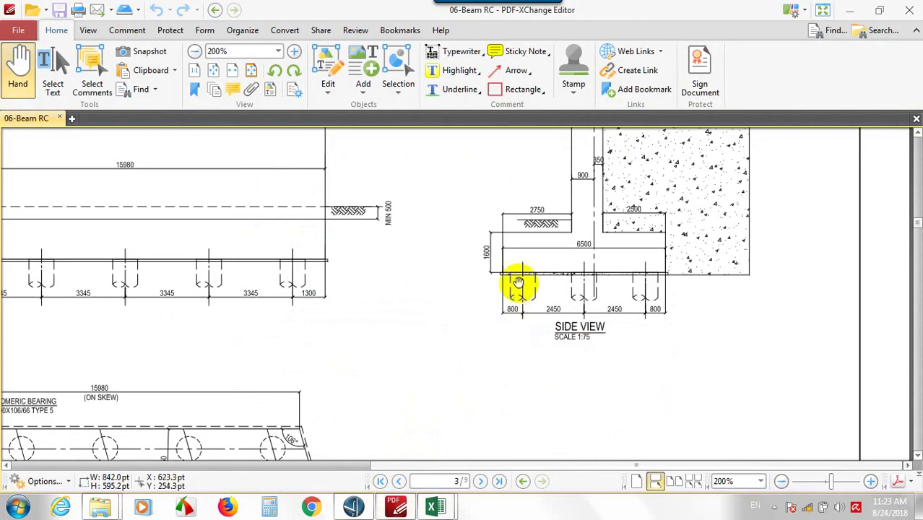
pyautogui.scroll(-3, 443, 294)
pyautogui.moveTo(210, 419); pyautogui.dragTo(644, 165)
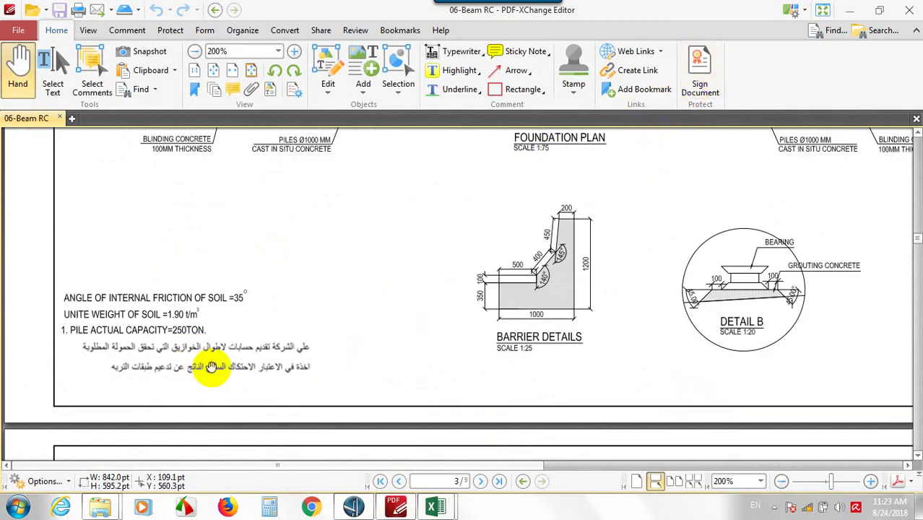
pyautogui.keyDown('ctrl'); pyautogui.scroll(1, 148, 343); pyautogui.keyUp('ctrl')
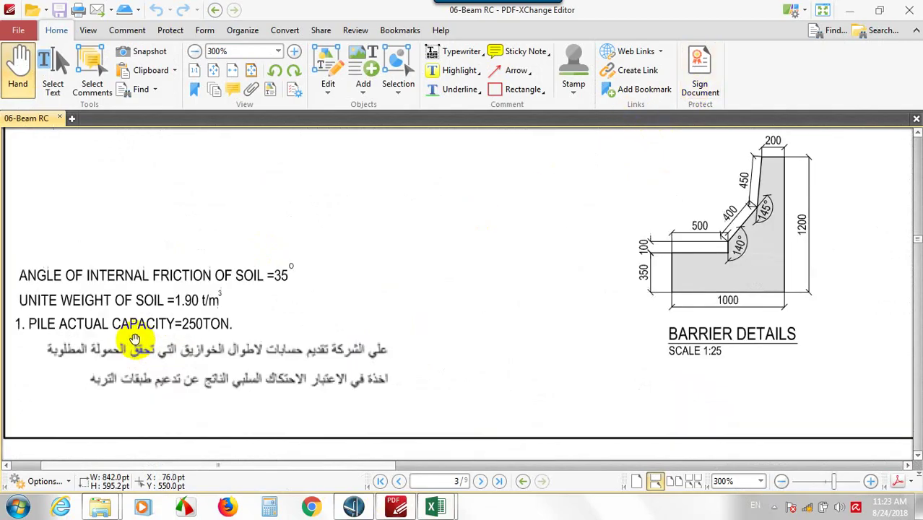
pyautogui.moveTo(212, 326); pyautogui.dragTo(245, 314)
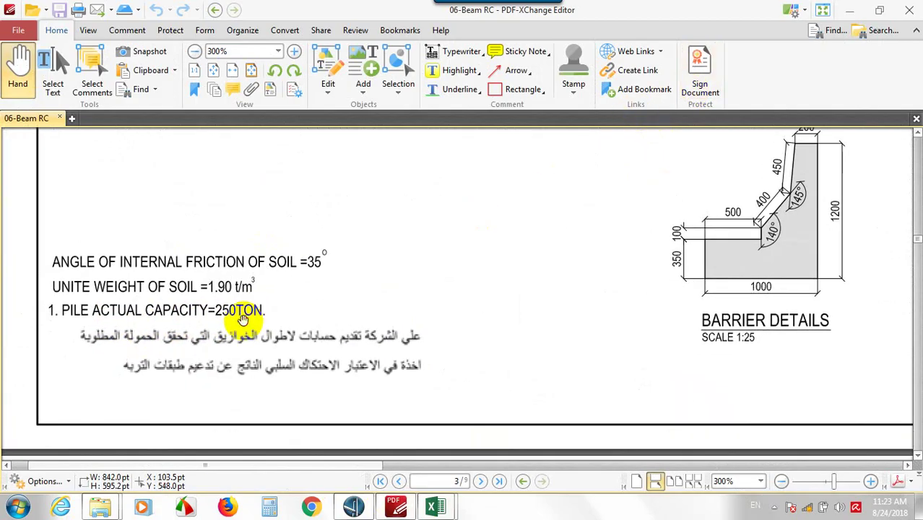
pyautogui.click(848, 9)
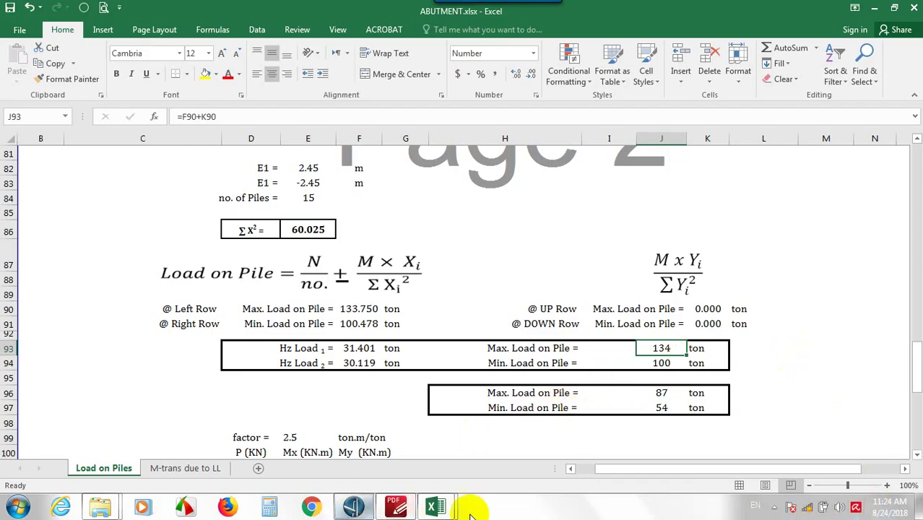
# Reopen the 06-Beam RC drawing and examine the pile spacing and edge distances in the foundation plan.
pyautogui.click(397, 507)
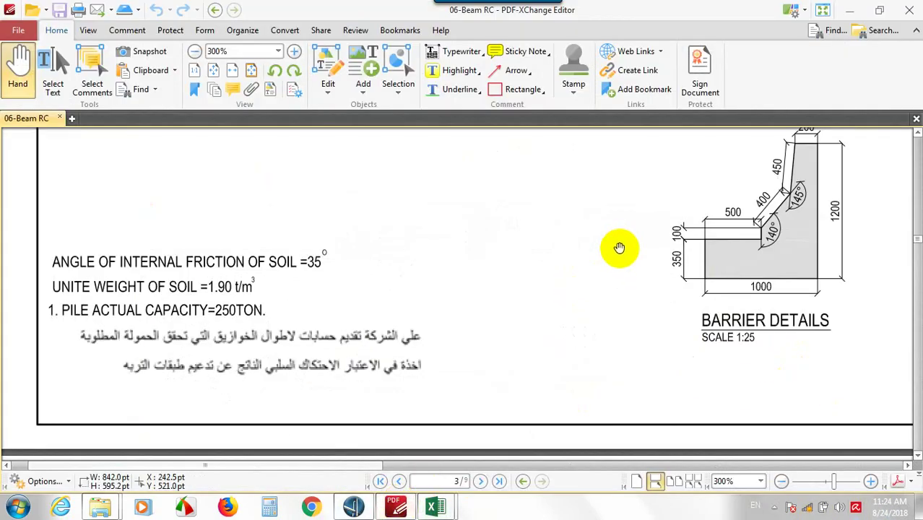
pyautogui.moveTo(680, 244); pyautogui.dragTo(337, 314)
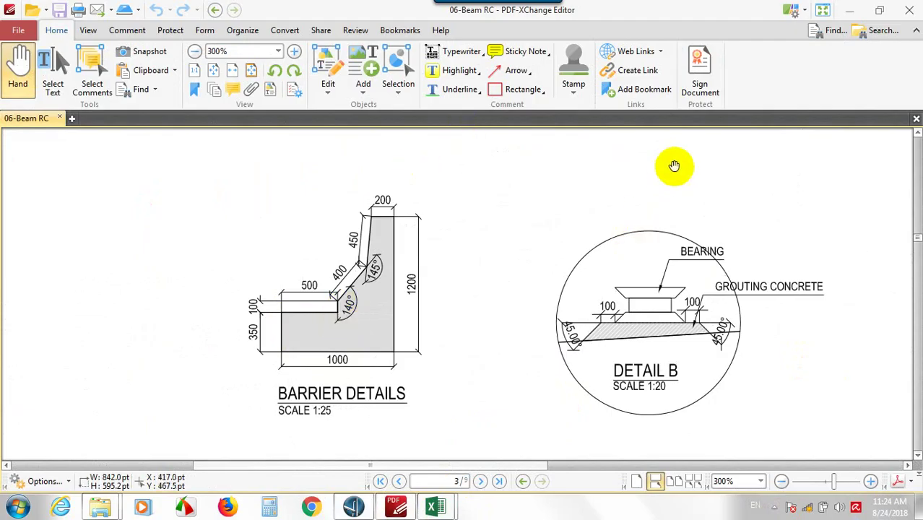
pyautogui.moveTo(670, 165); pyautogui.dragTo(406, 443)
pyautogui.moveTo(420, 332)
pyautogui.mouseDown()
pyautogui.moveTo(542, 384)
pyautogui.moveTo(572, 443)
pyautogui.mouseUp()
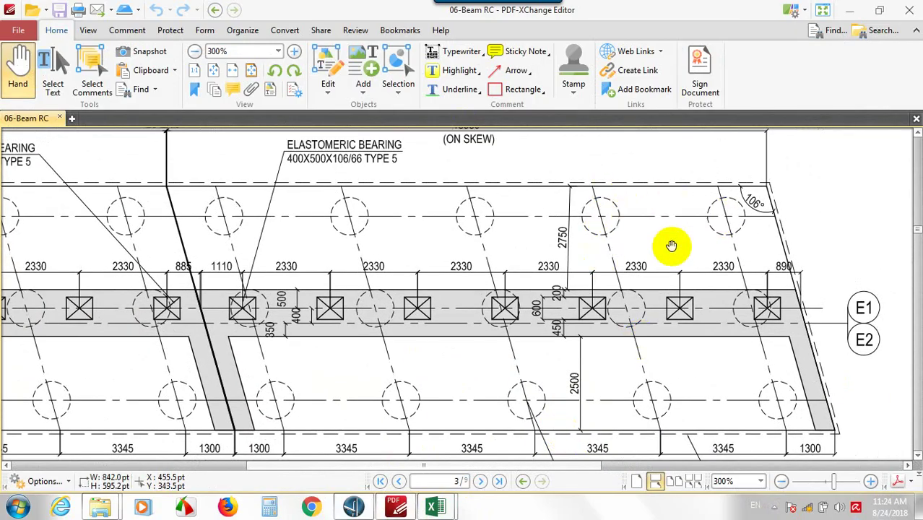
pyautogui.moveTo(742, 449); pyautogui.dragTo(731, 328)
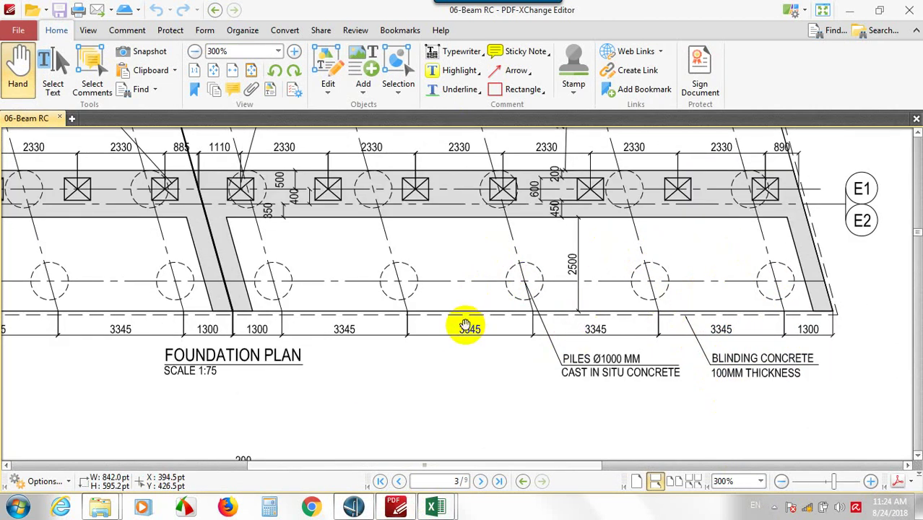
# Calculate 13.6 / 3 in the calculator to find the pile spacing for three intervals, and close the calculator.
pyautogui.click(269, 506)
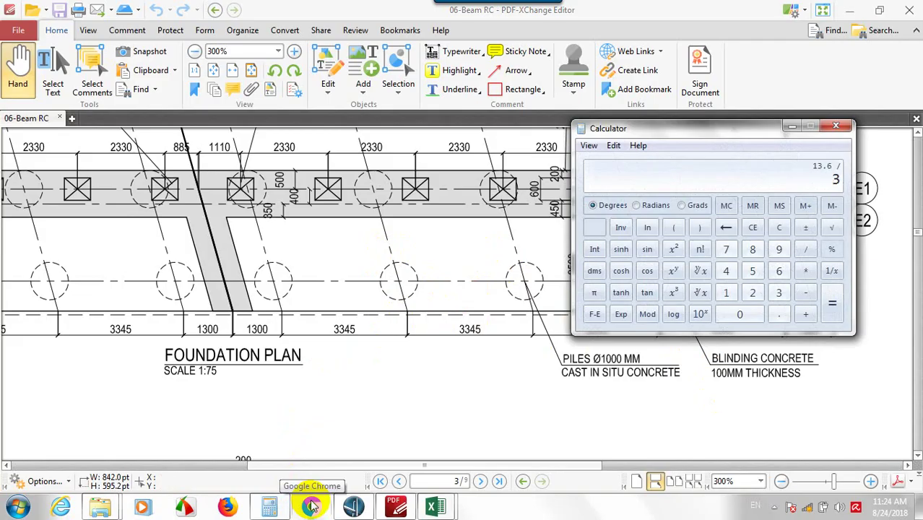
pyautogui.press('Return')
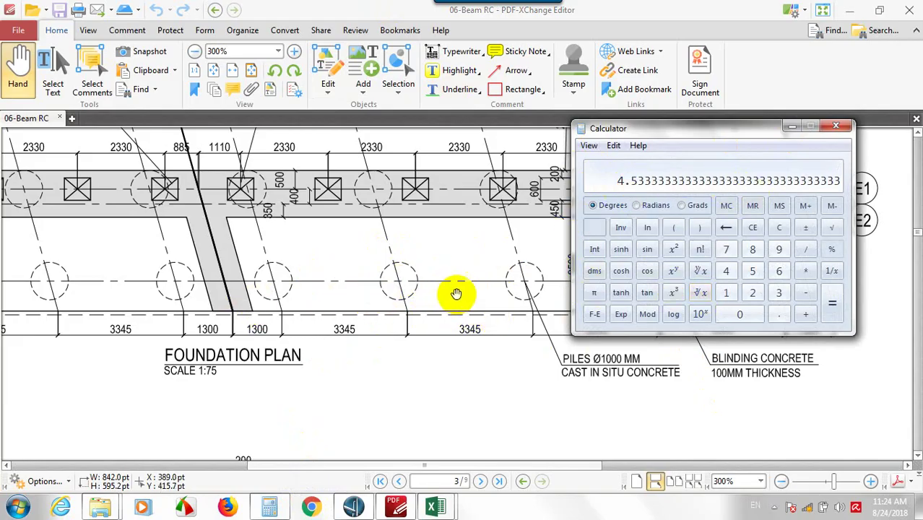
pyautogui.click(843, 127)
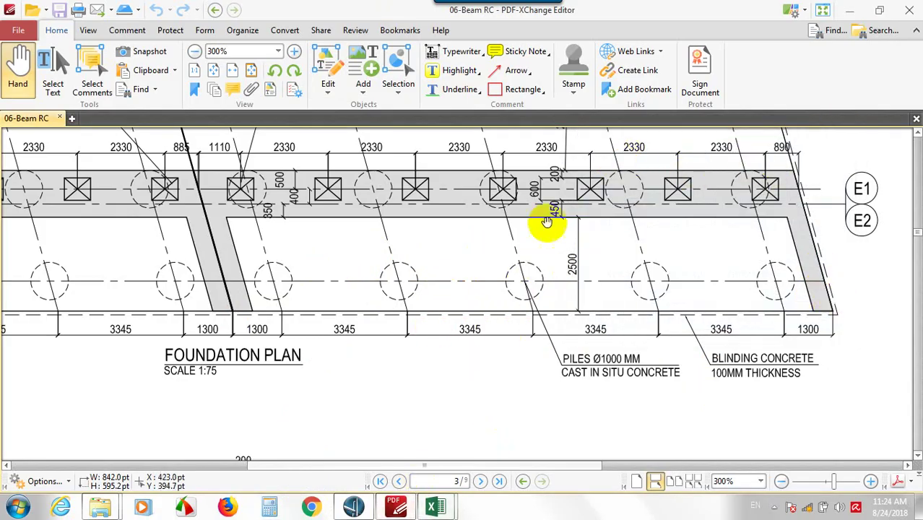
# Return to the ABUTMENT.xlsx workbook and trace the Hz Load 1 formula to the total horizontal load.
pyautogui.moveTo(431, 507)
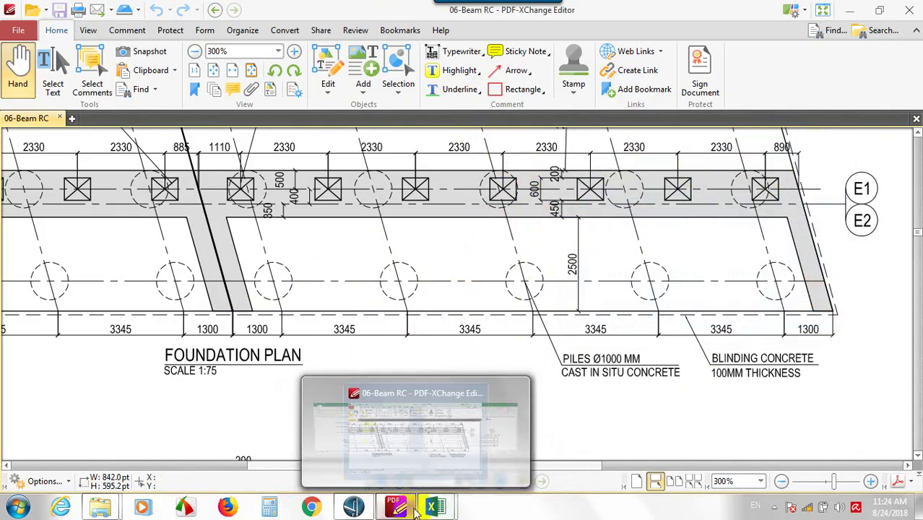
pyautogui.click(491, 433)
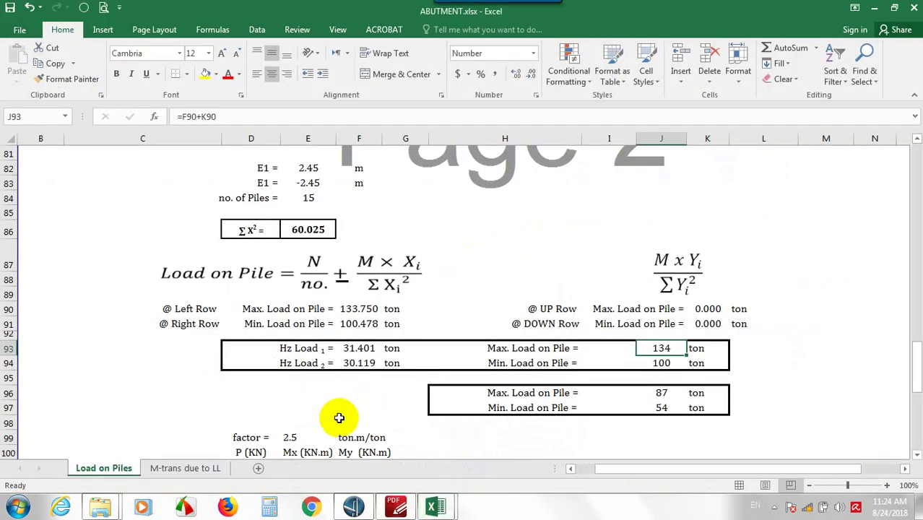
pyautogui.click(355, 348)
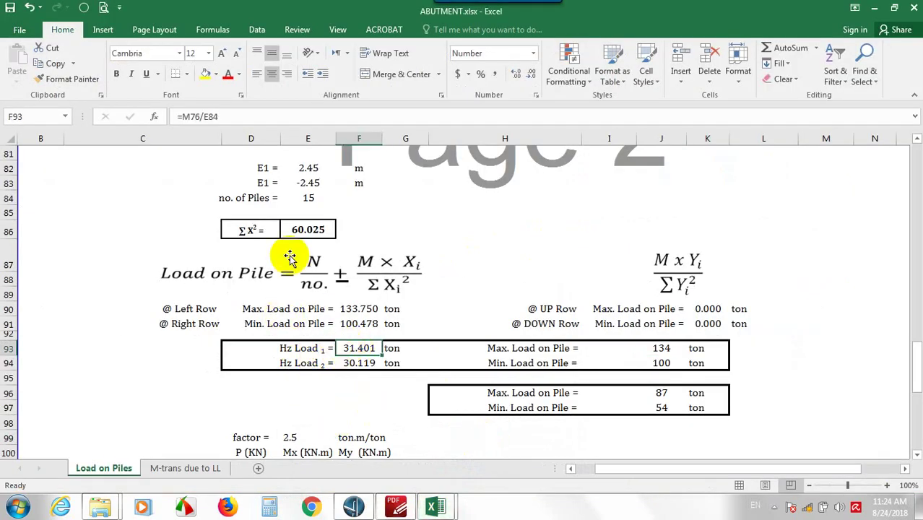
pyautogui.scroll(3, 491, 300)
pyautogui.scroll(1, 830, 245)
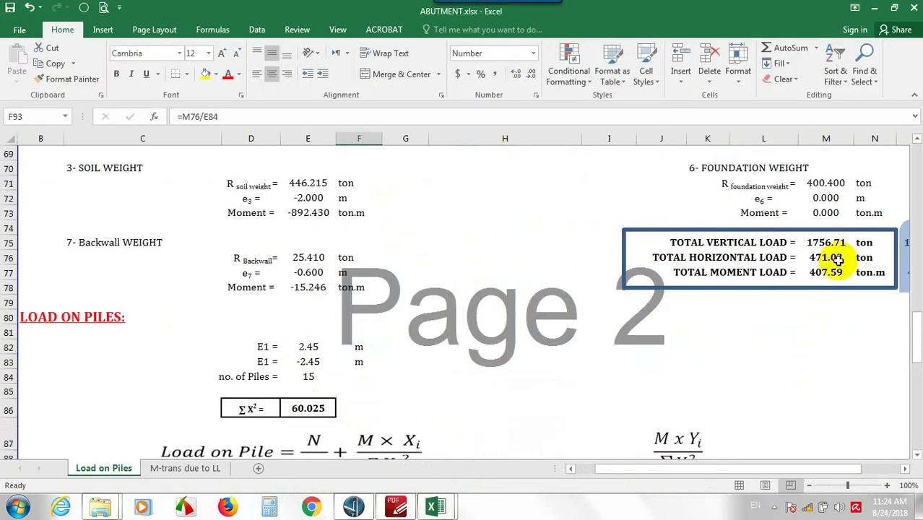
pyautogui.click(830, 238)
pyautogui.scroll(-3, 628, 318)
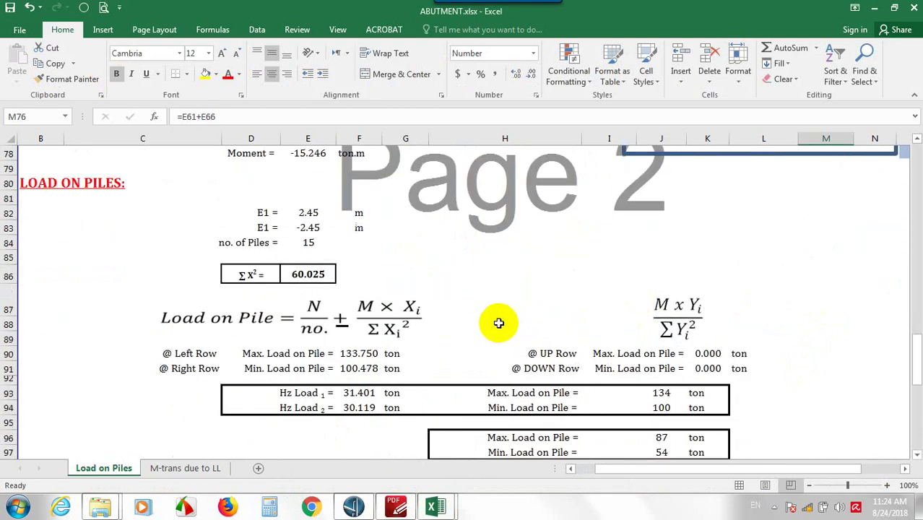
# In Piles Data, set the number of piles at CL to 4 and the total number of eccentric piles to 8.
pyautogui.scroll(8, 317, 302)
pyautogui.scroll(3, 173, 279)
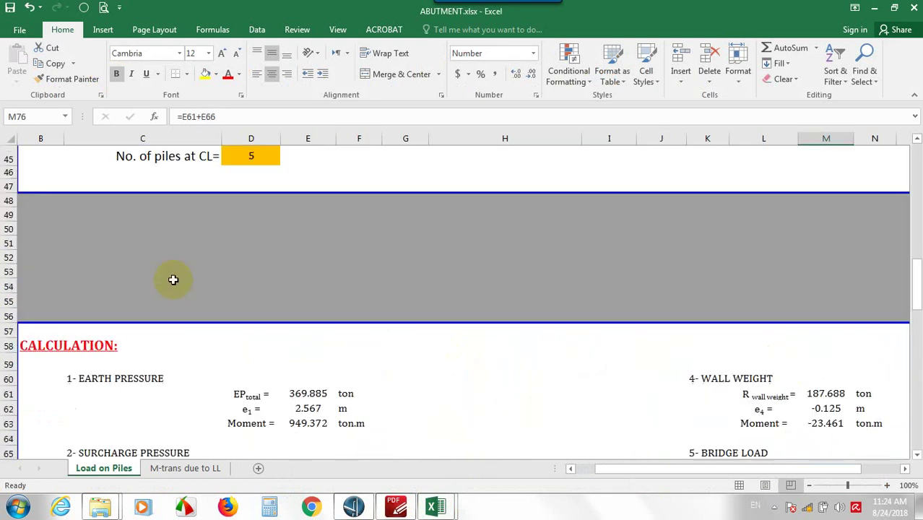
pyautogui.scroll(2, 179, 274)
pyautogui.click(246, 249)
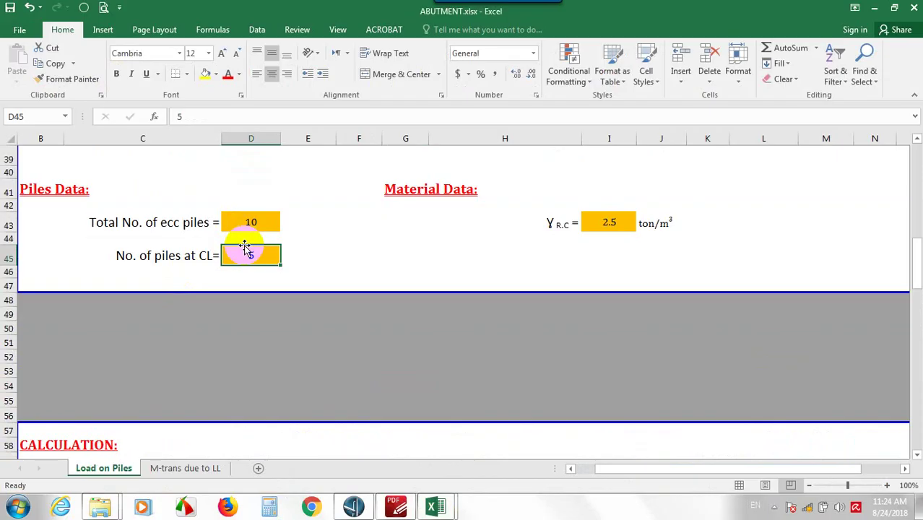
pyautogui.write('4')
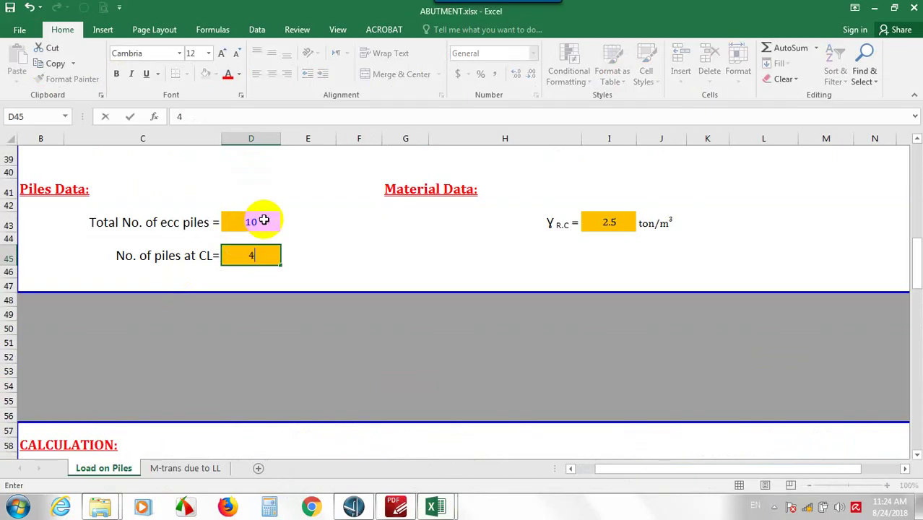
pyautogui.click(263, 220)
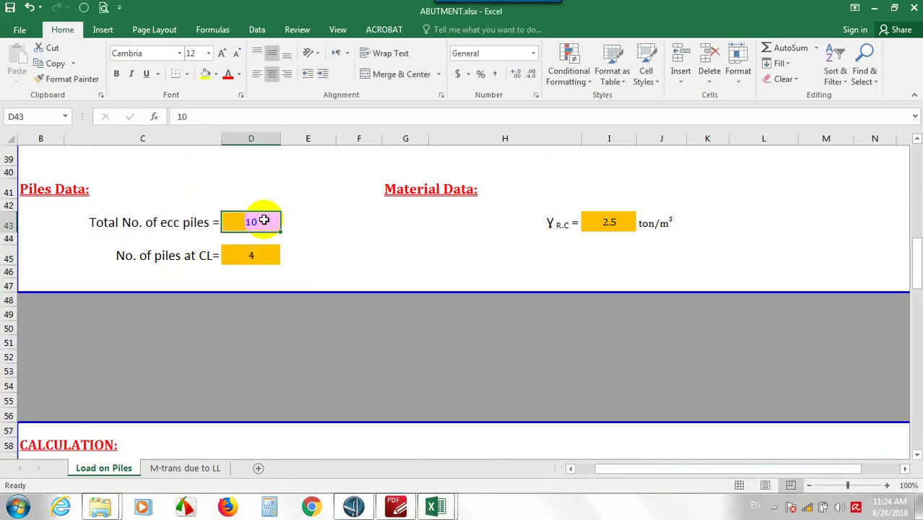
pyautogui.write('8')
pyautogui.press('Return')
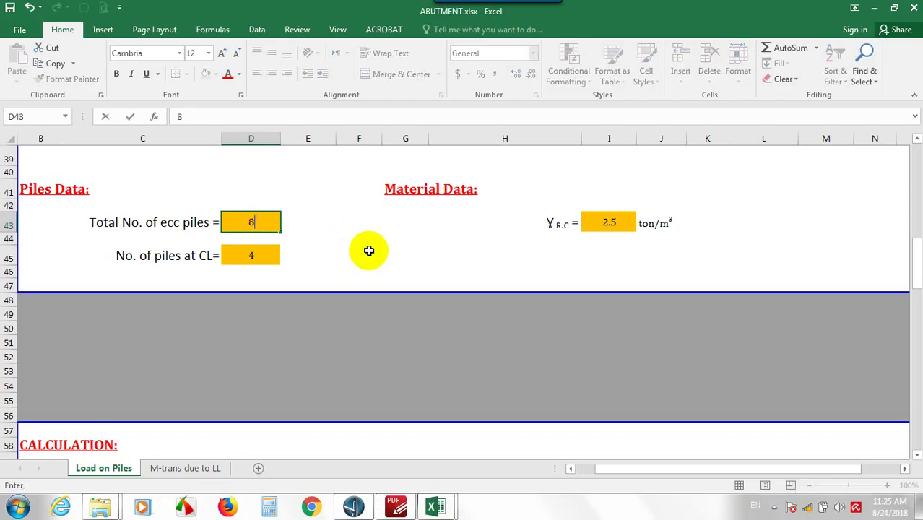
# Review the recalculated load-on-pile results and inspect the Hz Load 1 formula.
pyautogui.scroll(-11, 336, 295)
pyautogui.scroll(-4, 319, 339)
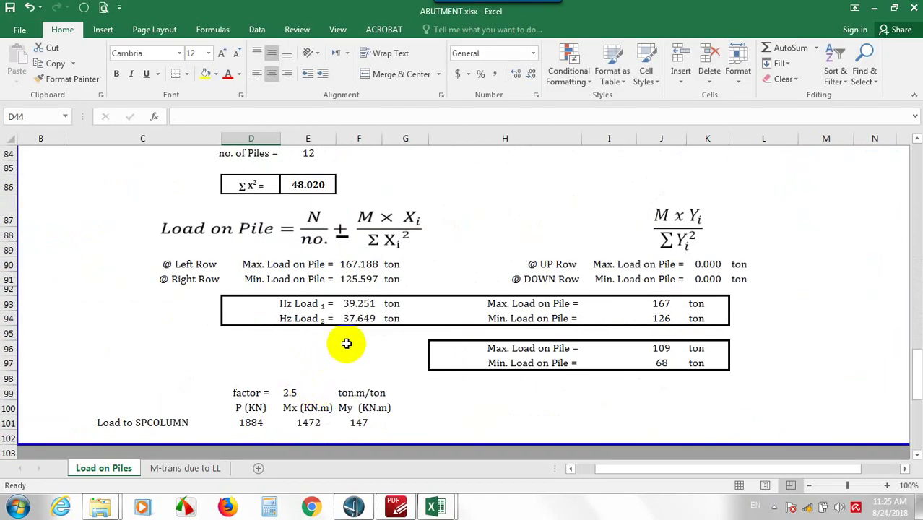
pyautogui.click(366, 304)
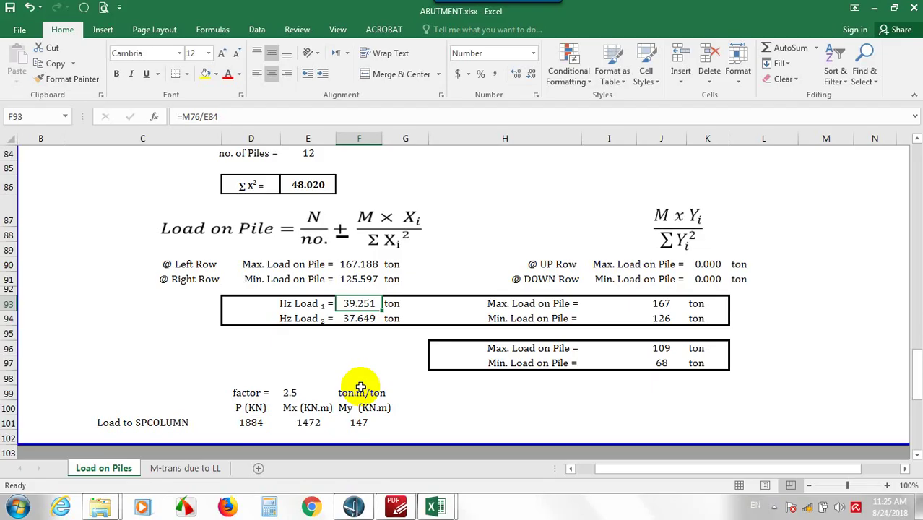
# Review the eccentric and CL pile counts in Piles Data against the Hz Load 1 formula.
pyautogui.scroll(9, 343, 305)
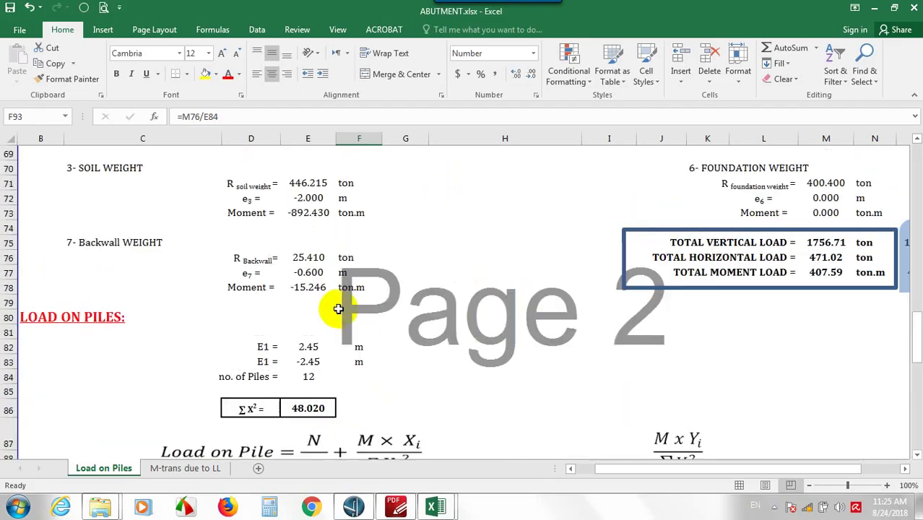
pyautogui.scroll(5, 333, 211)
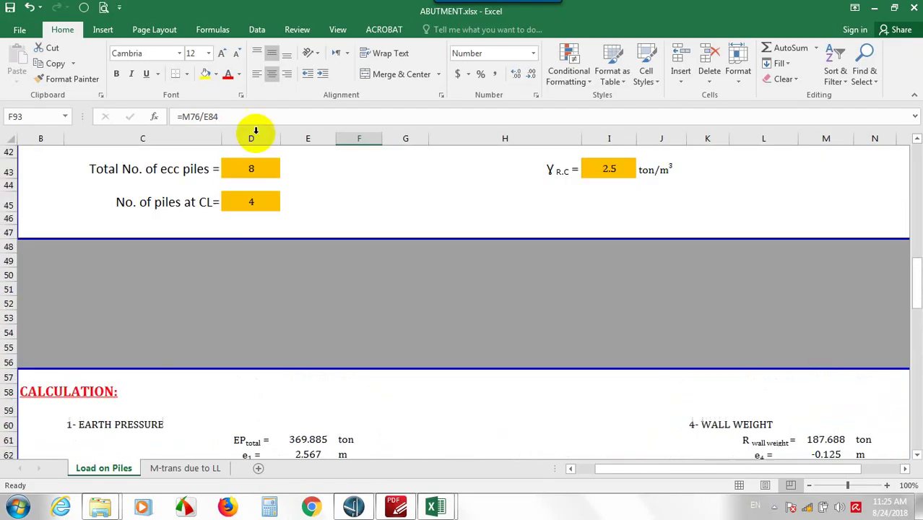
pyautogui.click(253, 201)
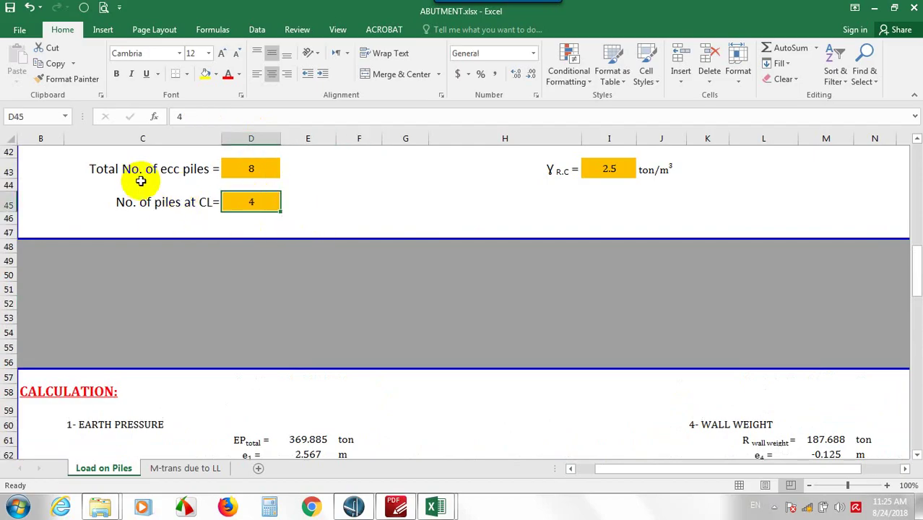
pyautogui.click(264, 165)
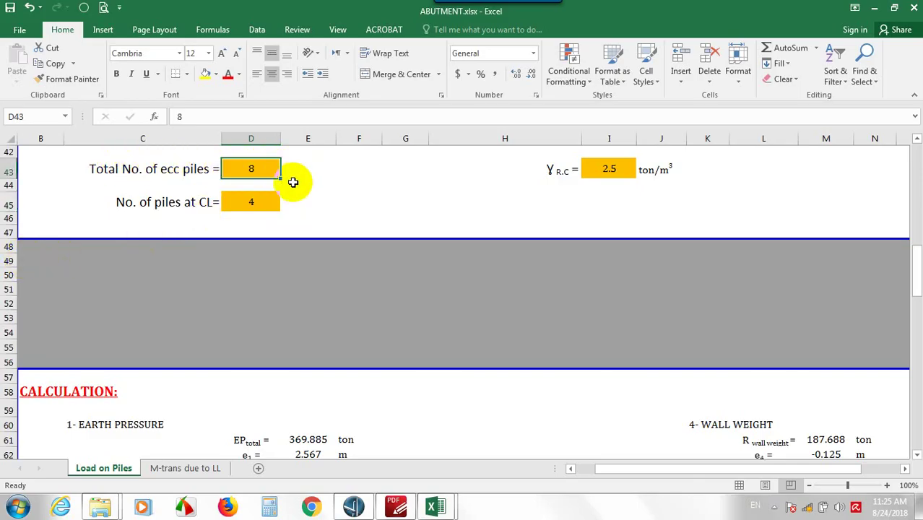
pyautogui.click(269, 167)
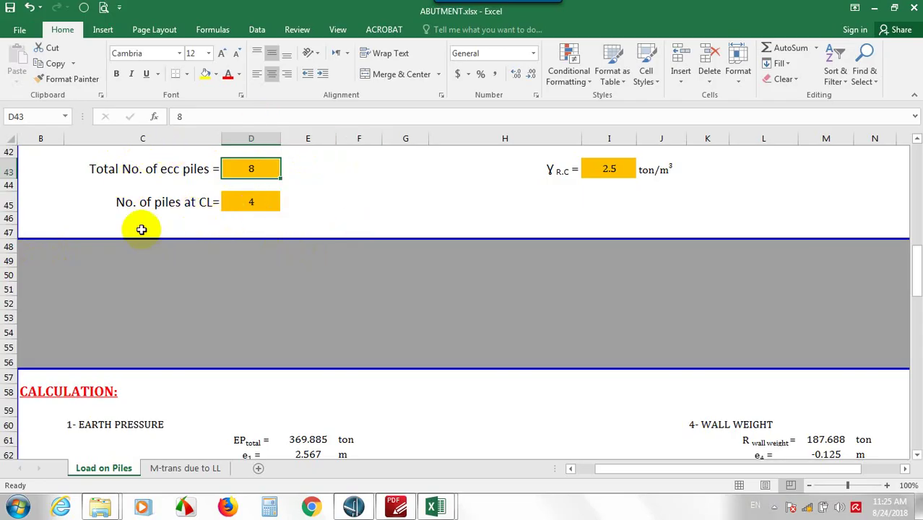
pyautogui.scroll(-2, 272, 246)
pyautogui.scroll(-12, 272, 246)
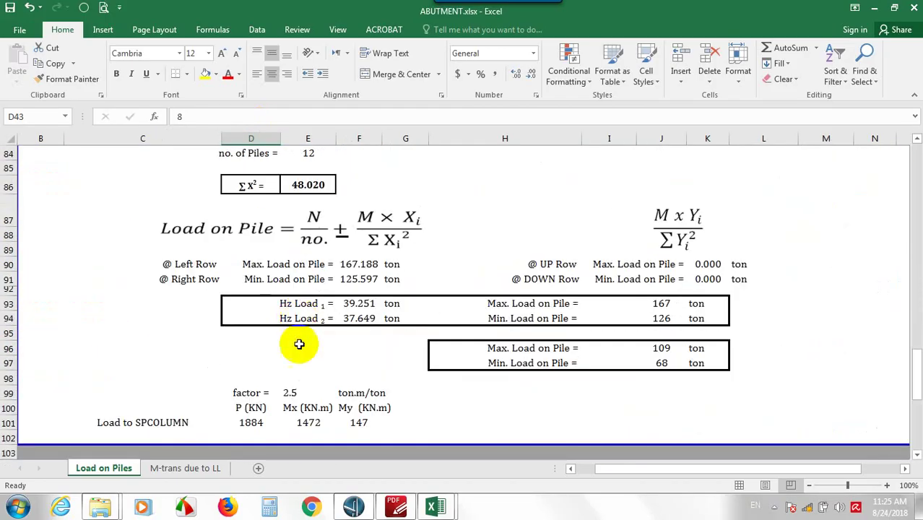
pyautogui.click(358, 303)
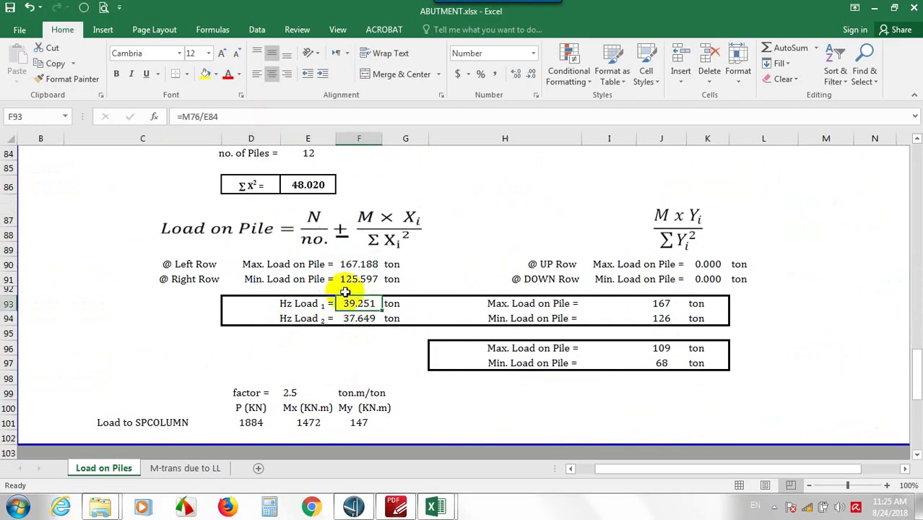
# Highlight the 2.5 factor cell E99 in yellow, and inspect the Hz Load 1 and Max. Load on Pile formulas.
pyautogui.click(296, 392)
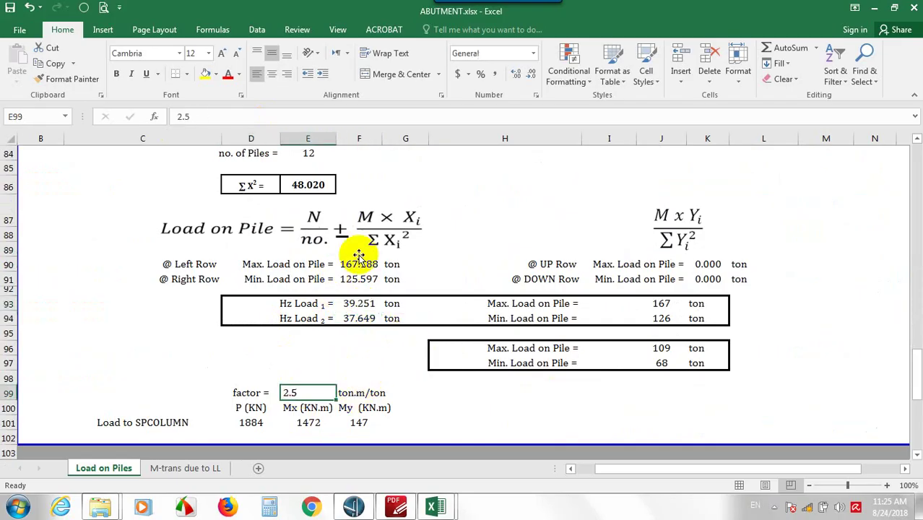
pyautogui.click(200, 75)
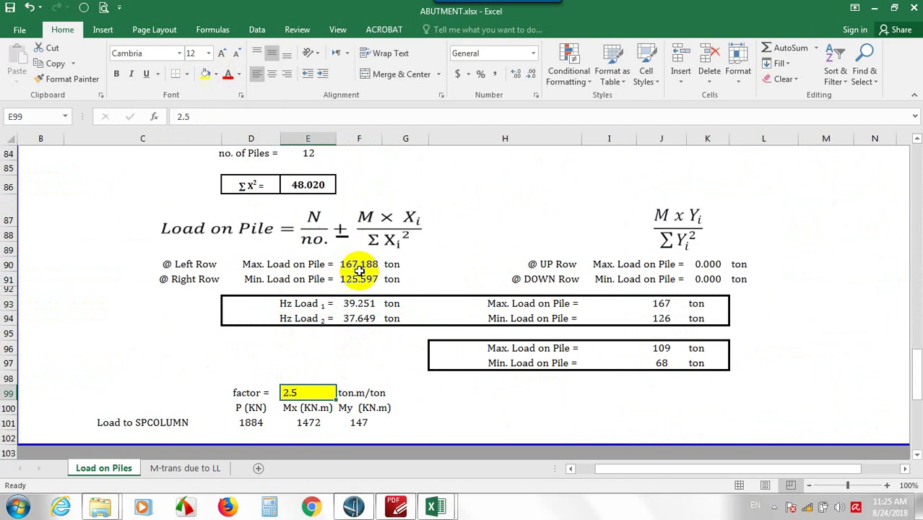
pyautogui.click(367, 307)
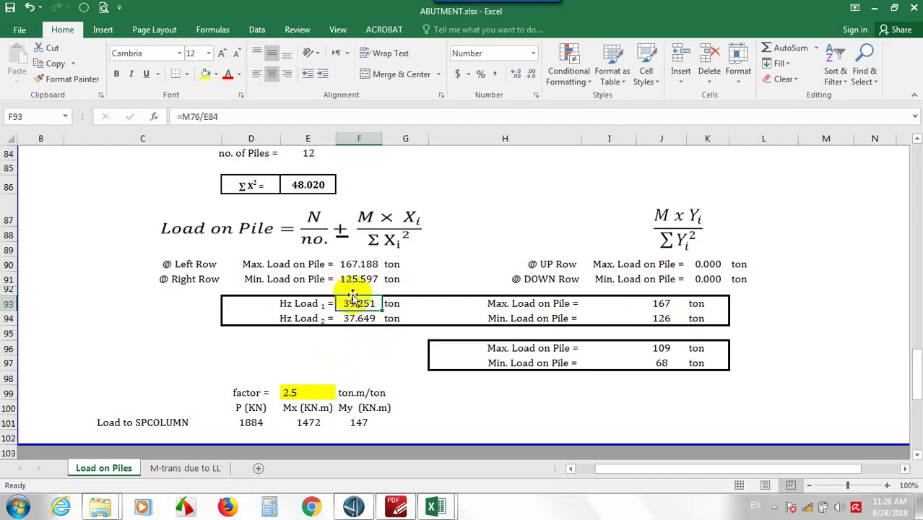
pyautogui.click(654, 302)
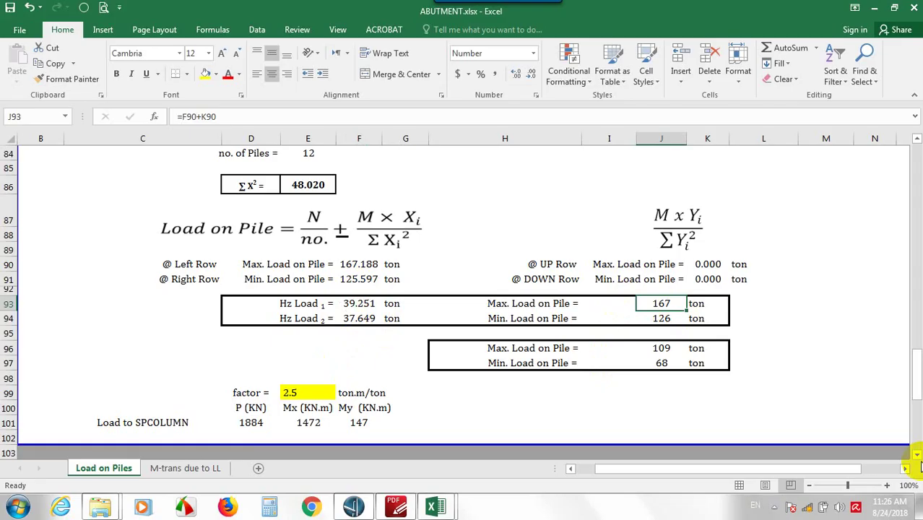
pyautogui.click(366, 304)
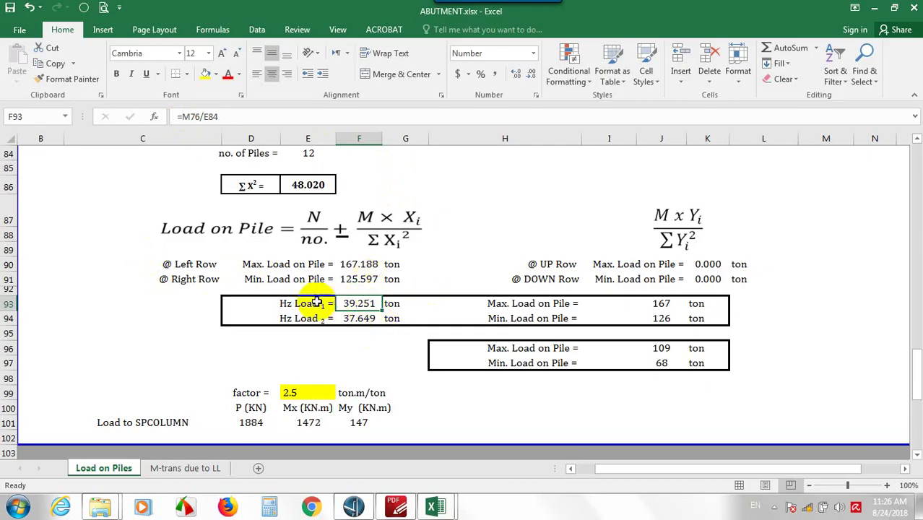
pyautogui.click(661, 304)
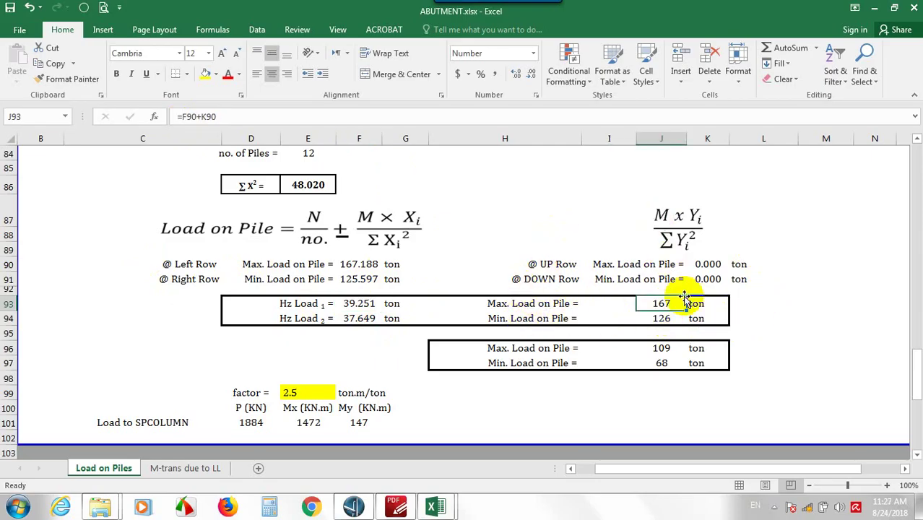
# Examine the total loads, the WO BR. Load values and the second pair of maximum and minimum pile load formulas.
pyautogui.scroll(3, 889, 292)
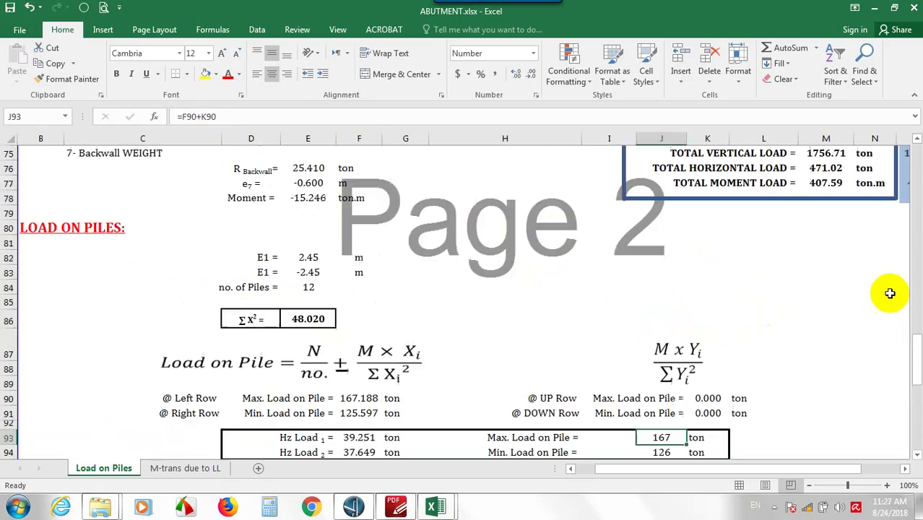
pyautogui.scroll(2, 893, 202)
pyautogui.moveTo(867, 468); pyautogui.dragTo(895, 468)
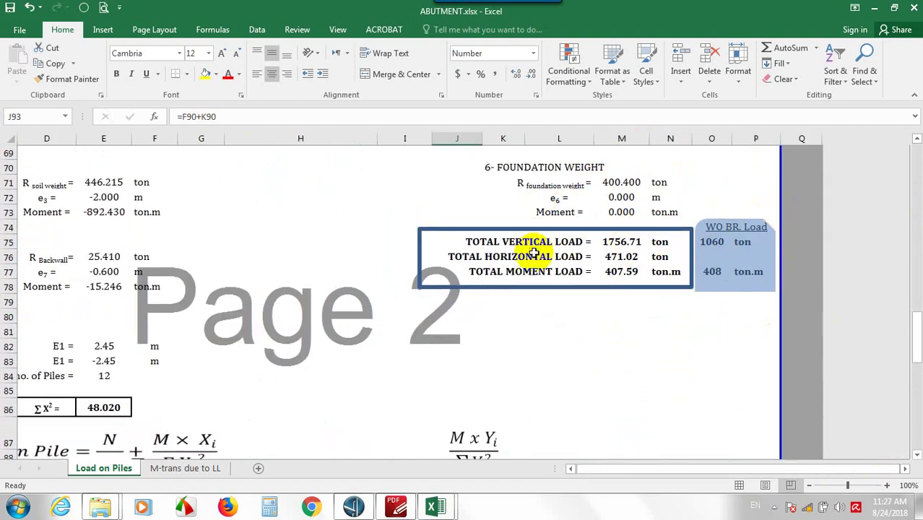
pyautogui.scroll(-4, 506, 354)
pyautogui.click(463, 392)
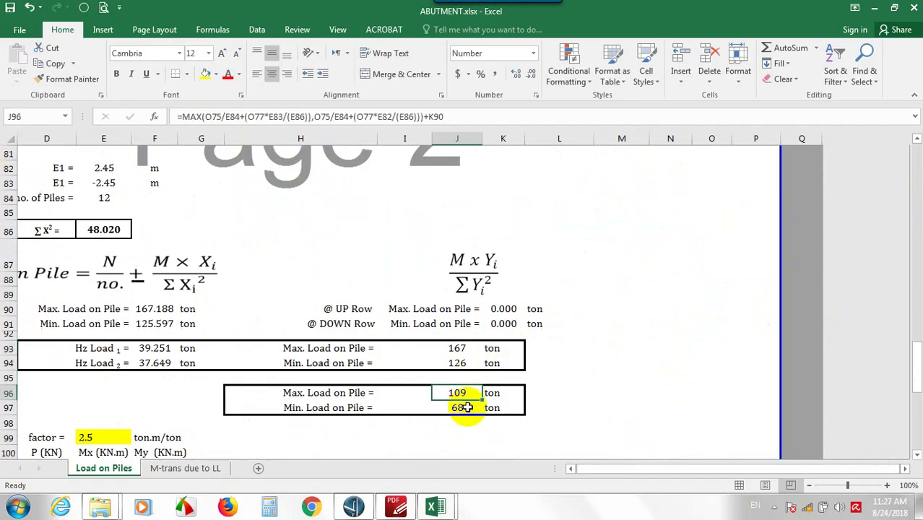
pyautogui.click(473, 410)
pyautogui.moveTo(594, 473); pyautogui.dragTo(595, 470)
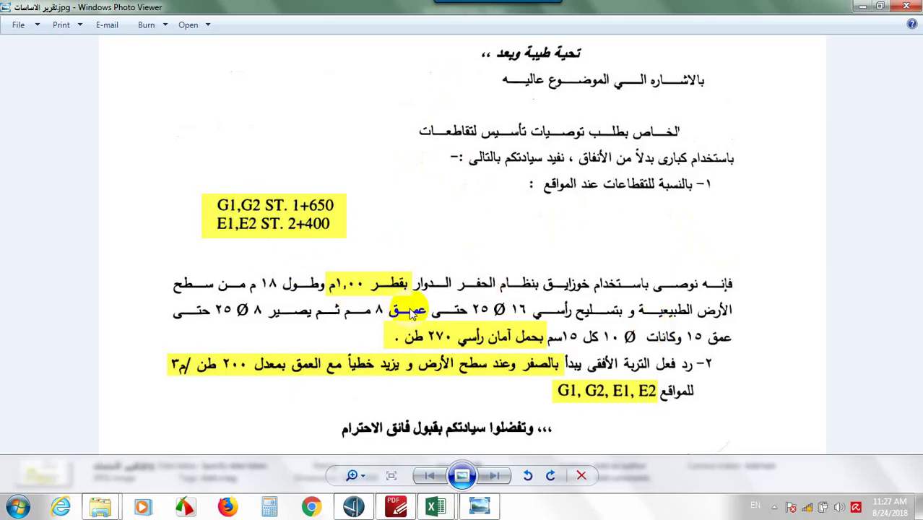
# Examine the foundation report image for pile diameter, length, reinforcement, safe vertical load and the horizontal soil reaction rate.
pyautogui.scroll(5, 376, 307)
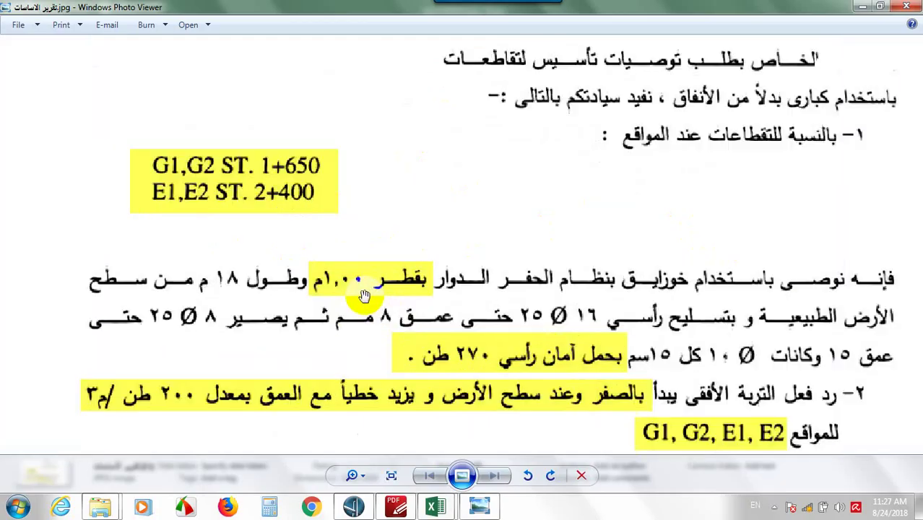
pyautogui.scroll(-2, 449, 223)
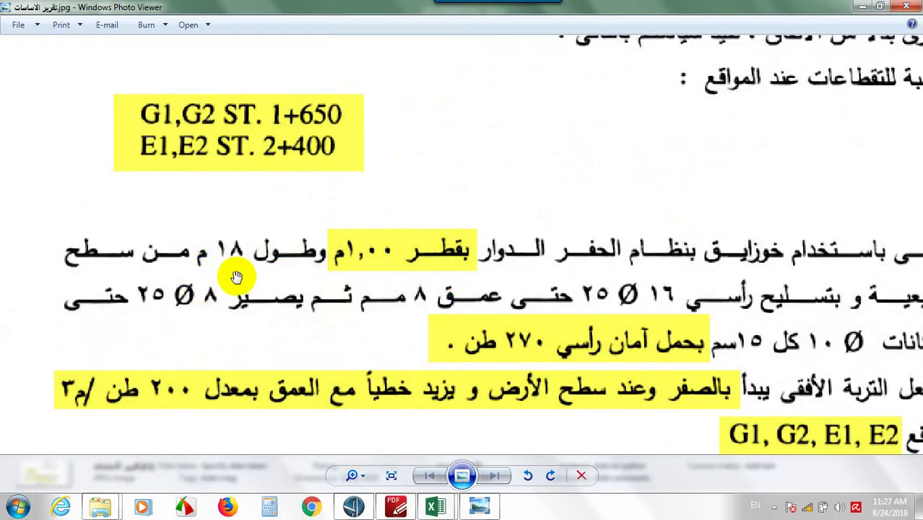
pyautogui.moveTo(453, 307); pyautogui.dragTo(524, 235)
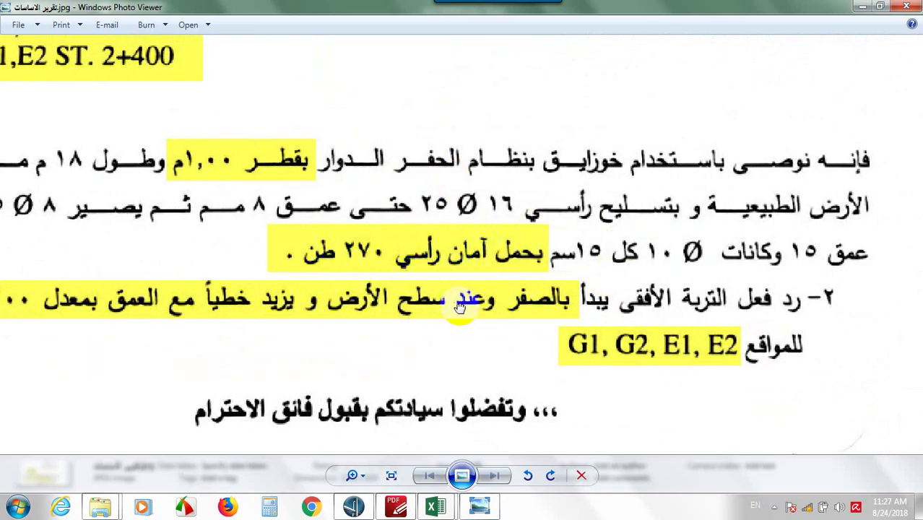
pyautogui.moveTo(465, 303); pyautogui.dragTo(670, 306)
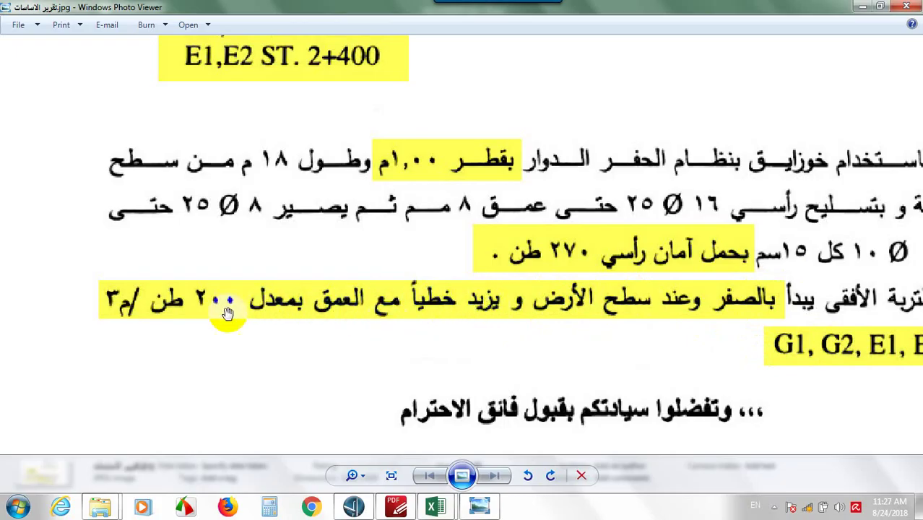
pyautogui.scroll(1, 191, 306)
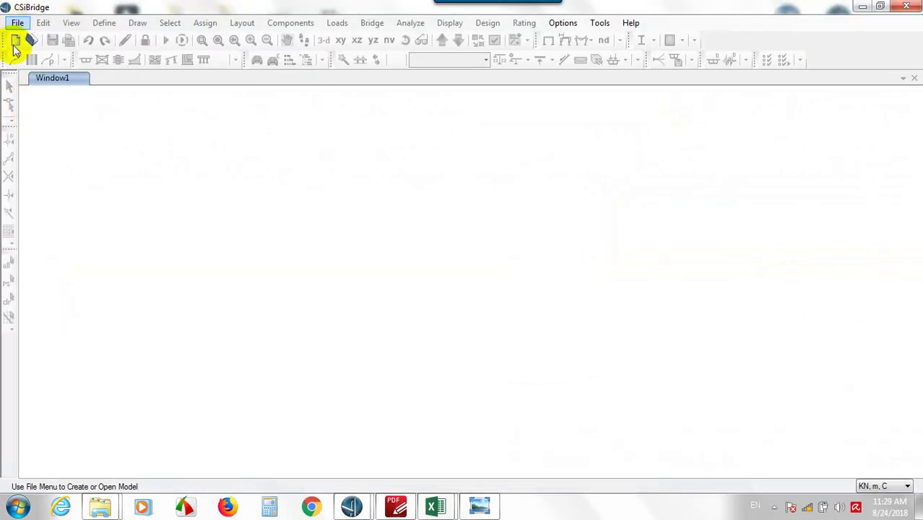
# Switch to CSiBridge, create a blank model in KN, m, C units and set the view to the X-Z plane.
pyautogui.click(16, 26)
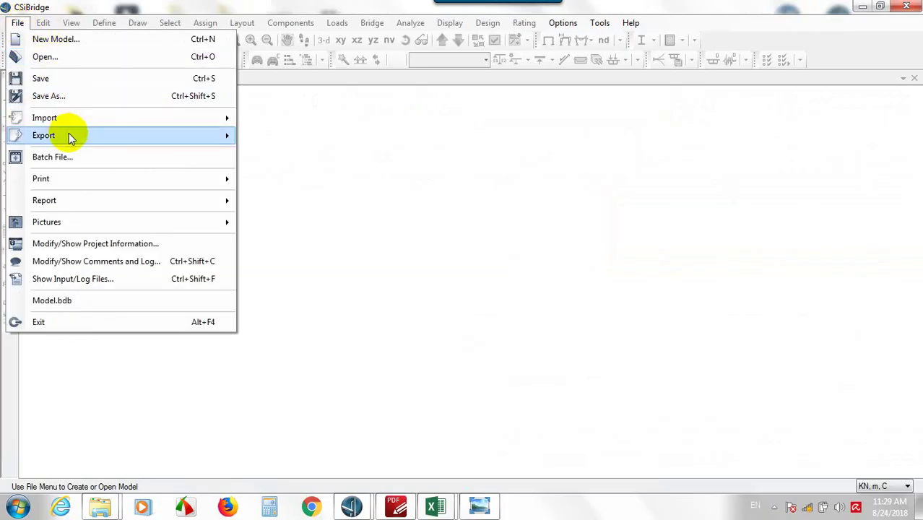
pyautogui.click(69, 39)
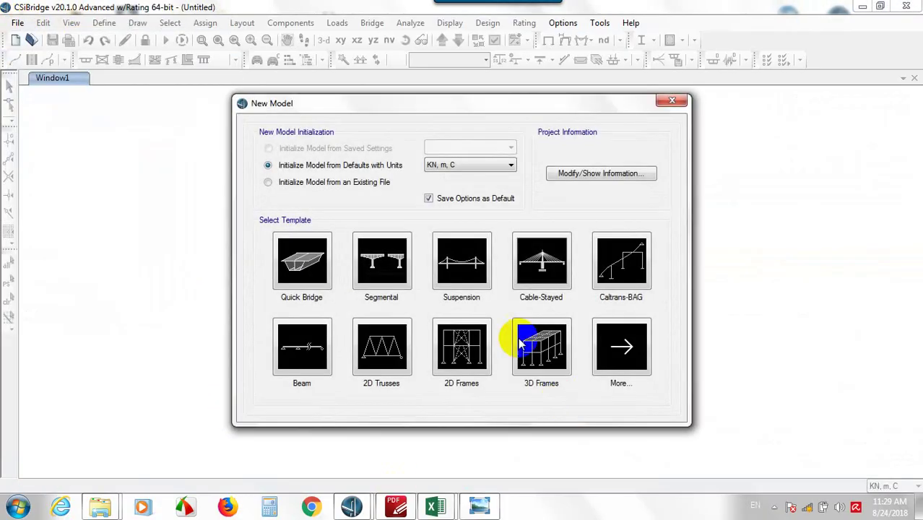
pyautogui.click(627, 359)
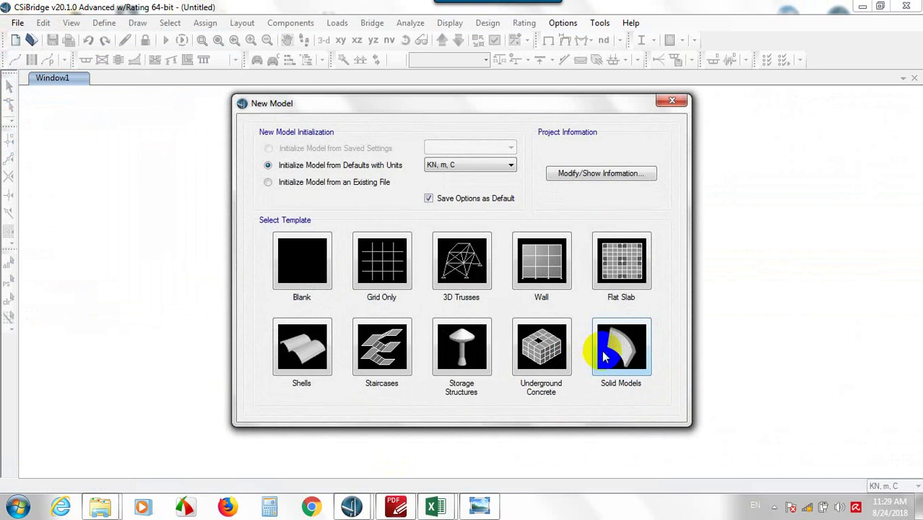
pyautogui.click(278, 245)
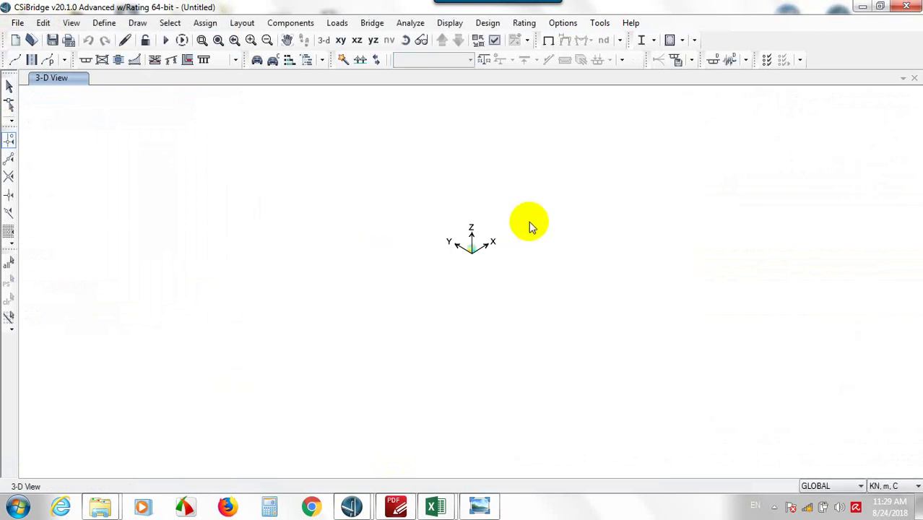
pyautogui.click(357, 41)
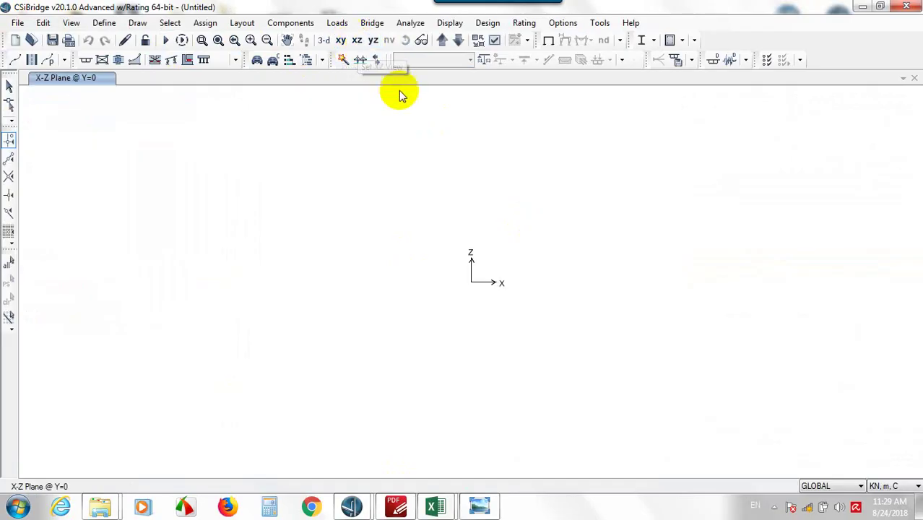
# Draw a special joint in the X-Z plane at about X 0.228, Z 0.317.
pyautogui.click(137, 23)
pyautogui.click(189, 88)
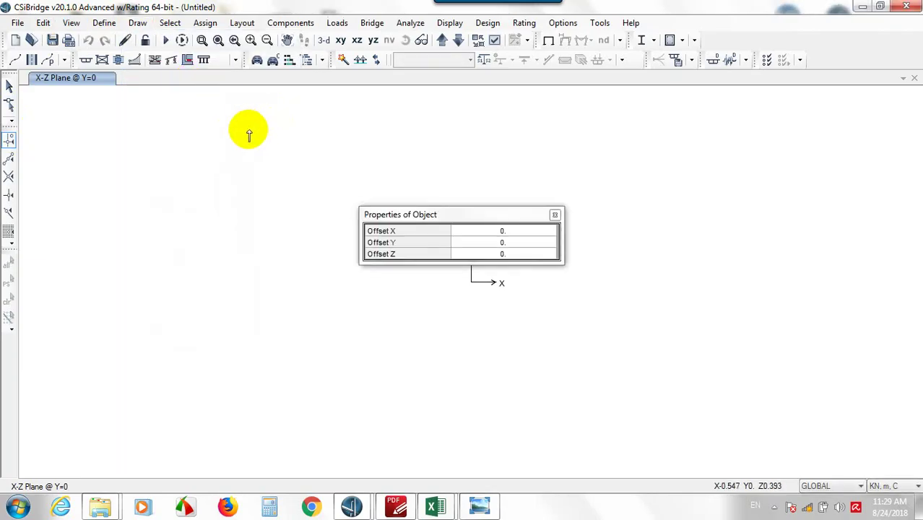
pyautogui.press('Escape')
# Set the joint's X and Z coordinates to 0 in its point information.
pyautogui.rightClick(560, 160)
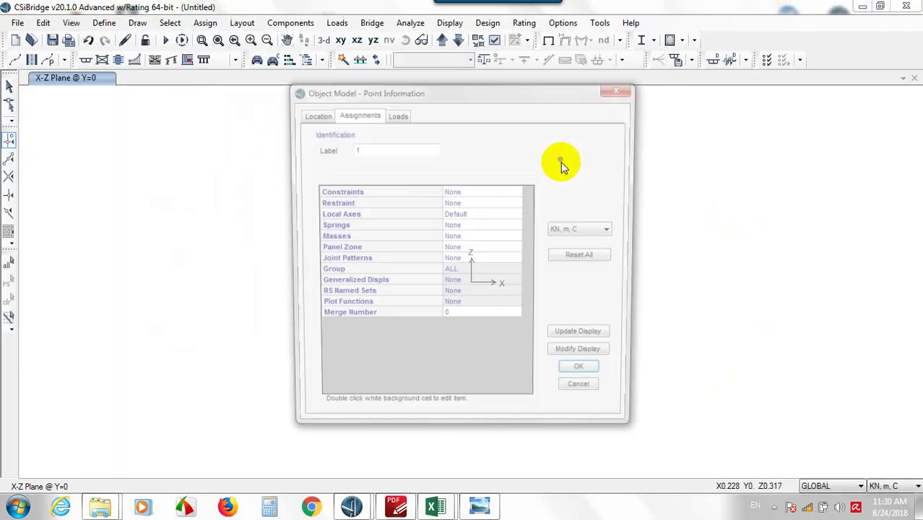
pyautogui.click(318, 117)
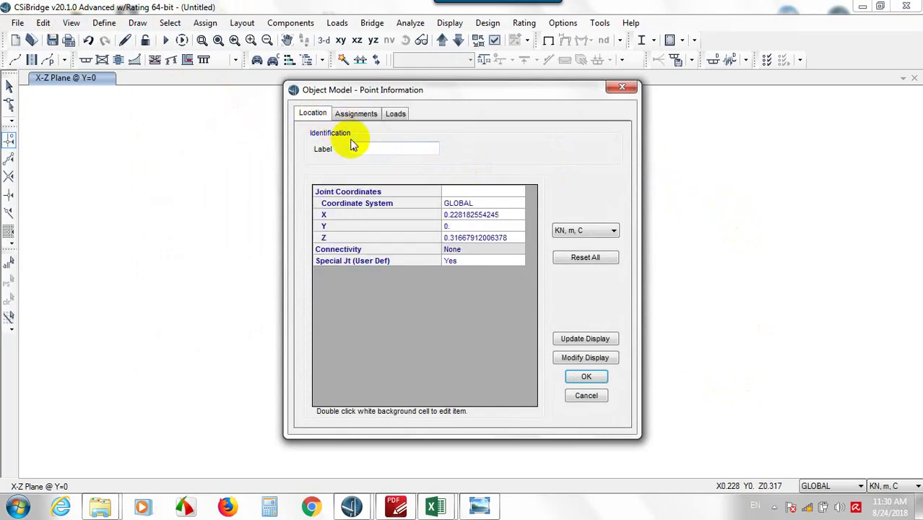
pyautogui.doubleClick(510, 218)
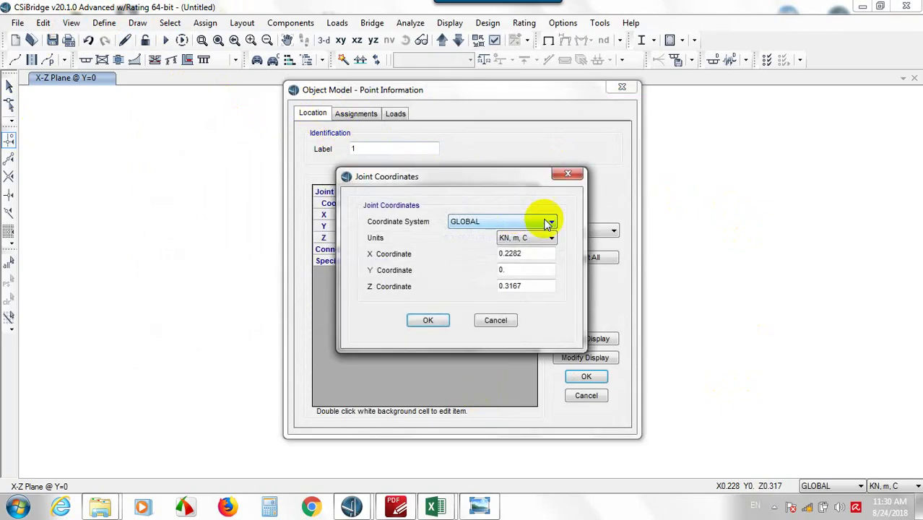
pyautogui.click(537, 254)
pyautogui.write('0')
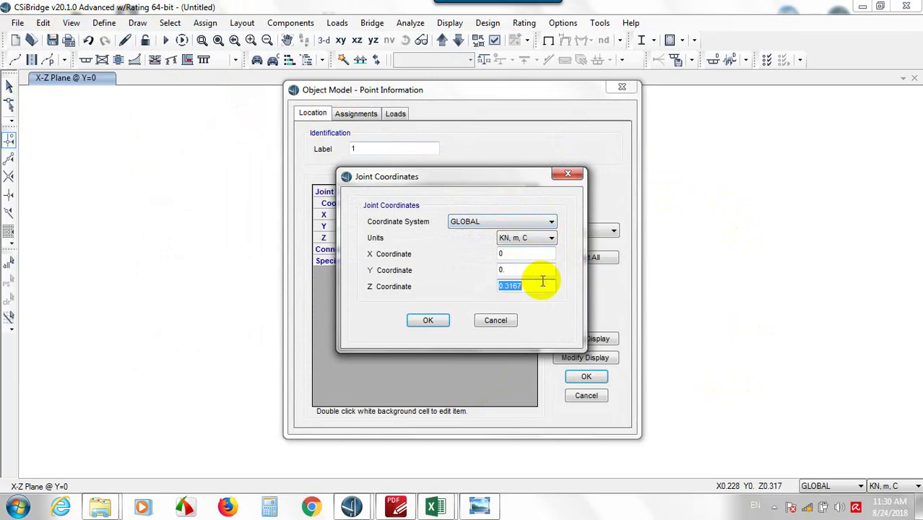
pyautogui.write('0')
pyautogui.click(429, 320)
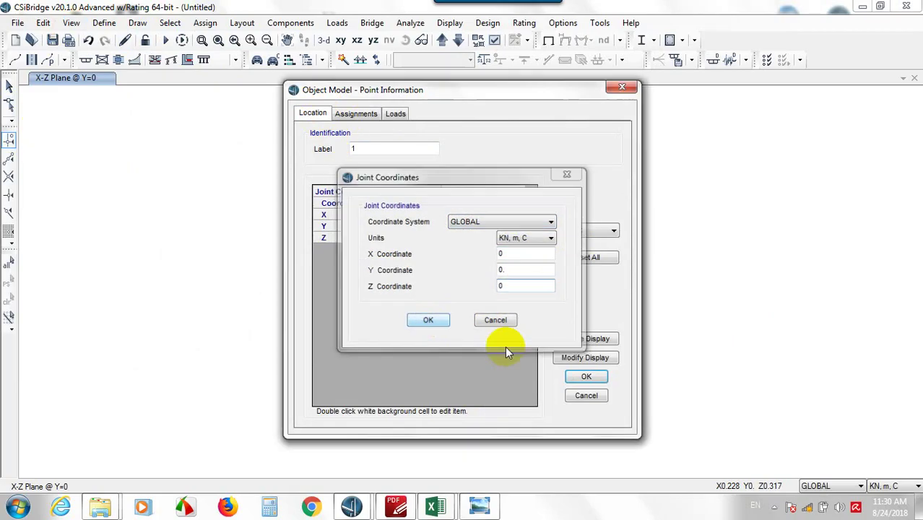
pyautogui.click(585, 379)
# Replicate the joint at the origin linearly 18 times with a dz increment of -1 m.
pyautogui.moveTo(53, 268); pyautogui.dragTo(154, 359)
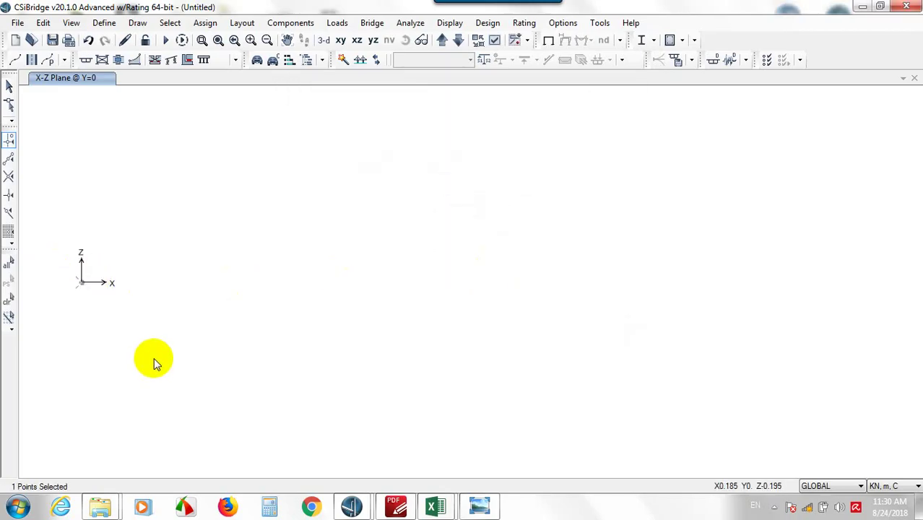
pyautogui.hotkey('ctrl', 'r')
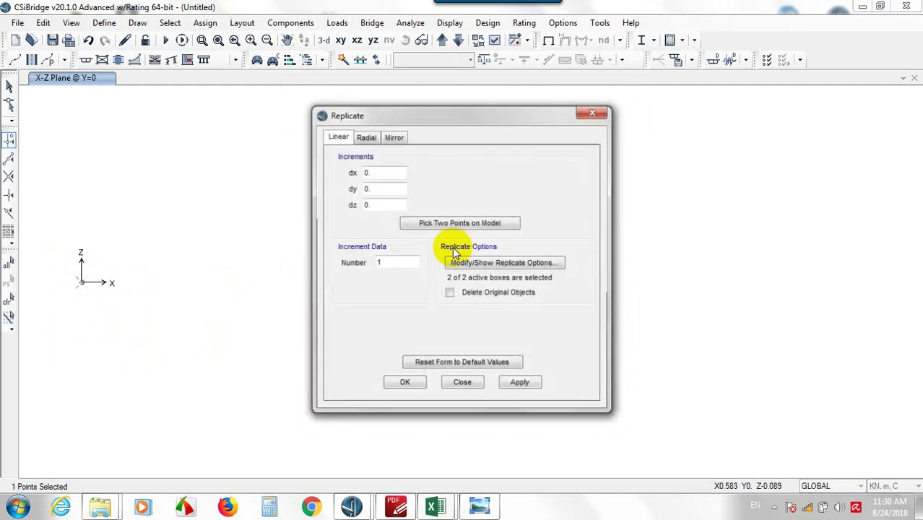
pyautogui.click(387, 204)
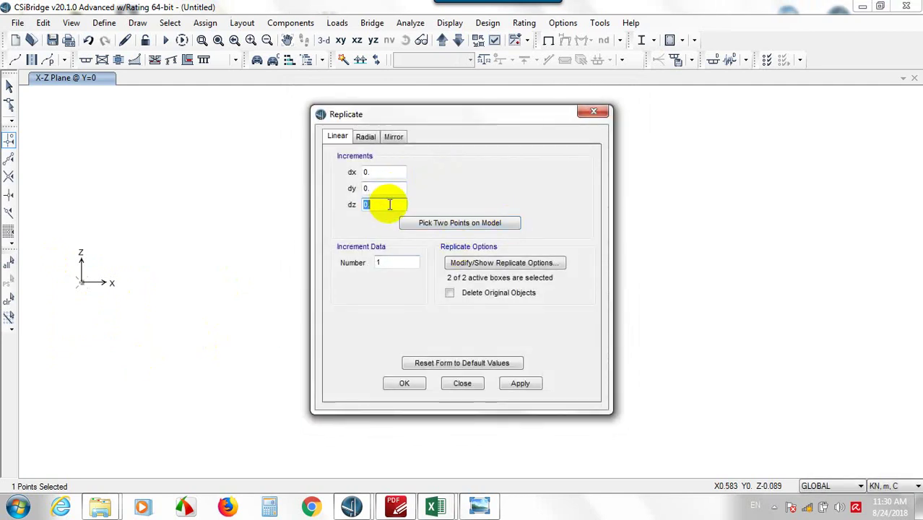
pyautogui.write('-1')
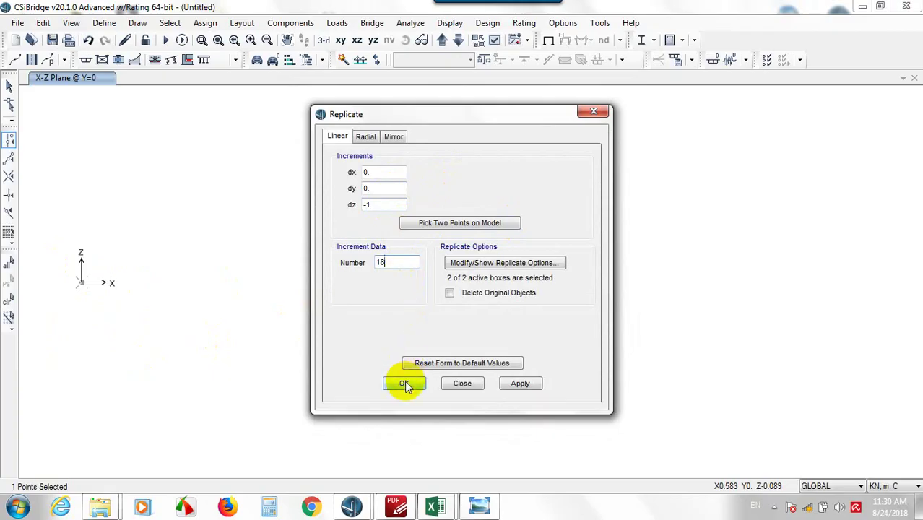
pyautogui.click(521, 384)
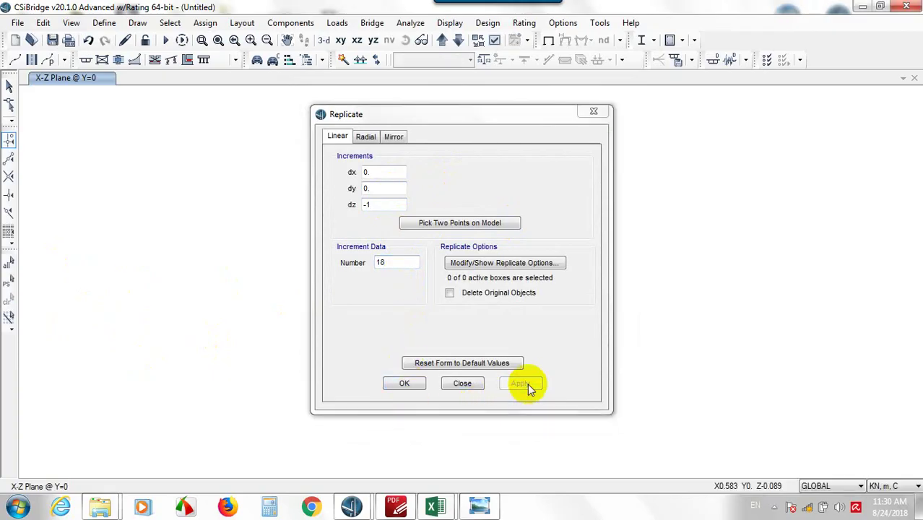
pyautogui.click(410, 382)
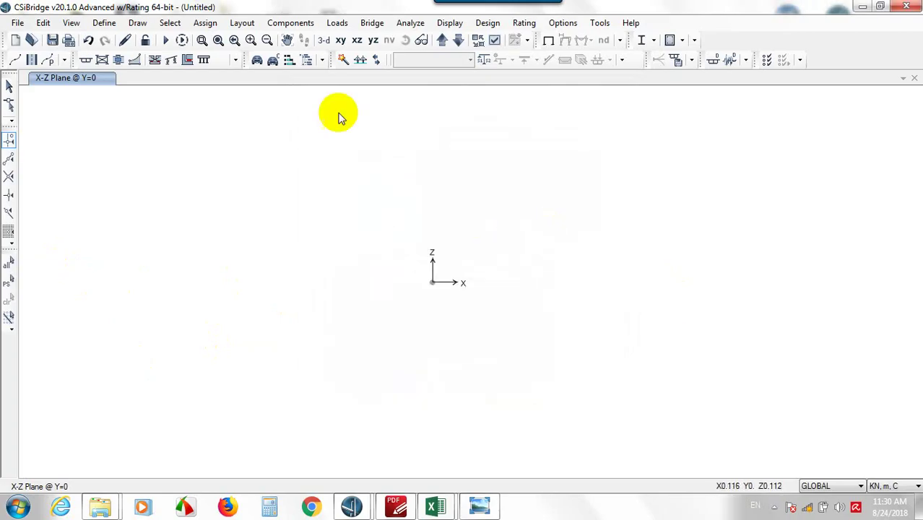
pyautogui.click(218, 40)
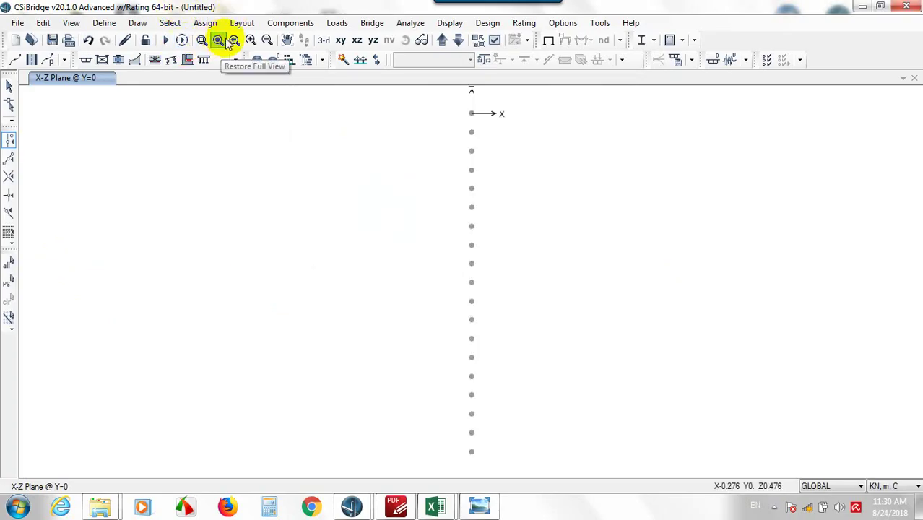
# Select the topmost joint of the vertical row and start extruding it into frame objects.
pyautogui.click(470, 113)
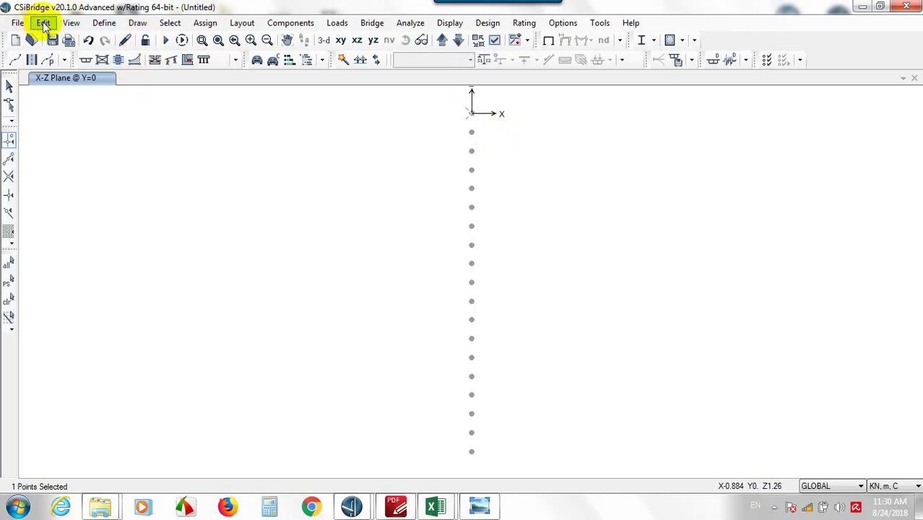
pyautogui.click(44, 22)
pyautogui.moveTo(179, 212)
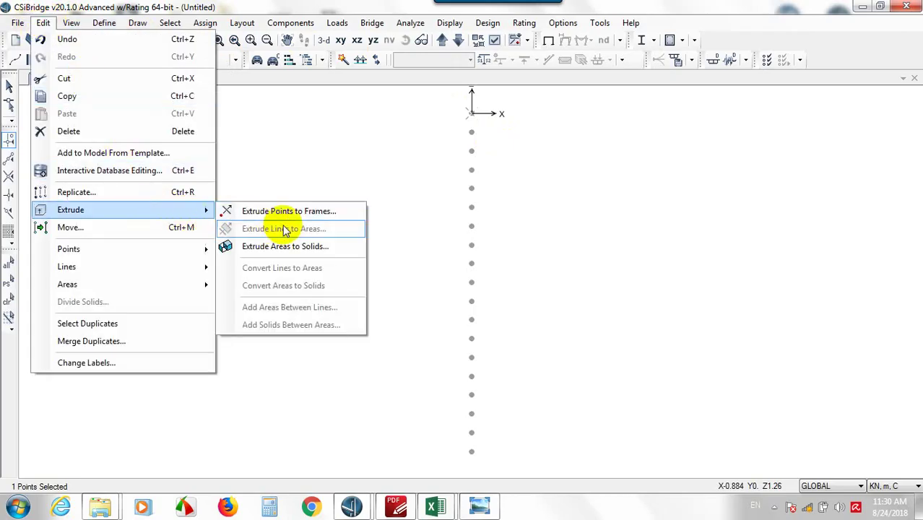
pyautogui.click(306, 210)
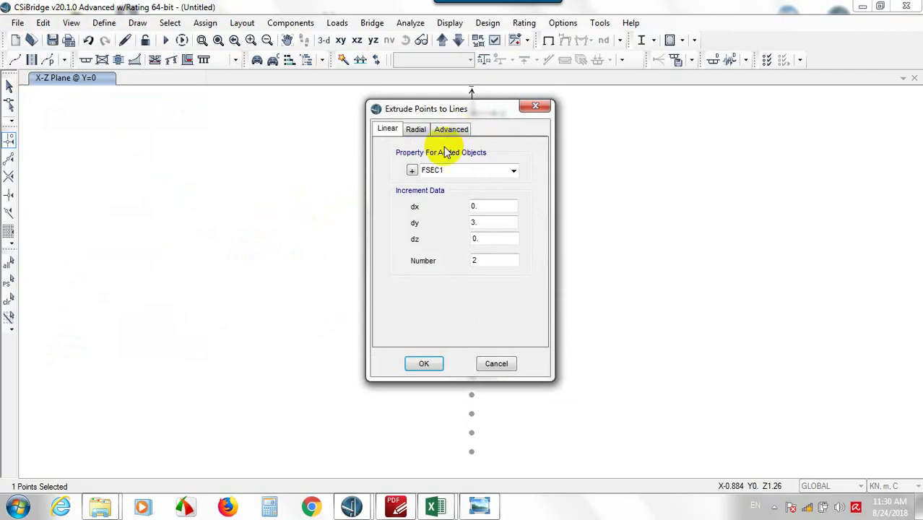
# Add a new circular concrete frame section named piles with a diameter of 1 m for the extrusion.
pyautogui.click(412, 174)
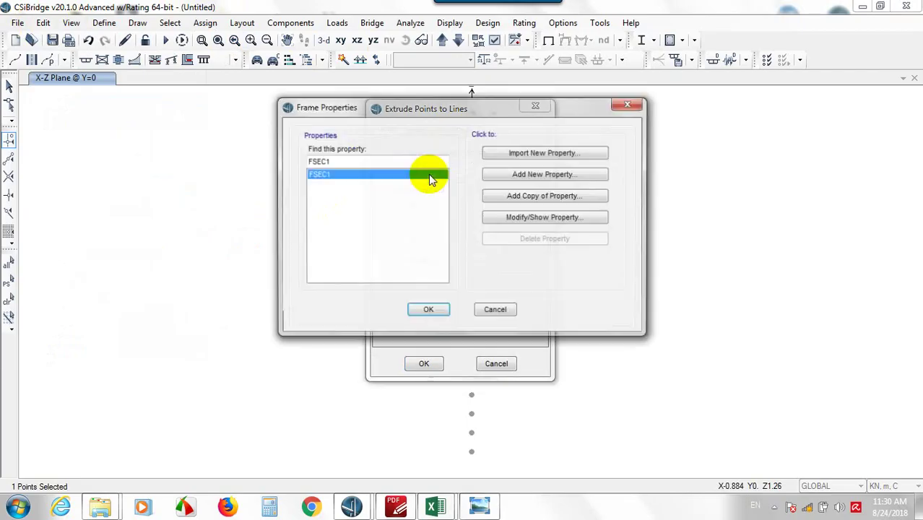
pyautogui.click(577, 175)
pyautogui.click(528, 127)
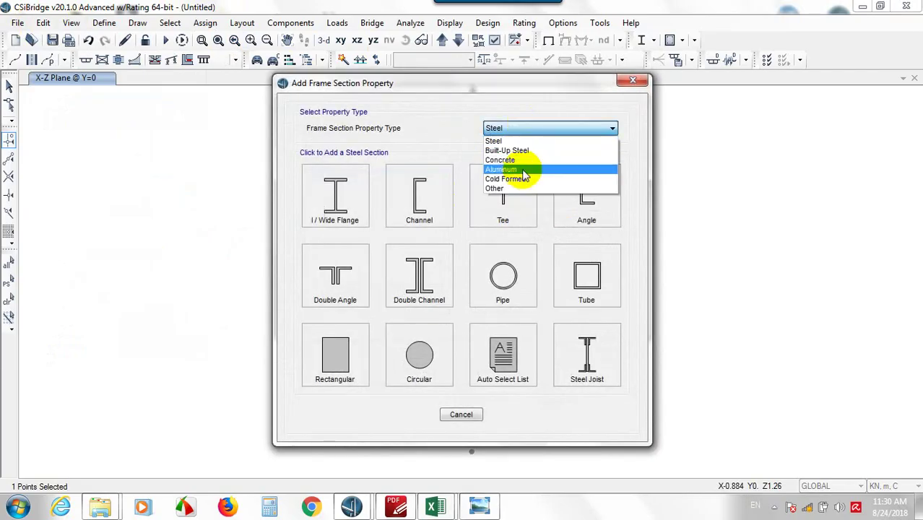
pyautogui.click(519, 161)
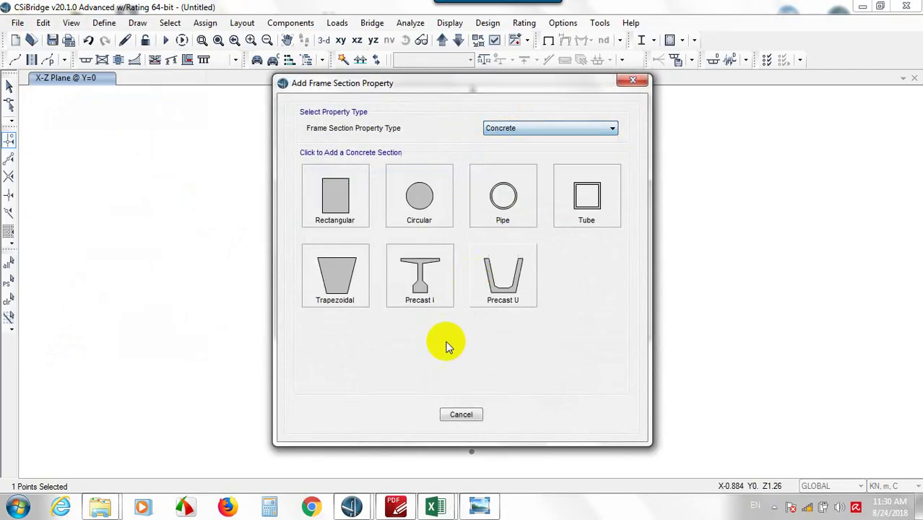
pyautogui.click(417, 198)
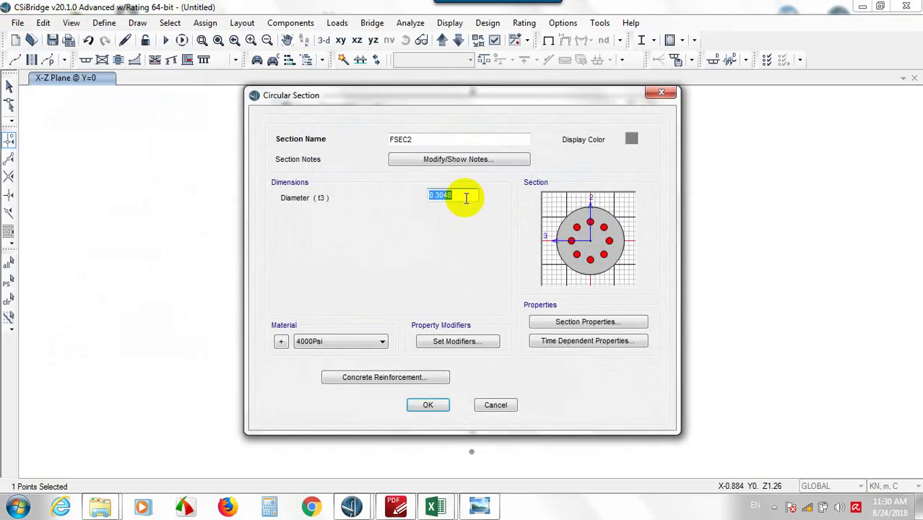
pyautogui.write('1')
pyautogui.click(461, 138)
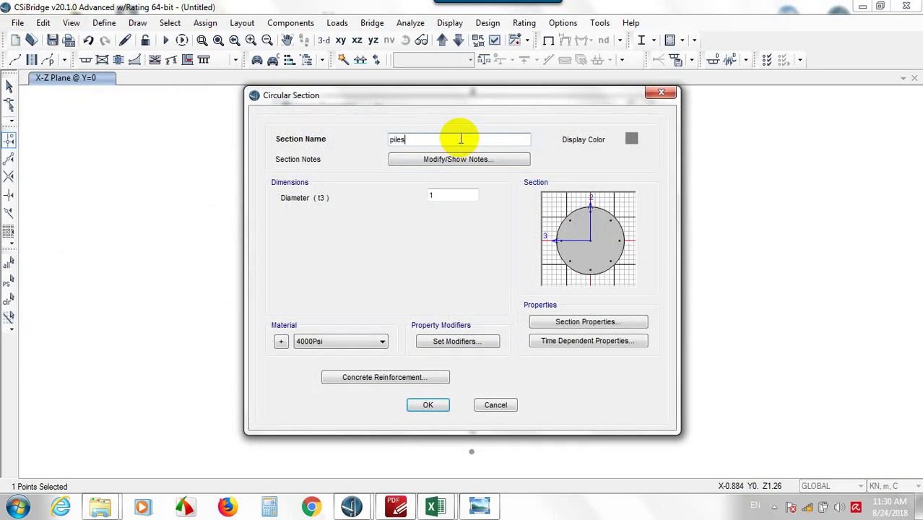
# Modify the piles section's 4000Psi material: set its weight per unit volume to 25 kN/m³ and switch its units to N, mm, C.
pyautogui.click(282, 345)
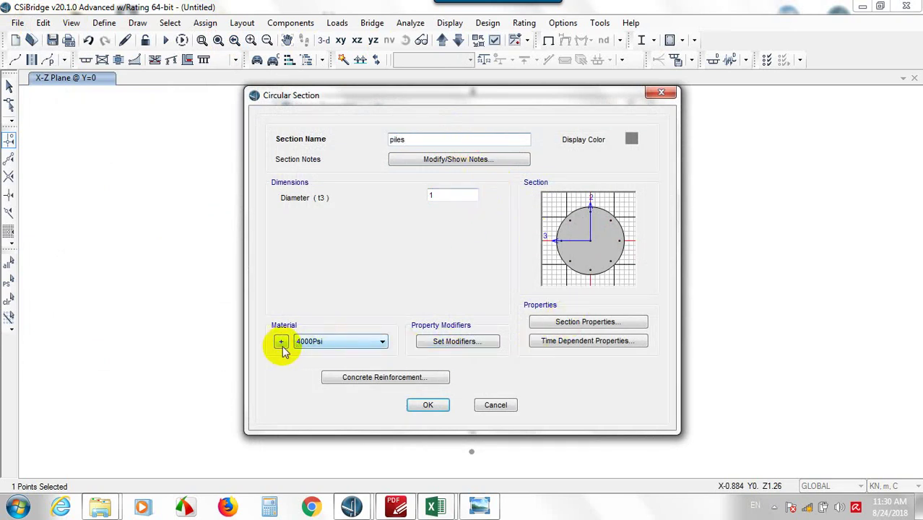
pyautogui.click(282, 345)
pyautogui.click(508, 231)
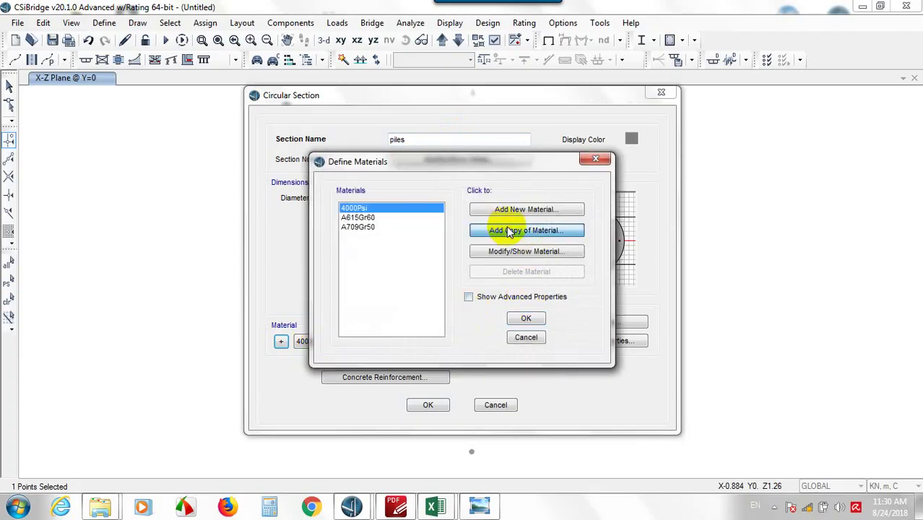
pyautogui.press('Escape')
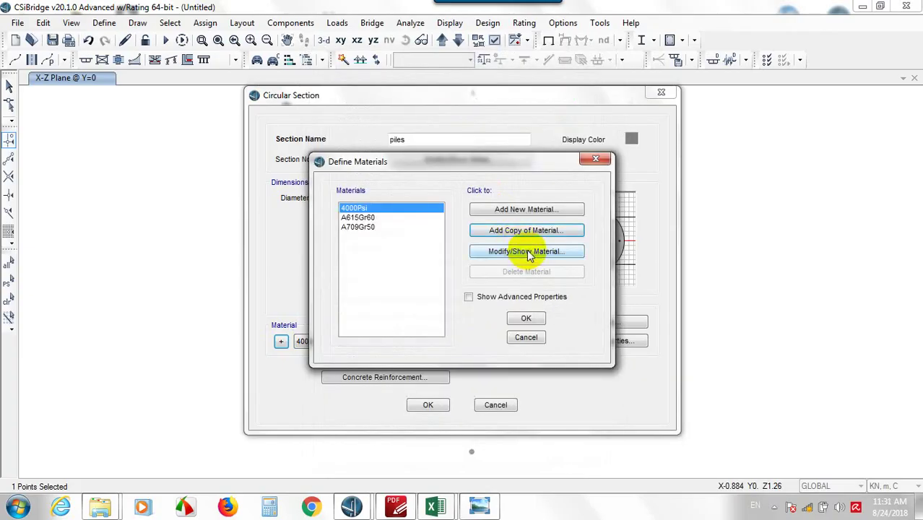
pyautogui.click(529, 253)
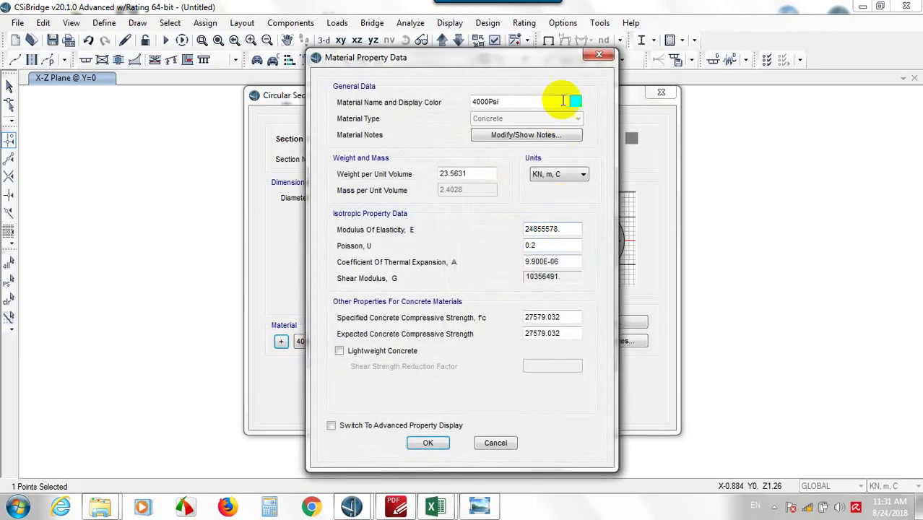
pyautogui.click(466, 174)
pyautogui.write('25')
pyautogui.click(557, 173)
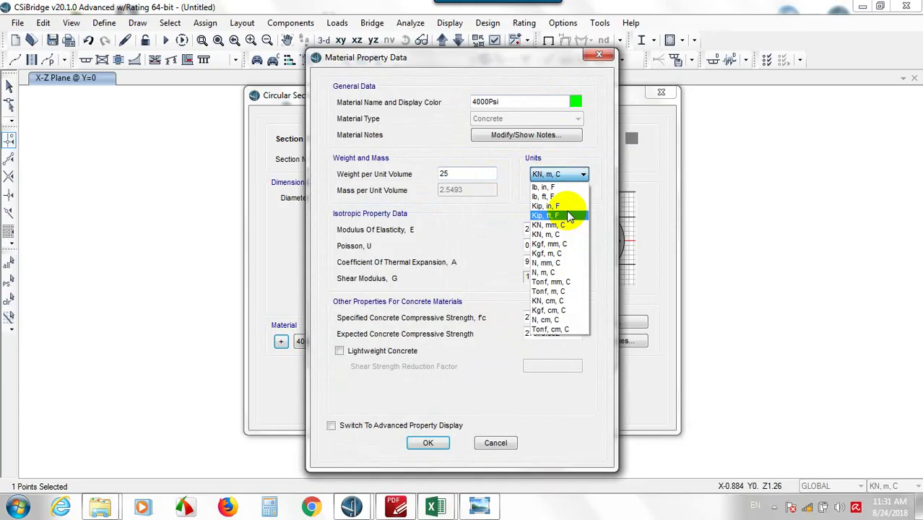
pyautogui.click(557, 262)
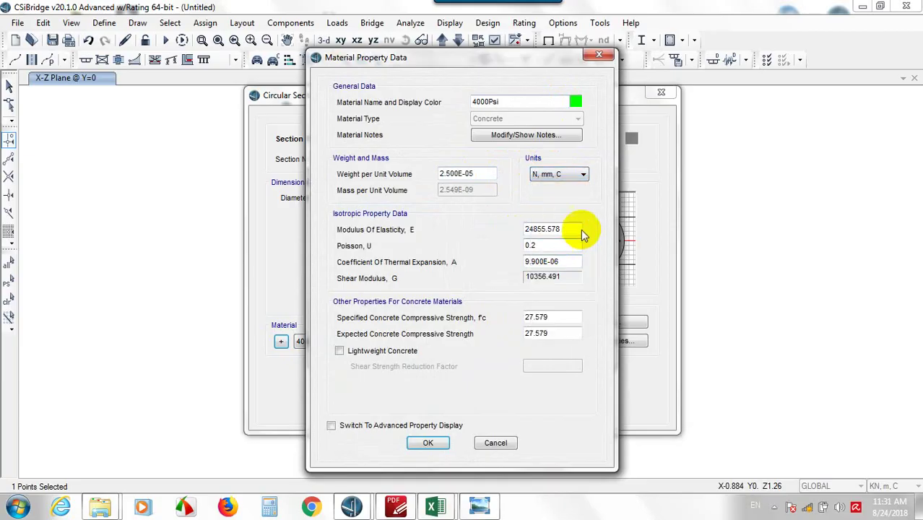
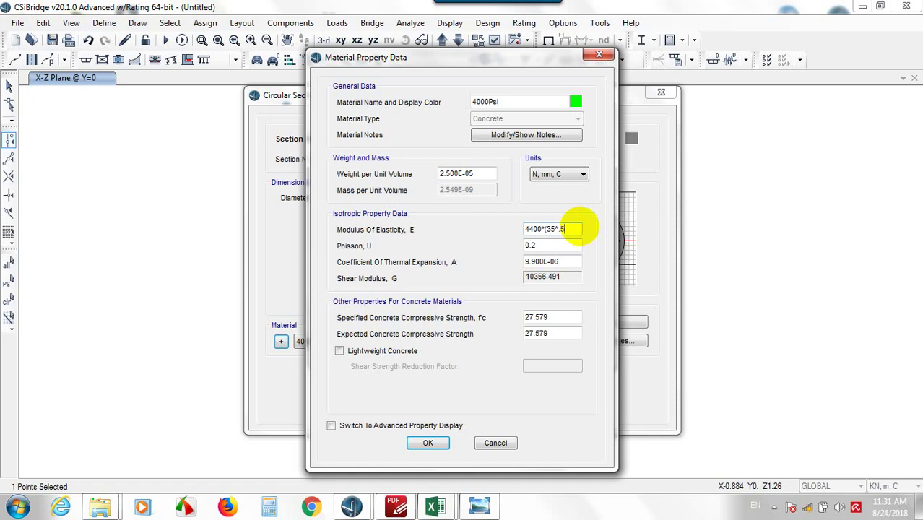
# Set the 4000Psi concrete's elastic modulus to 4400*(35^.5), specified strength to 35*.8 and expected strength to 28 N/mm².
pyautogui.write(')')
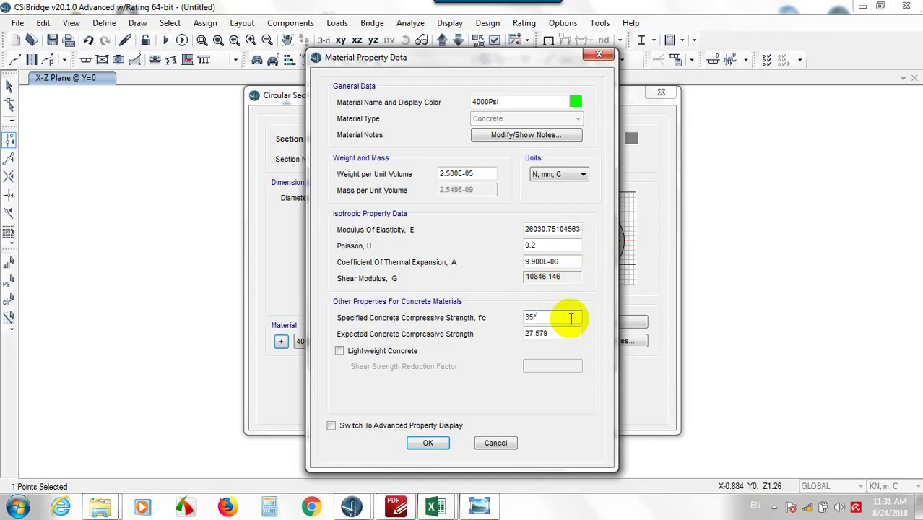
pyautogui.click(570, 318)
pyautogui.write('35*.8')
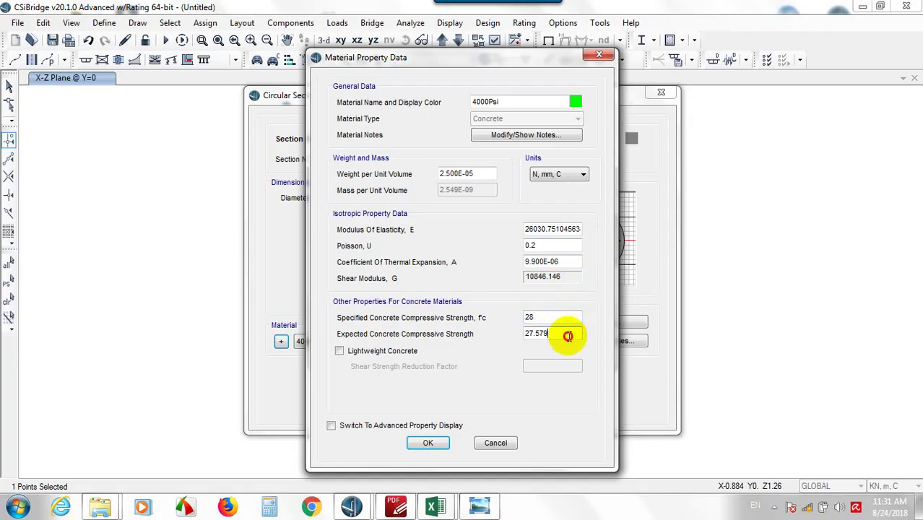
pyautogui.click(565, 334)
pyautogui.write('28')
pyautogui.click(436, 442)
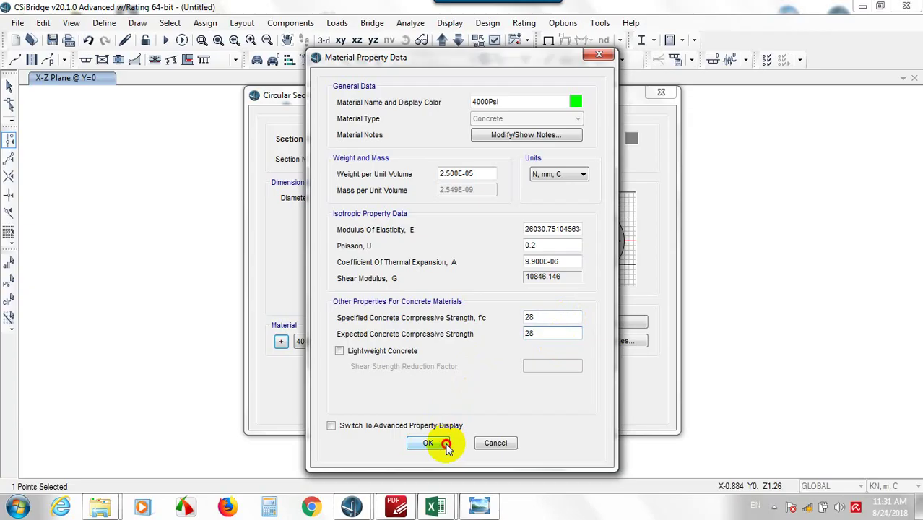
pyautogui.click(535, 318)
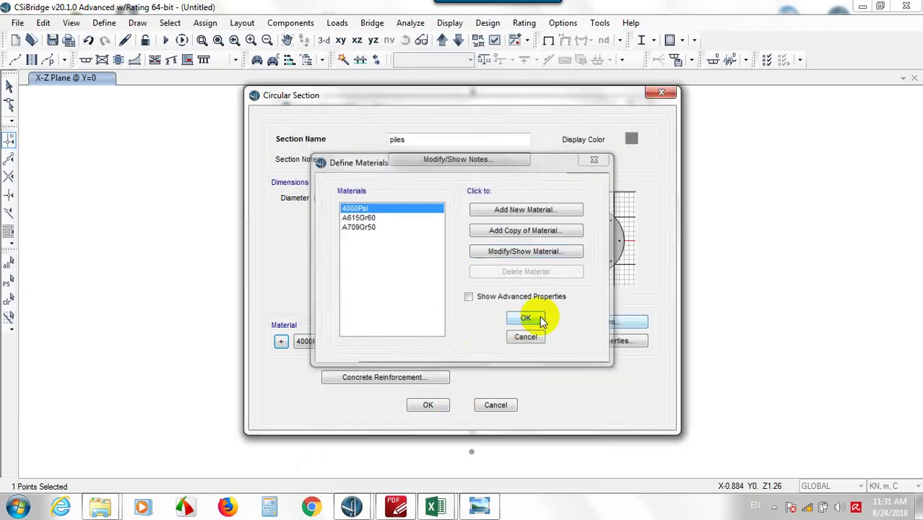
# Accept the circular pile section and select piles from the defined frame properties.
pyautogui.click(429, 402)
pyautogui.click(317, 184)
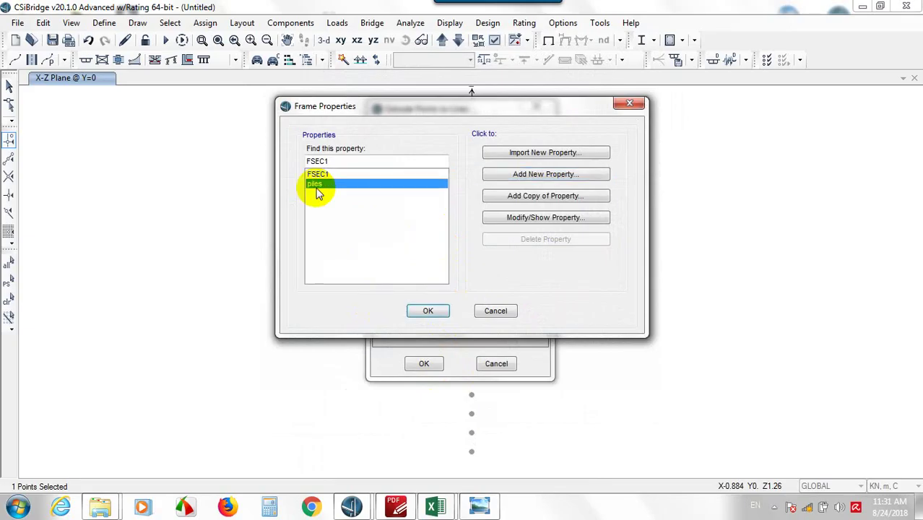
pyautogui.click(427, 310)
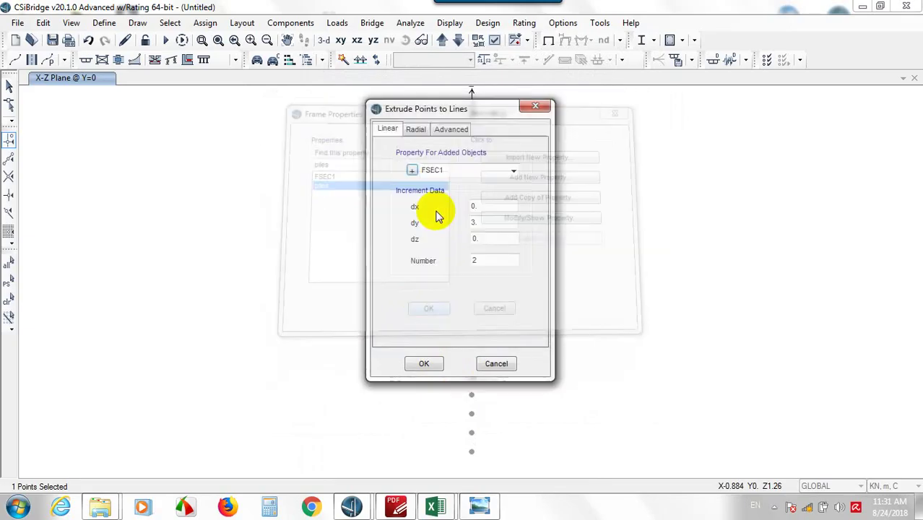
# Extrude the selected point into one piles frame with dy 0 and dz 18 m, and delete that frame.
pyautogui.click(513, 173)
pyautogui.click(422, 203)
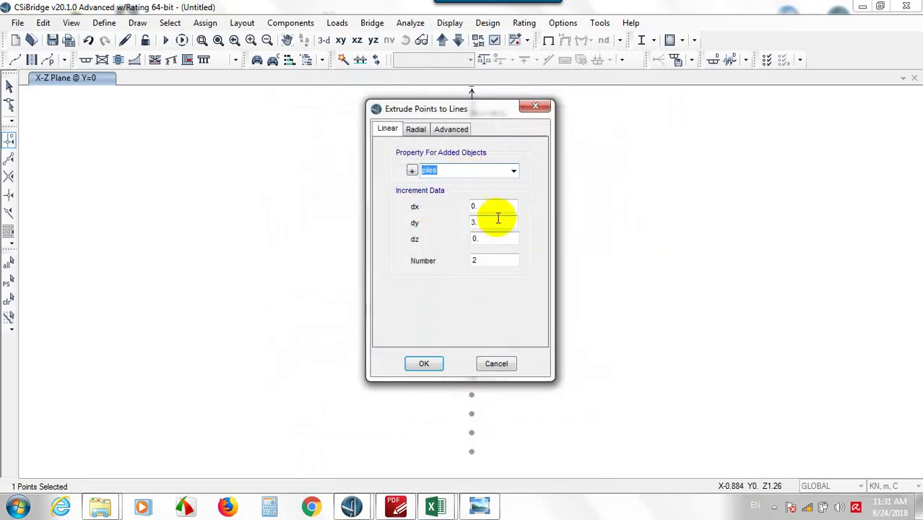
pyautogui.click(501, 233)
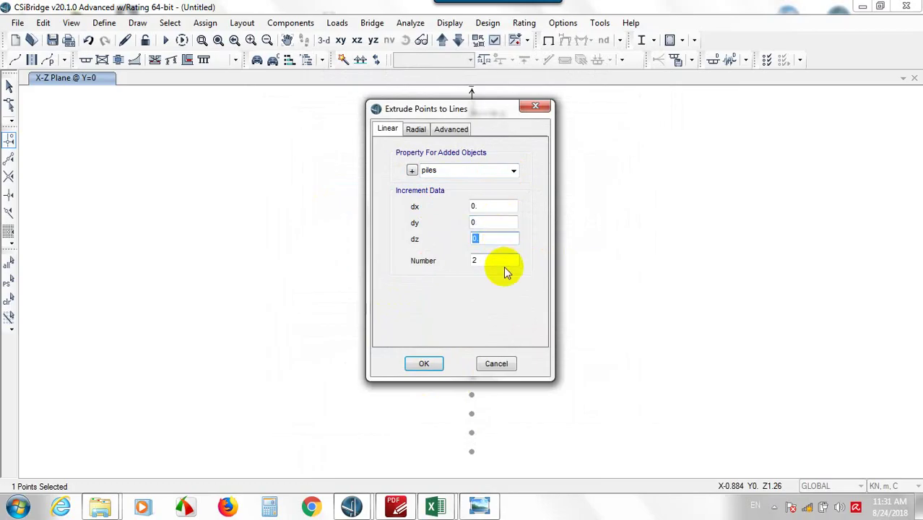
pyautogui.write('18')
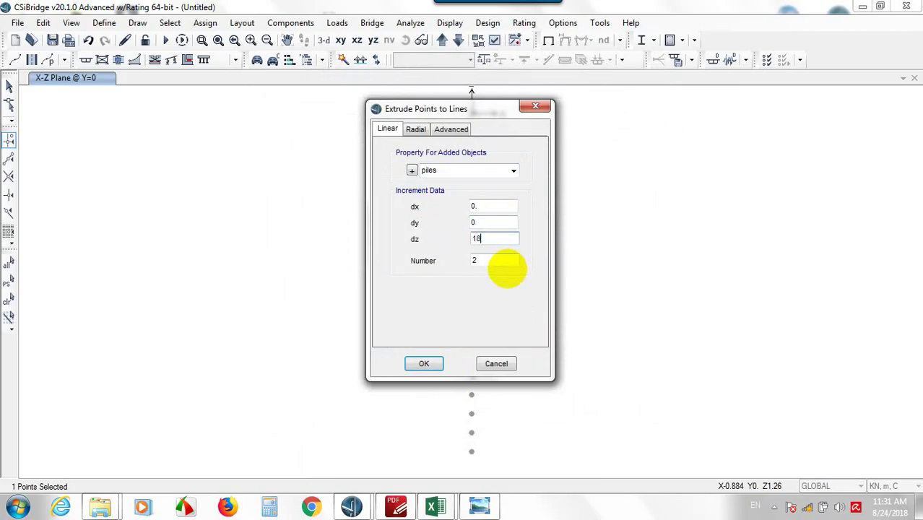
pyautogui.doubleClick(506, 264)
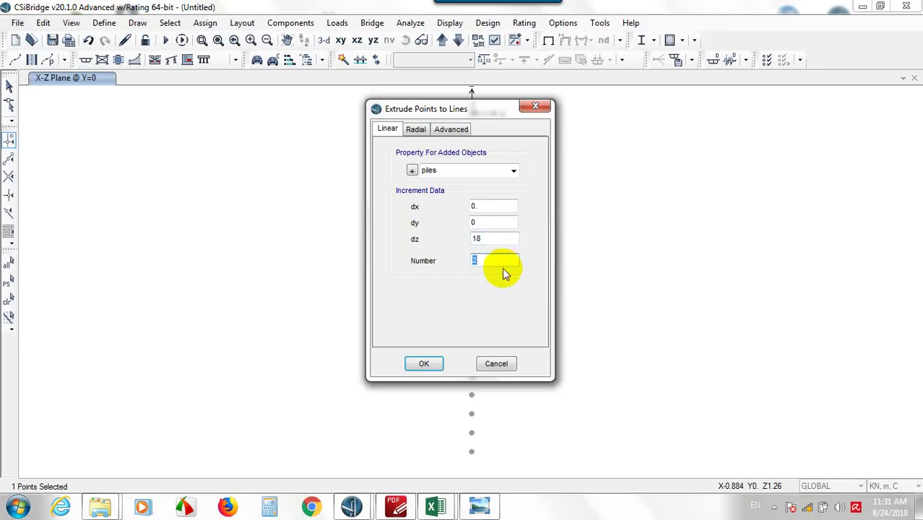
pyautogui.write('1')
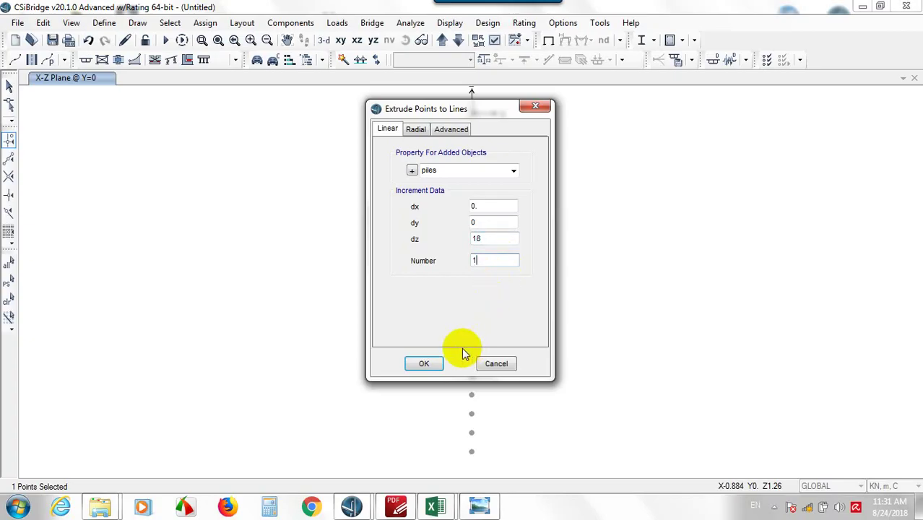
pyautogui.click(424, 365)
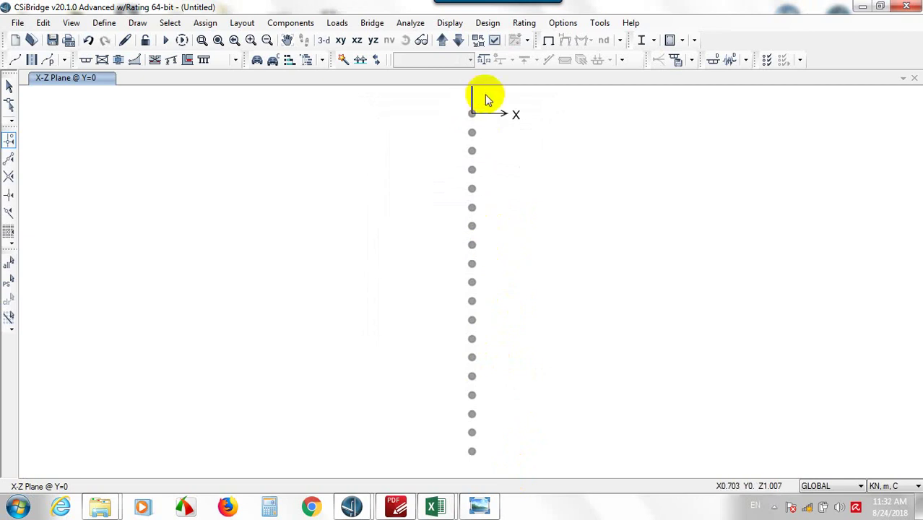
pyautogui.moveTo(486, 99); pyautogui.dragTo(433, 113)
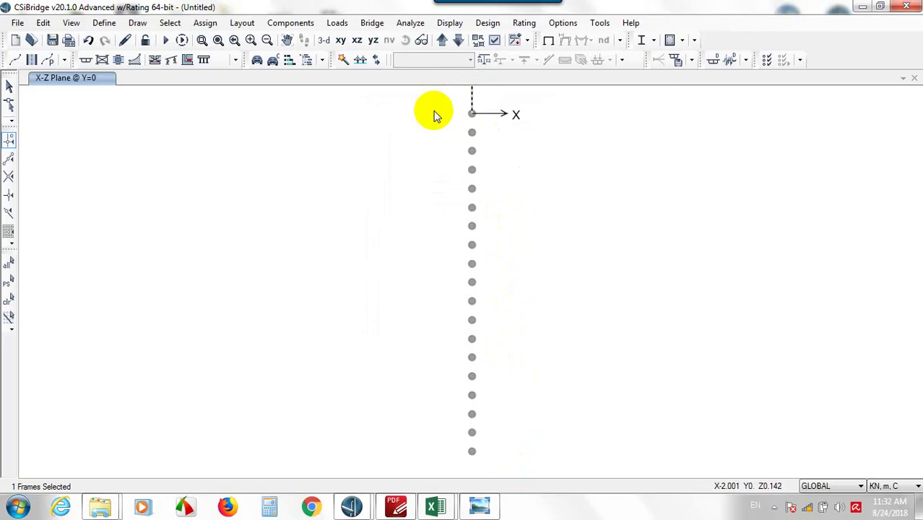
# Extrude the joint at the origin into a piles frame with dz set to -18 m.
pyautogui.click(470, 110)
pyautogui.click(472, 114)
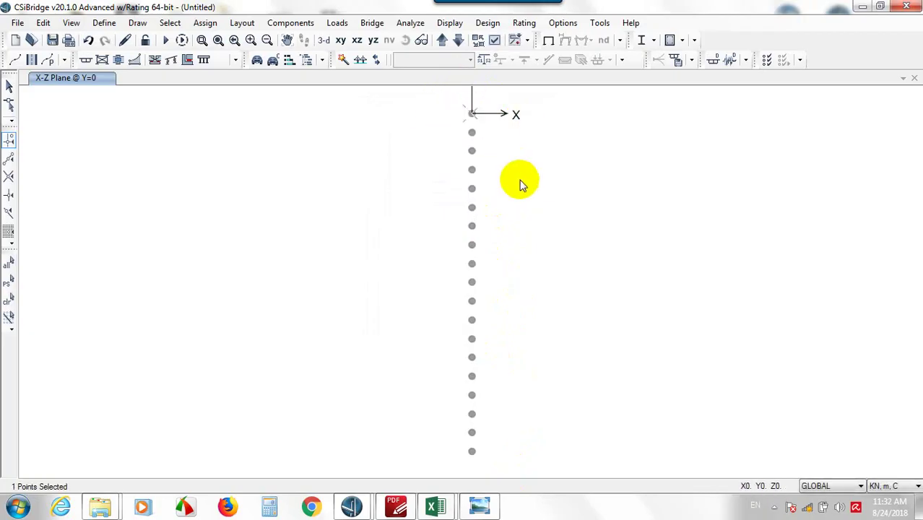
pyautogui.scroll(-2, 433, 310)
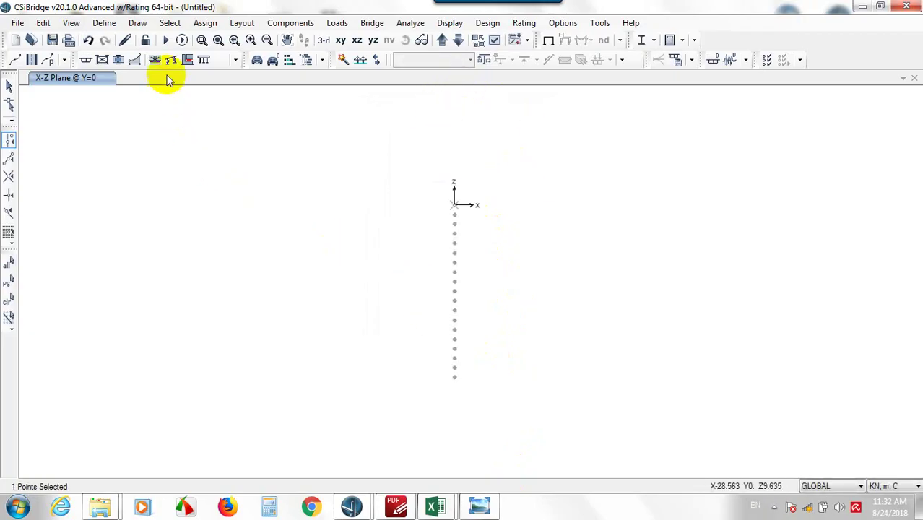
pyautogui.click(43, 22)
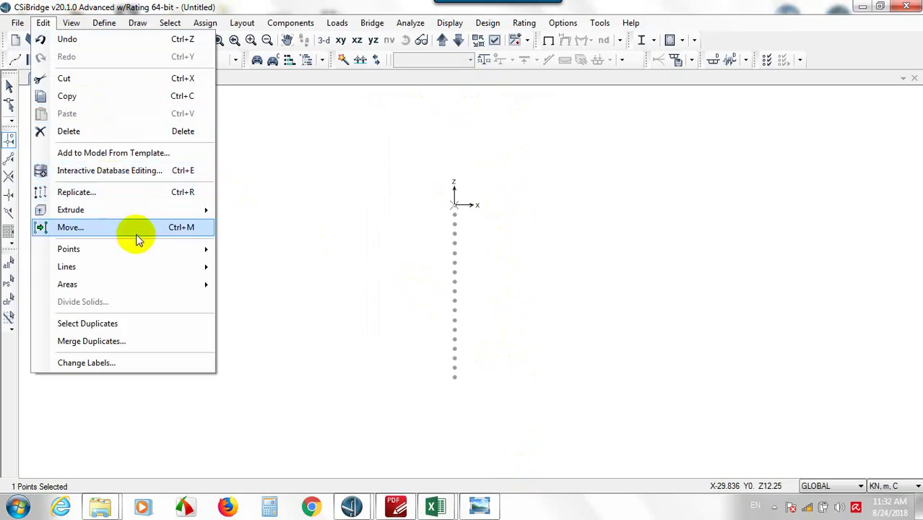
pyautogui.moveTo(210, 210)
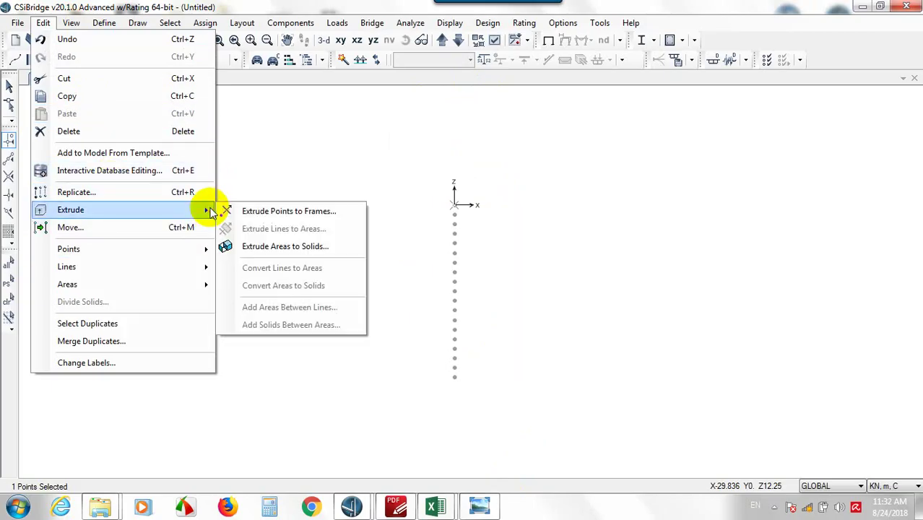
pyautogui.click(269, 211)
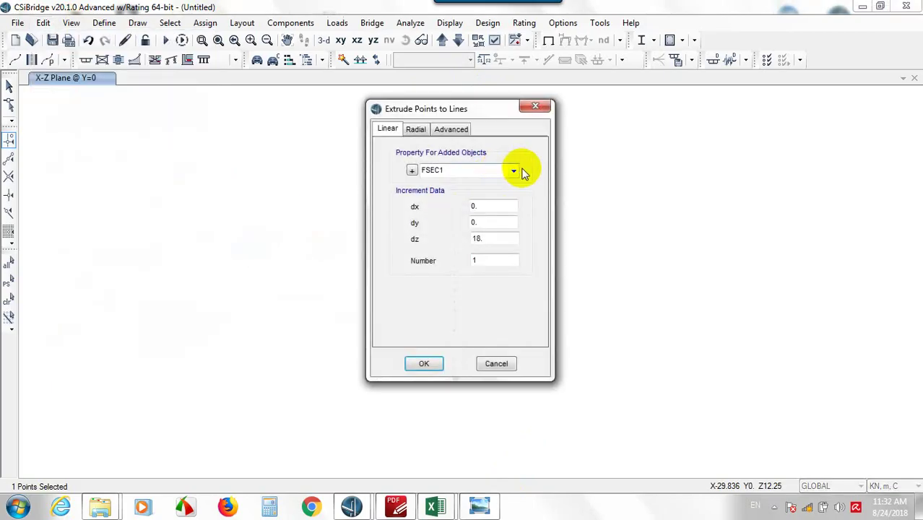
pyautogui.click(513, 171)
pyautogui.click(464, 203)
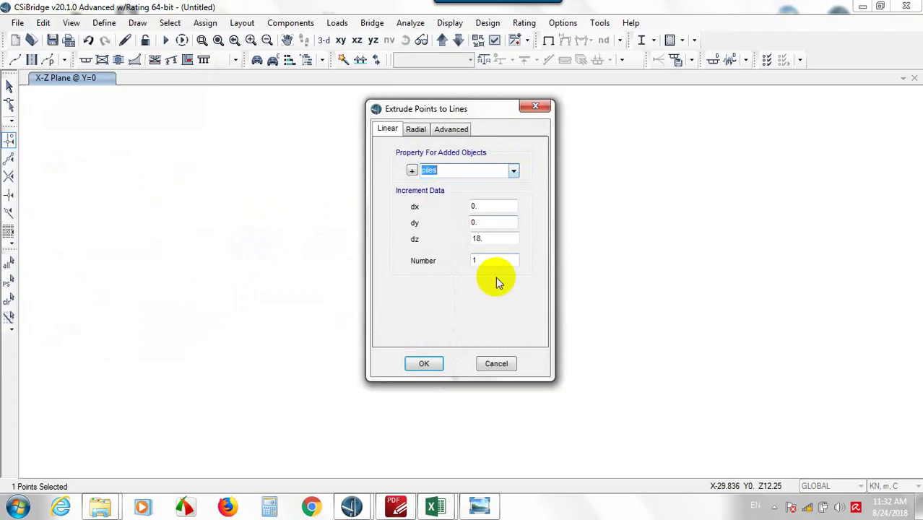
pyautogui.click(512, 239)
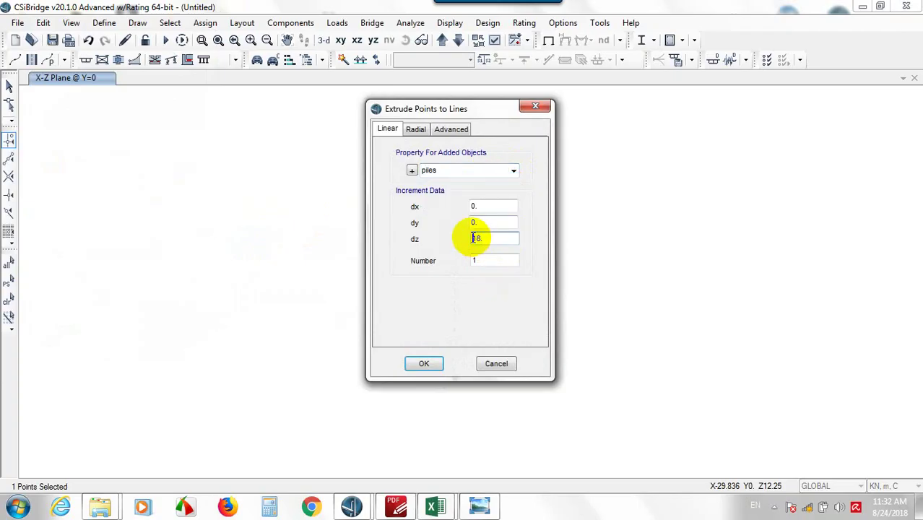
pyautogui.click(485, 266)
pyautogui.write('-')
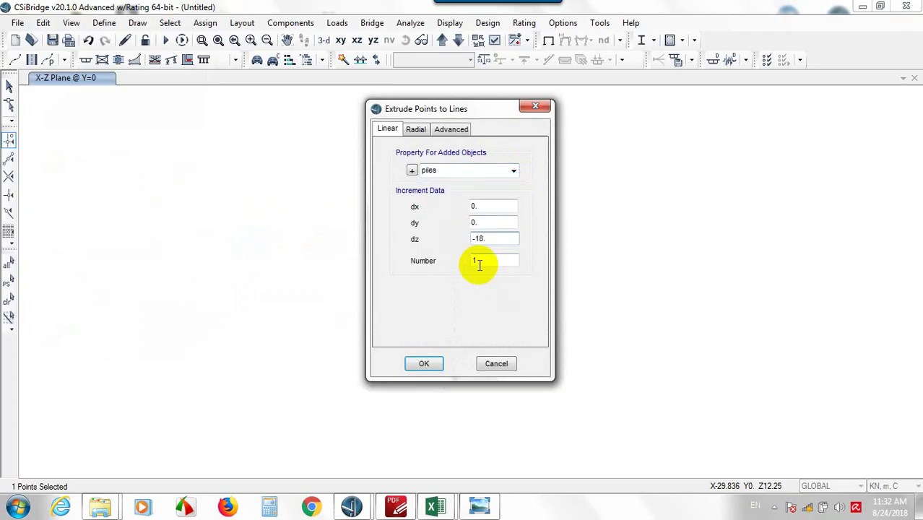
pyautogui.click(426, 364)
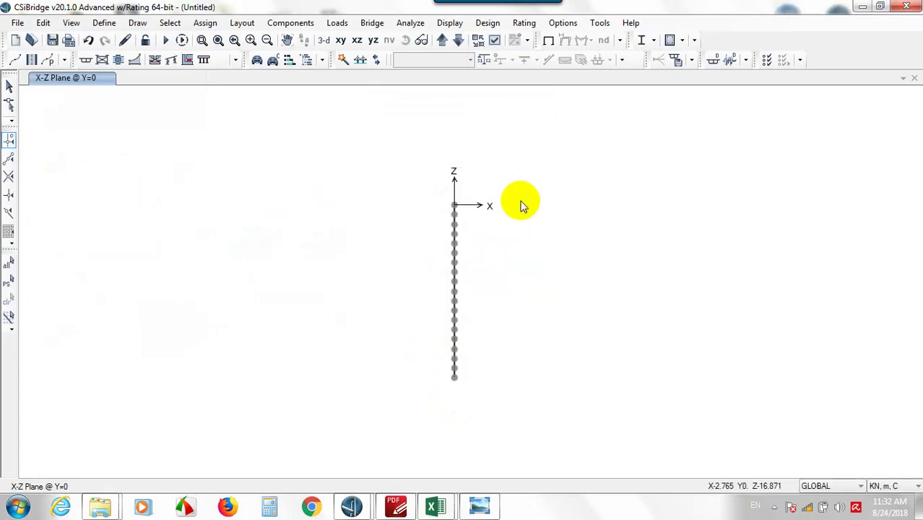
# Divide the pile frame by breaking it at its intersections with all the selected joints along its length.
pyautogui.scroll(2, 469, 386)
pyautogui.scroll(-3, 395, 418)
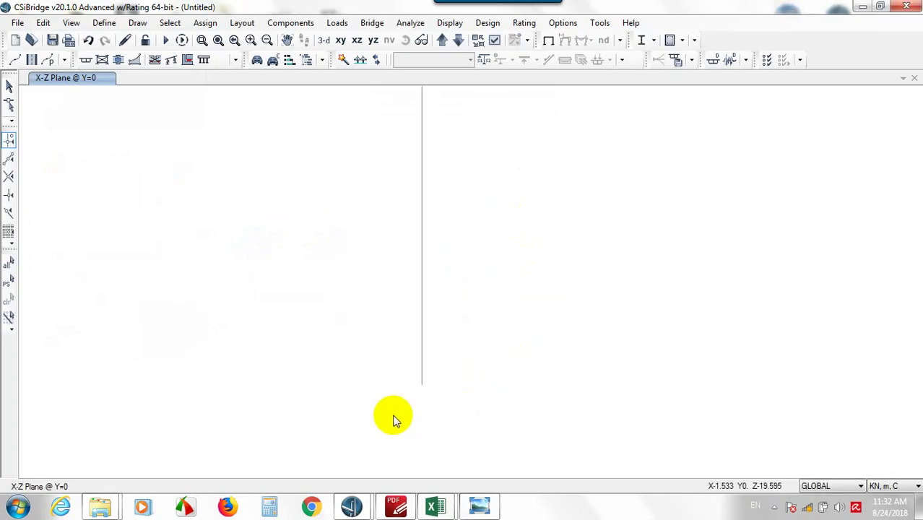
pyautogui.moveTo(510, 434); pyautogui.dragTo(339, 119)
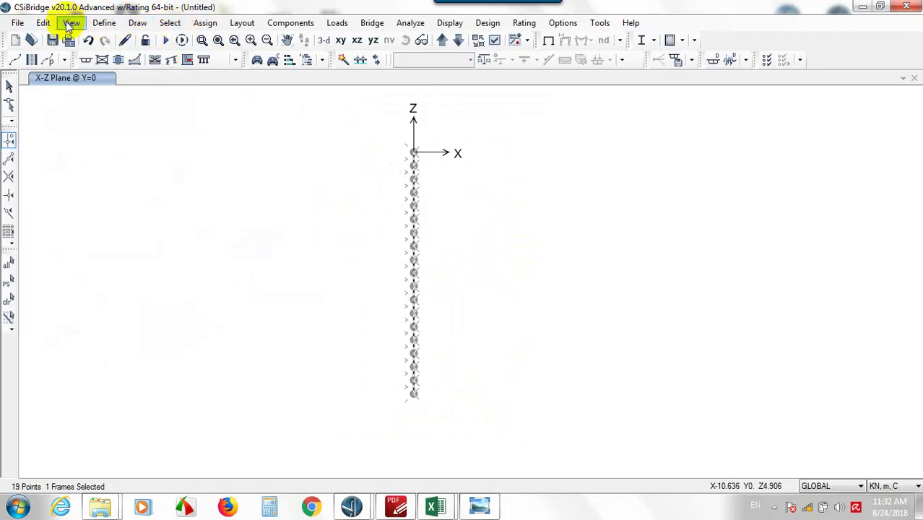
pyautogui.click(42, 22)
pyautogui.moveTo(70, 23)
pyautogui.moveTo(43, 22)
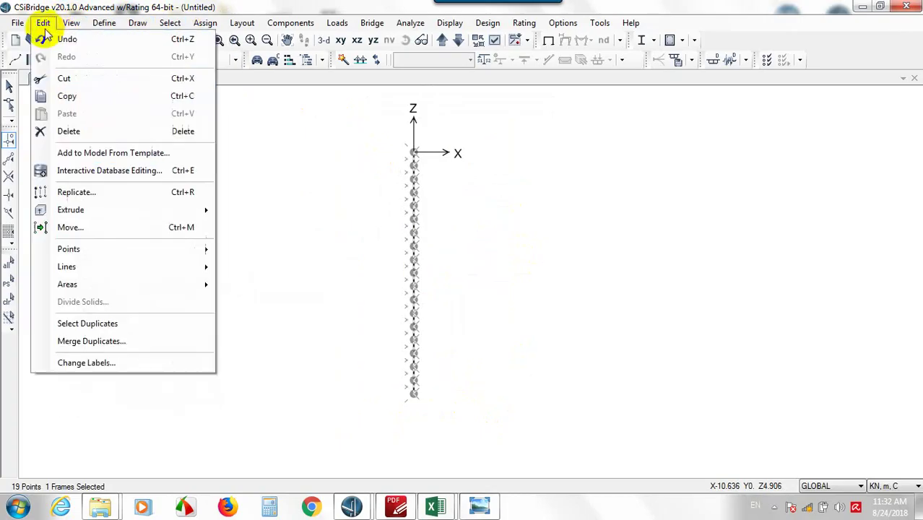
pyautogui.moveTo(188, 264)
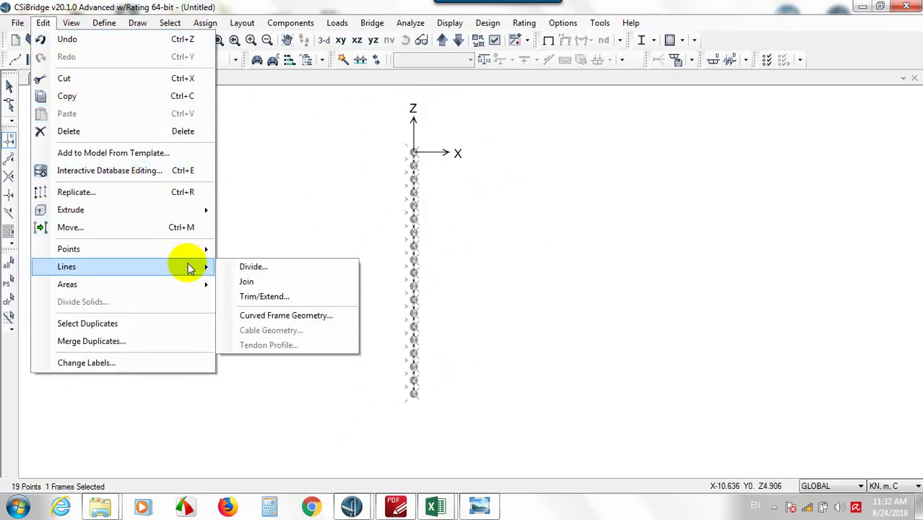
pyautogui.click(277, 264)
pyautogui.click(456, 189)
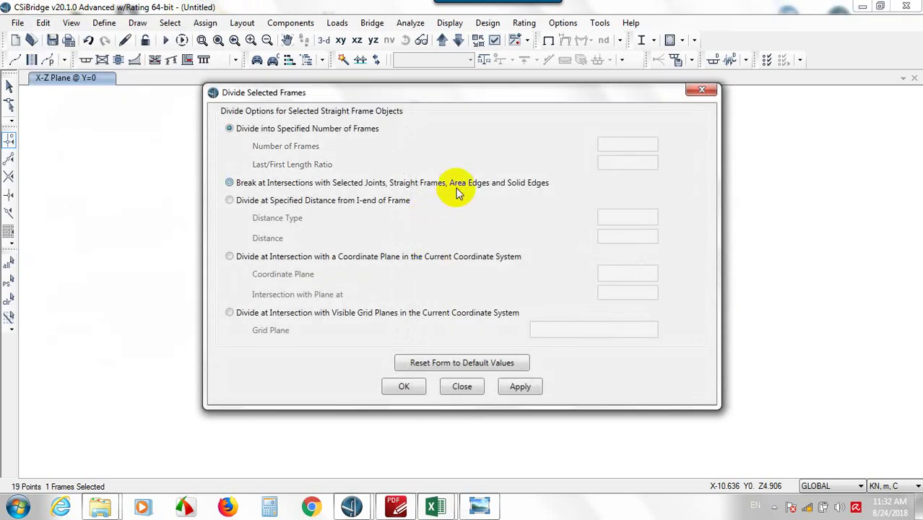
pyautogui.click(407, 386)
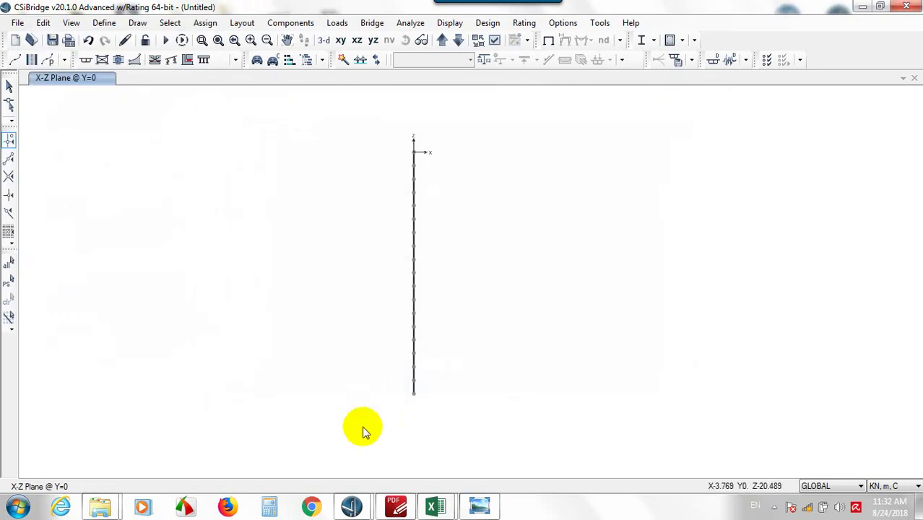
pyautogui.moveTo(362, 427); pyautogui.dragTo(503, 154)
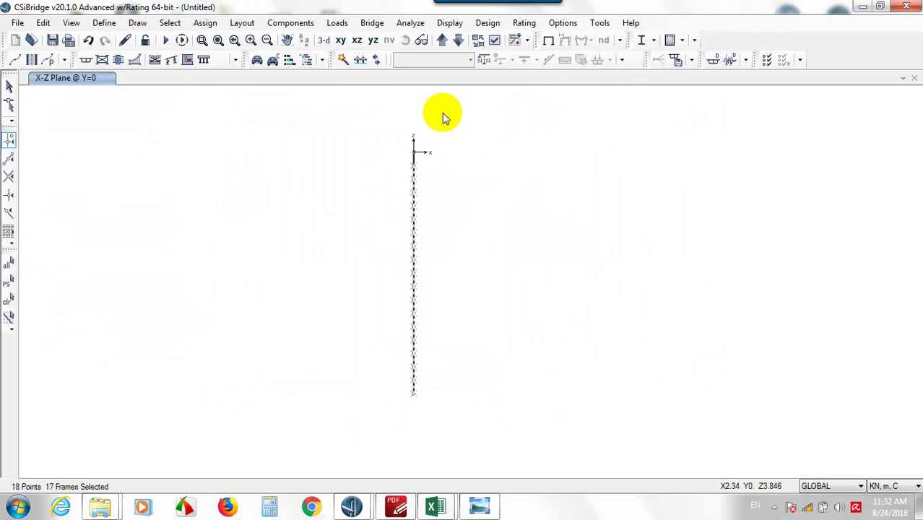
pyautogui.click(206, 23)
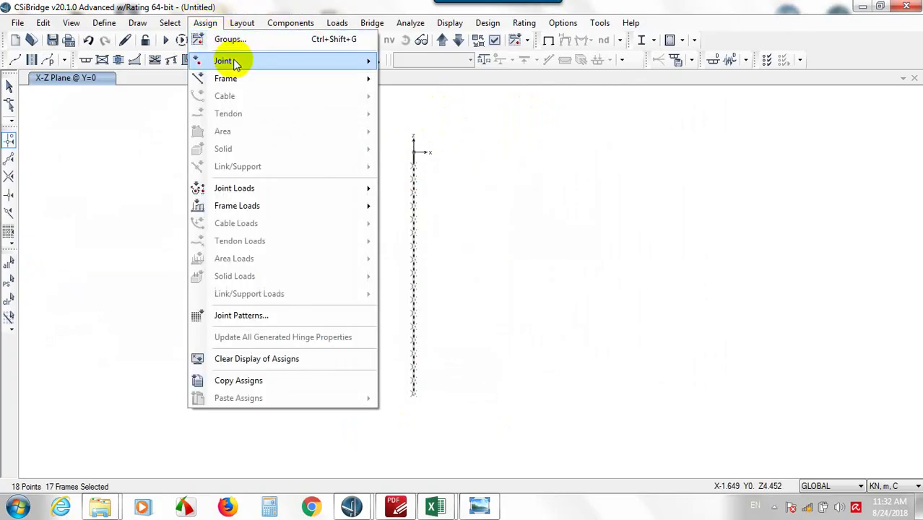
pyautogui.moveTo(232, 62)
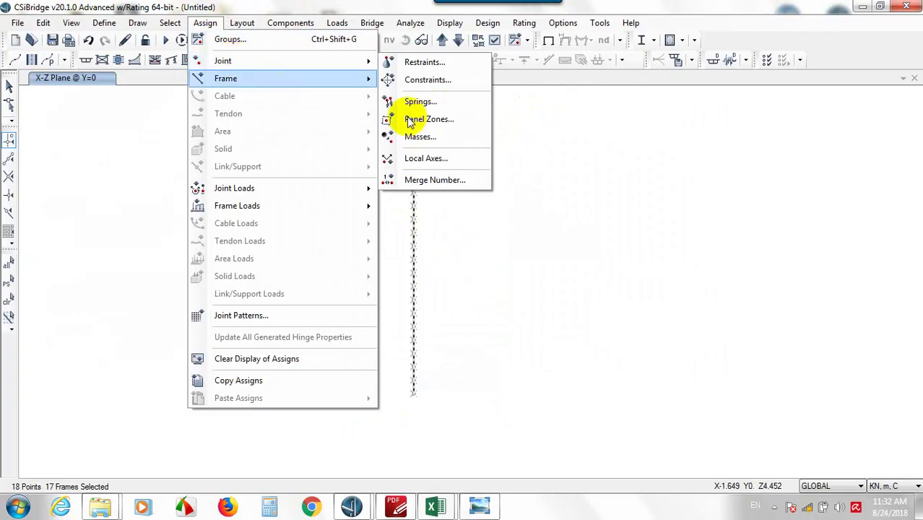
pyautogui.click(472, 193)
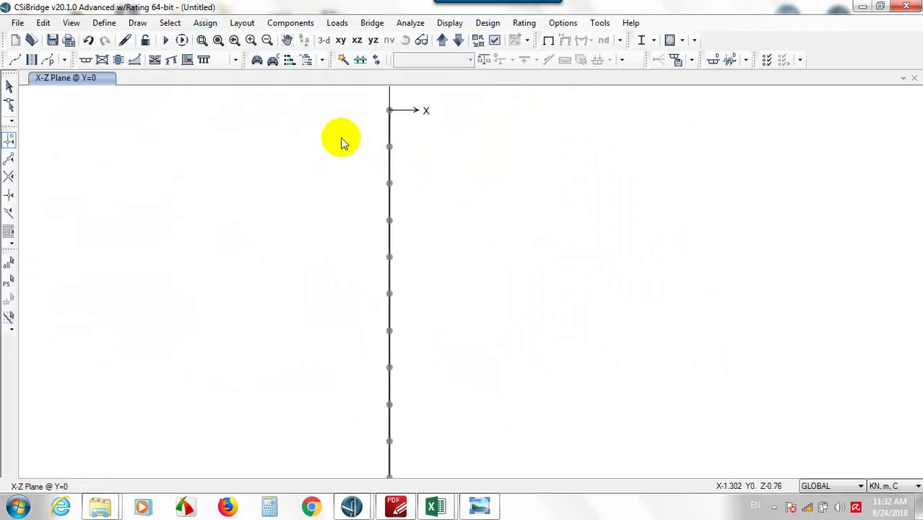
# Assign a simple local joint spring of 2000 kN/m in Translation 1 and 2 to the first joint below the pile head.
pyautogui.moveTo(340, 137); pyautogui.dragTo(505, 177)
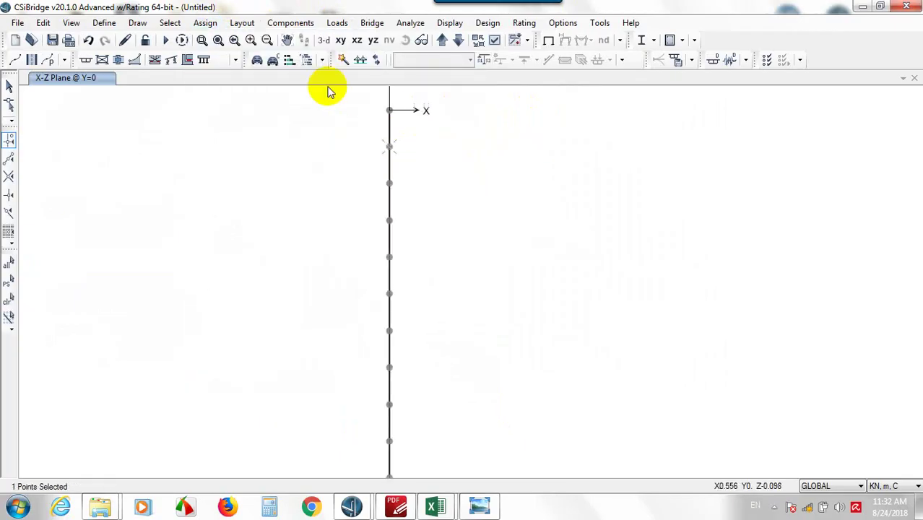
pyautogui.click(205, 23)
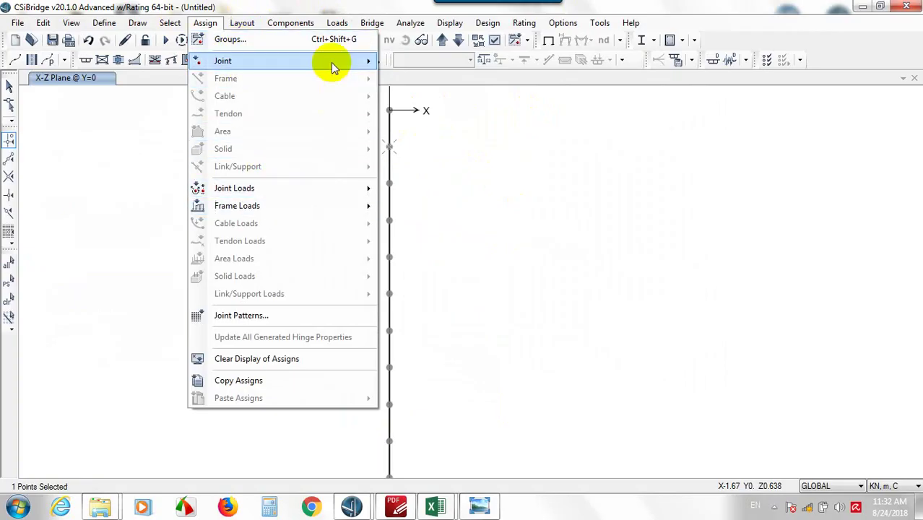
pyautogui.moveTo(329, 62)
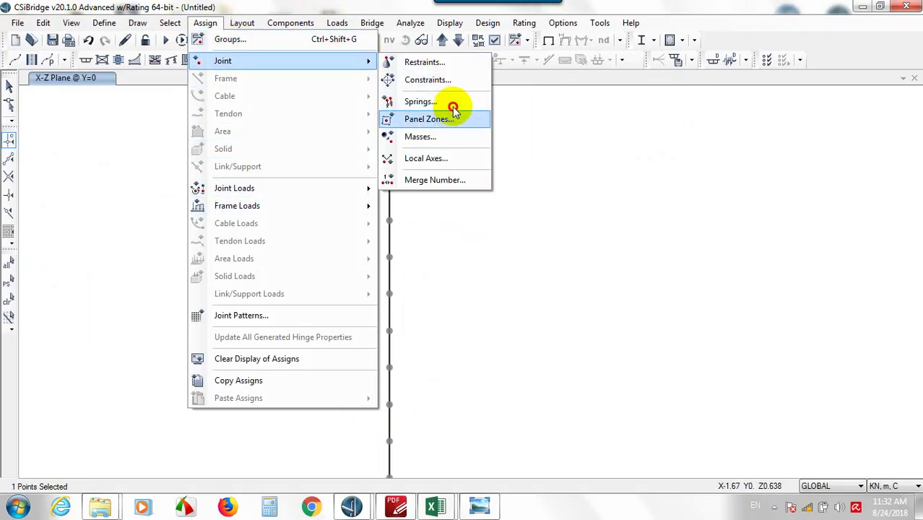
pyautogui.click(441, 102)
pyautogui.moveTo(523, 48); pyautogui.dragTo(677, 50)
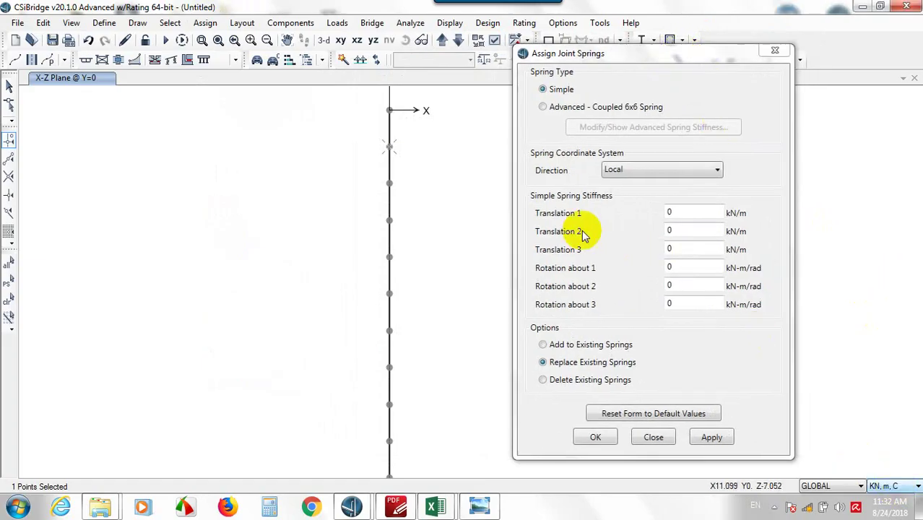
pyautogui.click(703, 209)
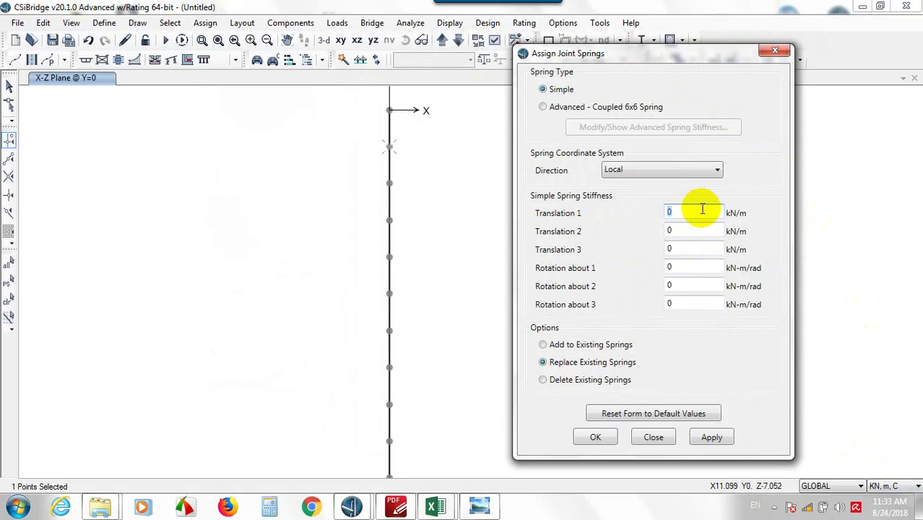
pyautogui.write('2000')
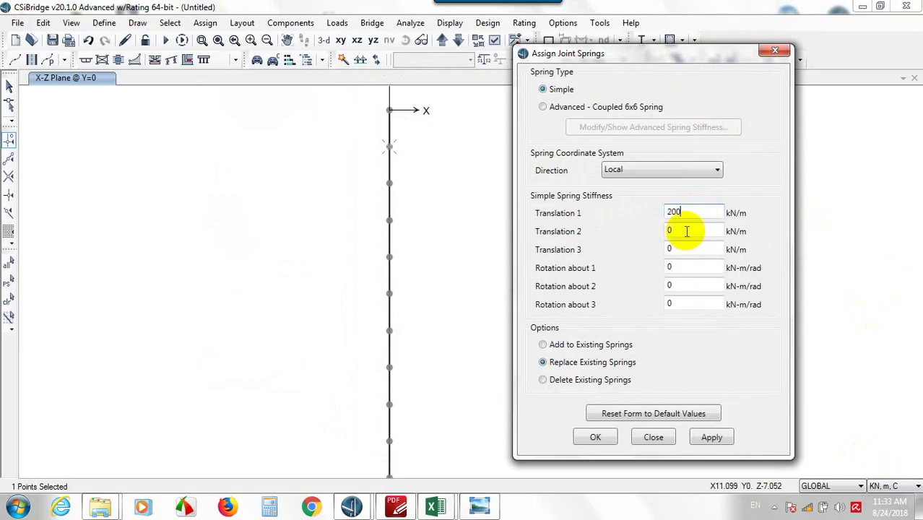
pyautogui.click(688, 227)
pyautogui.write('20')
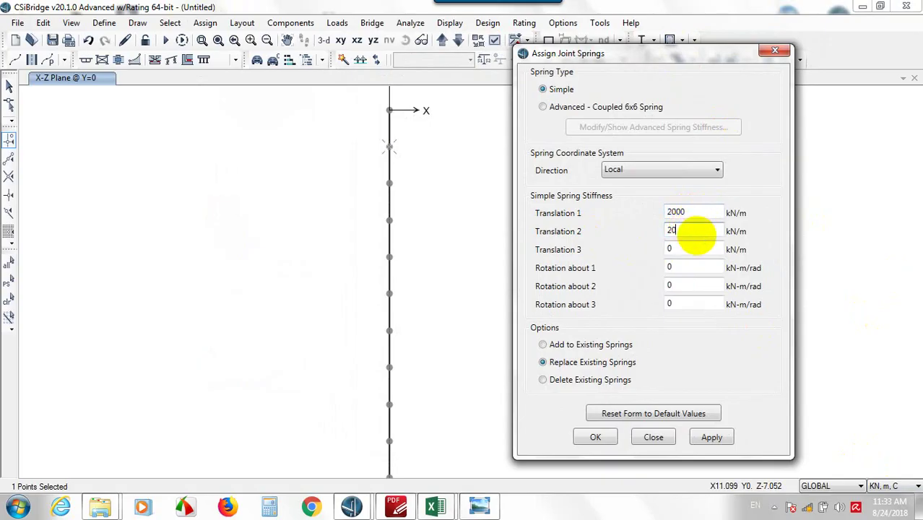
pyautogui.write('00')
pyautogui.click(712, 437)
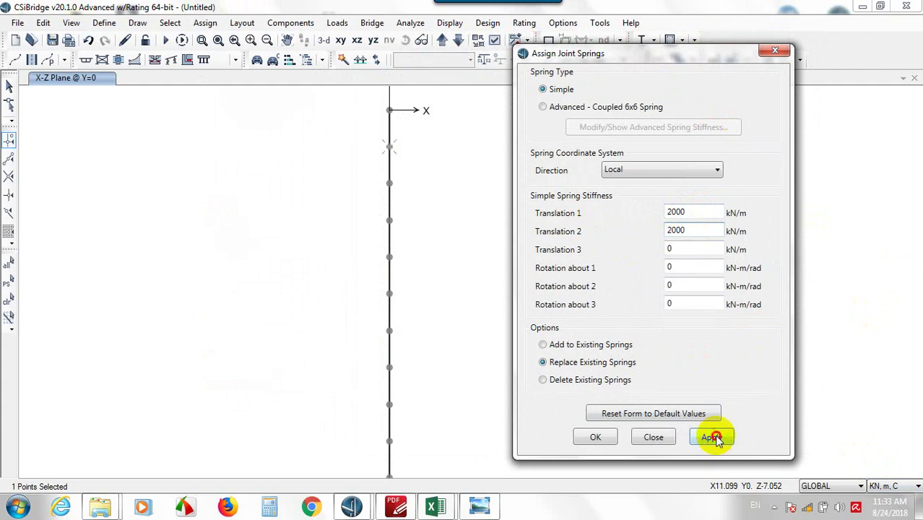
# Assign joint spring stiffness of 4000 kN/m in Translation 1 and 2 to the second joint below the pile head.
pyautogui.moveTo(321, 166); pyautogui.dragTo(477, 195)
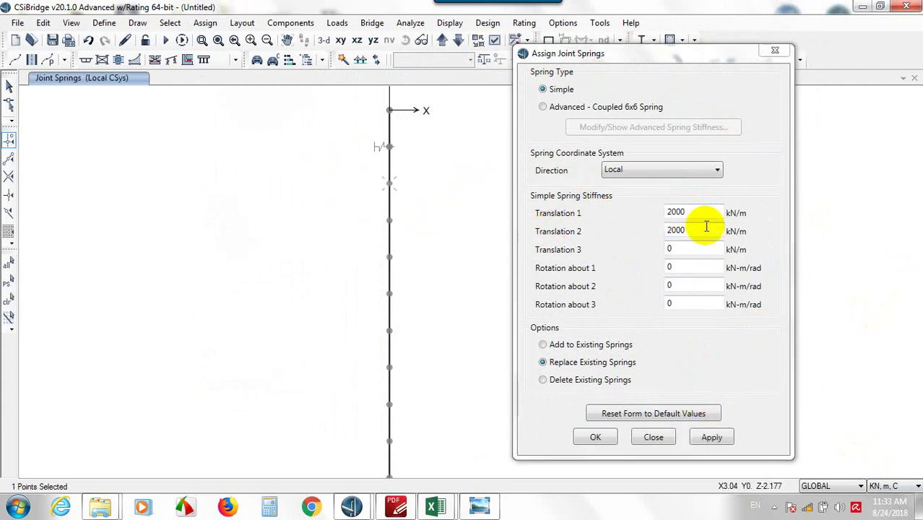
pyautogui.click(706, 211)
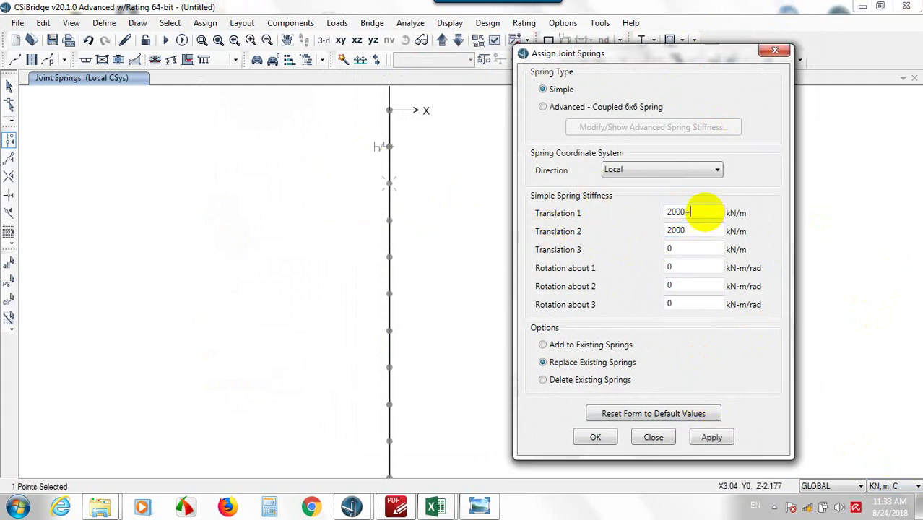
pyautogui.write('+2000')
pyautogui.click(696, 215)
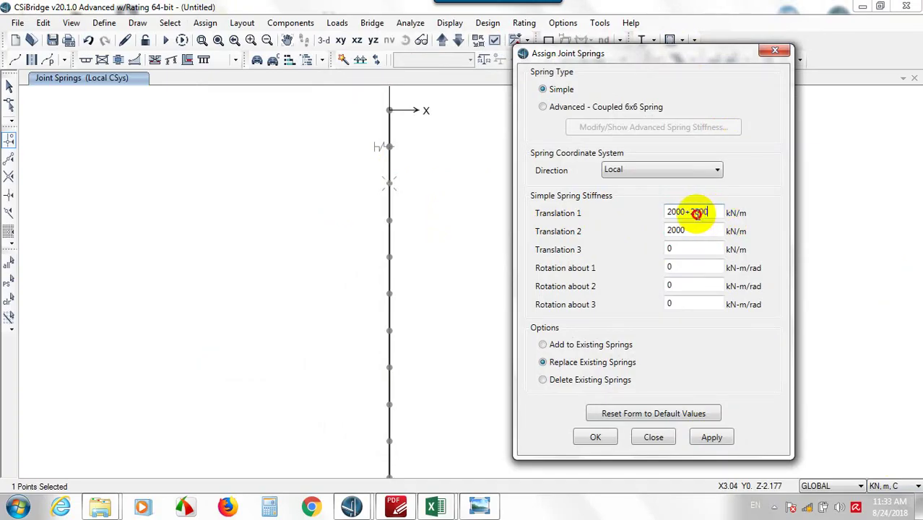
pyautogui.doubleClick(684, 214)
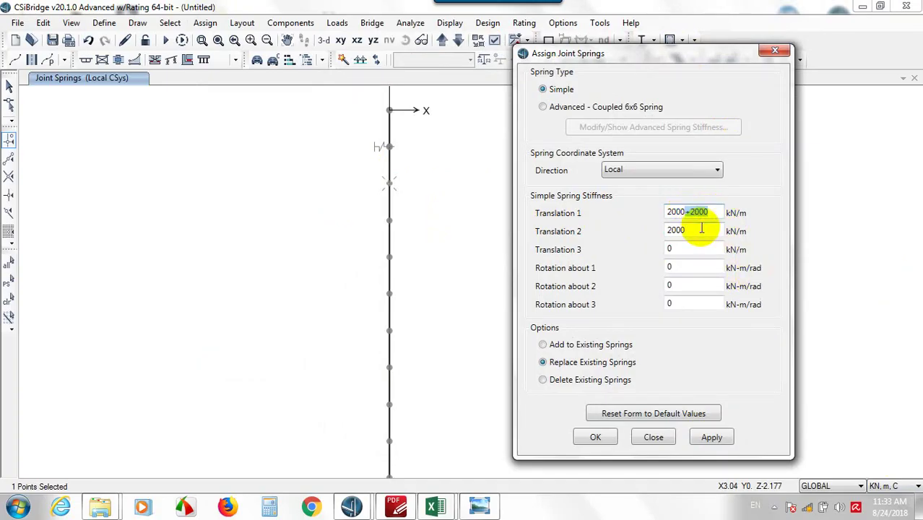
pyautogui.write('+2000')
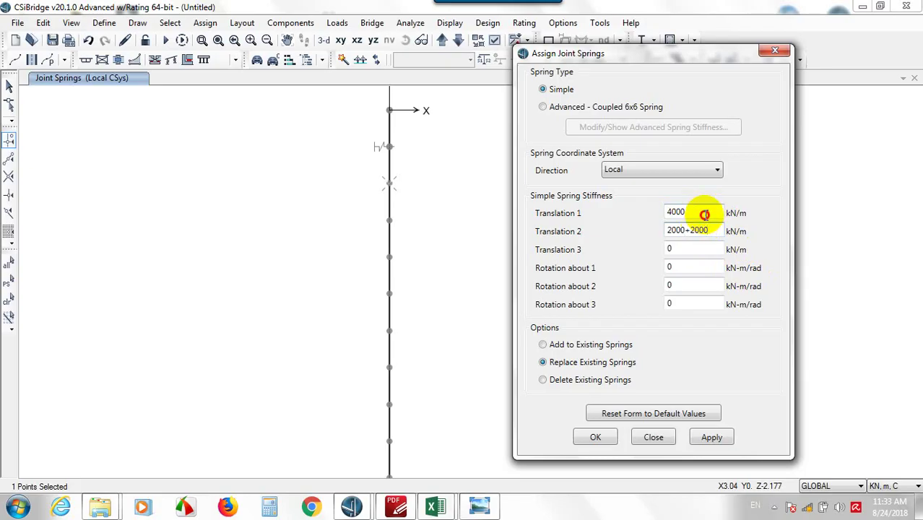
pyautogui.click(712, 437)
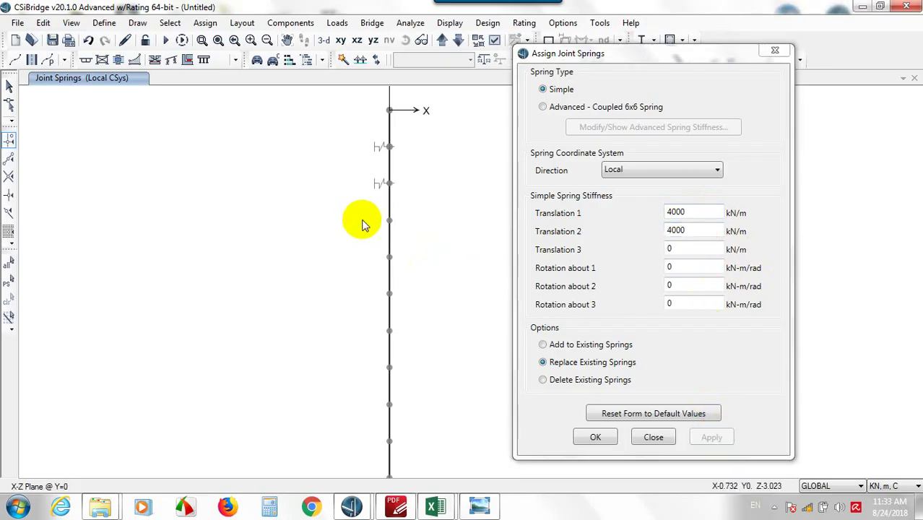
# Assign joint spring stiffness of 6000 kN/m in Translation 1 and 2 to the third joint below the pile head.
pyautogui.moveTo(362, 216); pyautogui.dragTo(438, 240)
pyautogui.click(715, 211)
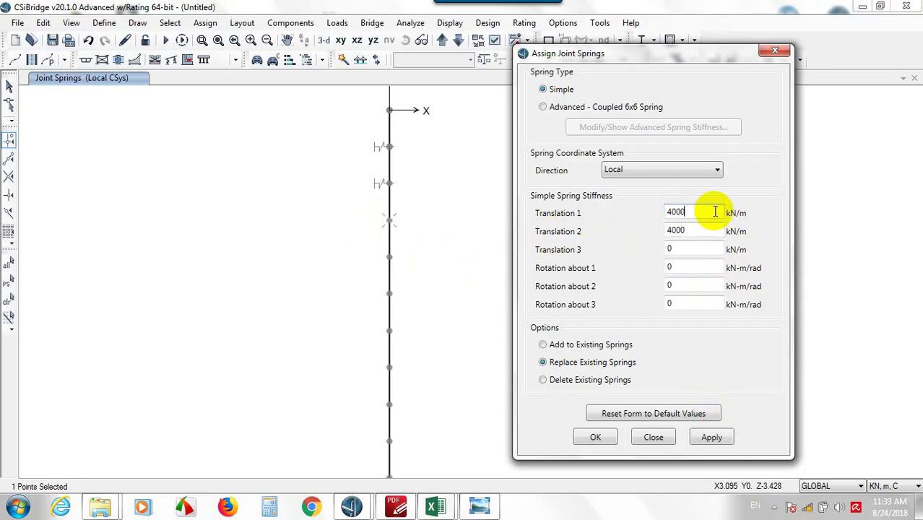
pyautogui.write('+2000')
pyautogui.click(709, 231)
pyautogui.write('+2000')
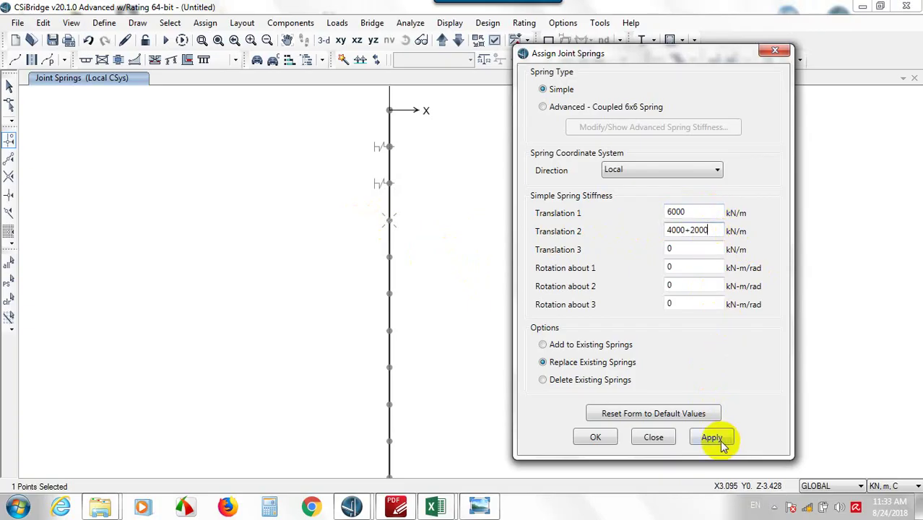
pyautogui.click(711, 437)
# Assign joint spring stiffness of 8000 kN/m in Translation 1 and 2 to the fourth joint below the pile head.
pyautogui.moveTo(335, 235); pyautogui.dragTo(443, 275)
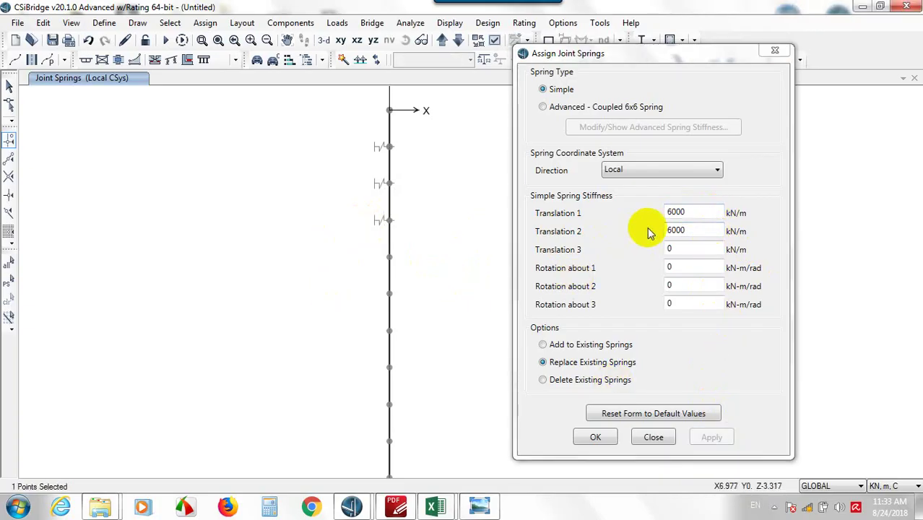
pyautogui.click(713, 209)
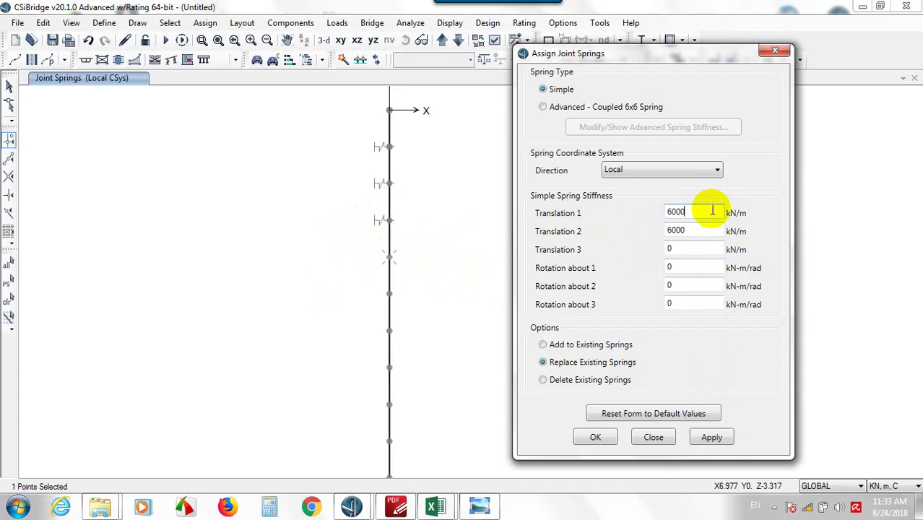
pyautogui.write('+2000')
pyautogui.write('+2000')
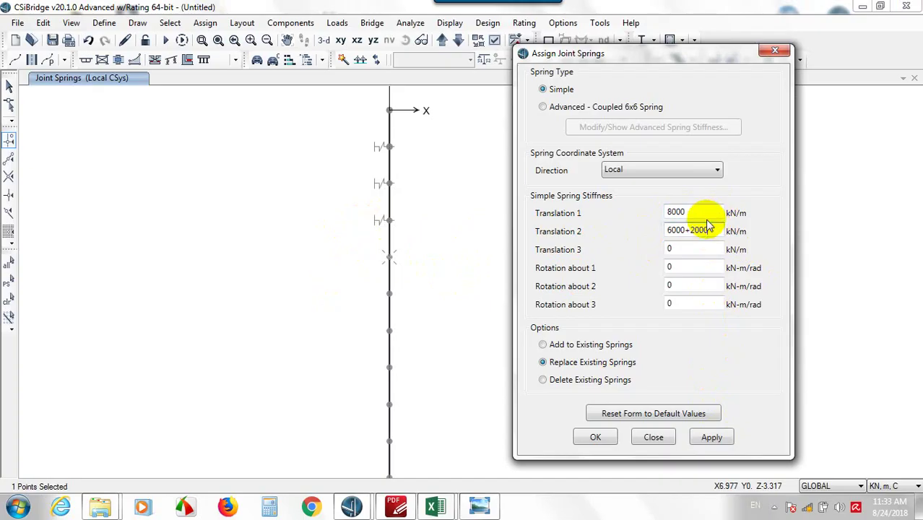
pyautogui.click(707, 212)
pyautogui.click(711, 437)
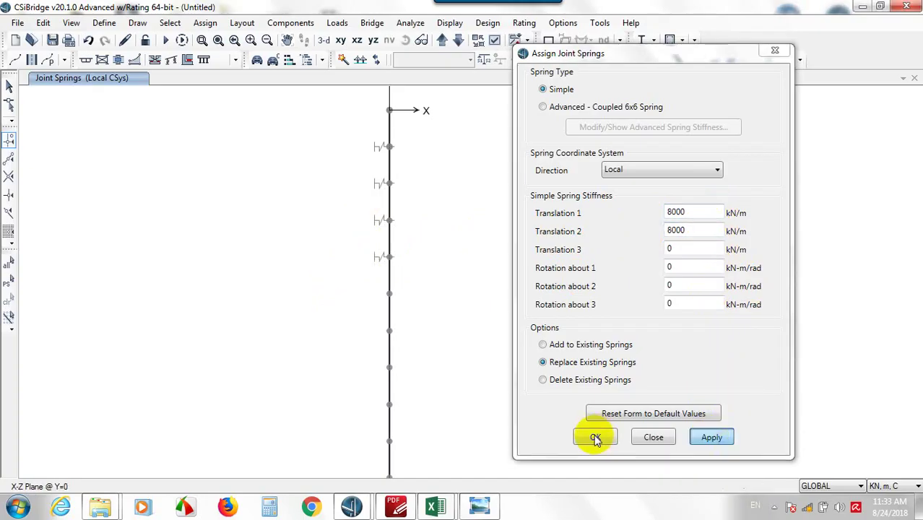
# Assign joint spring stiffness of 10000 kN/m in Translation 1 and 2 to the fifth joint below the pile head.
pyautogui.moveTo(340, 276); pyautogui.dragTo(459, 322)
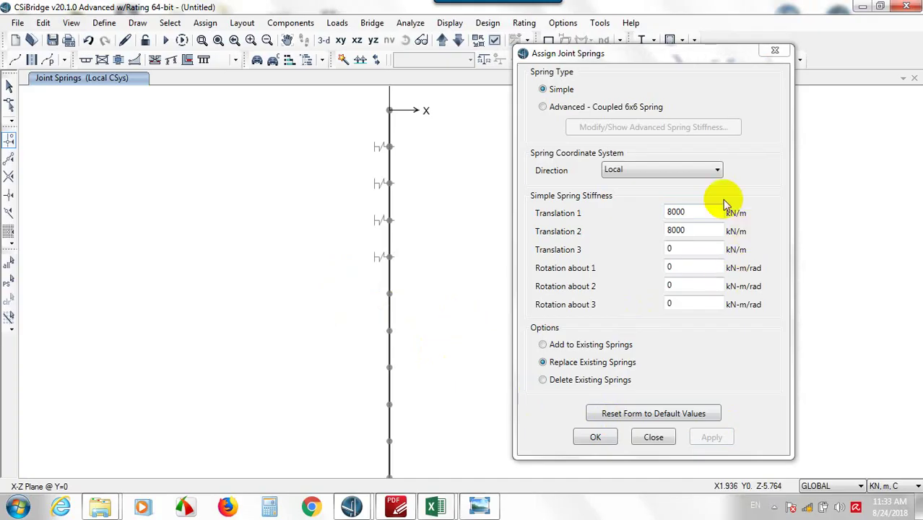
pyautogui.doubleClick(683, 212)
pyautogui.click(707, 210)
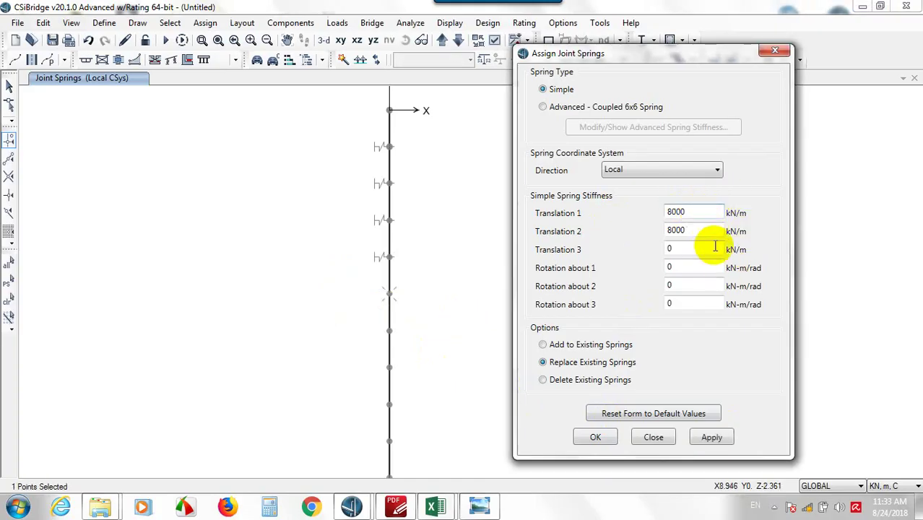
pyautogui.click(713, 230)
pyautogui.write('+2000')
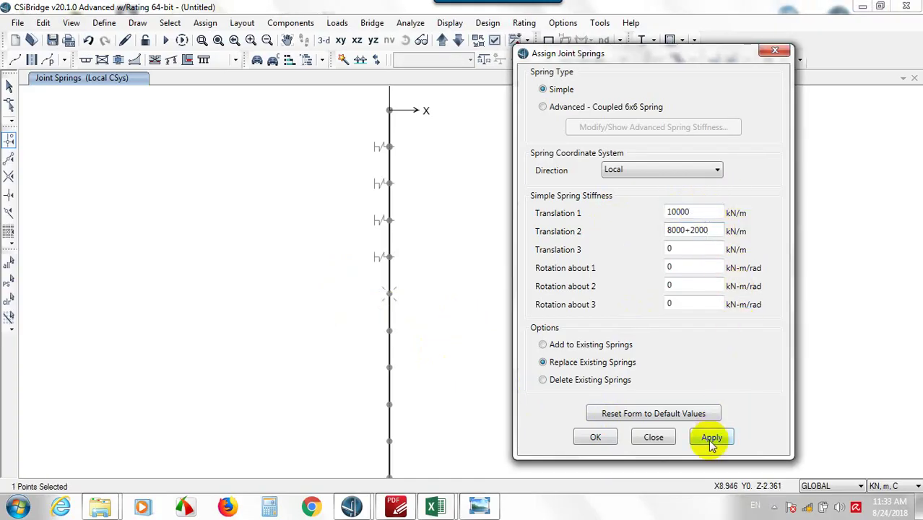
pyautogui.click(711, 436)
# Assign joint spring stiffness of 12000 kN/m in Translation 1 and 2 to the sixth joint below the pile head.
pyautogui.moveTo(336, 315); pyautogui.dragTo(447, 341)
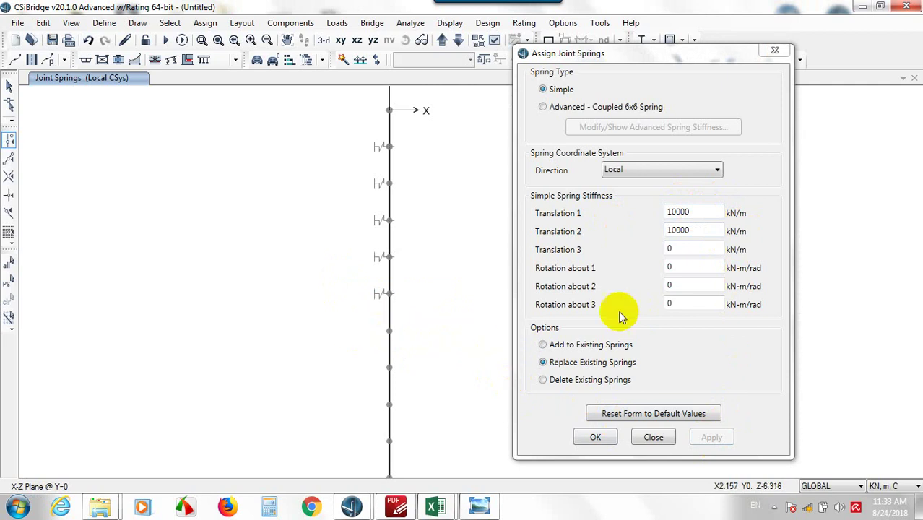
pyautogui.click(698, 214)
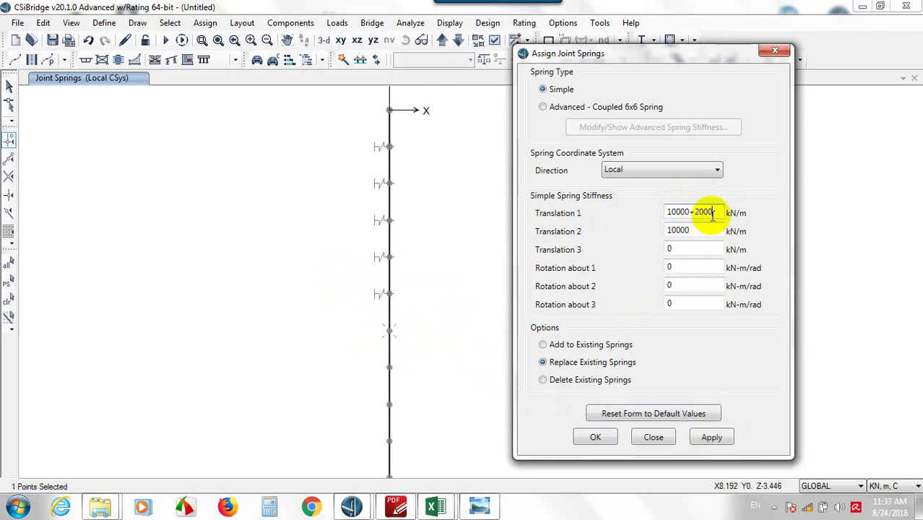
pyautogui.click(709, 230)
pyautogui.write('+2000')
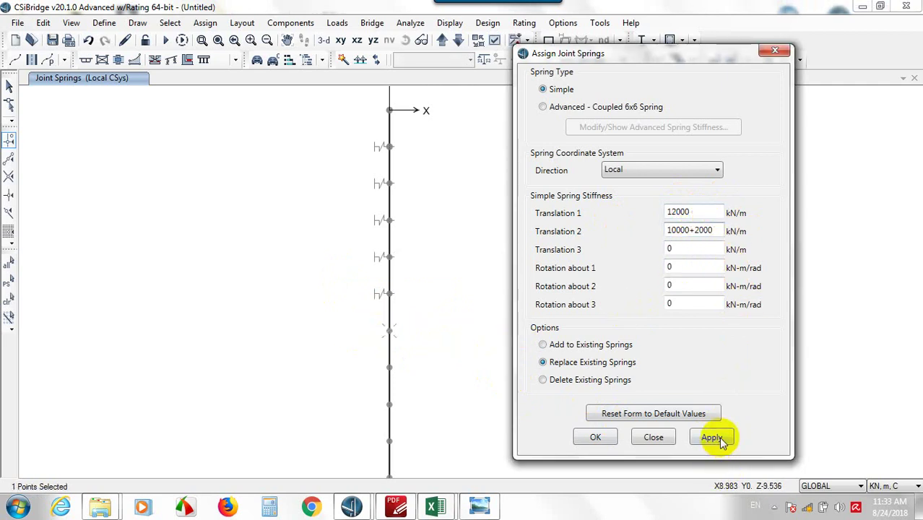
pyautogui.click(712, 437)
# Assign joint spring stiffness of 14000 kN/m in Translation 1 and 2 to the seventh joint below the pile head.
pyautogui.moveTo(319, 350); pyautogui.dragTo(501, 413)
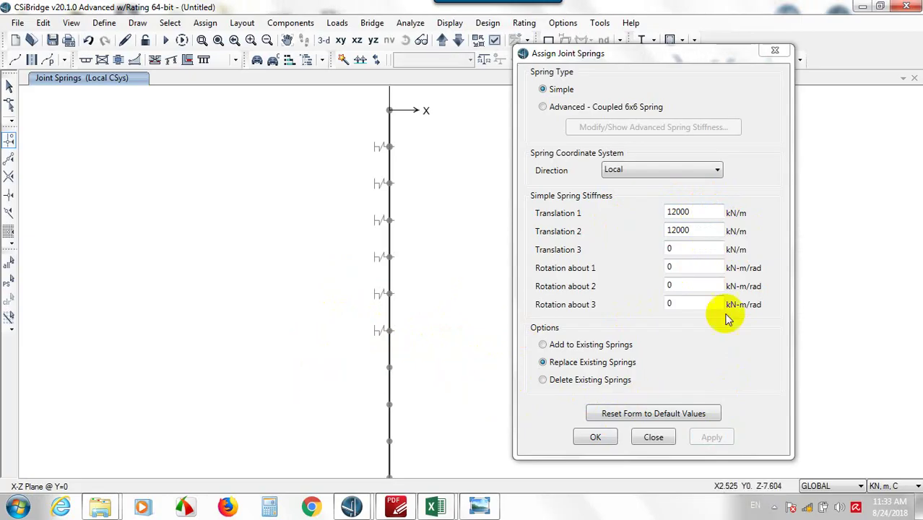
pyautogui.click(692, 214)
pyautogui.write('+2000')
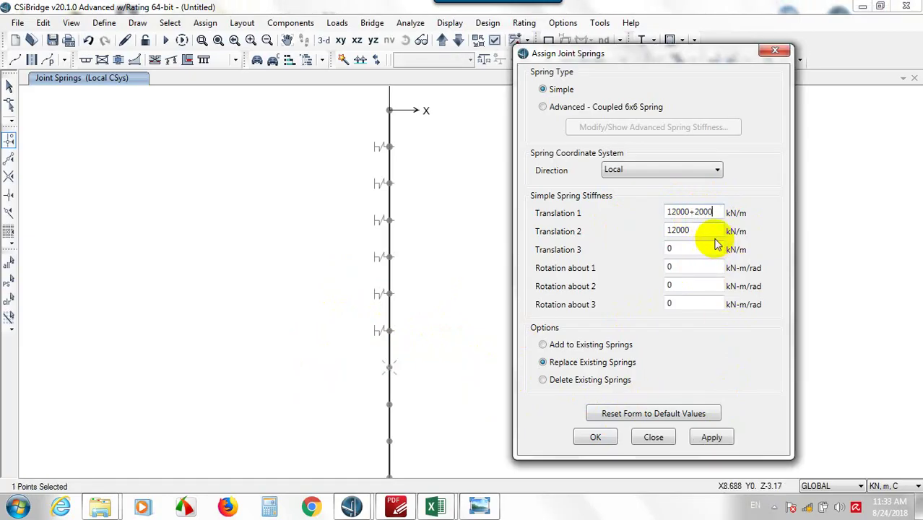
pyautogui.click(714, 231)
pyautogui.write('+2000')
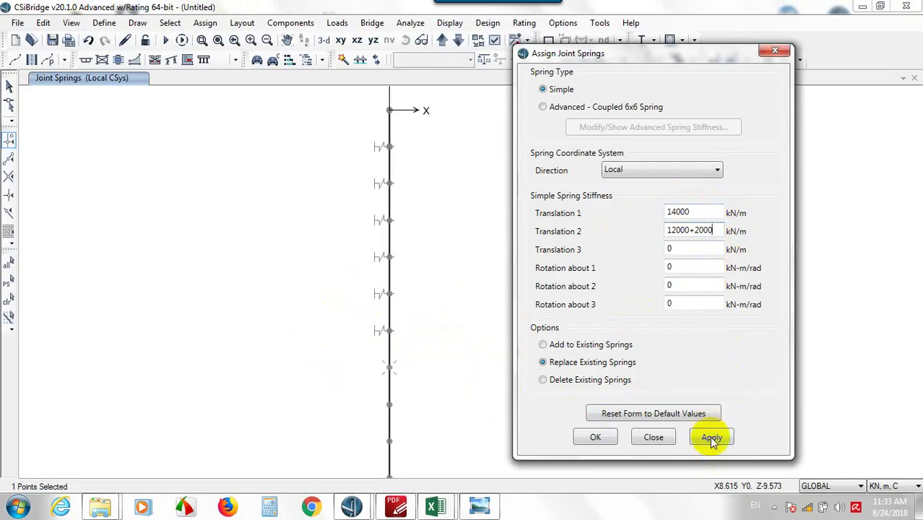
pyautogui.click(711, 437)
# Assign joint spring stiffness of 16000 kN/m in Translation 1 and 2 to the eighth joint below the pile head.
pyautogui.moveTo(360, 390); pyautogui.dragTo(446, 420)
pyautogui.click(706, 211)
pyautogui.write('+2000')
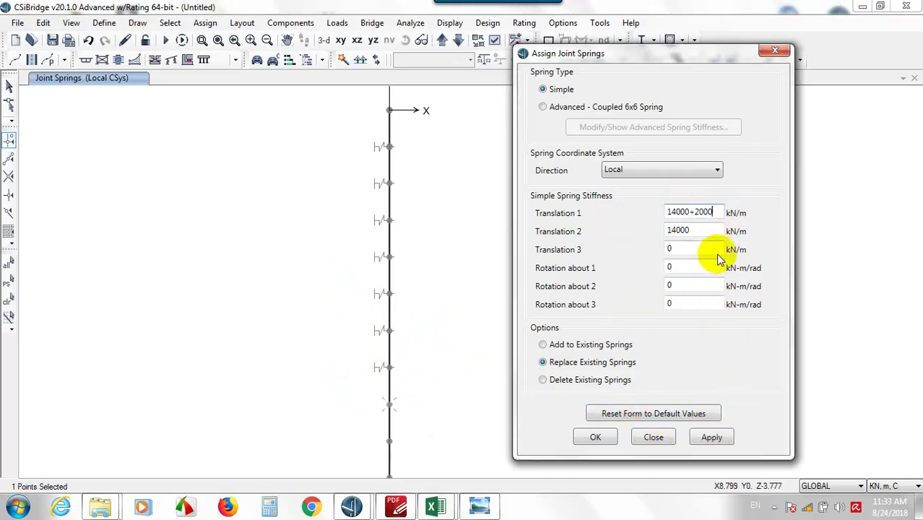
pyautogui.click(713, 230)
pyautogui.write('+2000')
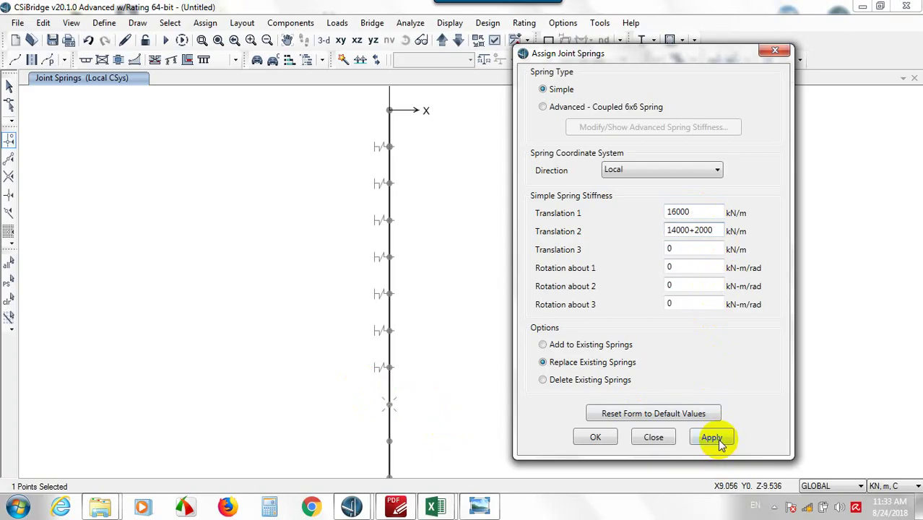
pyautogui.click(711, 437)
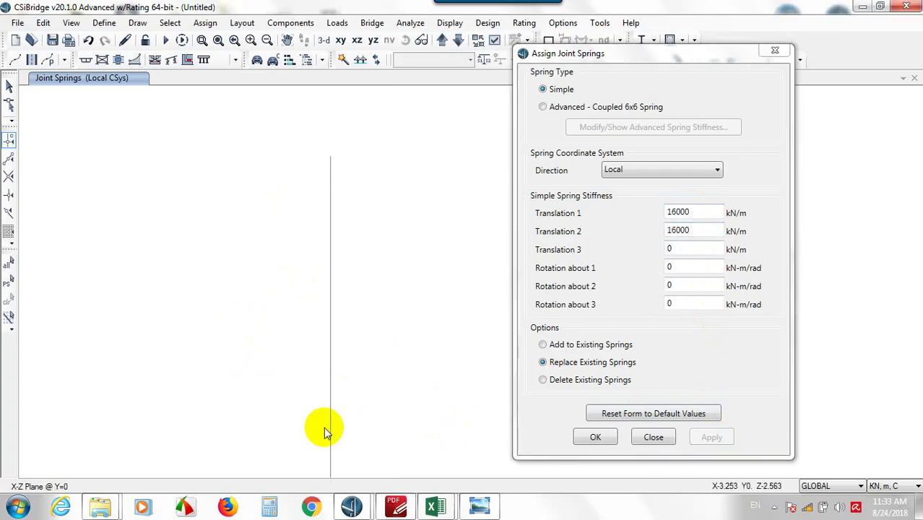
# Assign joint spring stiffness of 18000 kN/m in Translation 1 and 2 to the ninth joint below the pile head.
pyautogui.click(286, 39)
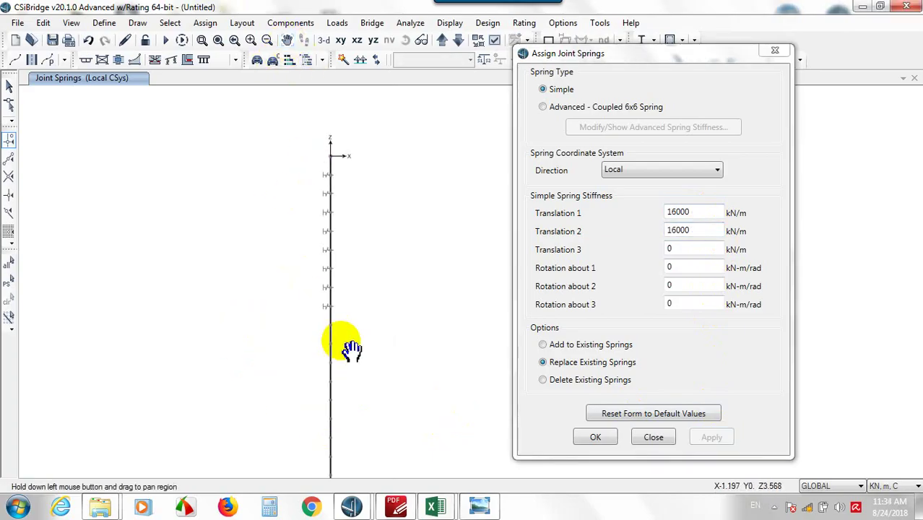
pyautogui.moveTo(351, 350); pyautogui.dragTo(360, 254)
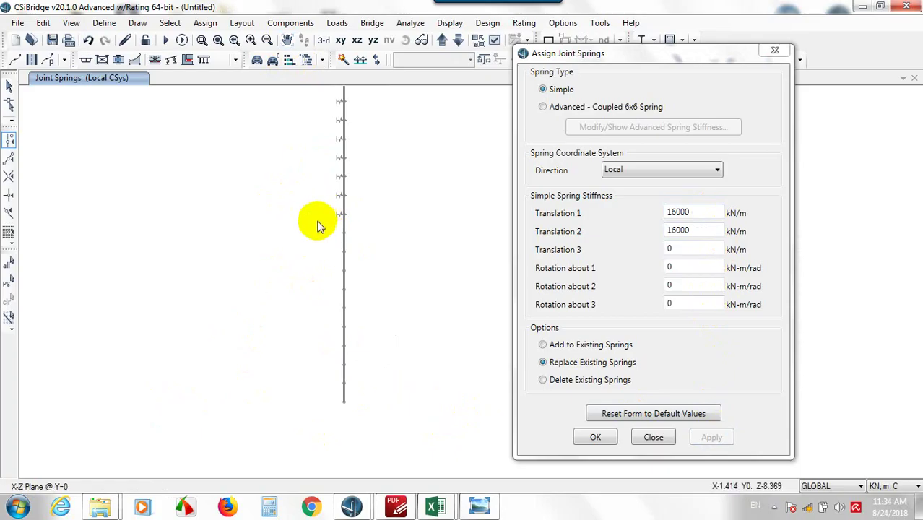
pyautogui.moveTo(317, 225); pyautogui.dragTo(393, 242)
pyautogui.click(703, 209)
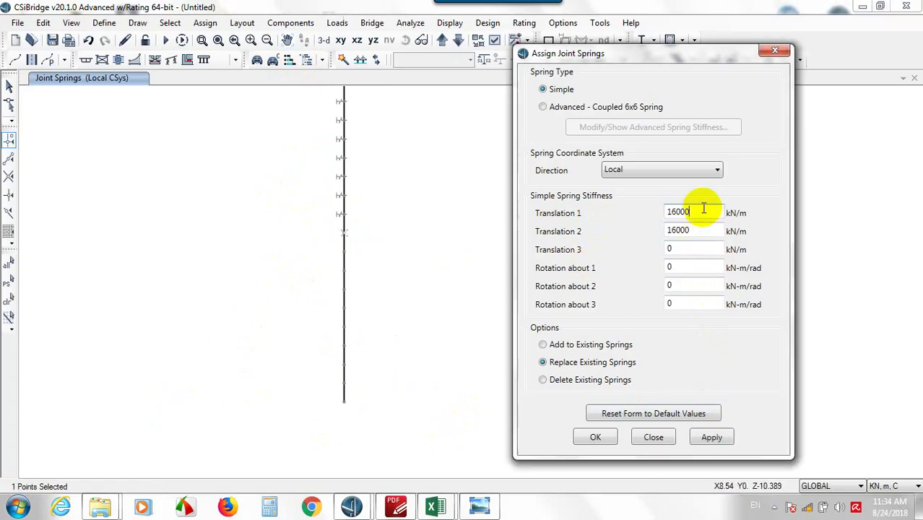
pyautogui.click(715, 233)
pyautogui.write('+2000')
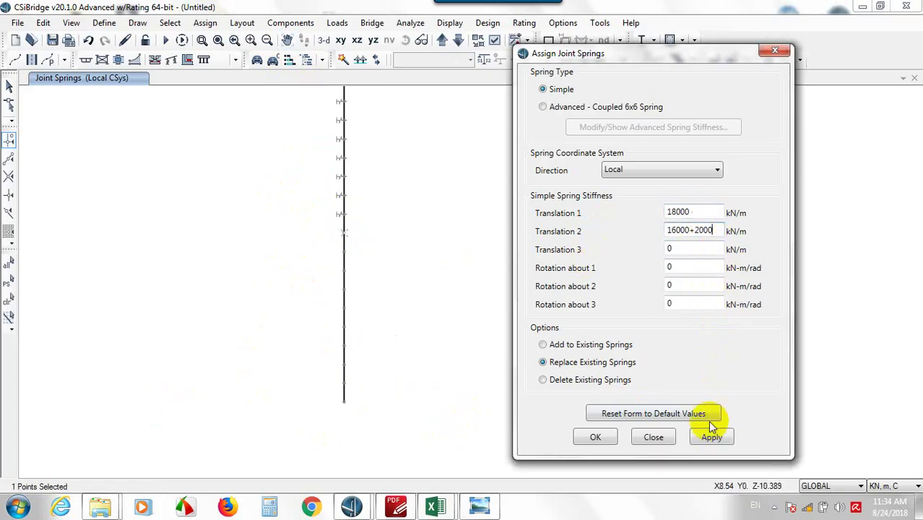
pyautogui.click(710, 439)
# Assign joint spring stiffness of 20000 kN/m in Translation 1 and 2 to the tenth joint below the pile head.
pyautogui.moveTo(294, 254); pyautogui.dragTo(403, 253)
pyautogui.click(709, 213)
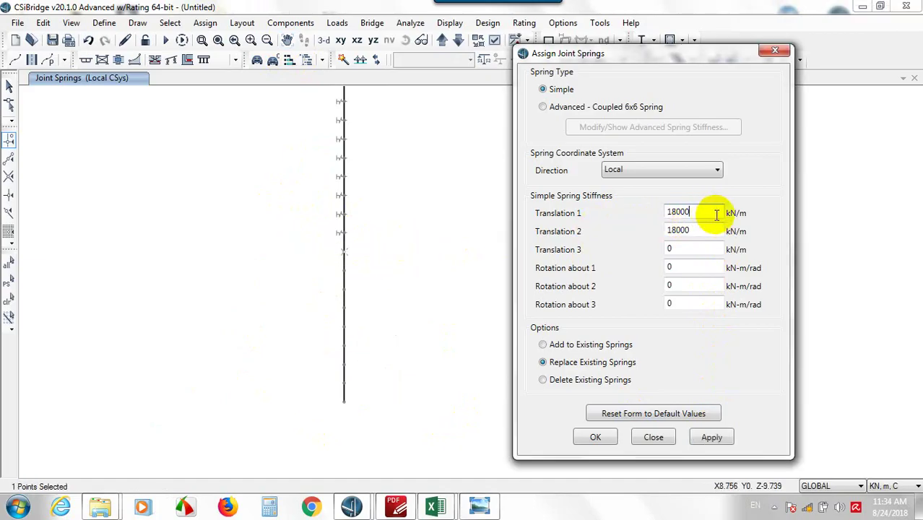
pyautogui.click(709, 229)
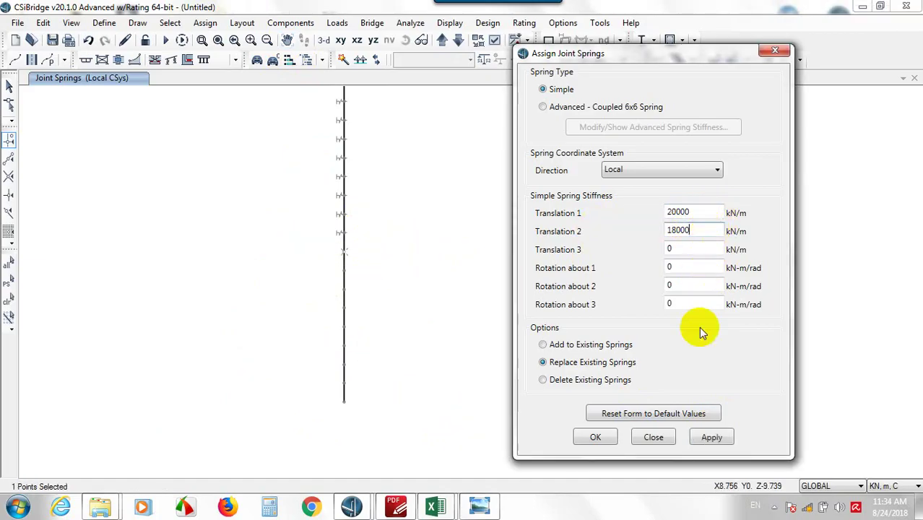
pyautogui.click(711, 438)
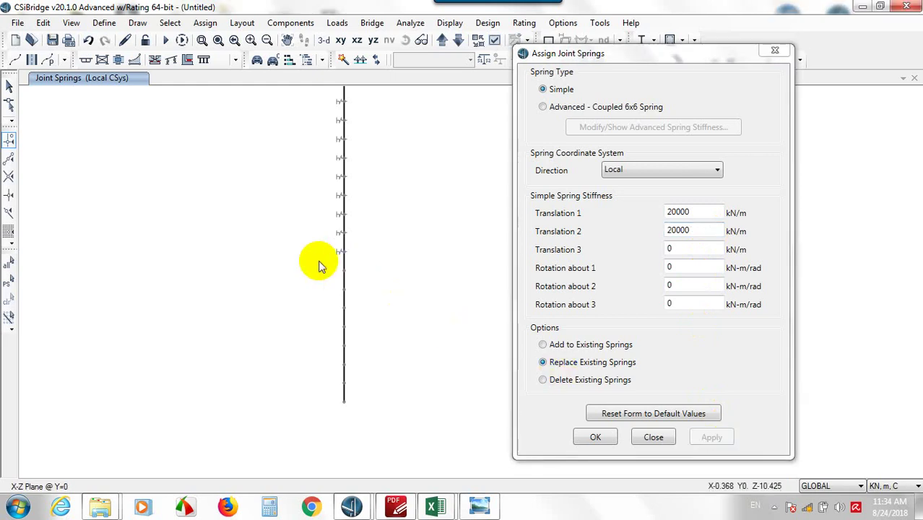
# Assign joint spring stiffness of 22000 kN/m in Translation 1 and 2 to the eleventh joint below the pile head.
pyautogui.moveTo(315, 264); pyautogui.dragTo(400, 283)
pyautogui.click(710, 211)
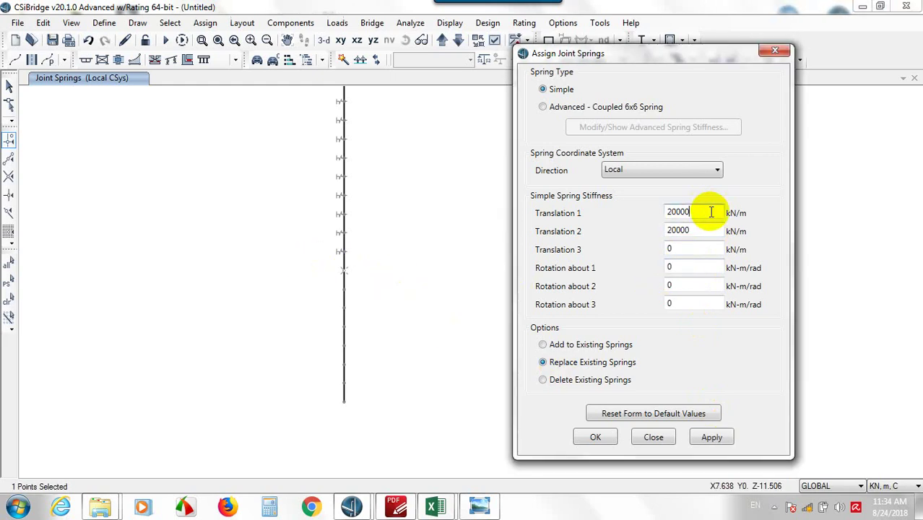
pyautogui.click(712, 231)
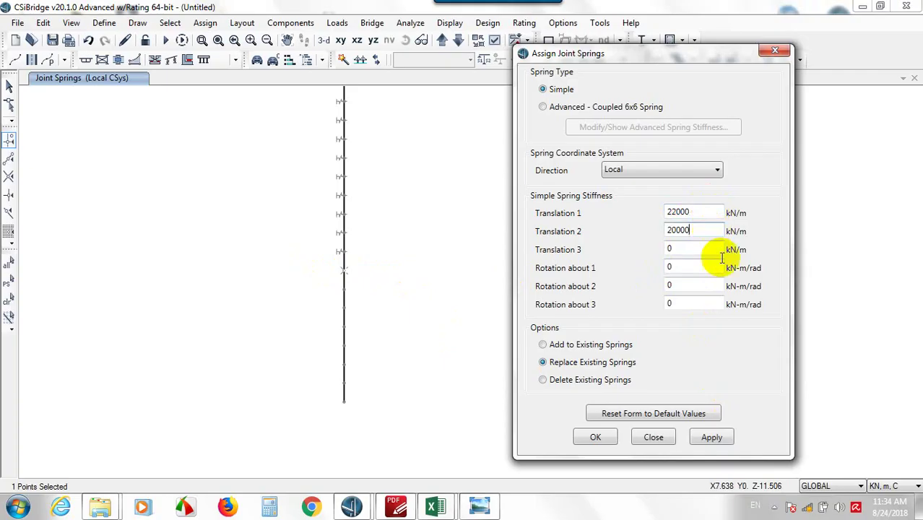
pyautogui.write('+2000')
pyautogui.click(711, 437)
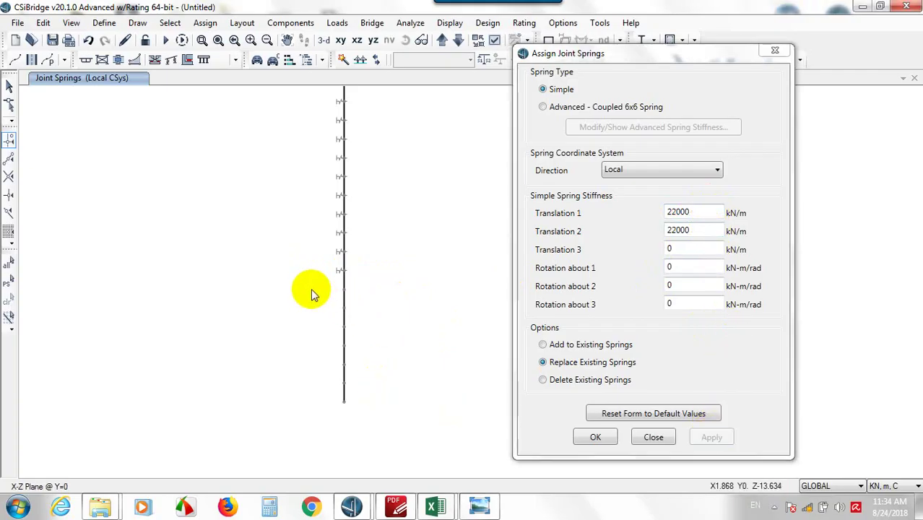
# Assign joint spring stiffness of 24000 kN/m in Translation 1 and 2 to the twelfth joint below the pile head.
pyautogui.moveTo(311, 288); pyautogui.dragTo(404, 295)
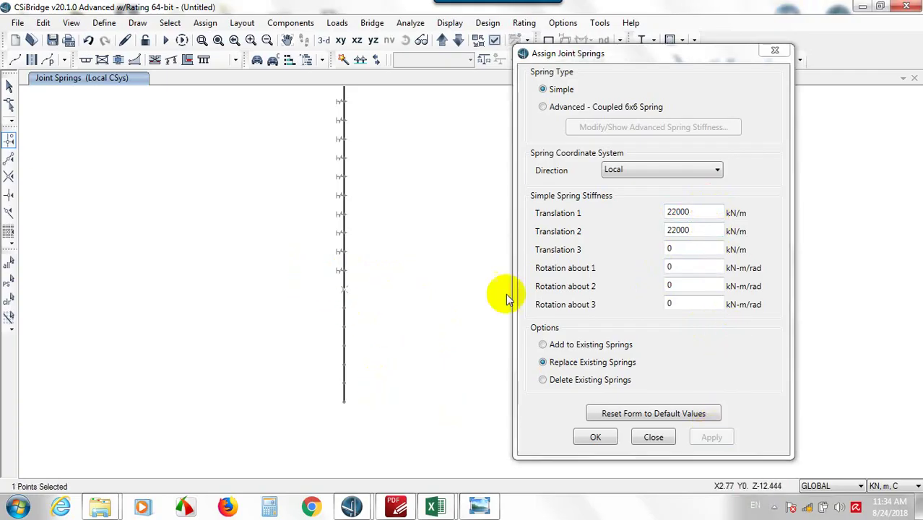
pyautogui.click(680, 210)
pyautogui.click(714, 232)
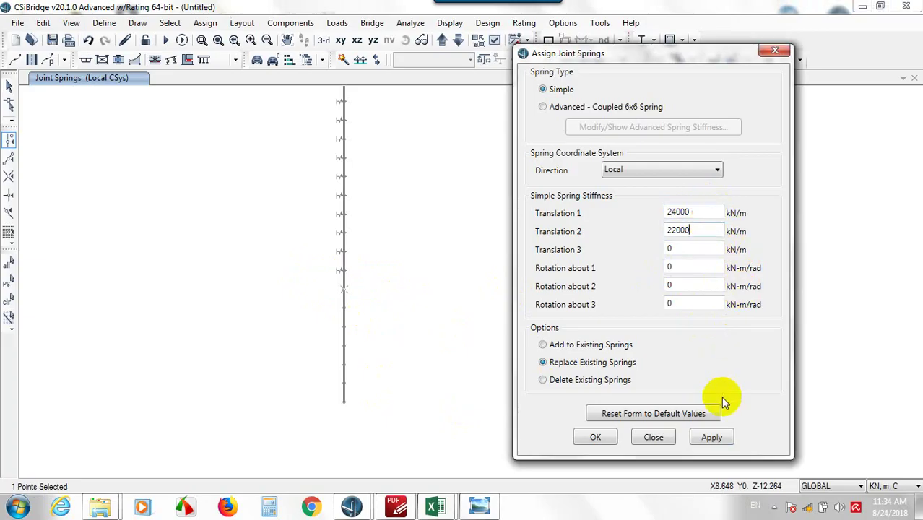
pyautogui.write('+2000')
pyautogui.click(711, 437)
# Assign joint spring stiffness of 26000 kN/m in Translation 1 and 2 to the thirteenth joint below the pile head.
pyautogui.moveTo(322, 309); pyautogui.dragTo(405, 326)
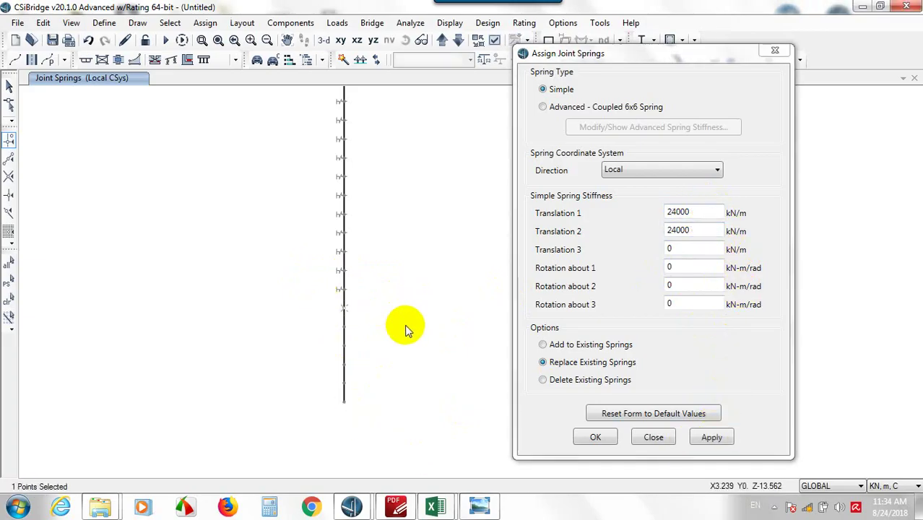
pyautogui.click(711, 212)
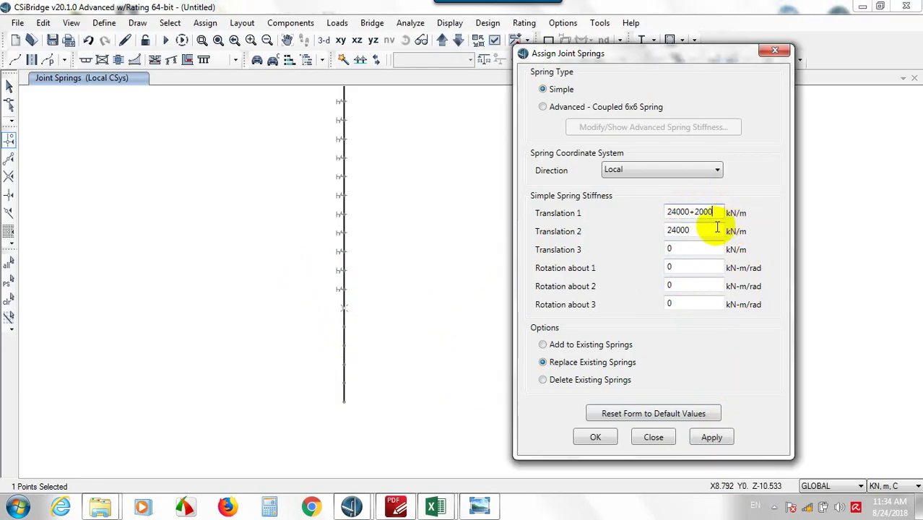
pyautogui.write('+2000')
pyautogui.click(703, 210)
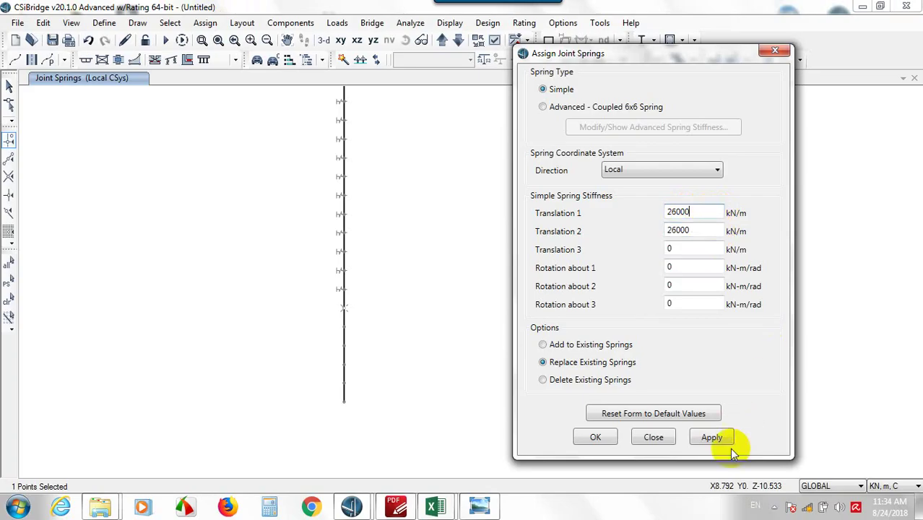
pyautogui.click(711, 437)
# Assign joint spring stiffness of 28000 kN/m in Translation 1 and 2 to the fourteenth joint below the pile head.
pyautogui.moveTo(319, 316); pyautogui.dragTo(419, 339)
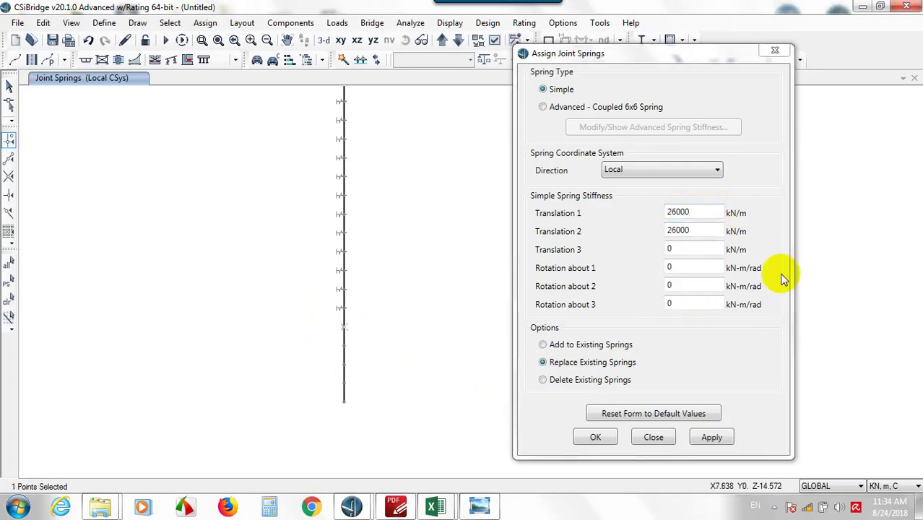
pyautogui.click(709, 212)
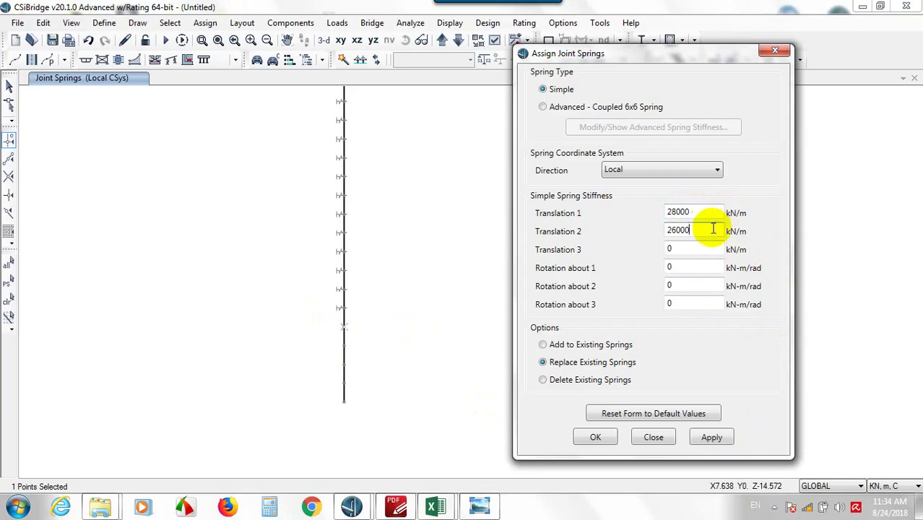
pyautogui.press('Tab')
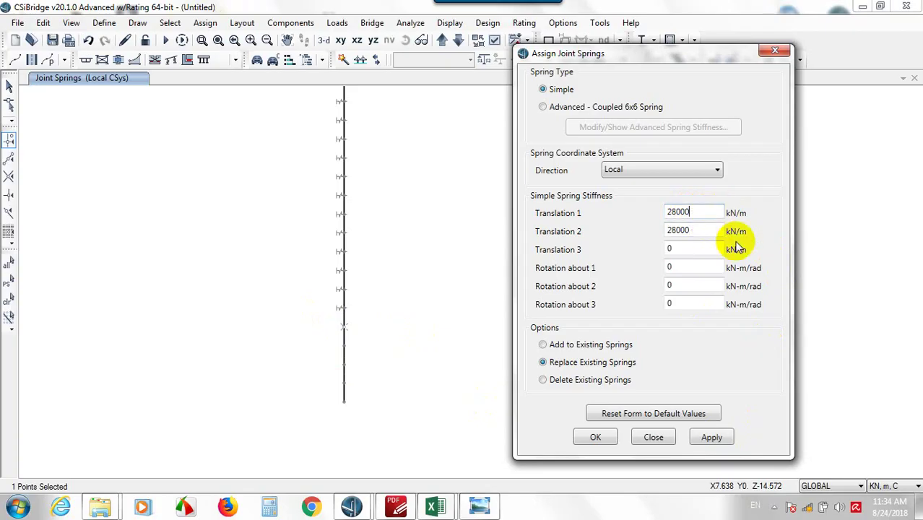
pyautogui.click(711, 436)
# Assign joint spring stiffness of 30000 kN/m in Translation 1 and 2 to the fifteenth joint below the pile head.
pyautogui.moveTo(329, 330); pyautogui.dragTo(376, 351)
pyautogui.click(708, 216)
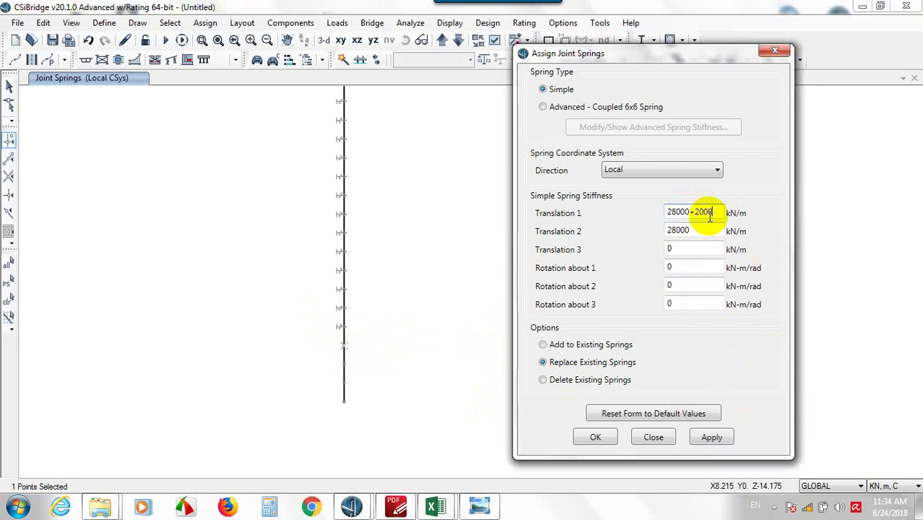
pyautogui.click(705, 231)
pyautogui.write('+2000')
pyautogui.click(712, 436)
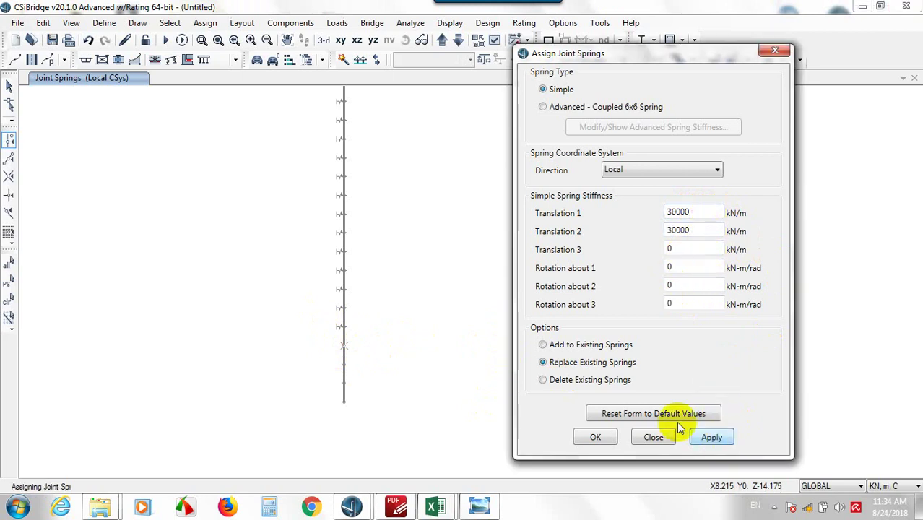
# Assign joint spring stiffness of 32000 kN/m in Translation 1 and 2 to the sixteenth joint below the pile head.
pyautogui.moveTo(293, 361); pyautogui.dragTo(433, 378)
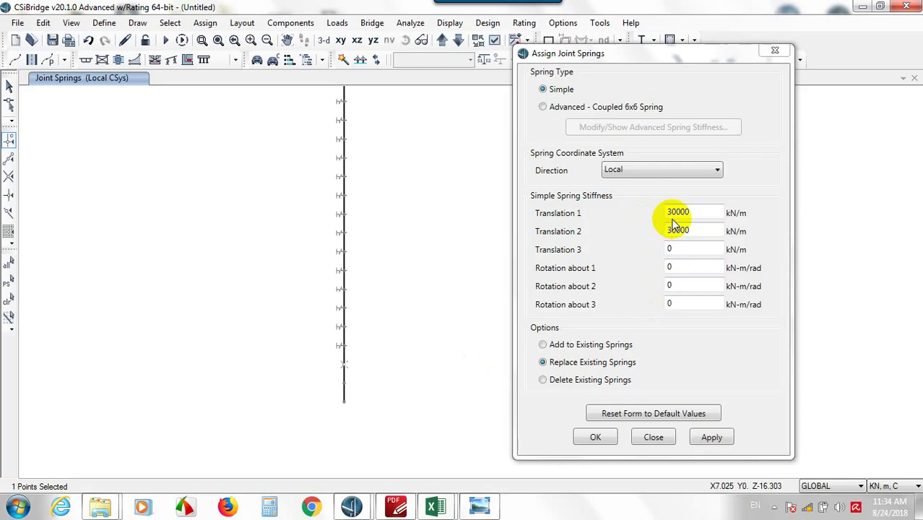
pyautogui.click(701, 213)
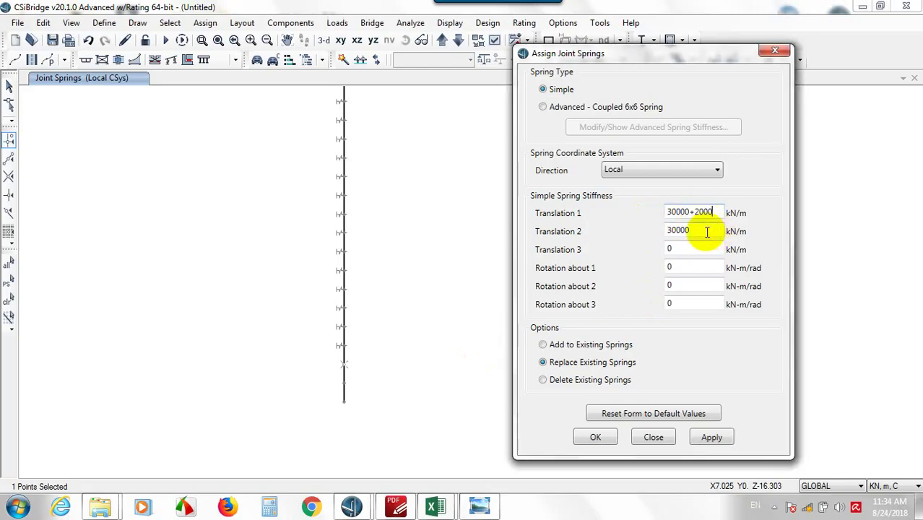
pyautogui.click(711, 437)
# Assign joint spring stiffness of 34000 kN/m in Translation 1 and 2 to the seventeenth joint below the pile head.
pyautogui.moveTo(319, 376); pyautogui.dragTo(454, 387)
pyautogui.click(711, 216)
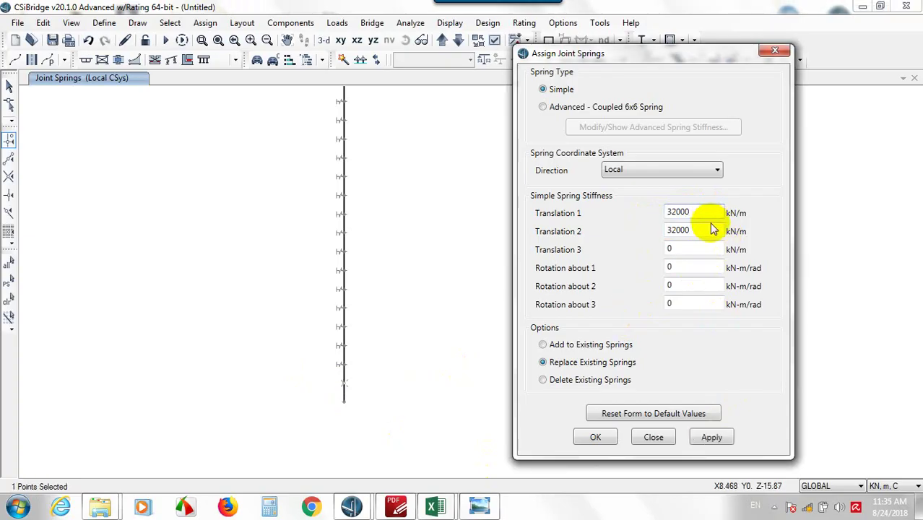
pyautogui.click(708, 229)
pyautogui.write('+2000')
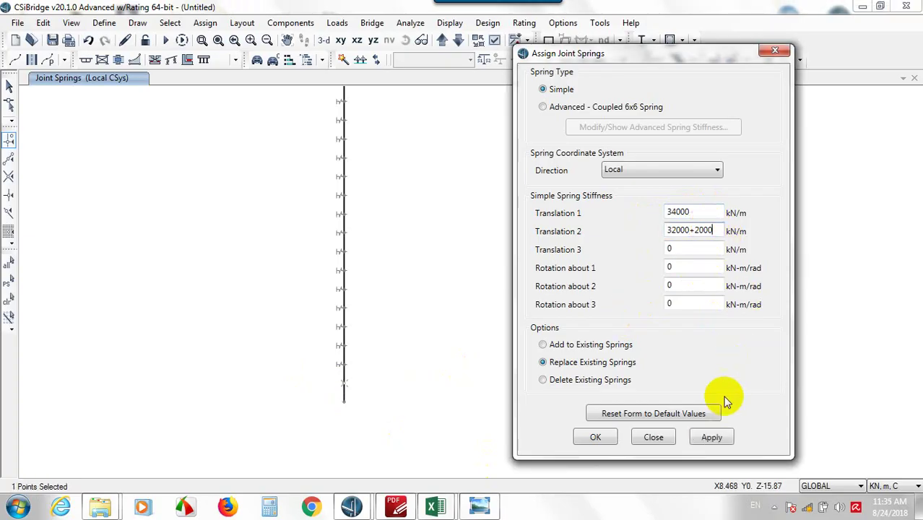
pyautogui.click(713, 438)
# Assign joint spring stiffness of 36000 kN/m in Translation 1 and 2 to the lowest joint at the pile tip.
pyautogui.moveTo(304, 415); pyautogui.dragTo(372, 389)
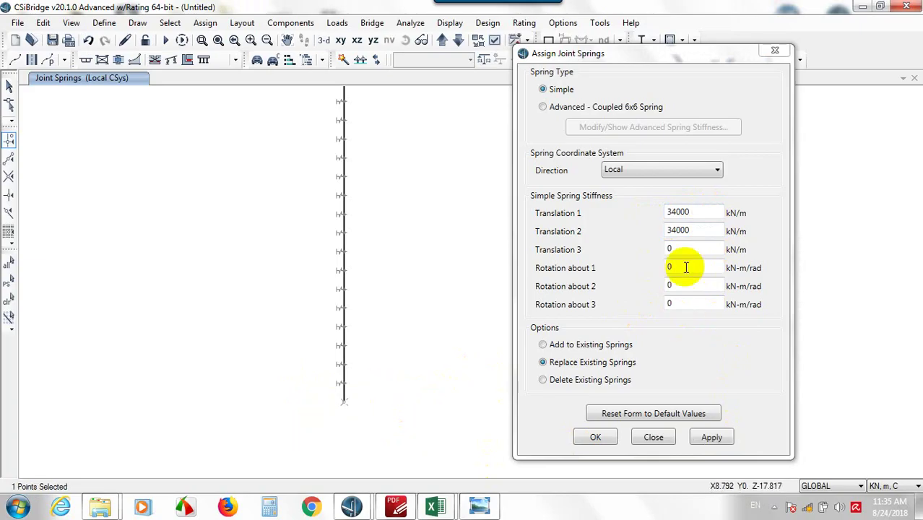
pyautogui.doubleClick(707, 210)
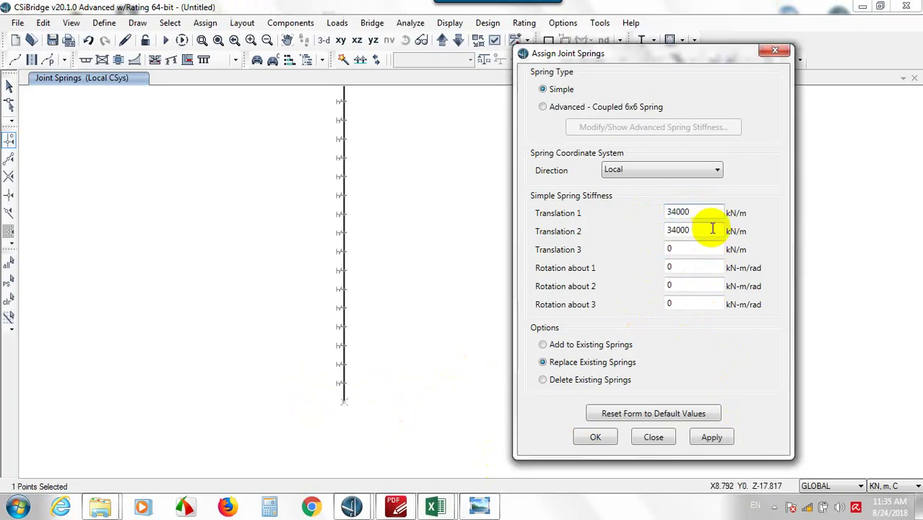
pyautogui.write('+2000')
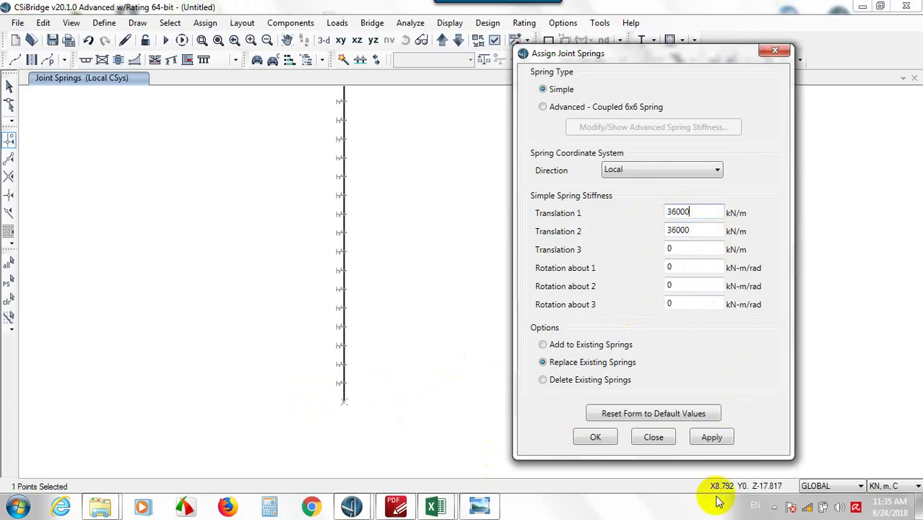
pyautogui.click(711, 437)
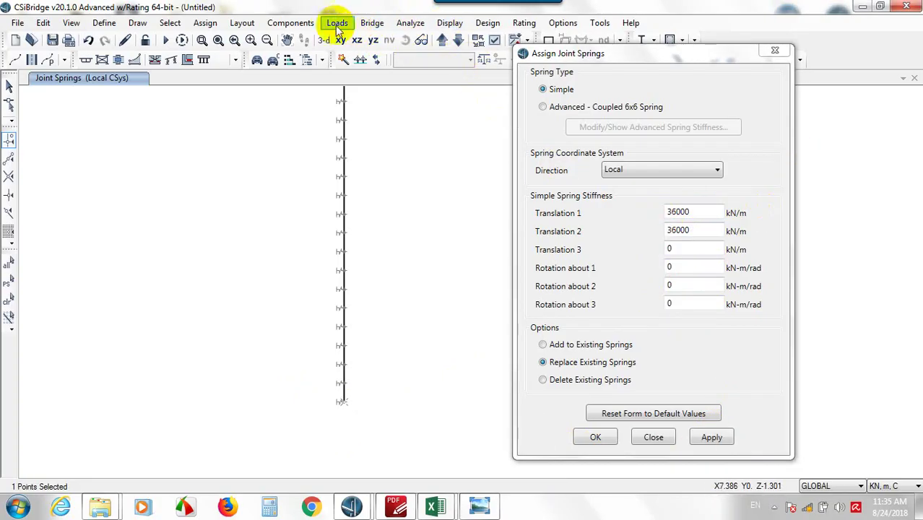
# Assign a roller restraint, fixing only Translation 3, to the pile tip joint and close the joint assignment dialogs.
pyautogui.click(207, 23)
pyautogui.moveTo(216, 60)
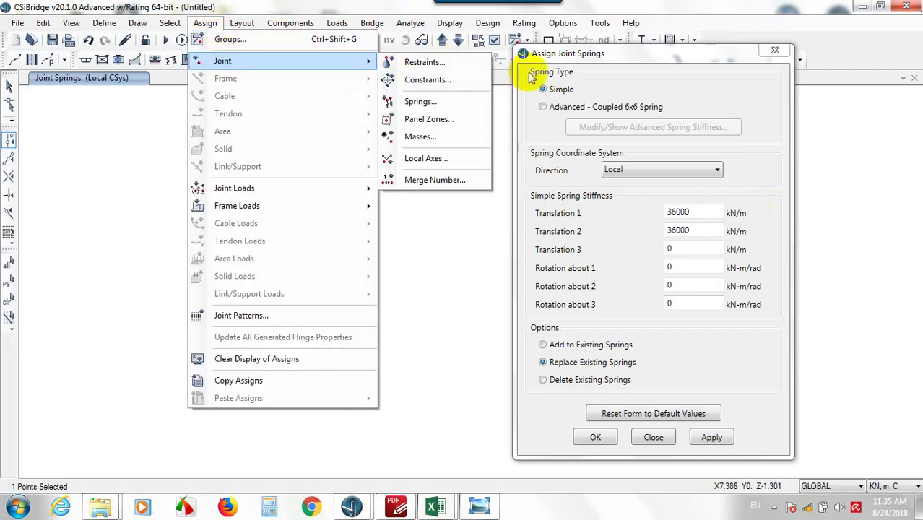
pyautogui.click(446, 63)
pyautogui.click(487, 280)
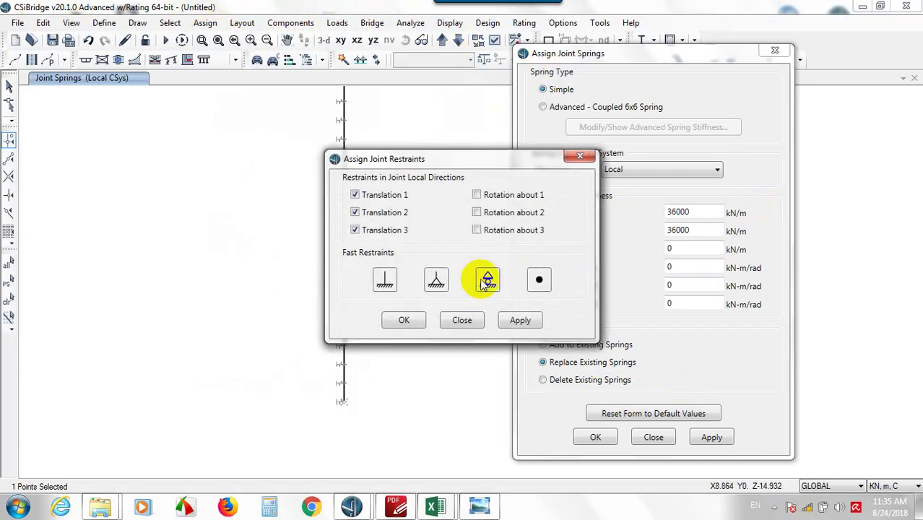
pyautogui.click(519, 321)
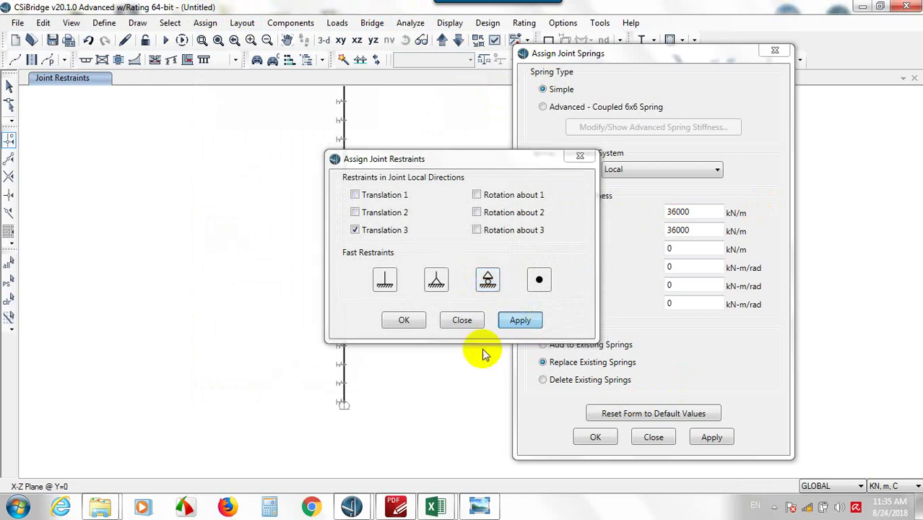
pyautogui.click(396, 320)
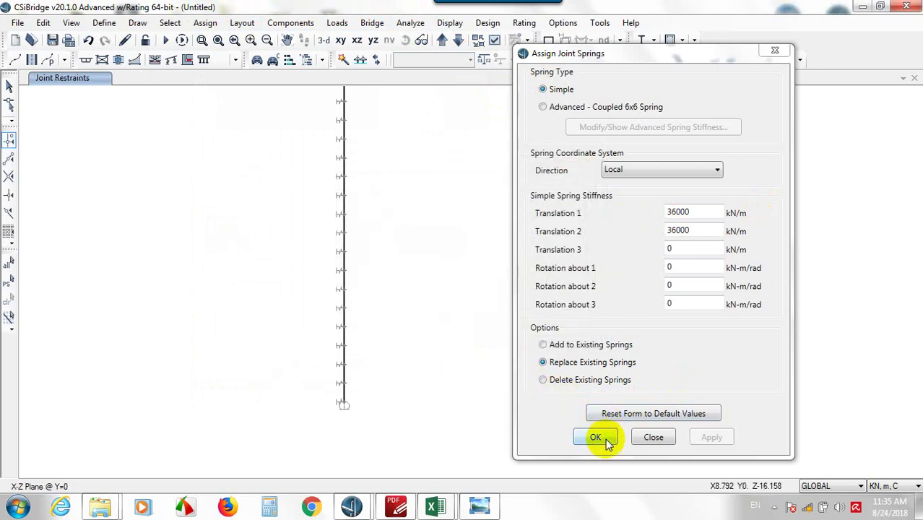
pyautogui.click(659, 438)
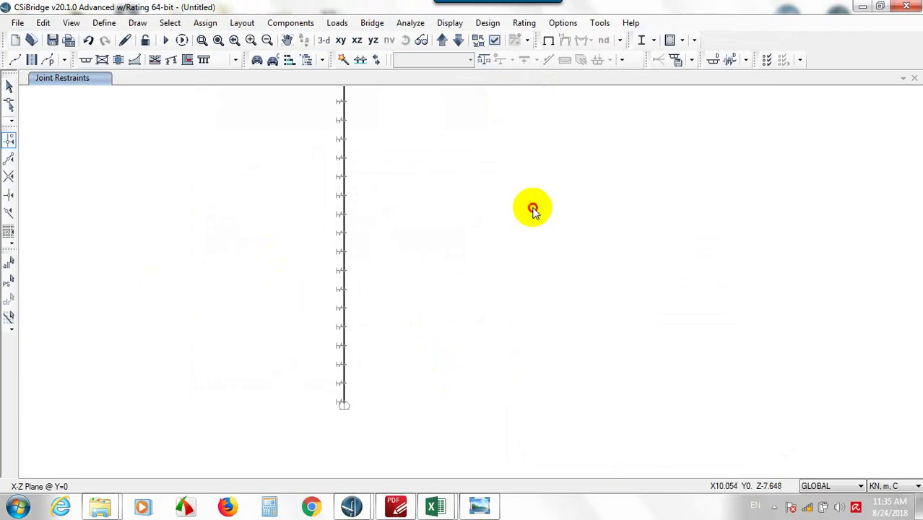
pyautogui.scroll(-3, 429, 307)
pyautogui.scroll(3, 424, 288)
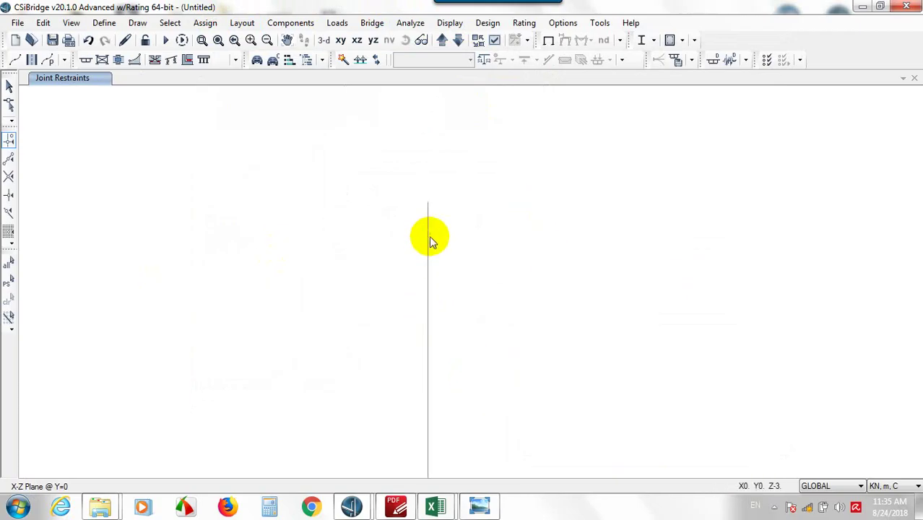
pyautogui.scroll(2, 434, 203)
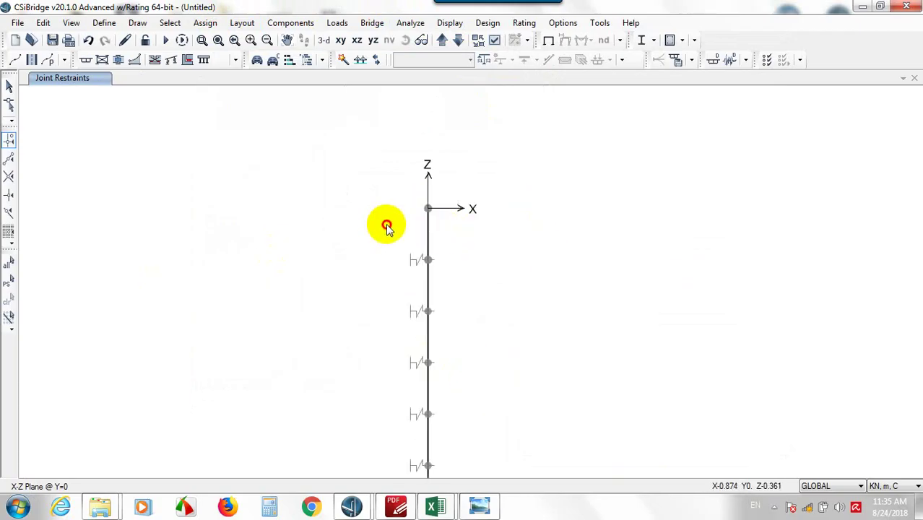
# Select the pile head joint and add a Dead-type load pattern named 1KN with self-weight multiplier 0.
pyautogui.moveTo(387, 227); pyautogui.dragTo(553, 153)
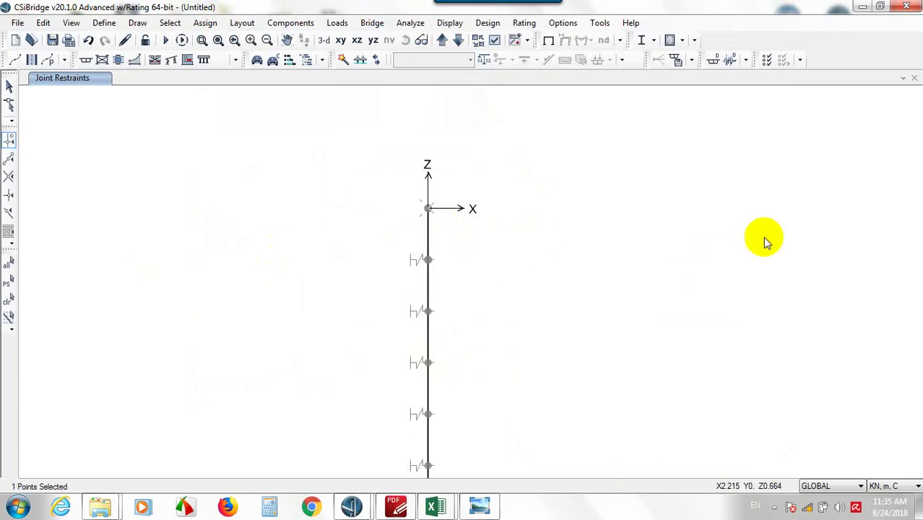
pyautogui.click(206, 23)
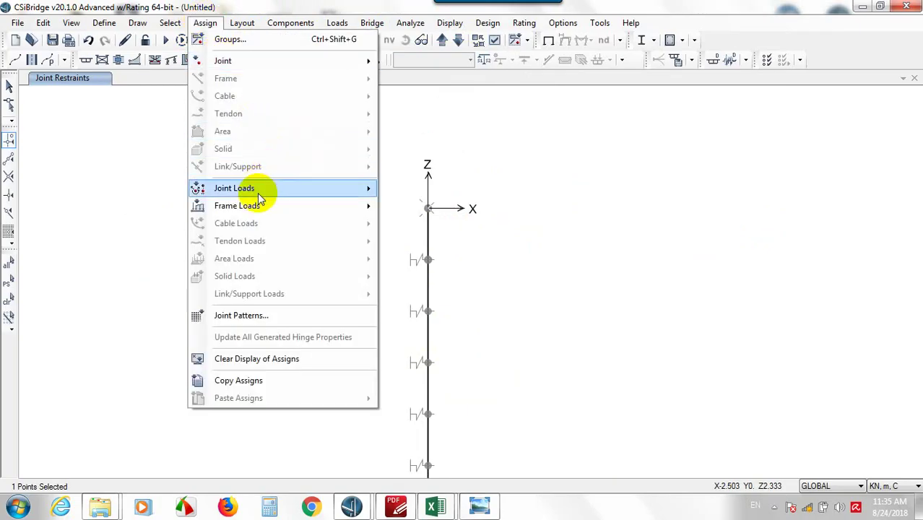
pyautogui.click(205, 23)
pyautogui.click(336, 23)
pyautogui.click(336, 23)
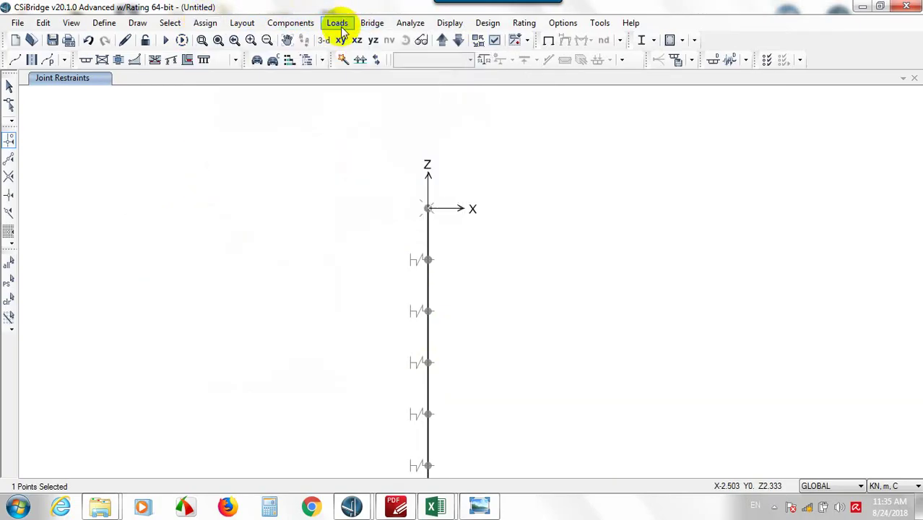
pyautogui.click(336, 23)
pyautogui.click(408, 140)
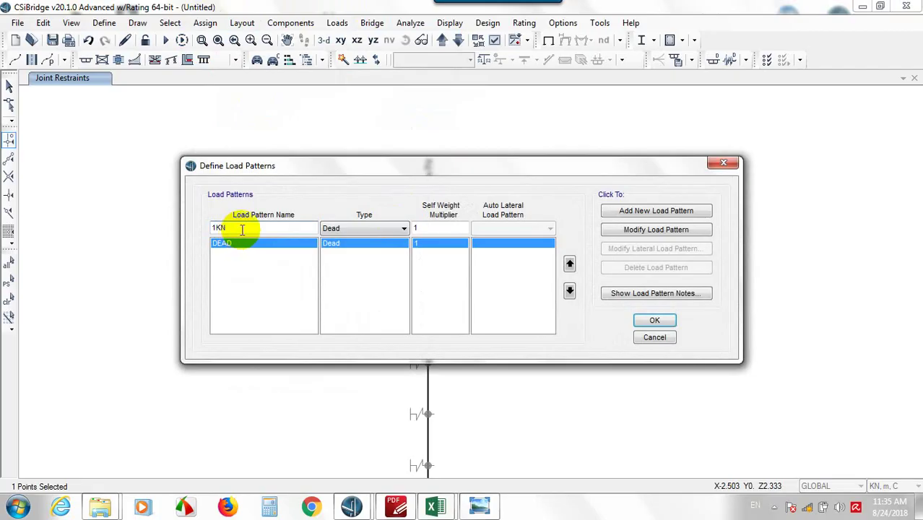
pyautogui.click(373, 229)
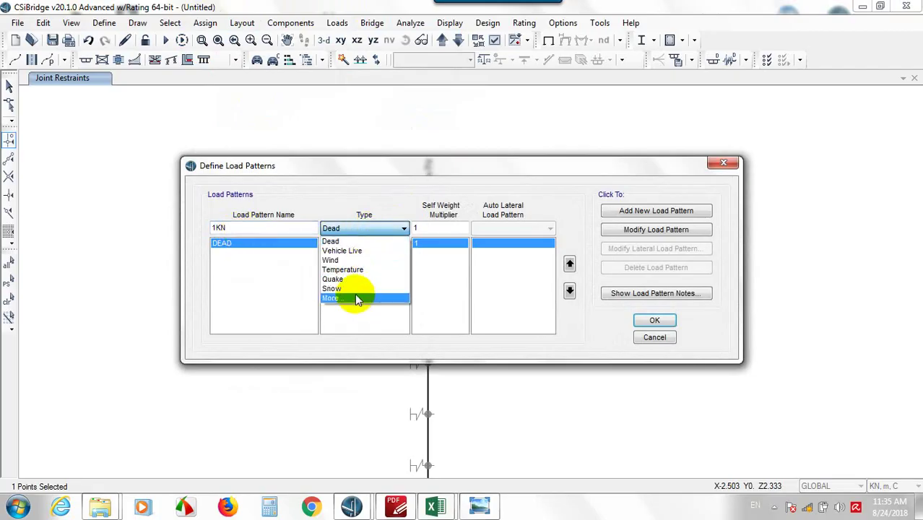
pyautogui.click(357, 241)
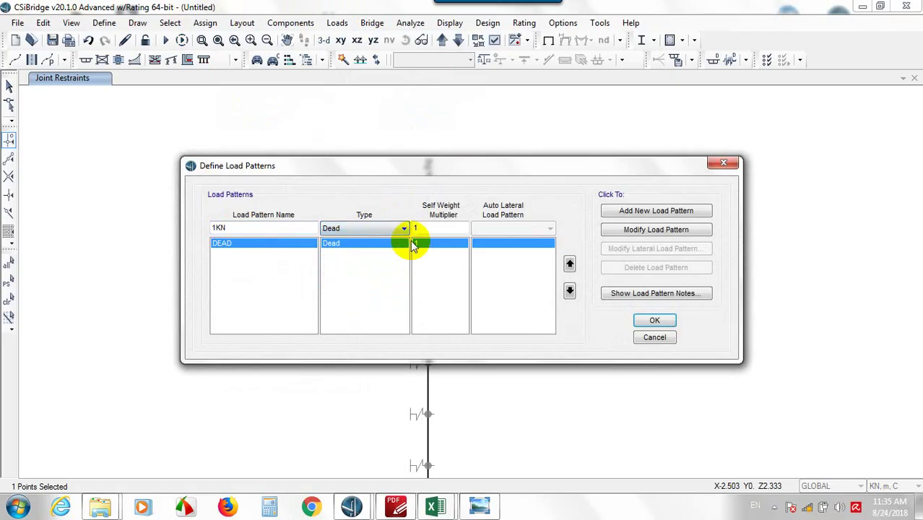
pyautogui.click(433, 227)
pyautogui.write('0')
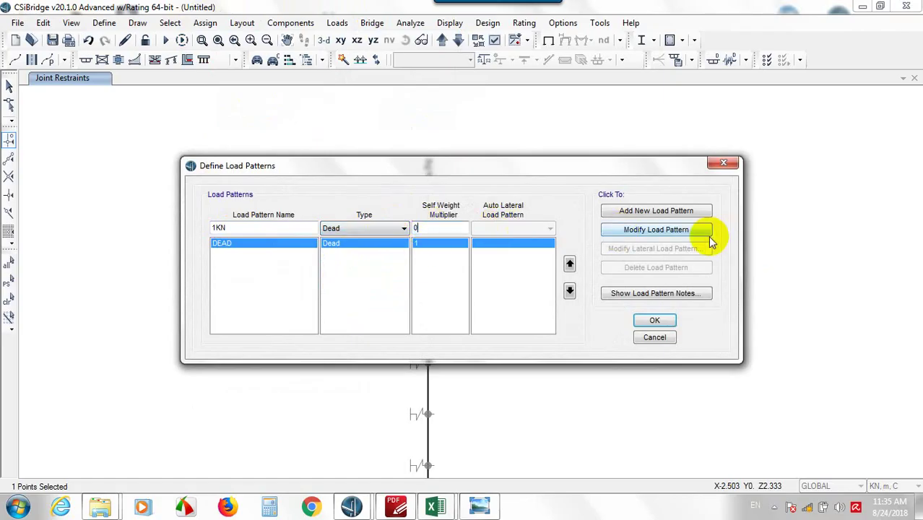
pyautogui.click(689, 211)
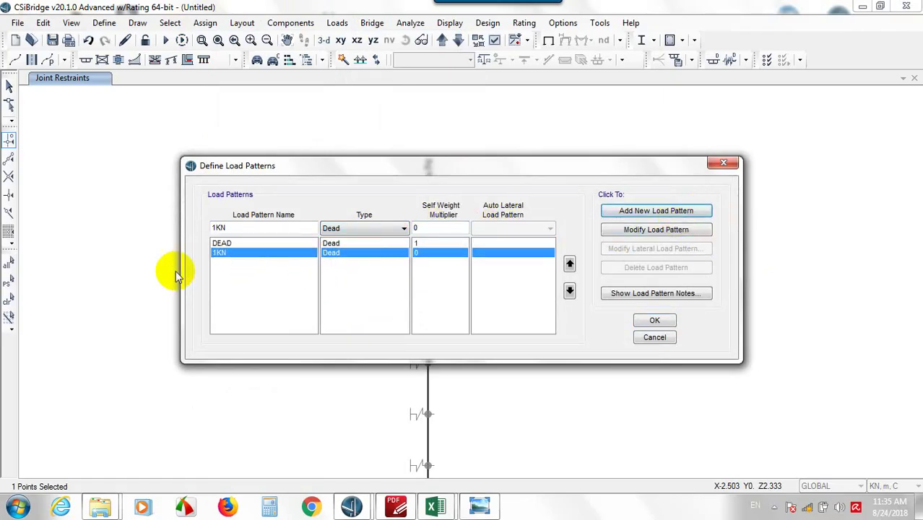
pyautogui.click(648, 320)
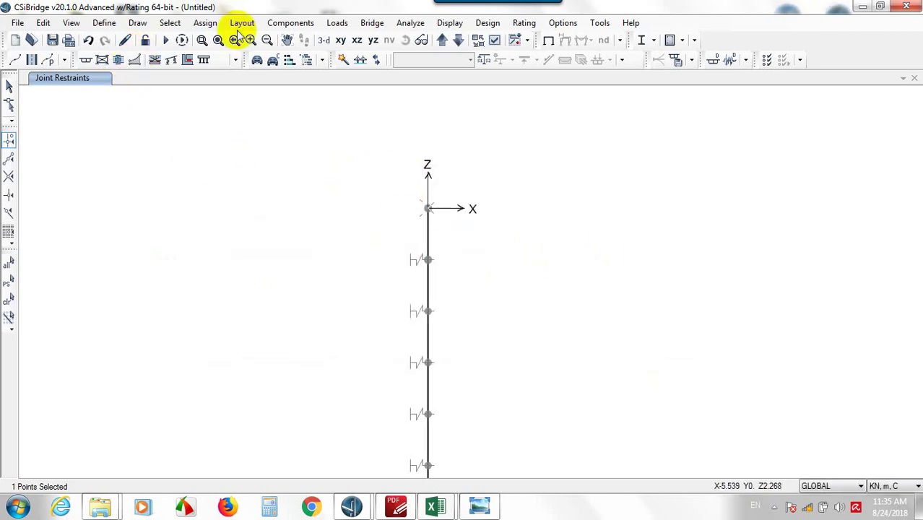
# Assign a Global X force of -1 kN to the pile head under load pattern 1KN, and hide the coordinate axes.
pyautogui.click(205, 23)
pyautogui.moveTo(284, 189)
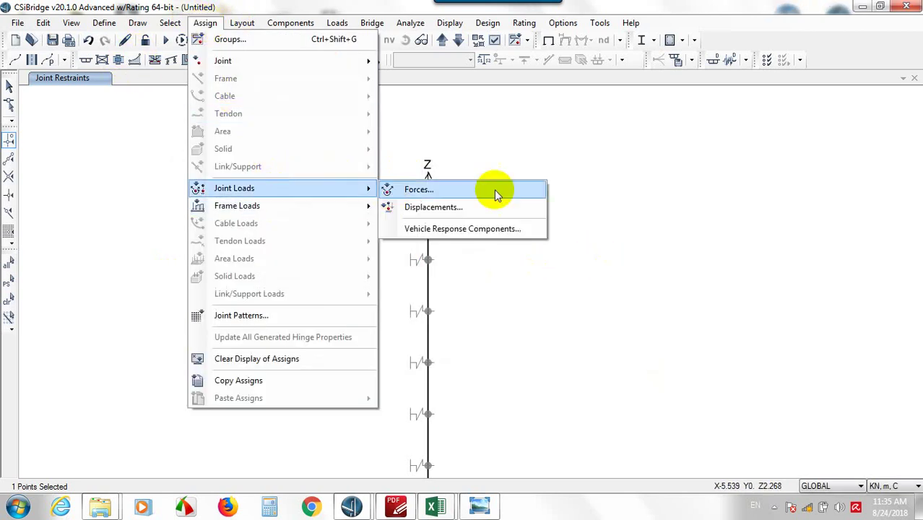
pyautogui.click(494, 190)
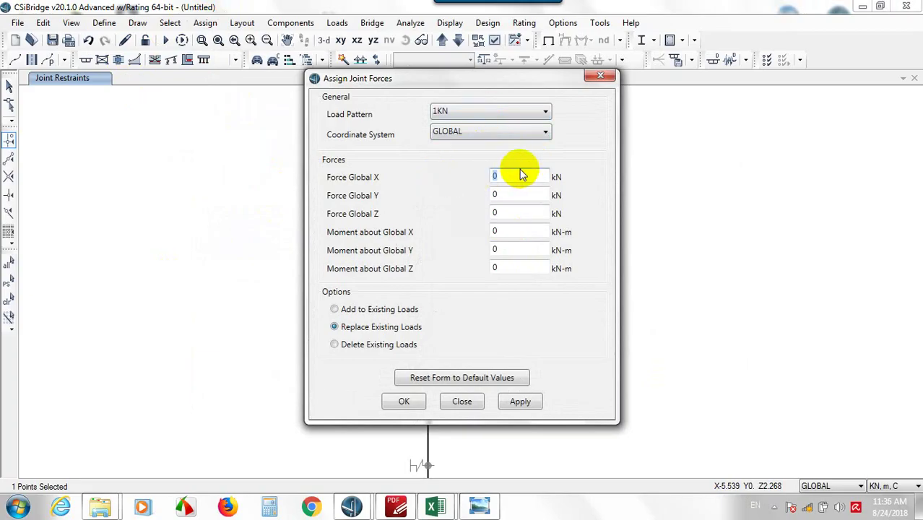
pyautogui.click(527, 402)
pyautogui.moveTo(530, 85); pyautogui.dragTo(215, 64)
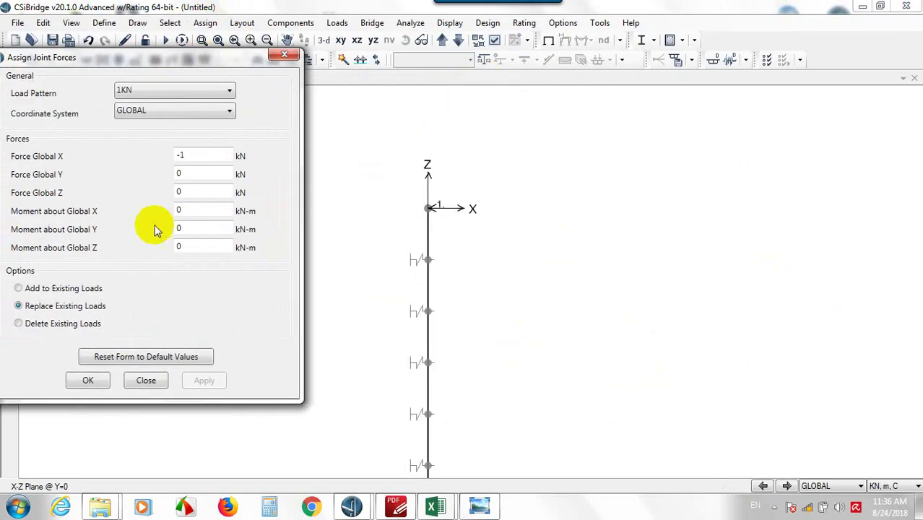
pyautogui.click(88, 380)
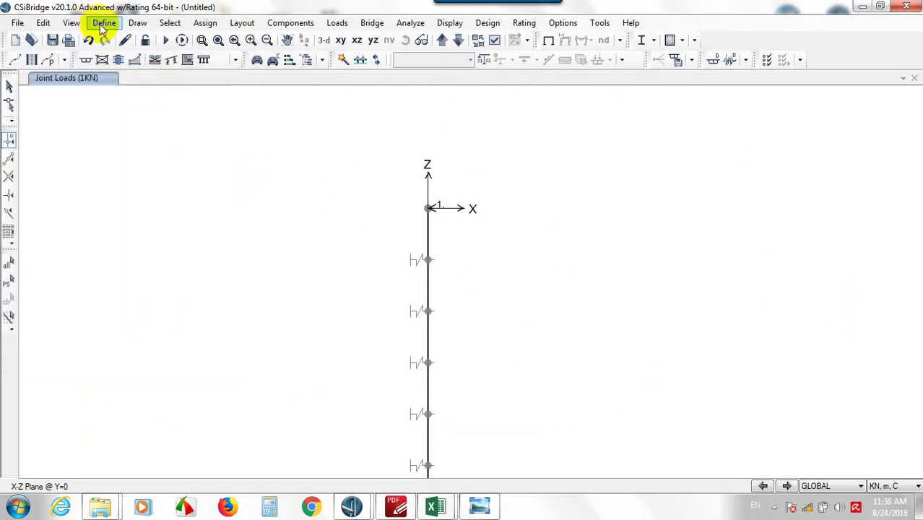
pyautogui.click(71, 24)
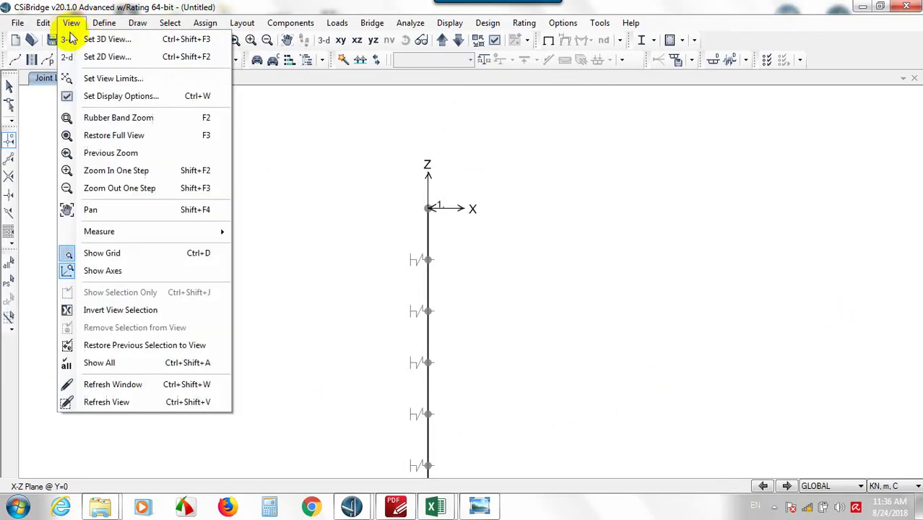
pyautogui.click(94, 270)
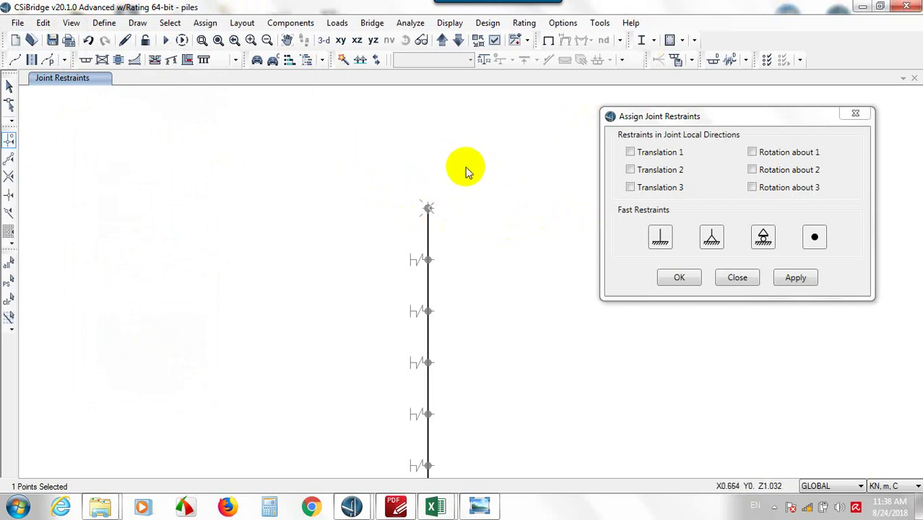
# Clear all restraints from the pile head joint.
pyautogui.click(420, 179)
pyautogui.moveTo(385, 166); pyautogui.dragTo(497, 226)
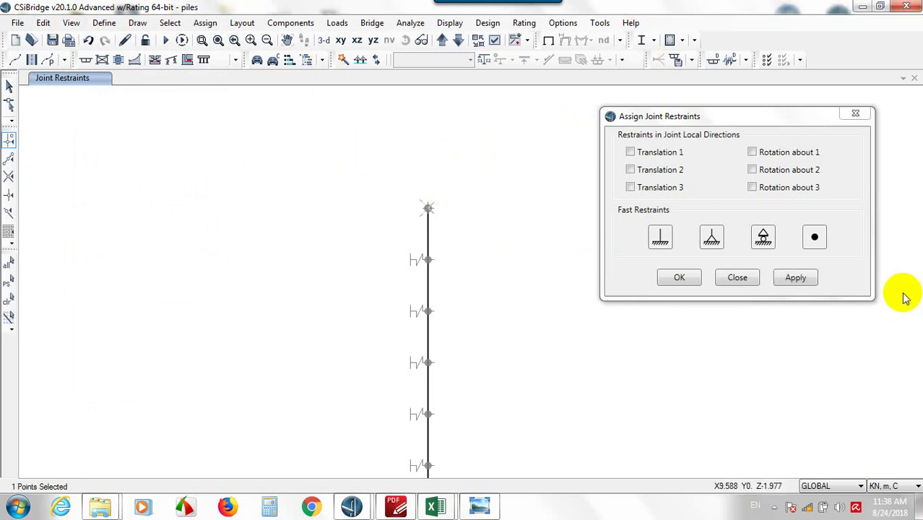
pyautogui.click(815, 241)
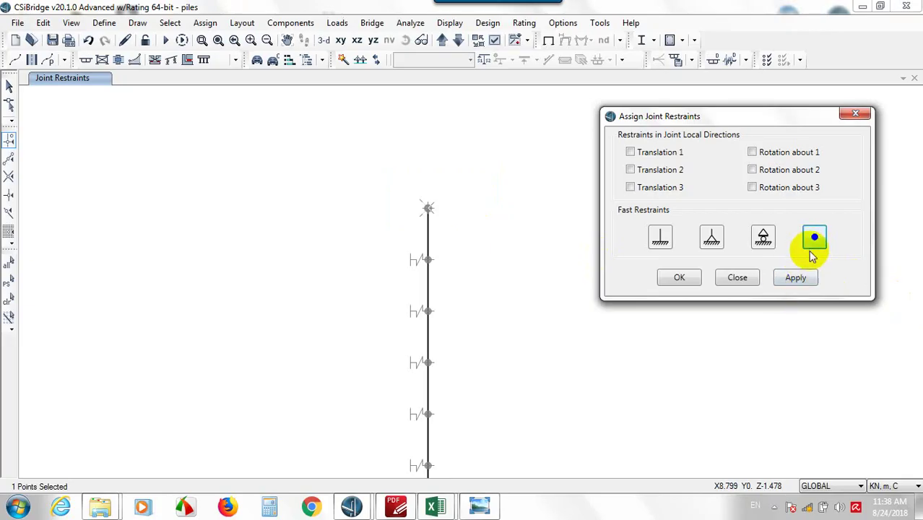
pyautogui.click(798, 280)
# Restrain the pile head joint against rotation about 1, 2 and 3, leaving its translations free, and close the restraints dialog.
pyautogui.moveTo(421, 186); pyautogui.dragTo(525, 225)
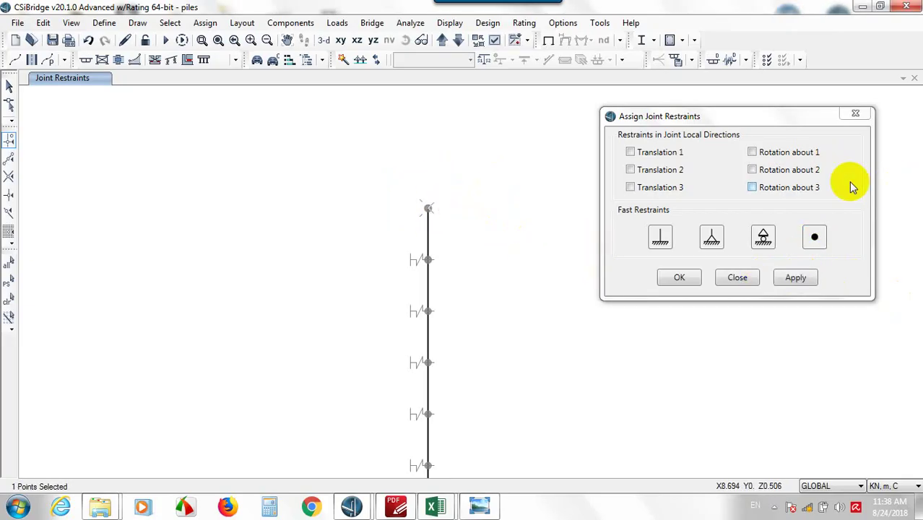
pyautogui.click(811, 153)
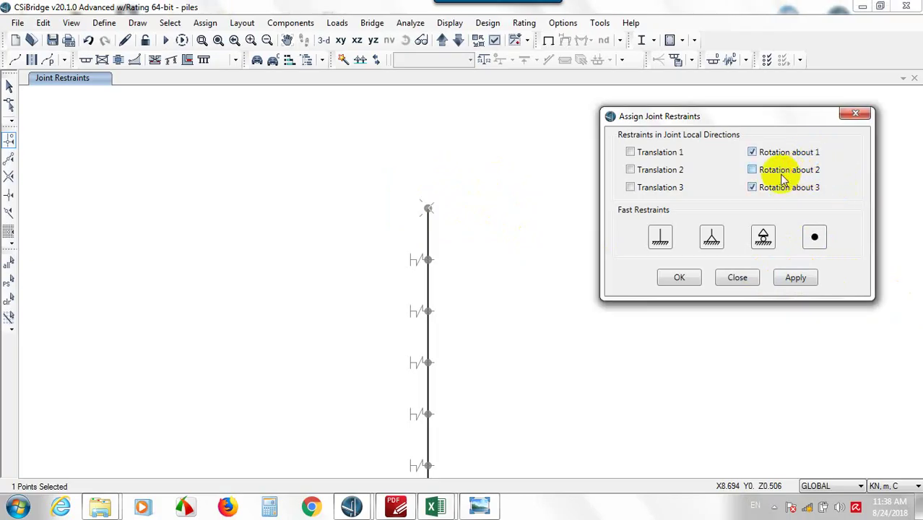
pyautogui.click(783, 173)
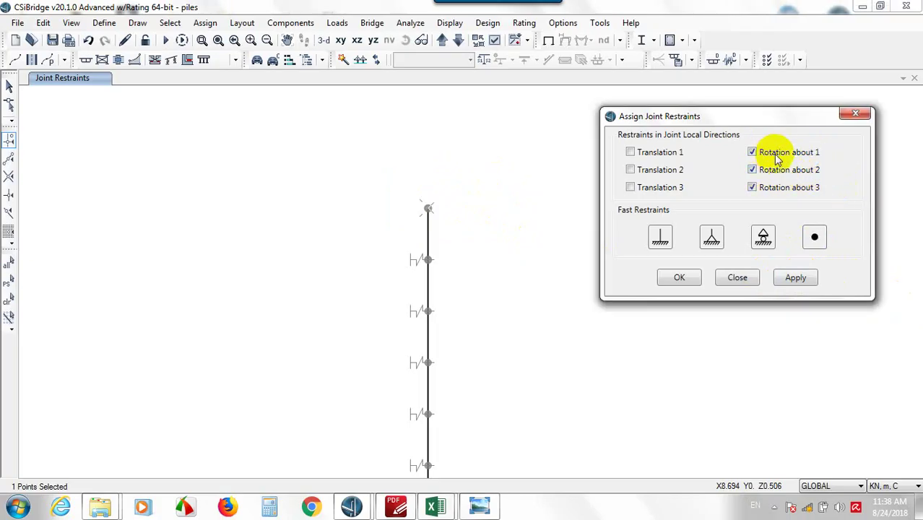
pyautogui.click(789, 277)
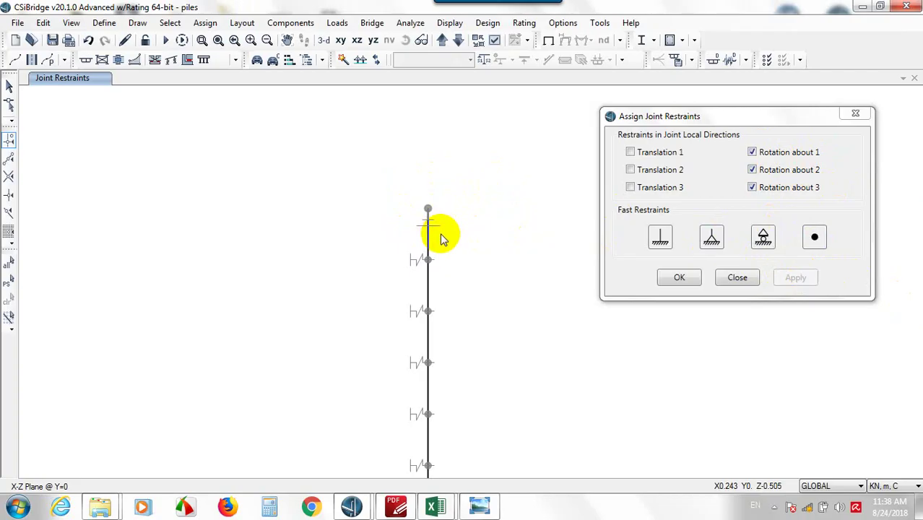
pyautogui.click(683, 278)
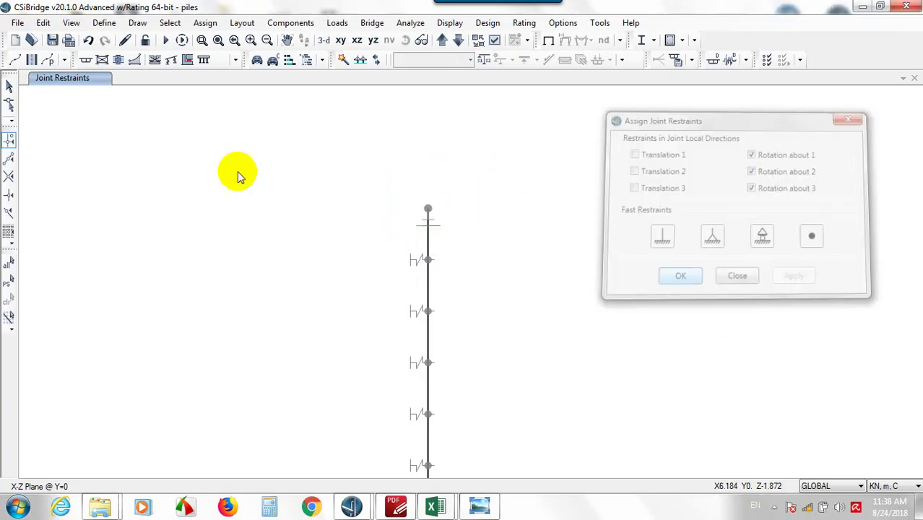
# Run the analysis and display the pile's filled Moment 3-3 diagram for load case 1KN.
pyautogui.click(183, 41)
pyautogui.click(661, 328)
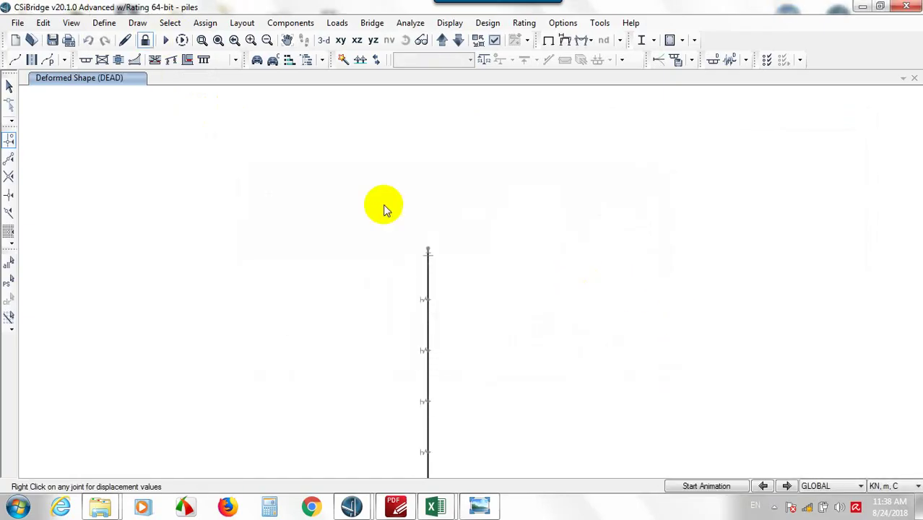
pyautogui.click(587, 41)
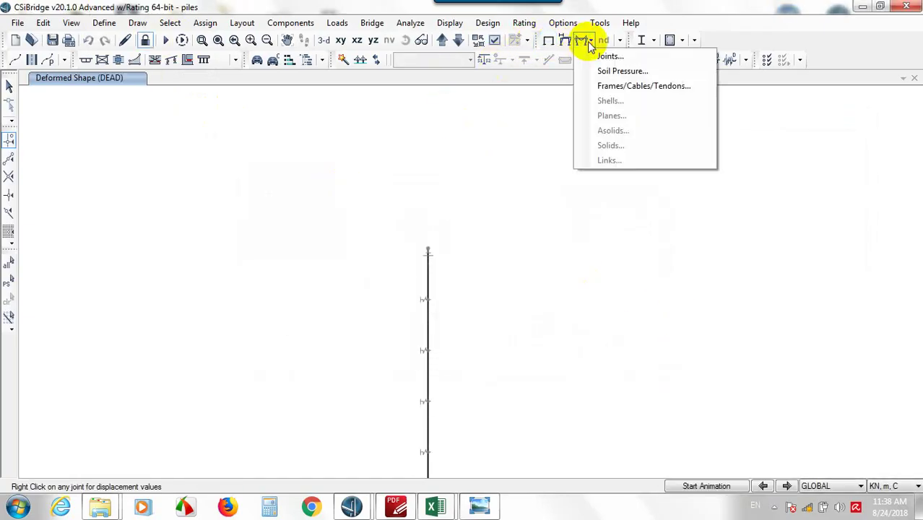
pyautogui.click(628, 86)
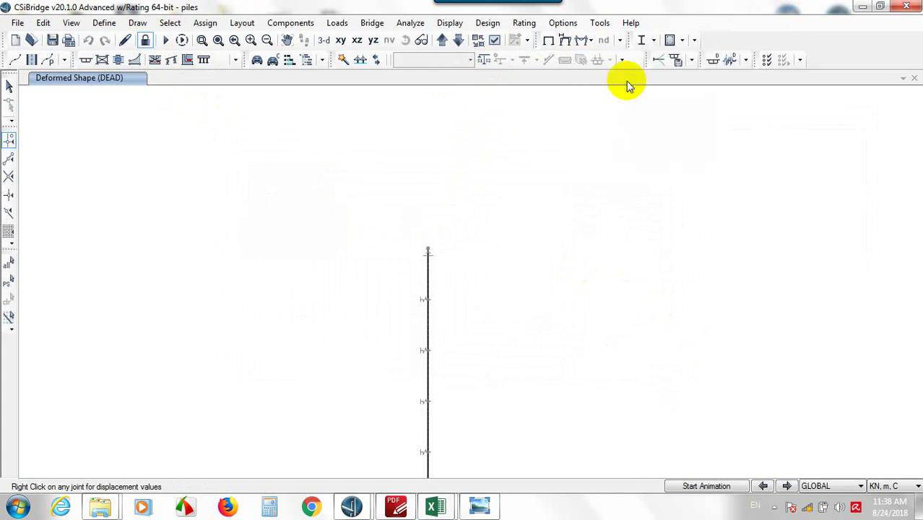
pyautogui.click(435, 275)
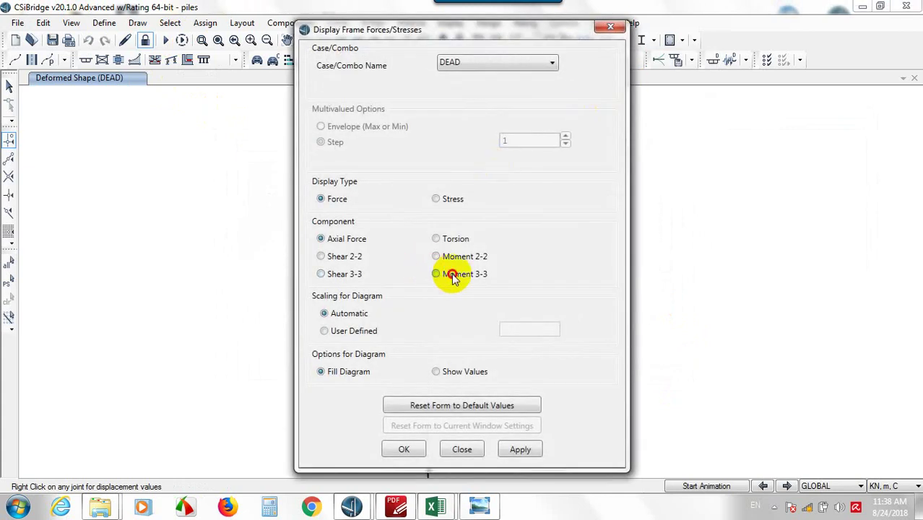
pyautogui.click(491, 65)
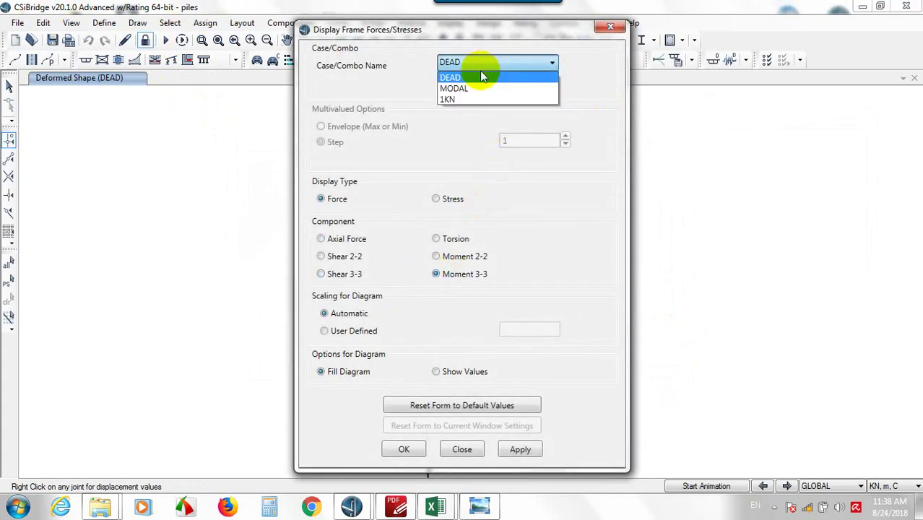
pyautogui.click(449, 98)
pyautogui.click(519, 451)
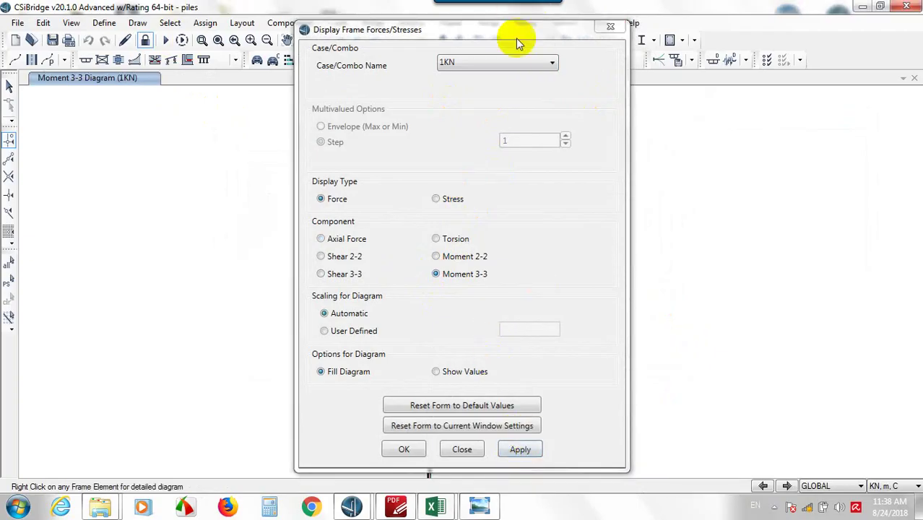
pyautogui.moveTo(515, 38)
pyautogui.mouseDown()
pyautogui.moveTo(916, 39)
pyautogui.moveTo(718, 37)
pyautogui.mouseUp()
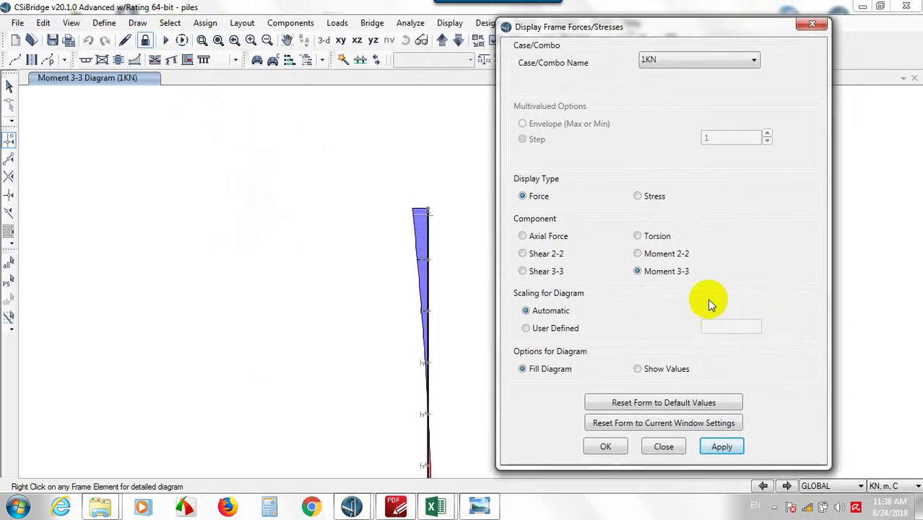
# View the pile's Moment 2-2 diagram for load case 1KN and return to the Moment 3-3 diagram.
pyautogui.click(638, 254)
pyautogui.click(742, 448)
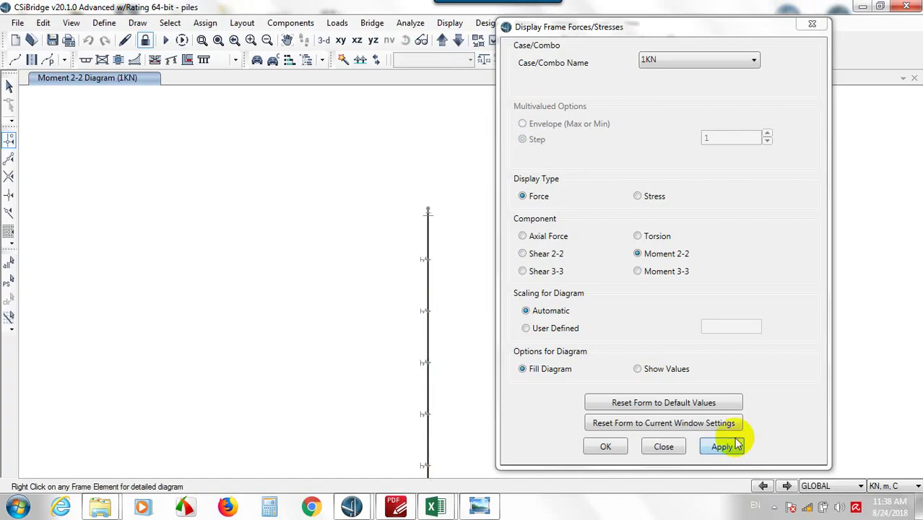
pyautogui.click(663, 270)
pyautogui.click(721, 447)
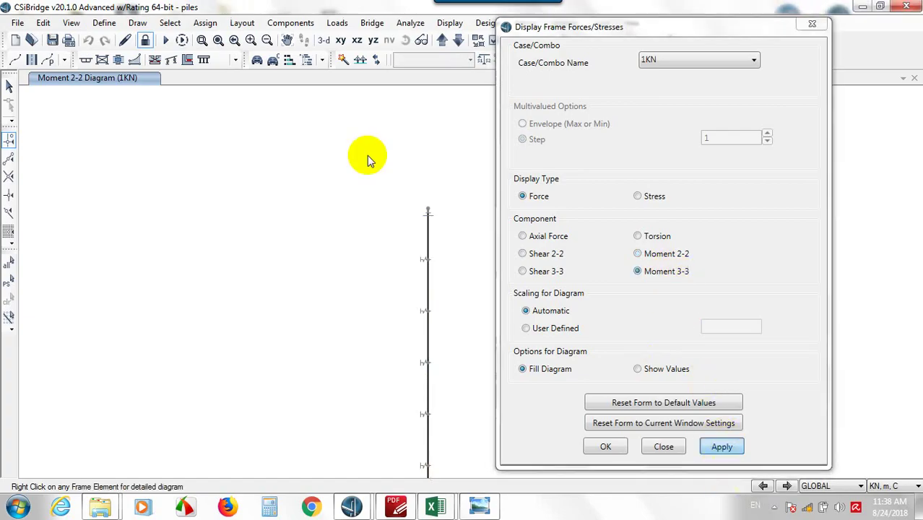
# Set the Moment 3-3 diagram to a user-defined scale of 3 and show it along the whole pile.
pyautogui.click(331, 162)
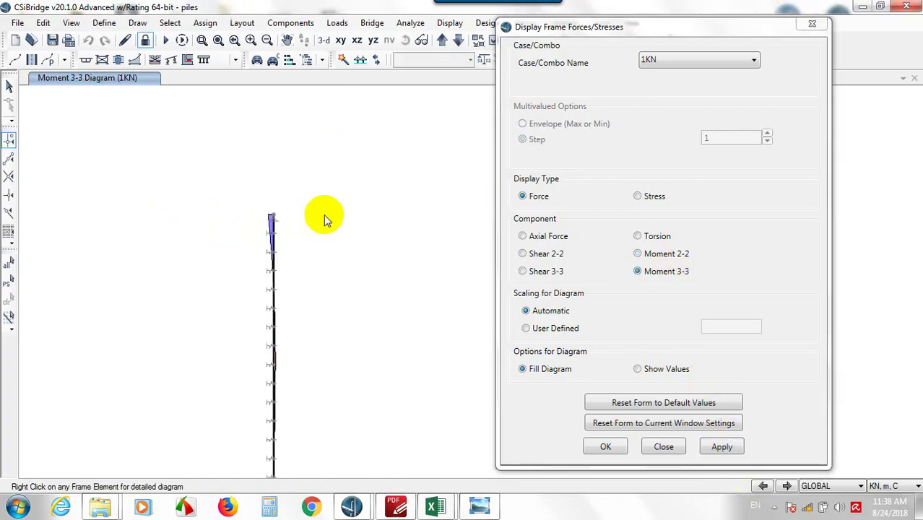
pyautogui.click(568, 329)
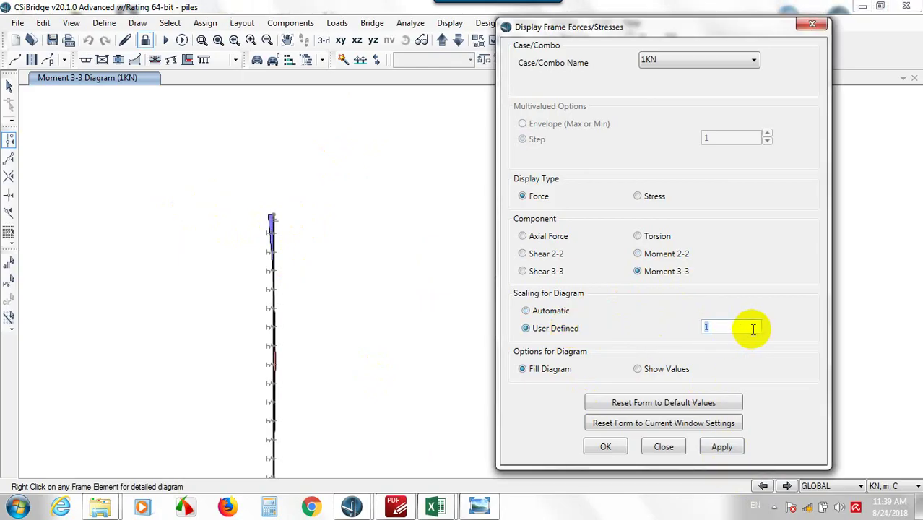
pyautogui.write('3')
pyautogui.click(722, 446)
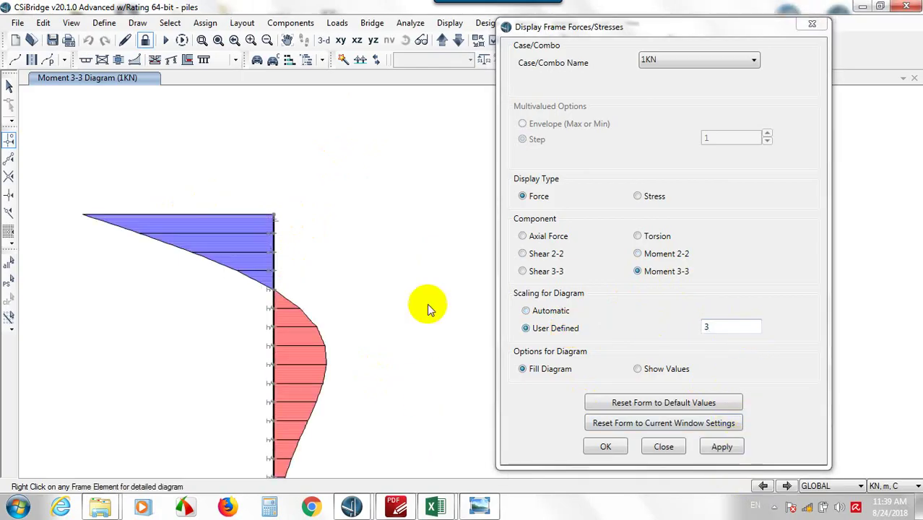
pyautogui.scroll(-2, 368, 168)
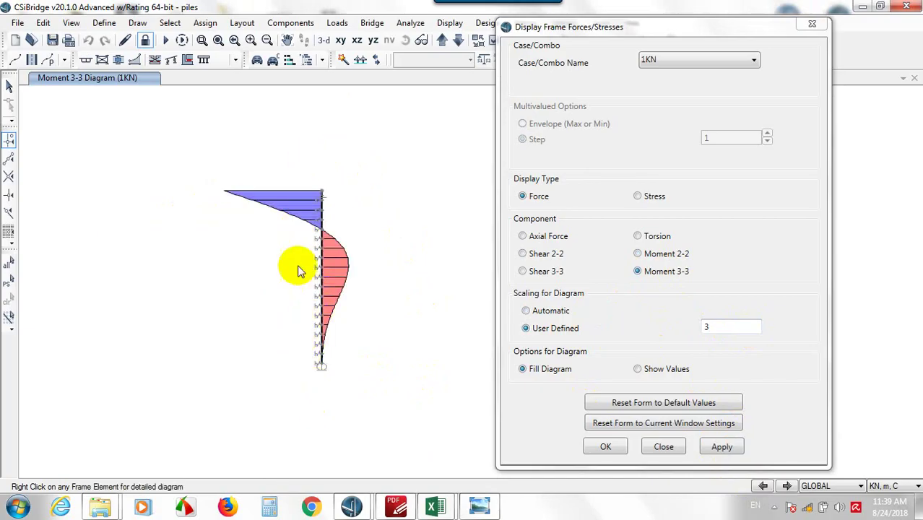
# Read the Moment 3-3 value at the pile head from the load case 1KN diagram.
pyautogui.scroll(2, 283, 230)
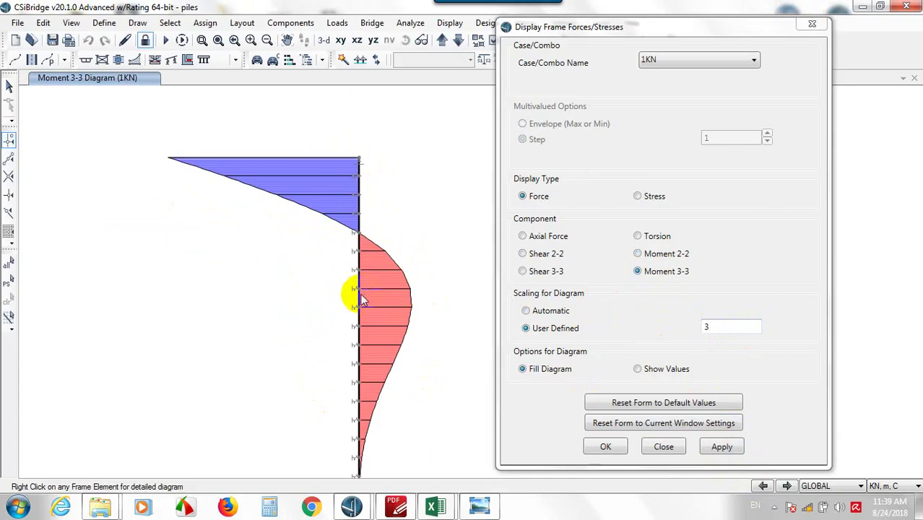
pyautogui.moveTo(362, 301)
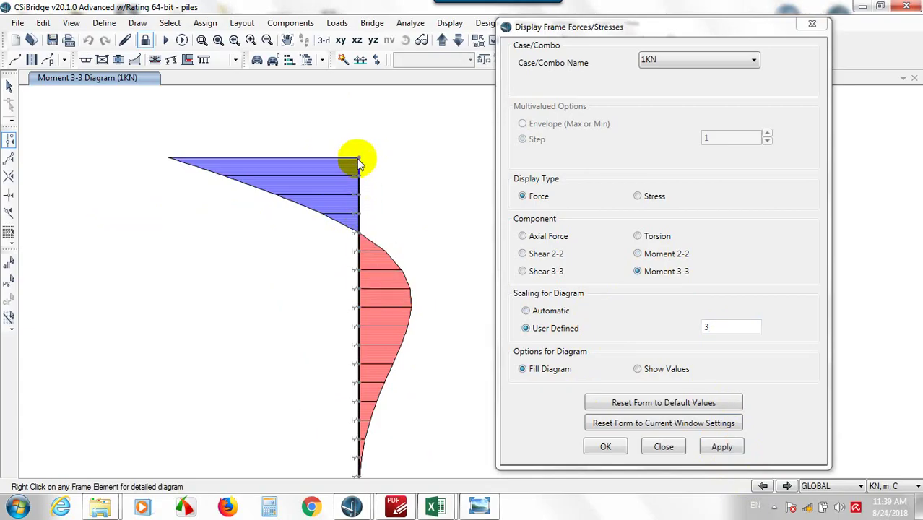
pyautogui.moveTo(361, 165)
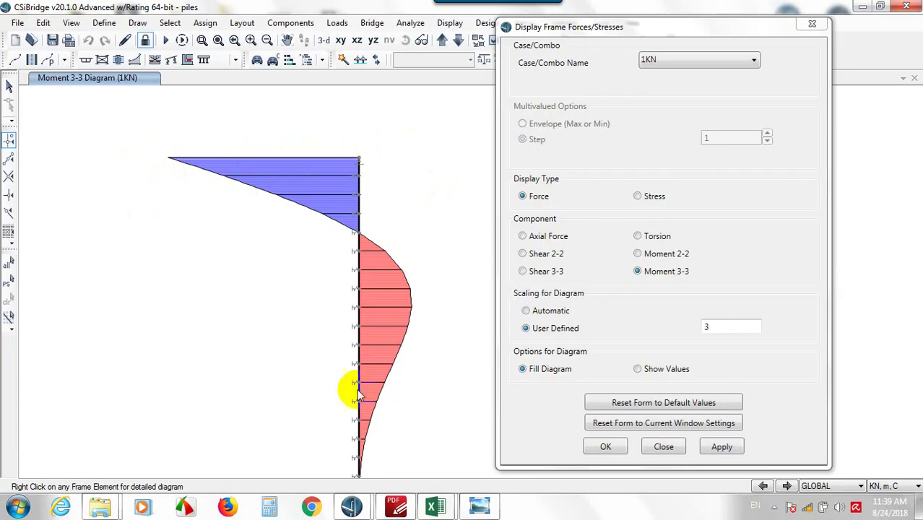
pyautogui.moveTo(478, 507)
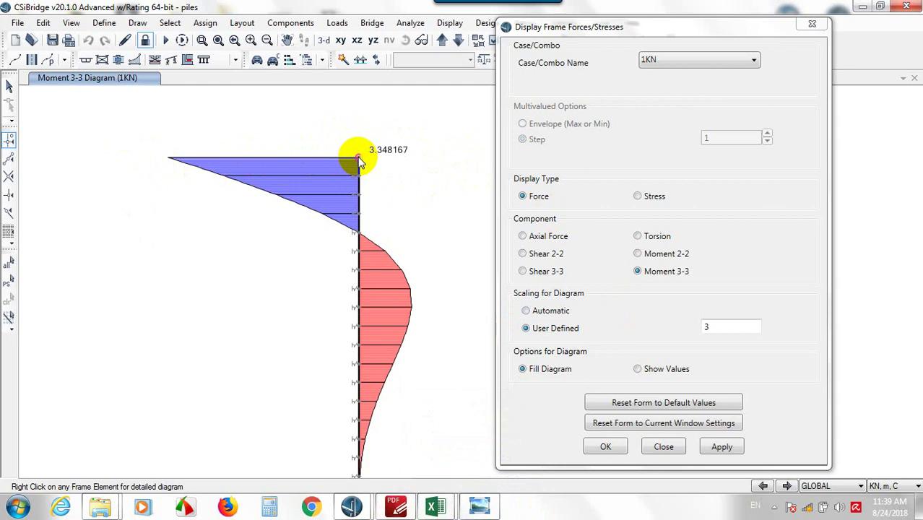
# Switch to the ABUTMENT.xlsx workbook in Excel and set the moment factor in cell E99 of Load on Piles to 3.35.
pyautogui.moveTo(436, 504)
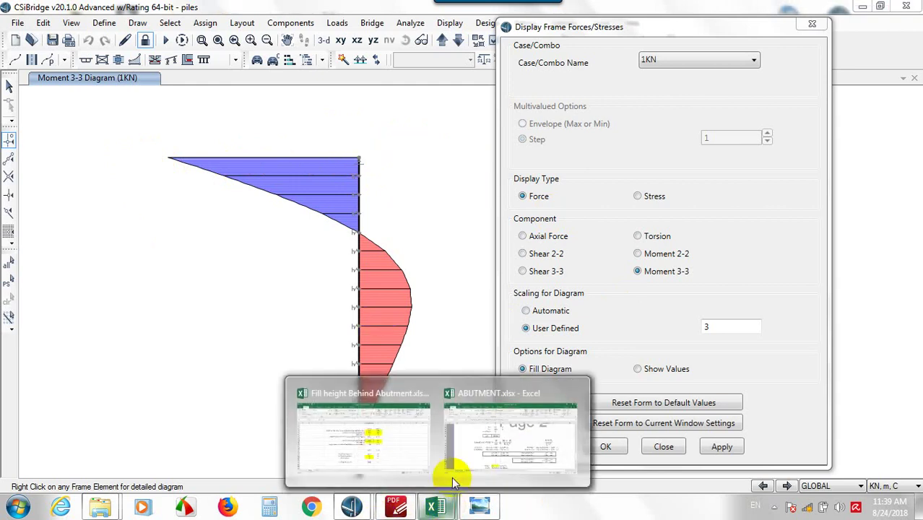
pyautogui.click(456, 431)
pyautogui.scroll(-4, 377, 361)
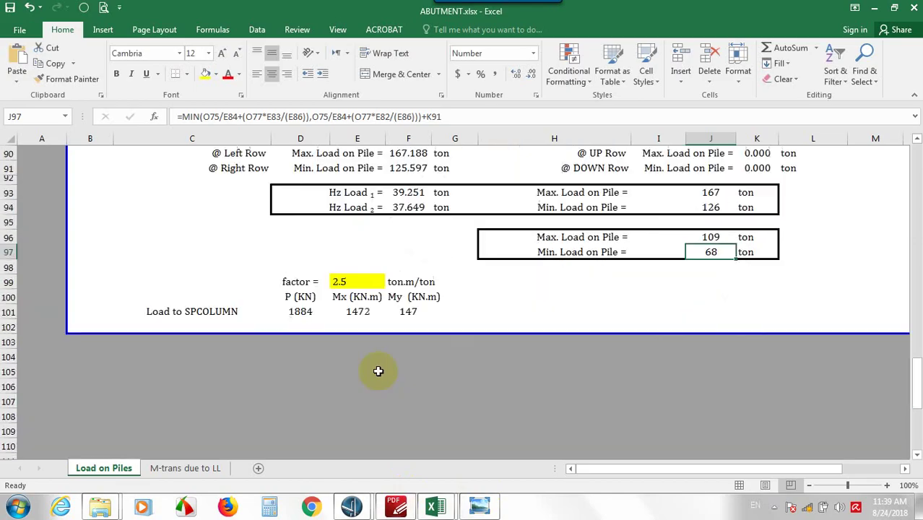
pyautogui.click(382, 276)
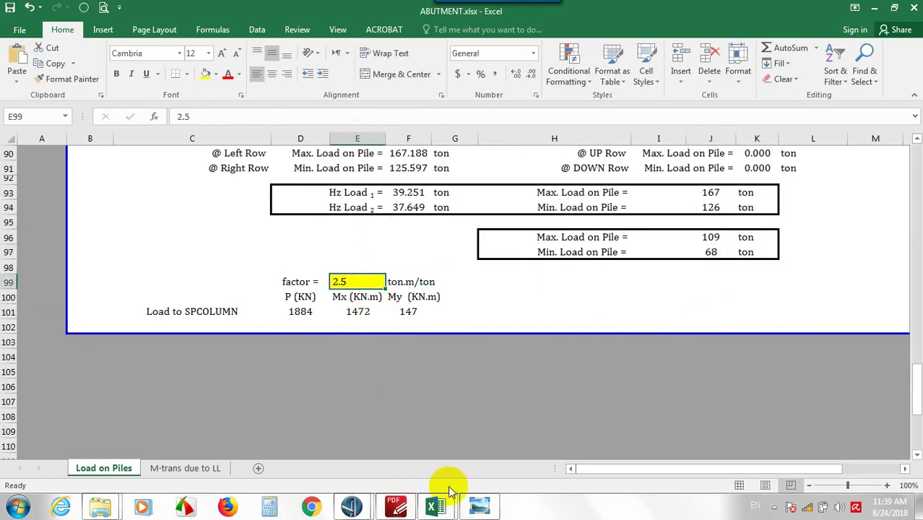
pyautogui.write('3')
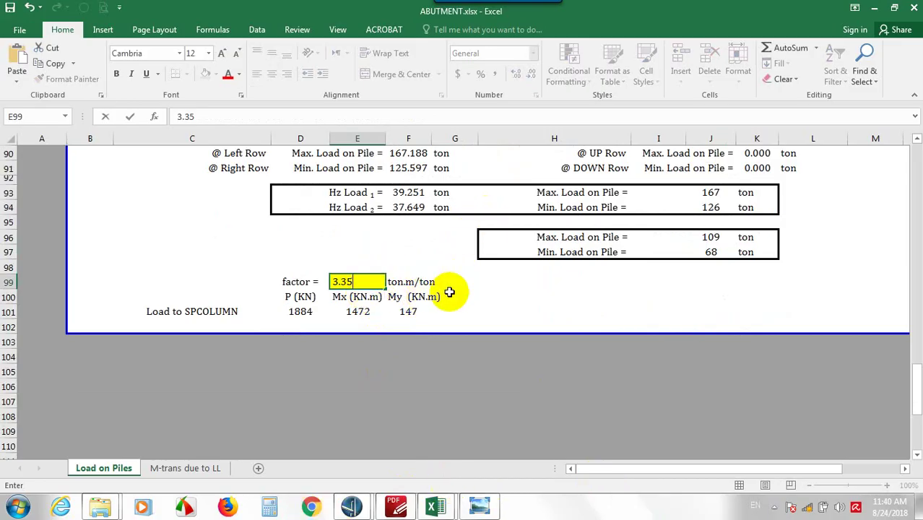
pyautogui.press('Return')
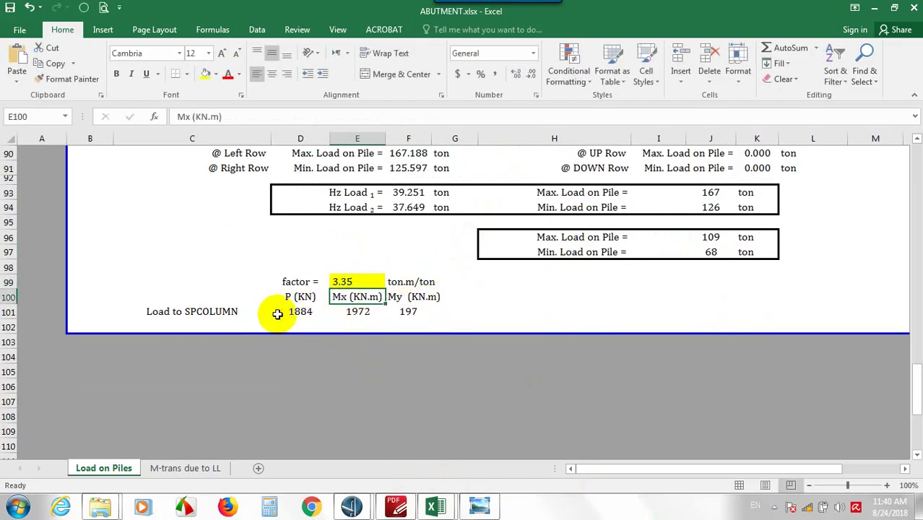
# Review the P, Mx and My values in the Load to SPCOLUMN row by selecting D101, E101 and F101.
pyautogui.click(299, 313)
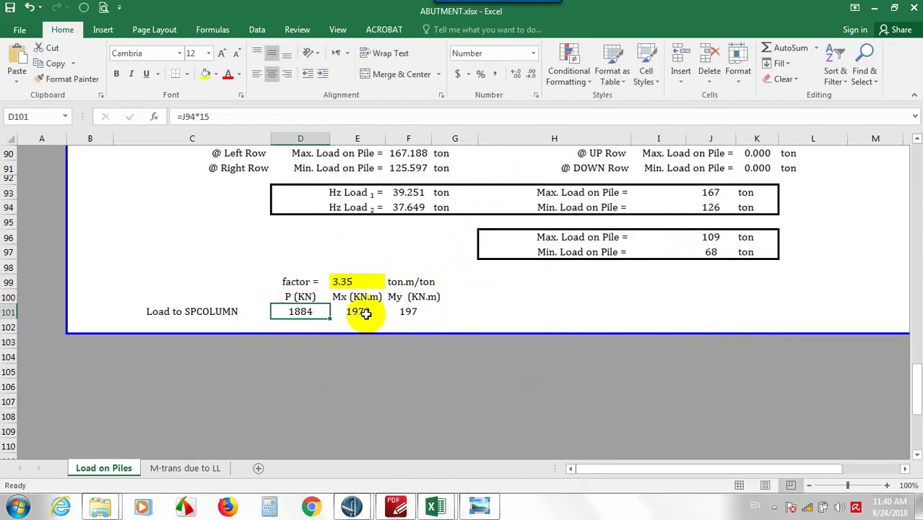
pyautogui.keyDown('ctrl'); pyautogui.click(358, 313); pyautogui.keyUp('ctrl')
pyautogui.keyDown('ctrl'); pyautogui.click(418, 318); pyautogui.keyUp('ctrl')
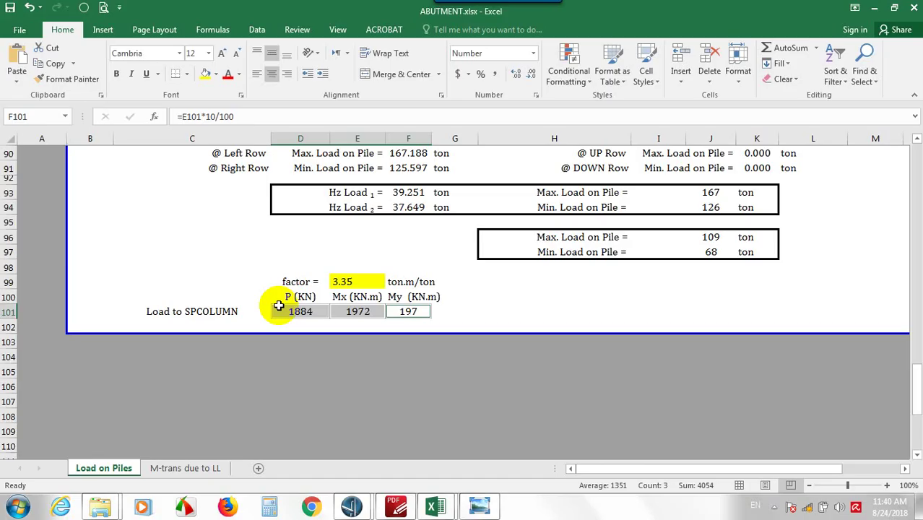
# Switch to the foundation report image in Windows Photo Viewer, examine the recommended pile diameter and vertical reinforcement, and minimize it.
pyautogui.click(395, 508)
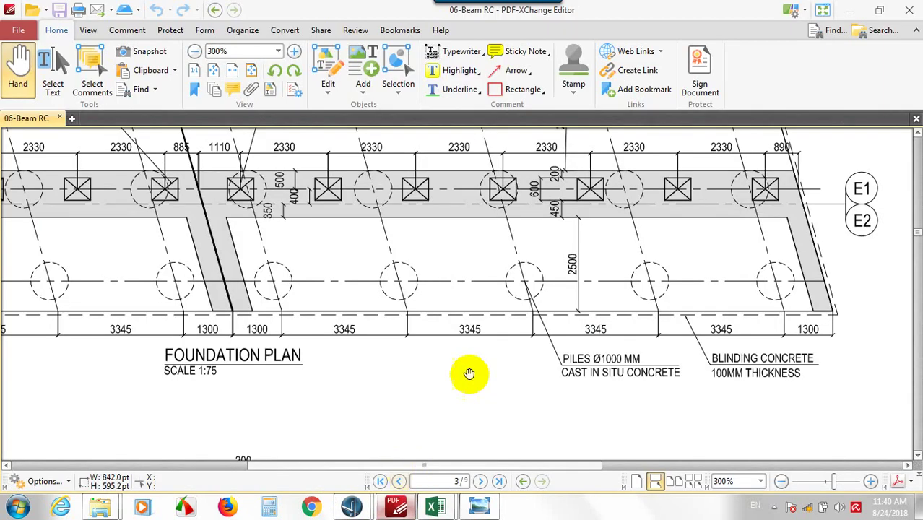
pyautogui.click(481, 506)
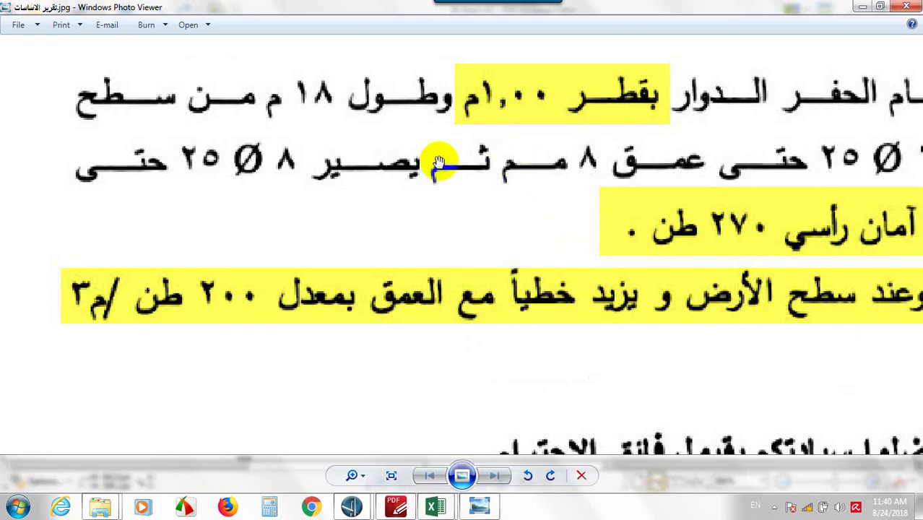
pyautogui.scroll(-1, 433, 169)
pyautogui.scroll(-1, 428, 179)
pyautogui.moveTo(428, 179); pyautogui.dragTo(132, 248)
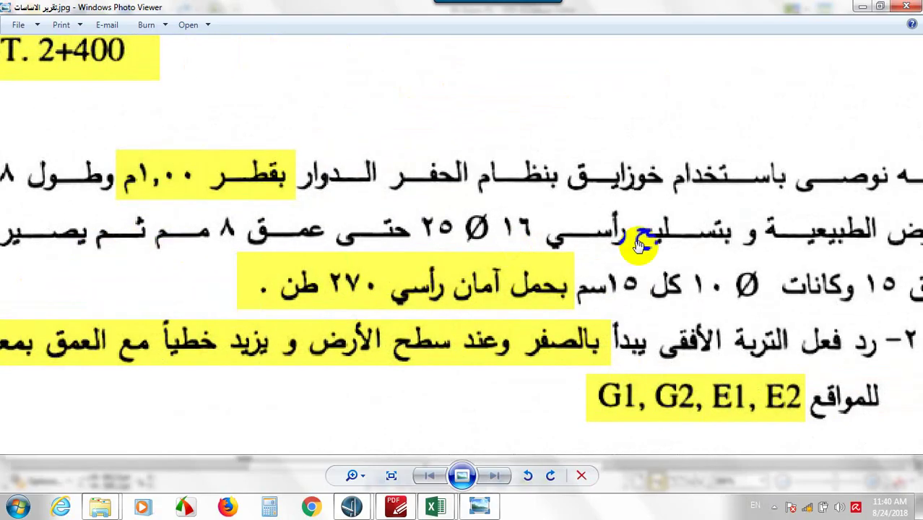
pyautogui.moveTo(651, 268); pyautogui.dragTo(725, 221)
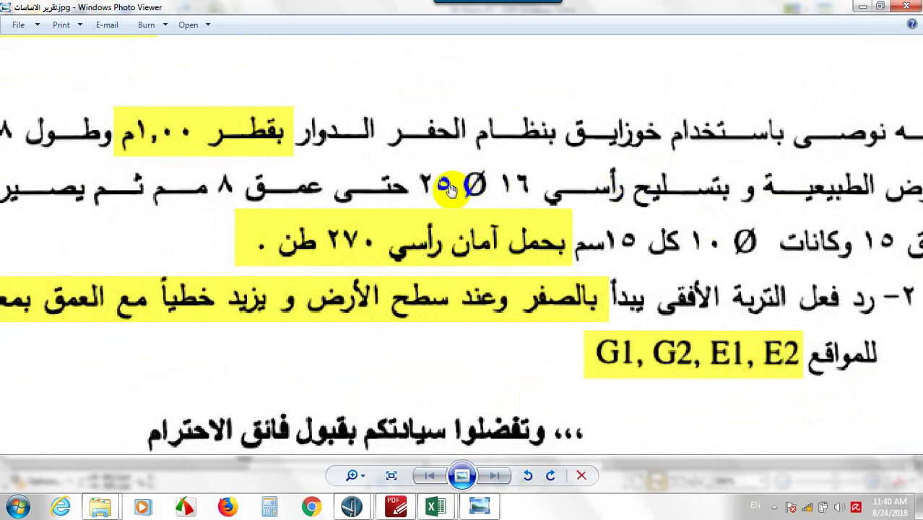
pyautogui.click(859, 7)
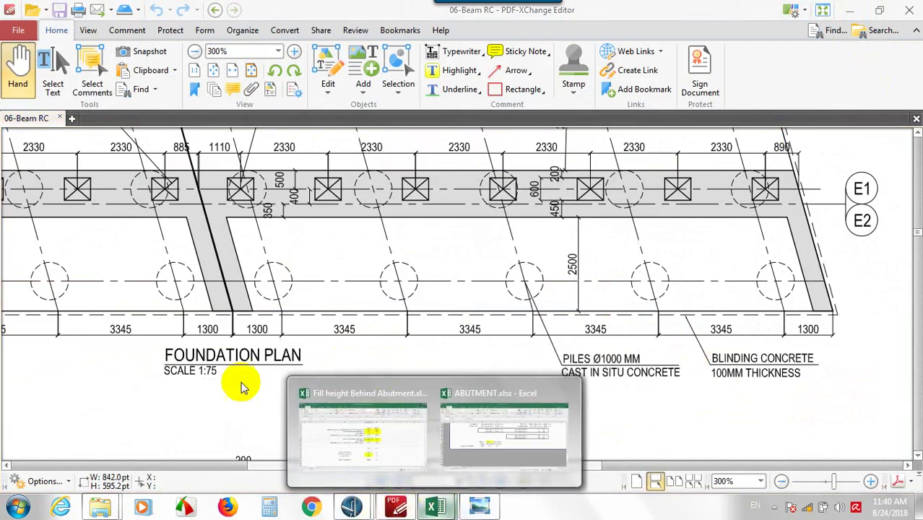
# Return to ABUTMENT.xlsx in Excel and check the P, Mx and My load headings with their values.
pyautogui.click(487, 426)
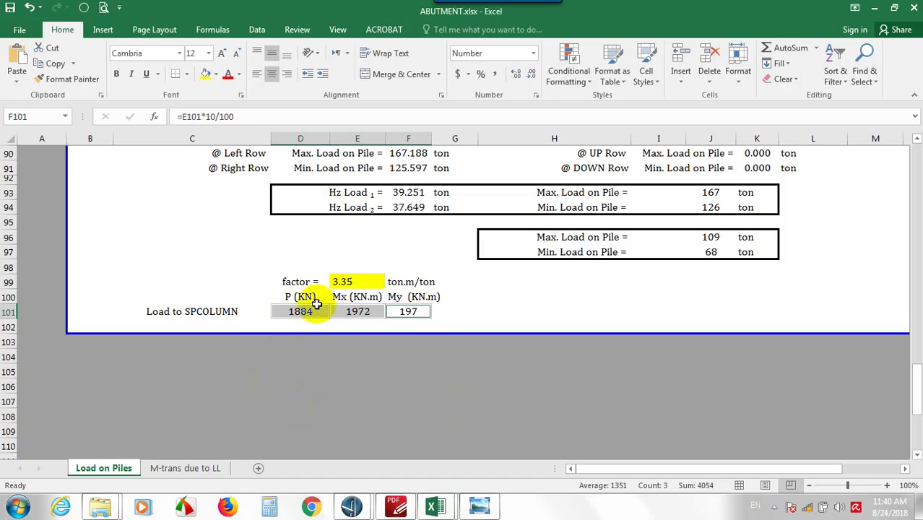
pyautogui.moveTo(306, 296); pyautogui.dragTo(412, 306)
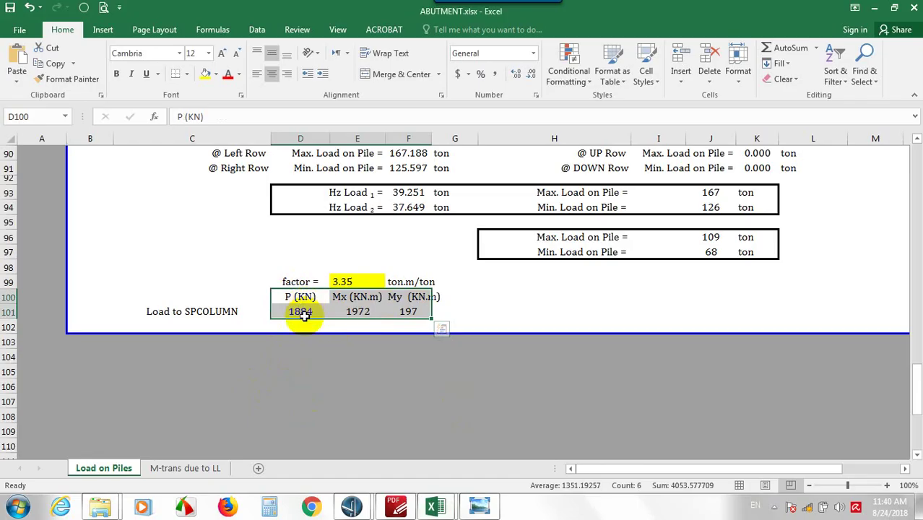
pyautogui.click(303, 312)
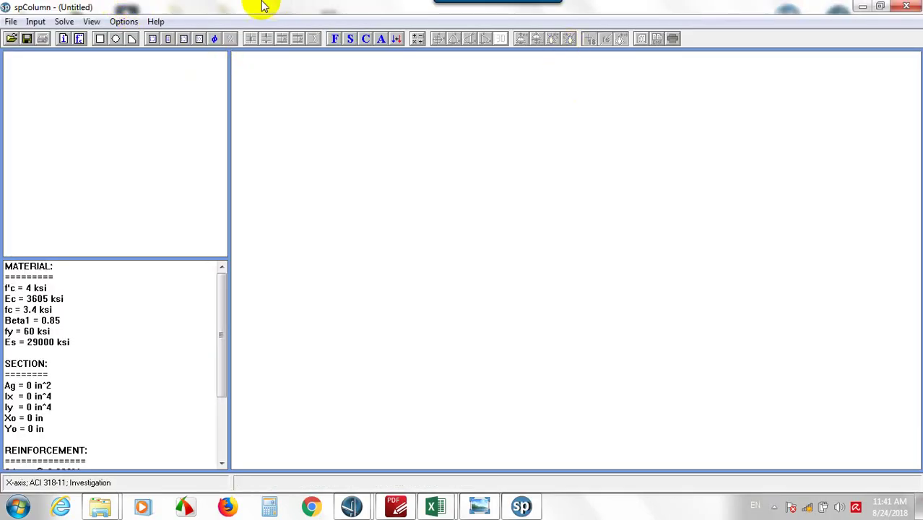
# In spColumn, set the general information to metric units, design code ACI 318-11, Investigation and a biaxial run without slenderness.
pyautogui.click(38, 21)
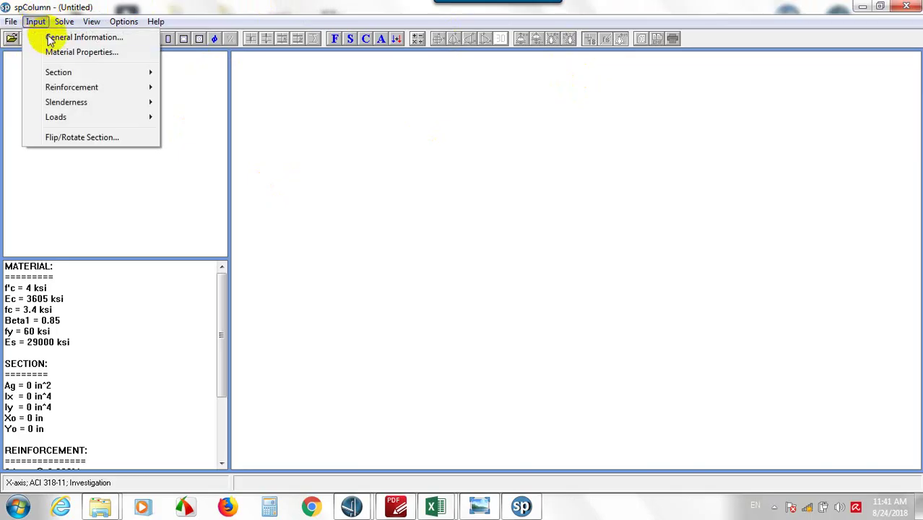
pyautogui.click(49, 40)
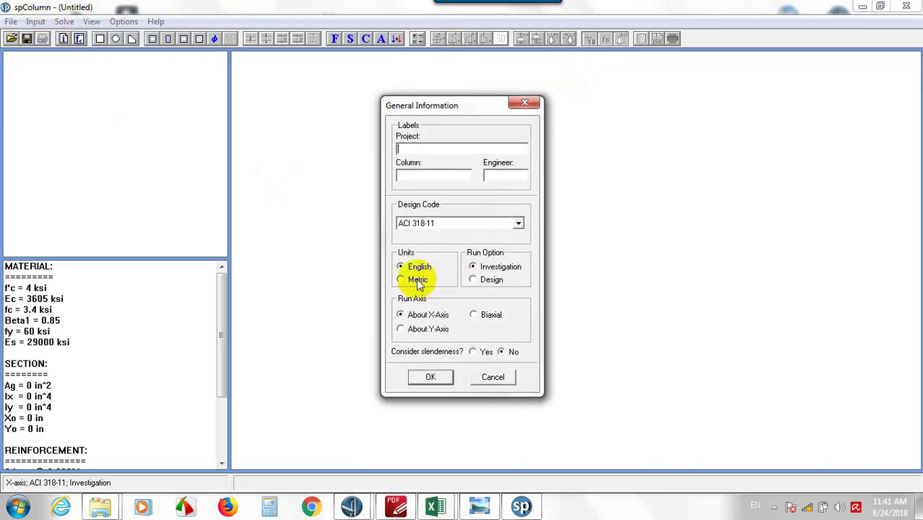
pyautogui.click(494, 319)
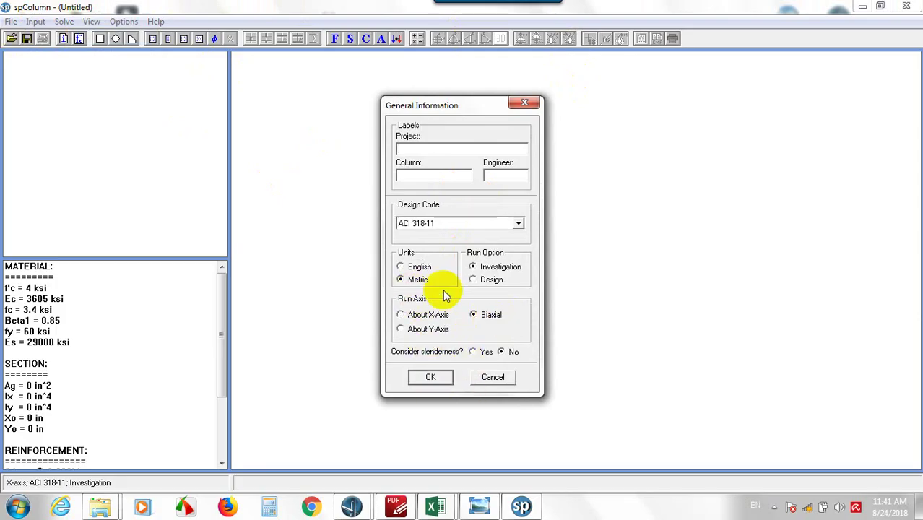
pyautogui.click(445, 224)
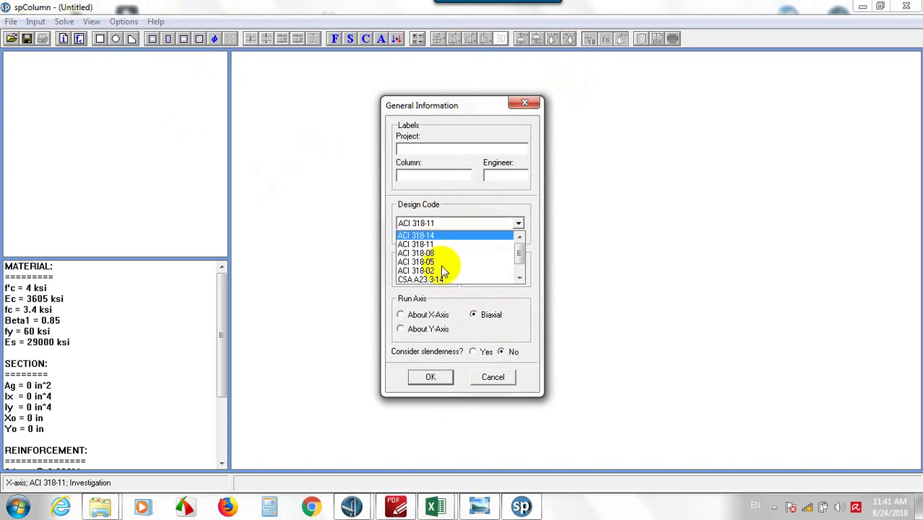
pyautogui.click(433, 245)
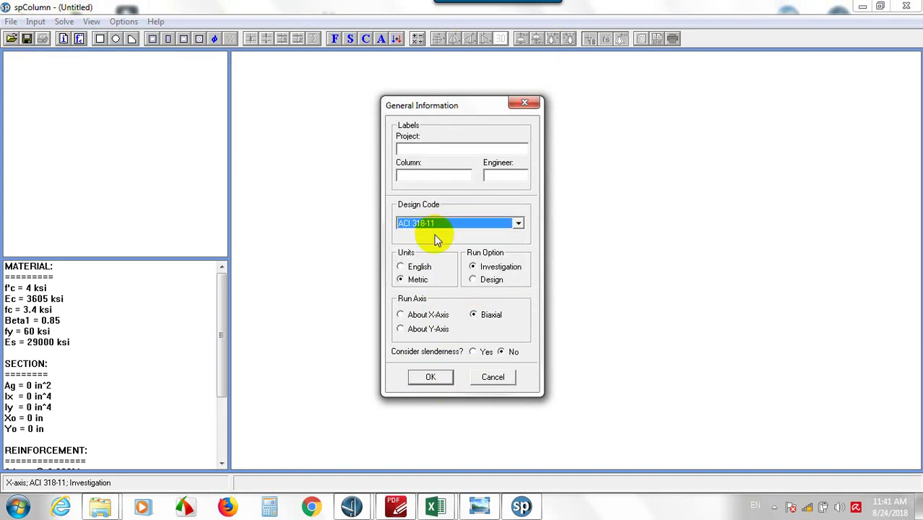
pyautogui.click(432, 222)
pyautogui.click(434, 236)
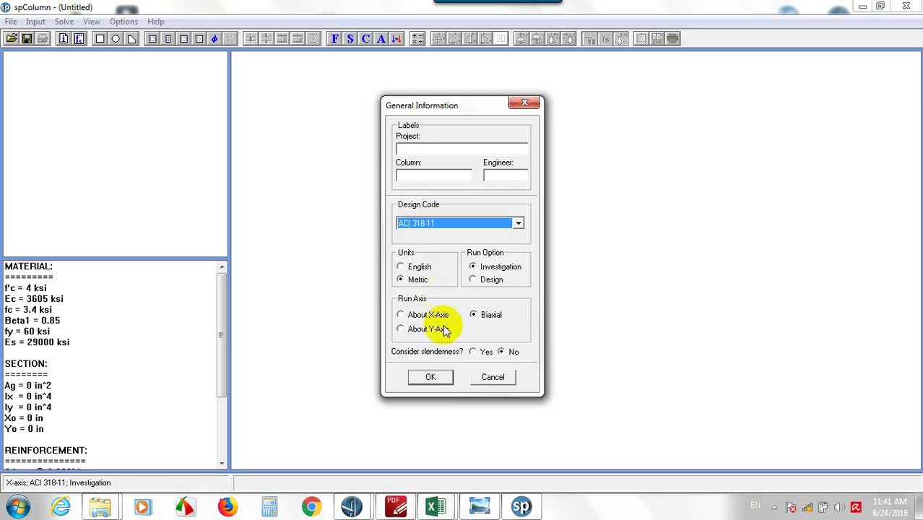
pyautogui.click(433, 376)
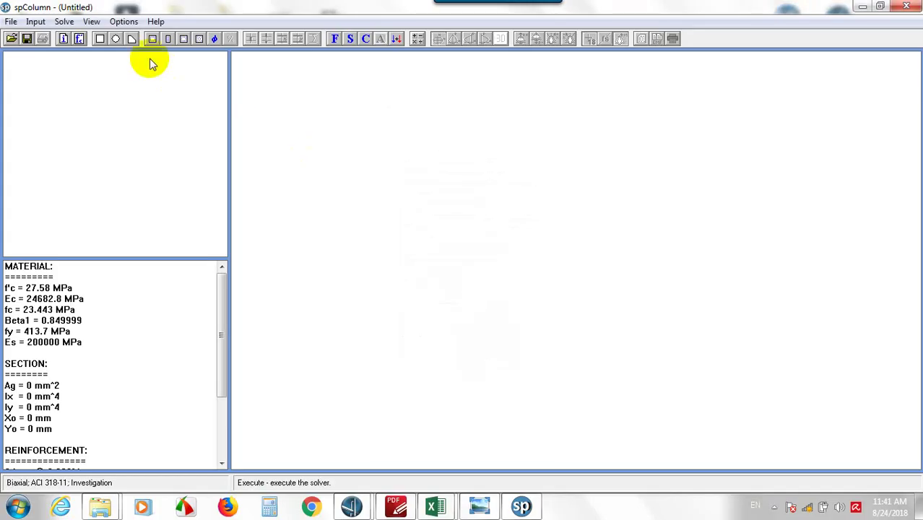
# Set the material properties to concrete strength f'c 28 MPa and reinforcing steel strength fy 400 MPa.
pyautogui.click(43, 23)
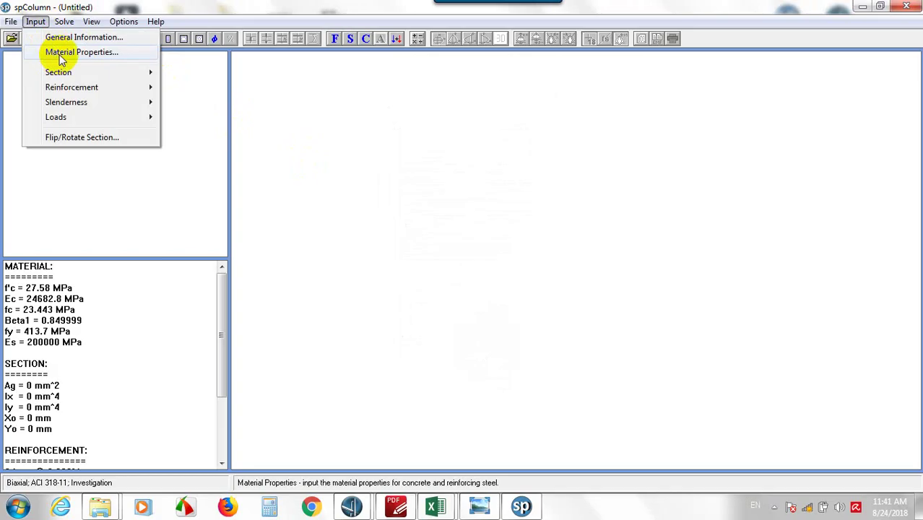
pyautogui.click(61, 55)
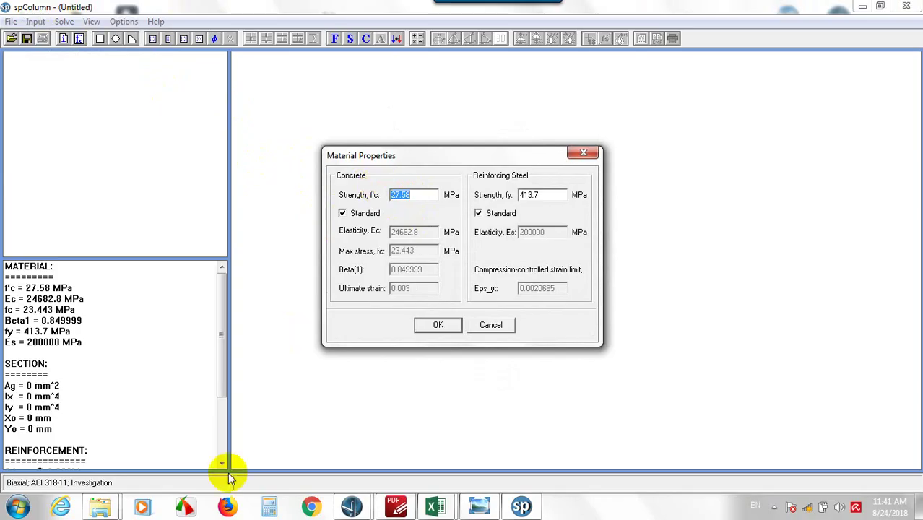
pyautogui.click(270, 505)
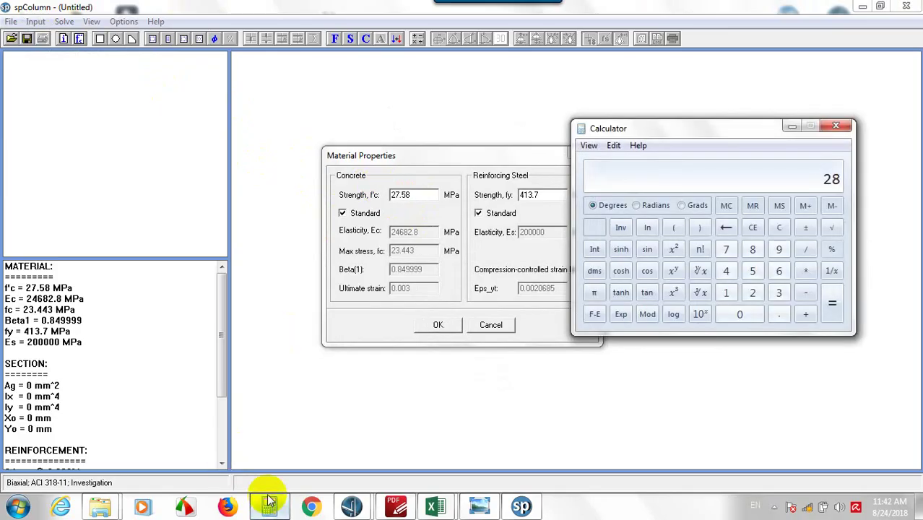
pyautogui.click(792, 127)
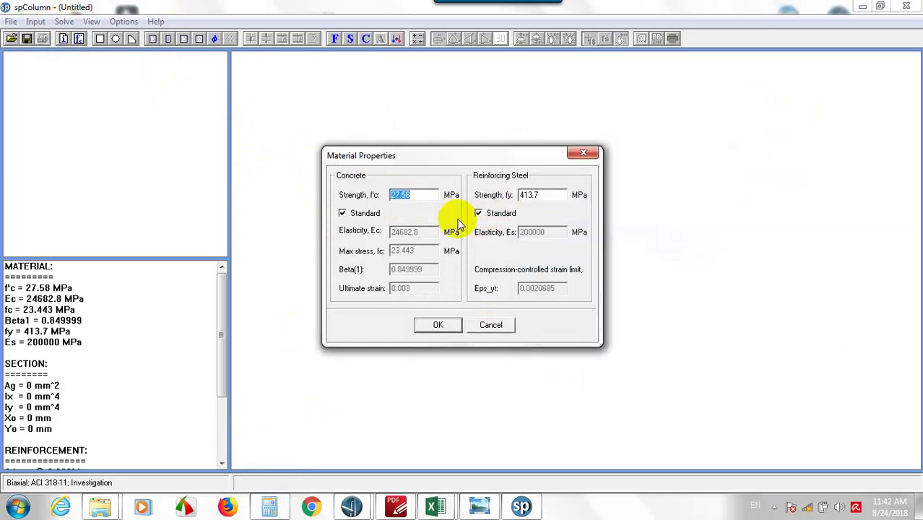
pyautogui.write('28')
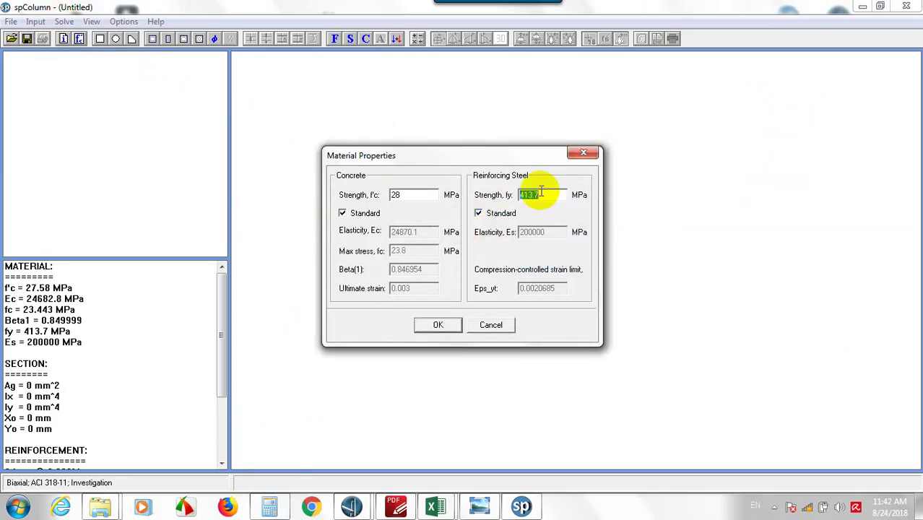
pyautogui.write('4000')
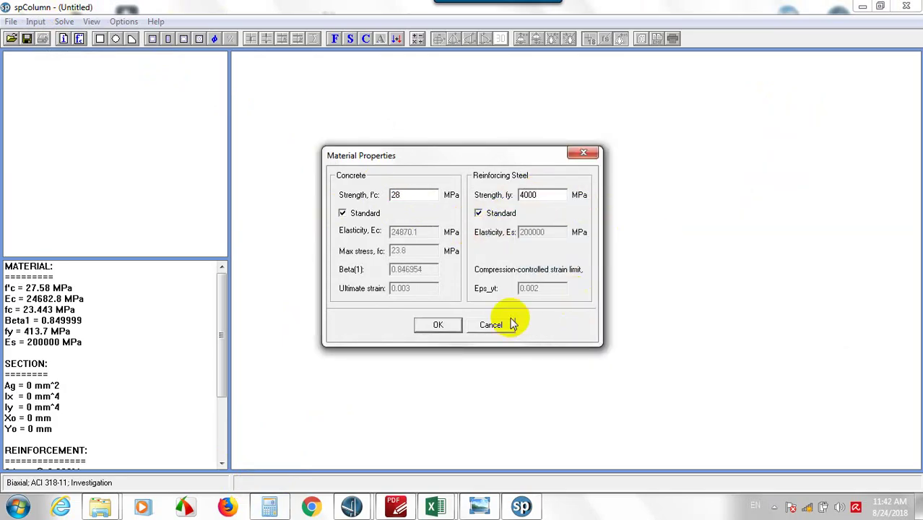
pyautogui.press('BackSpace')
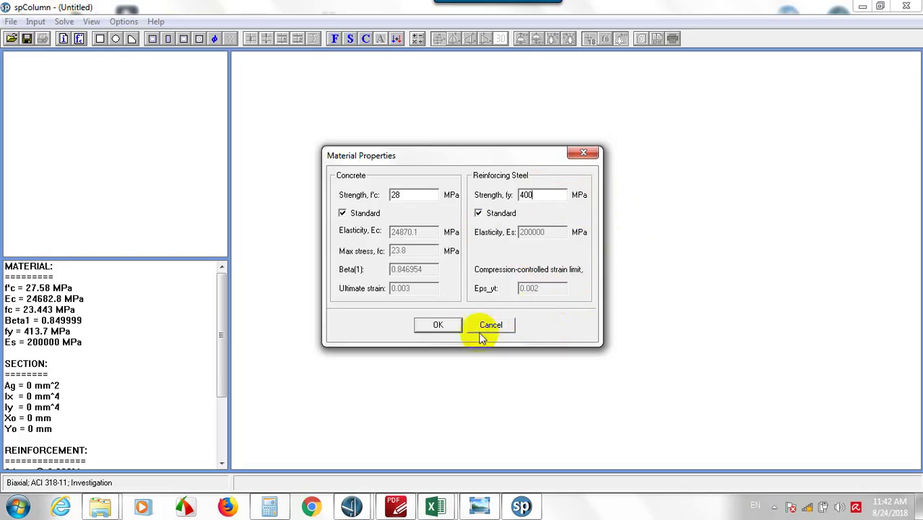
pyautogui.click(437, 324)
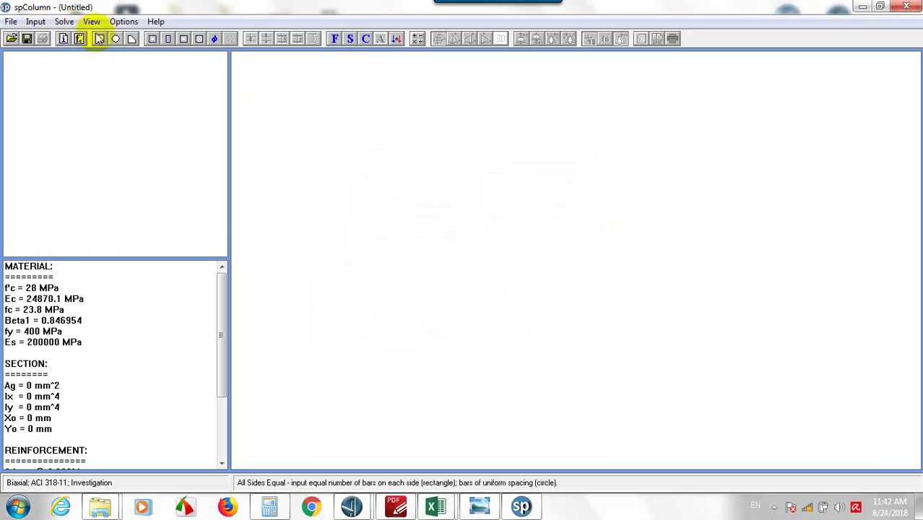
# Set the reinforcement bar set to prEN 10080.
pyautogui.click(123, 23)
pyautogui.click(148, 52)
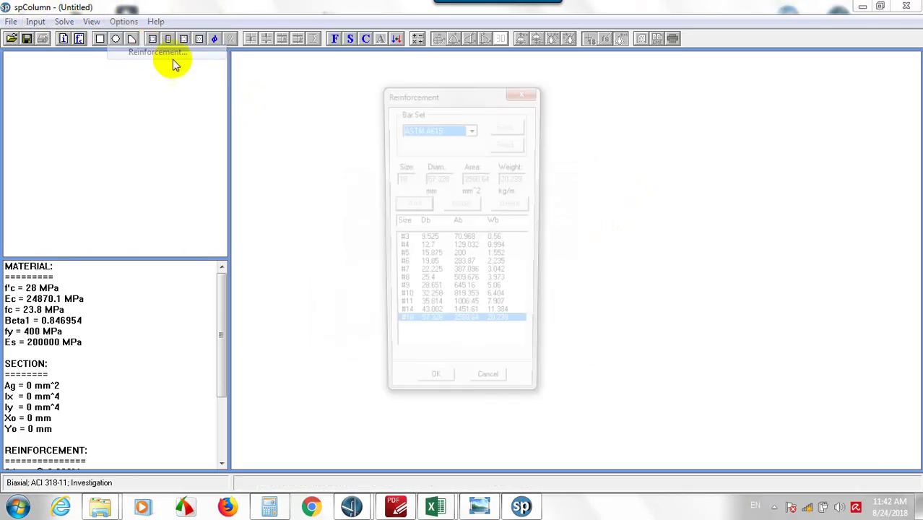
pyautogui.click(444, 130)
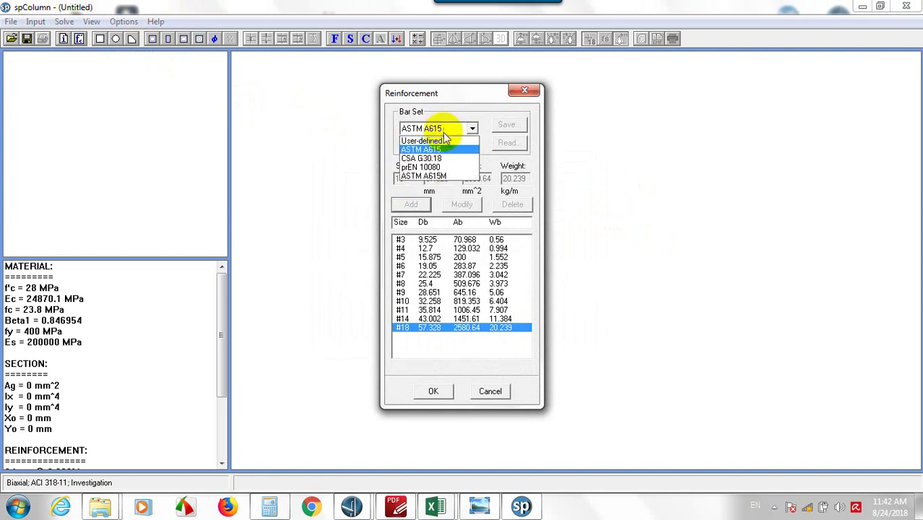
pyautogui.click(430, 168)
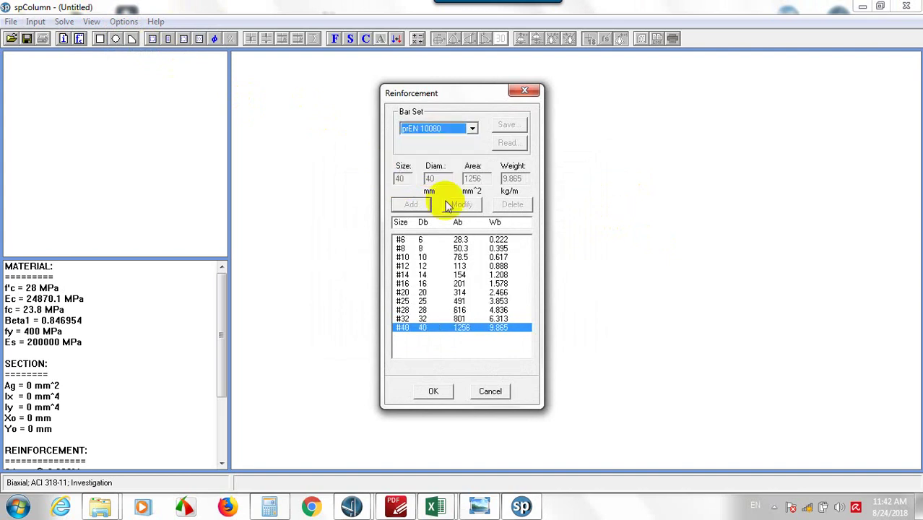
pyautogui.click(412, 301)
pyautogui.click(408, 318)
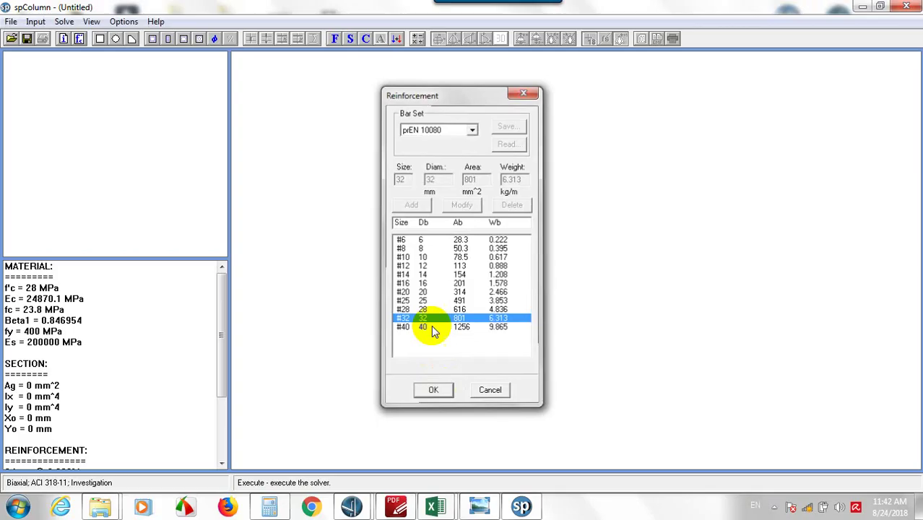
pyautogui.press('Return')
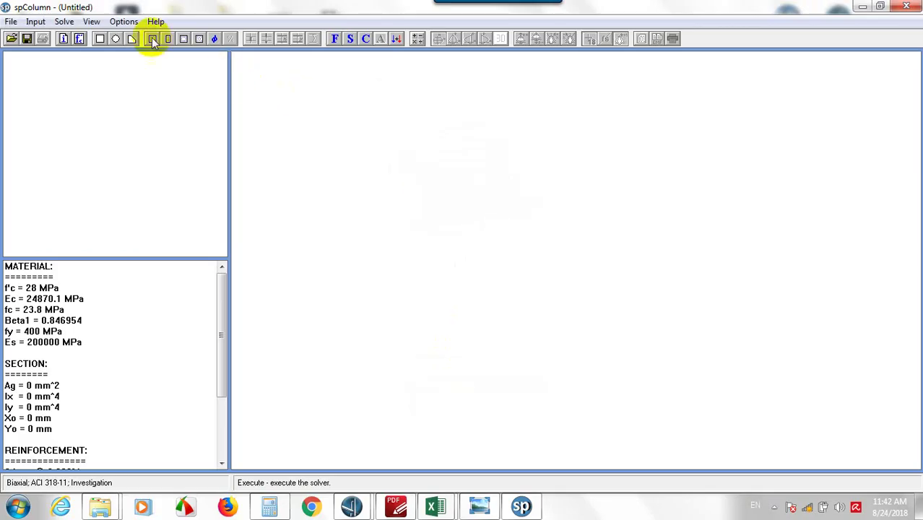
# Define a circular pile section with a diameter of 1000 mm.
pyautogui.click(36, 22)
pyautogui.moveTo(69, 72)
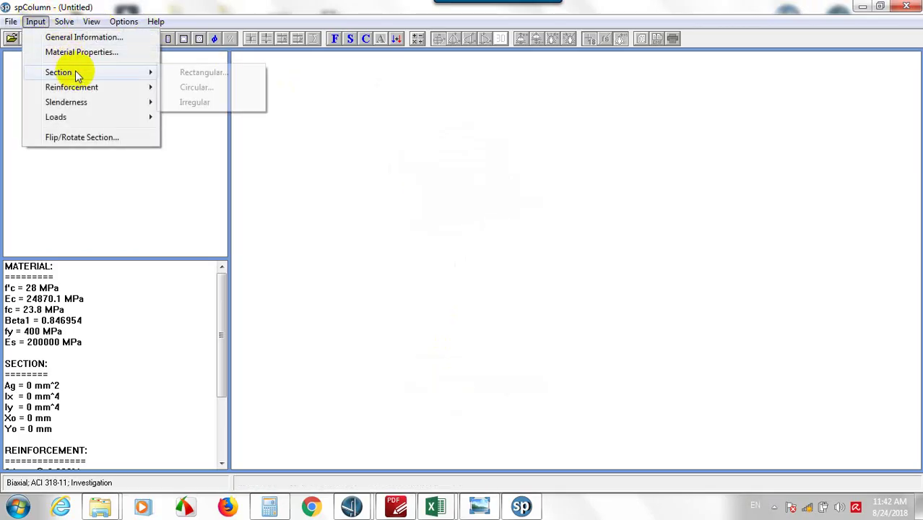
pyautogui.click(228, 87)
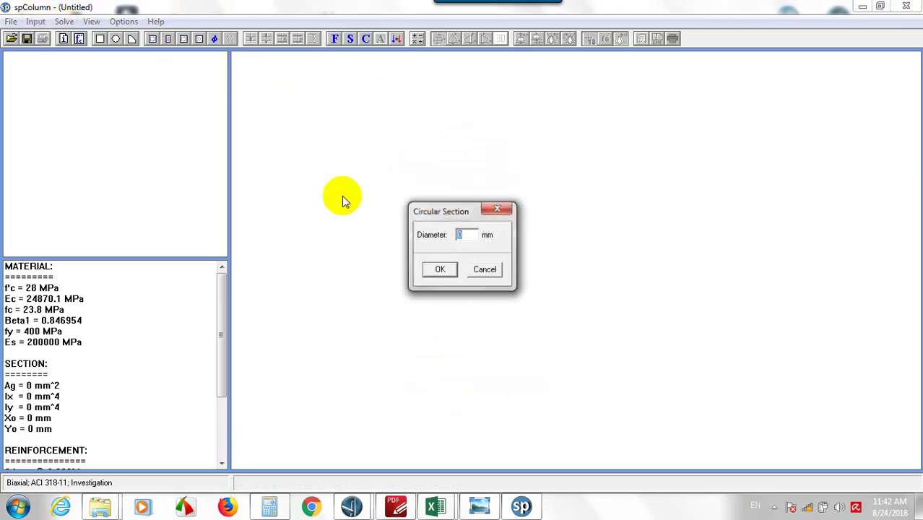
pyautogui.write('1000')
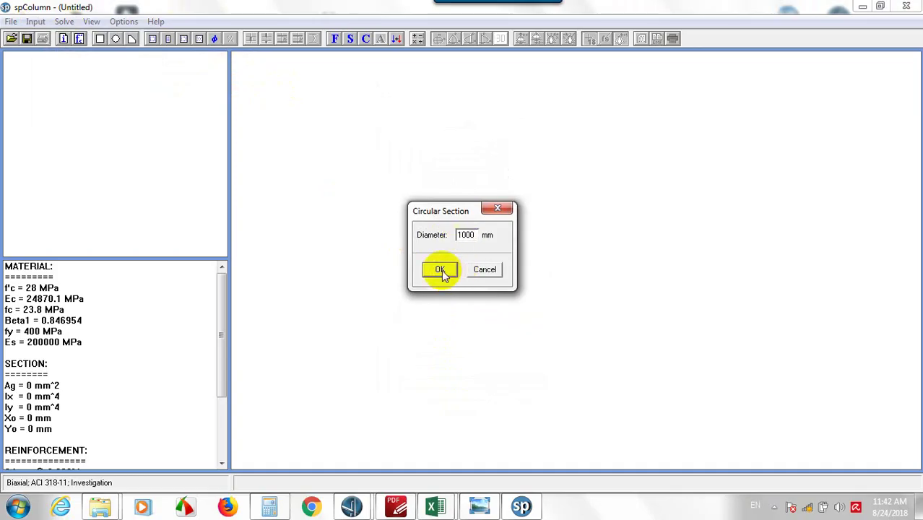
pyautogui.click(440, 269)
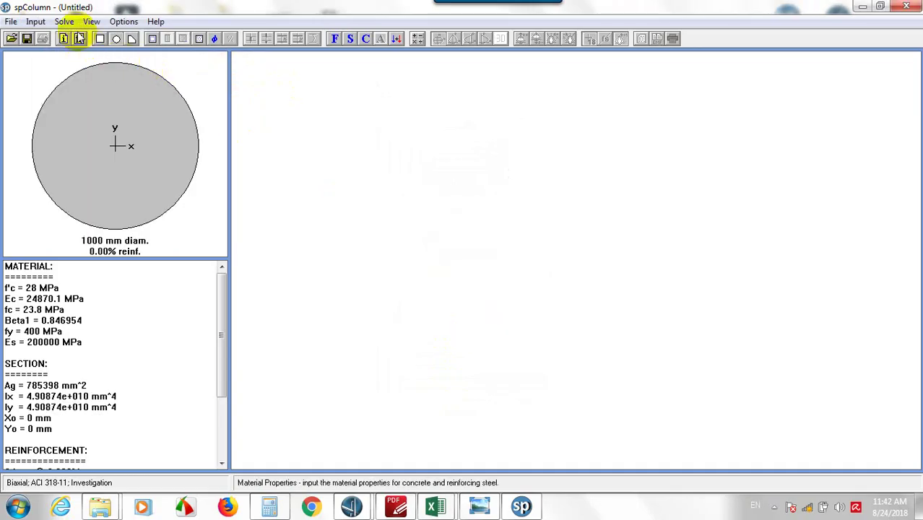
# Reinforce the section with 16 equally spaced #25 bars in a circular layout, with 75 mm clear cover to the longitudinal bars.
pyautogui.click(36, 21)
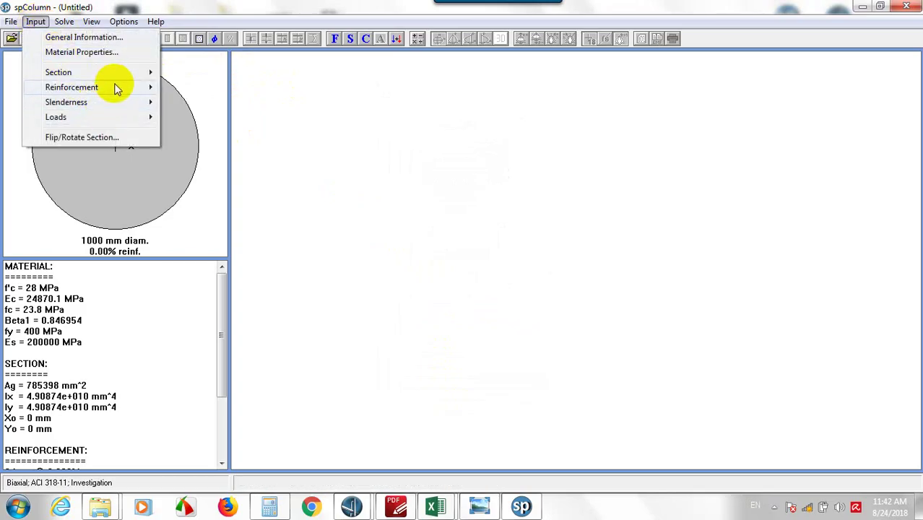
pyautogui.moveTo(124, 87)
pyautogui.click(181, 87)
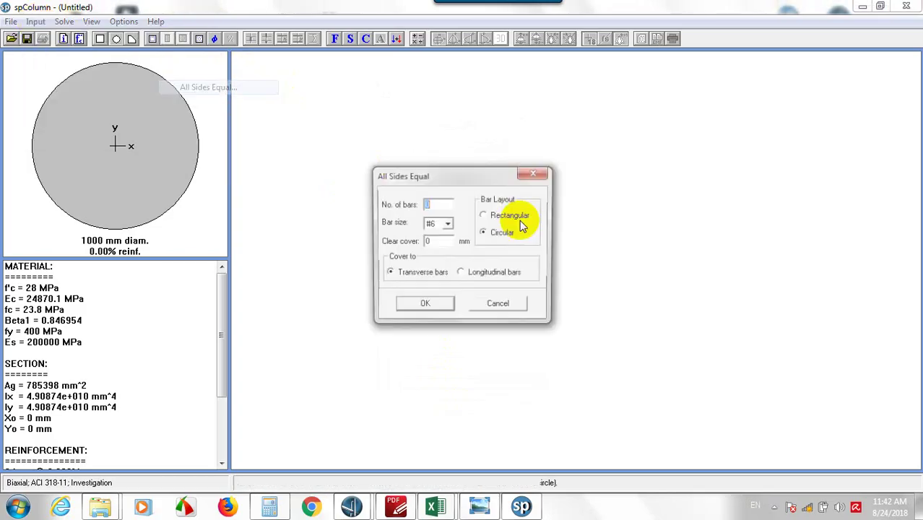
pyautogui.write('16')
pyautogui.click(446, 223)
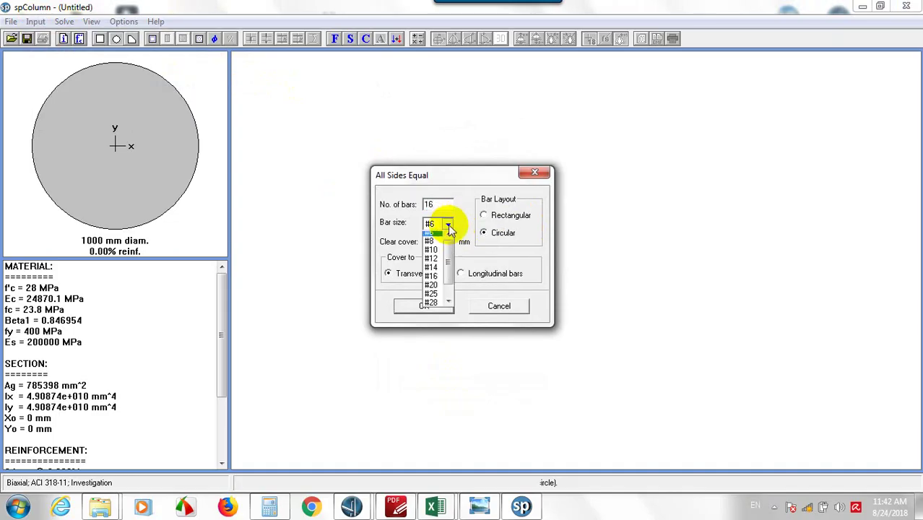
pyautogui.click(437, 298)
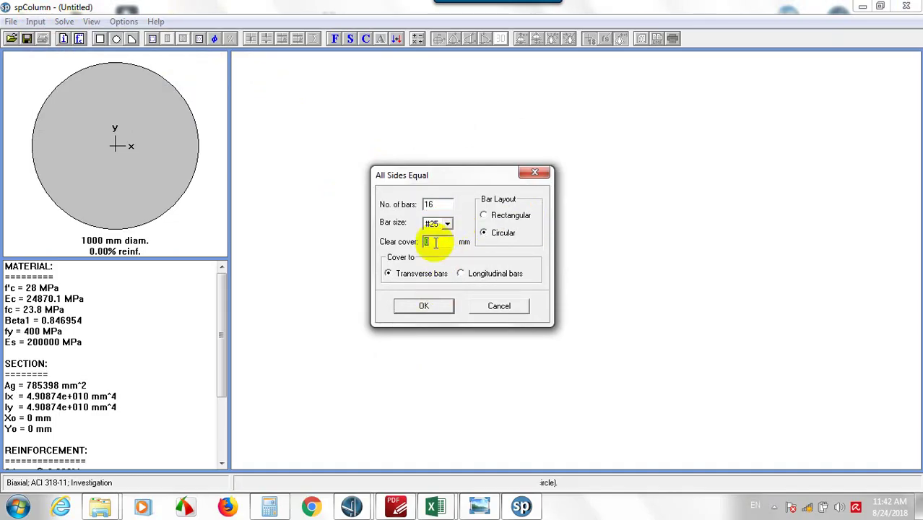
pyautogui.write('70')
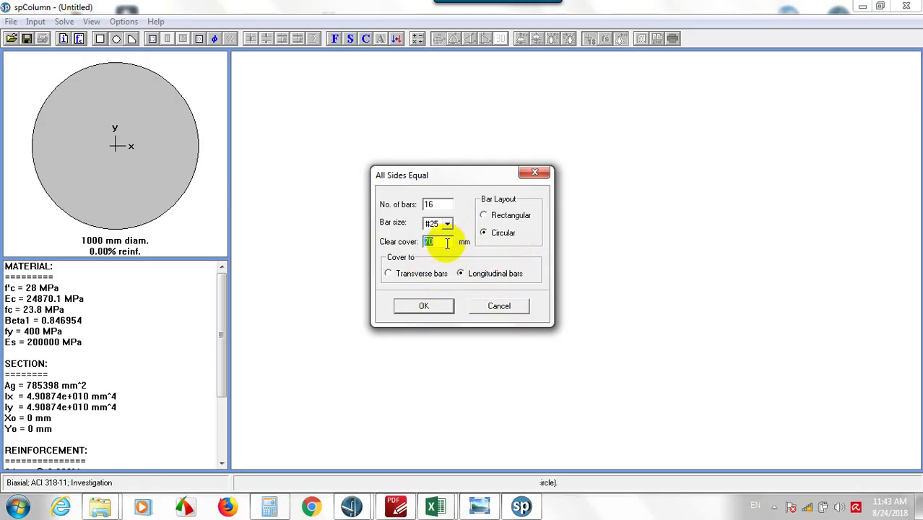
pyautogui.write('5')
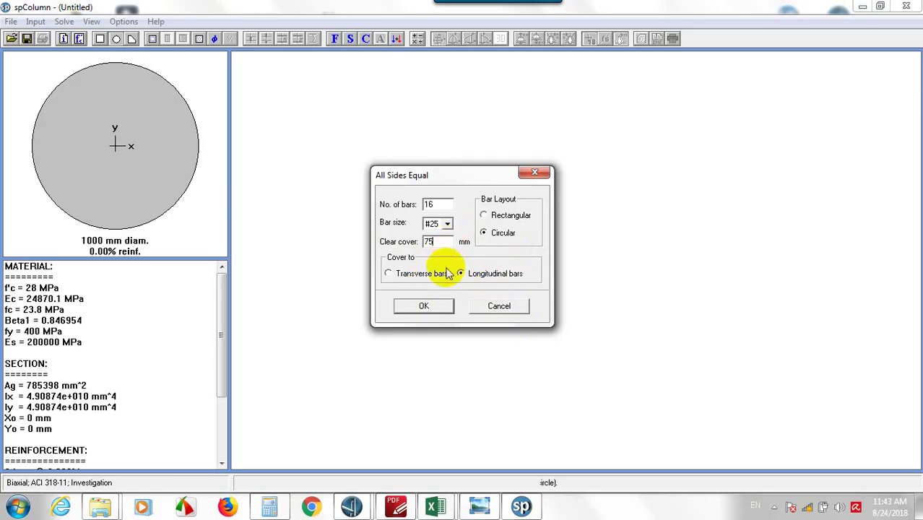
pyautogui.click(447, 306)
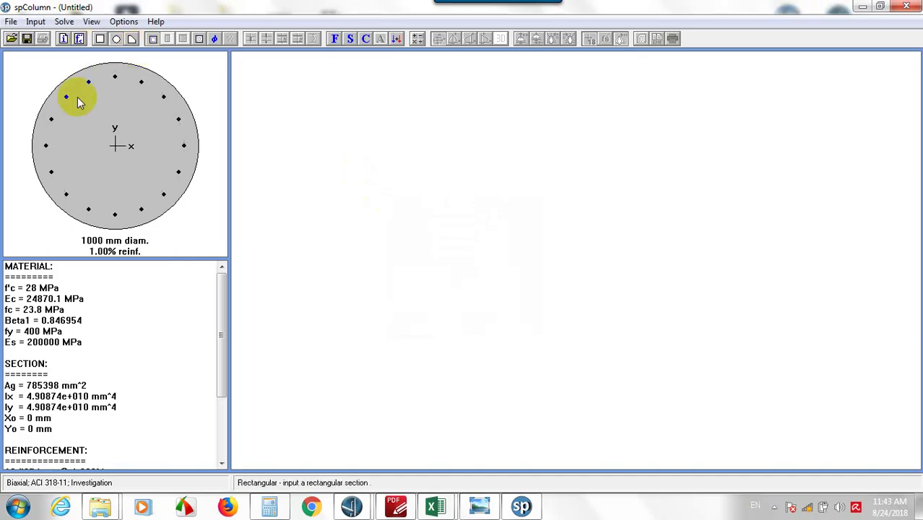
# Start a factored load entry and copy the axial load P of 1884 kN into it from ABUTMENT.xlsx in Excel.
pyautogui.click(335, 38)
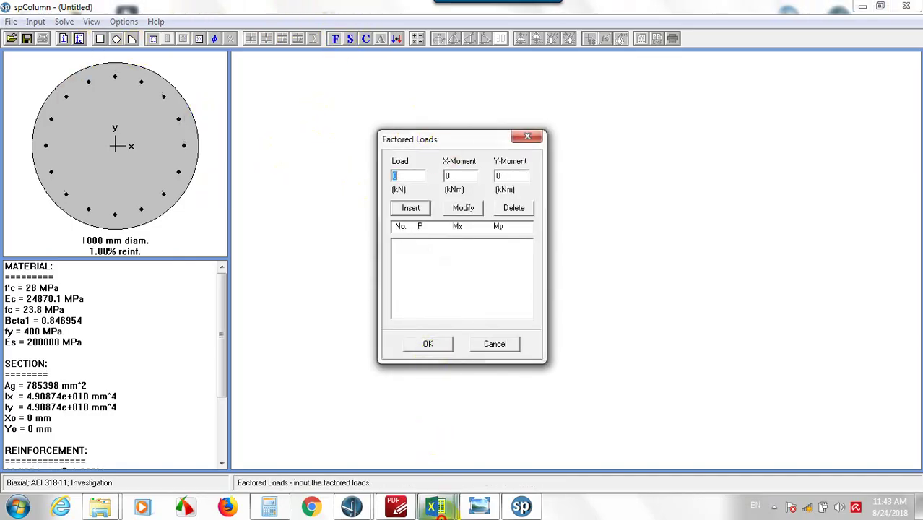
pyautogui.moveTo(435, 506)
pyautogui.click(505, 433)
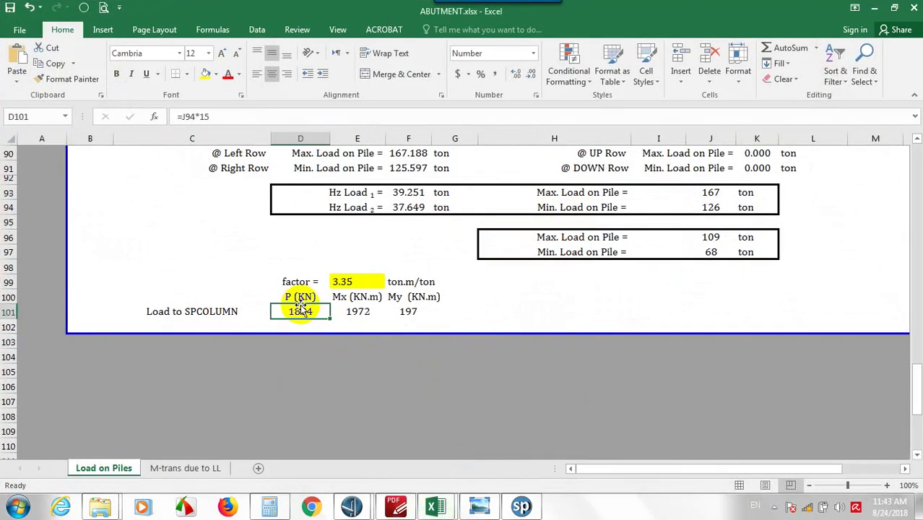
pyautogui.hotkey('ctrl', 'c')
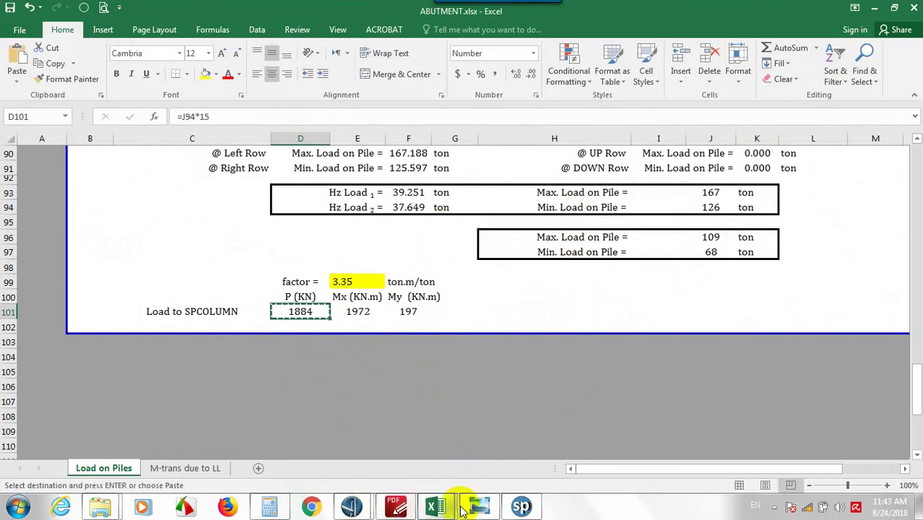
pyautogui.click(520, 506)
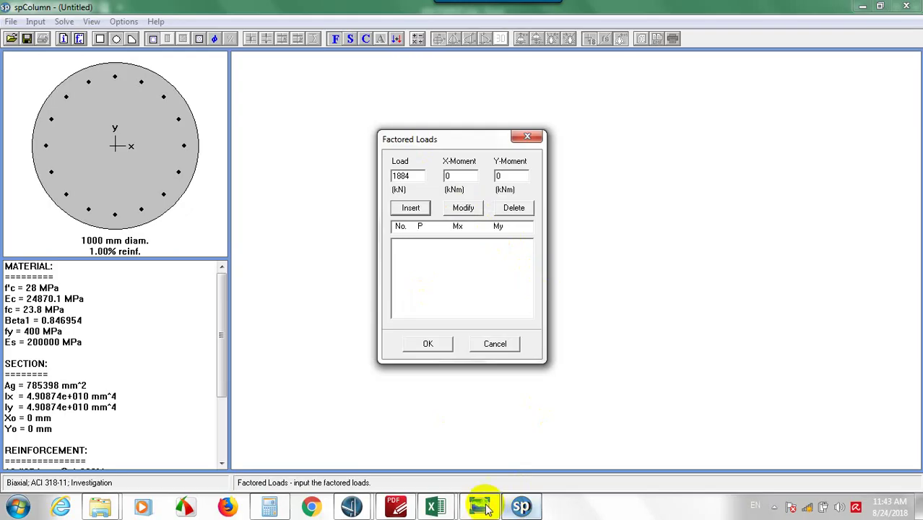
# Bring the Mx value from ABUTMENT.xlsx in Excel into spColumn as a factored X-moment of 1972 kNm.
pyautogui.moveTo(435, 506)
pyautogui.click(509, 442)
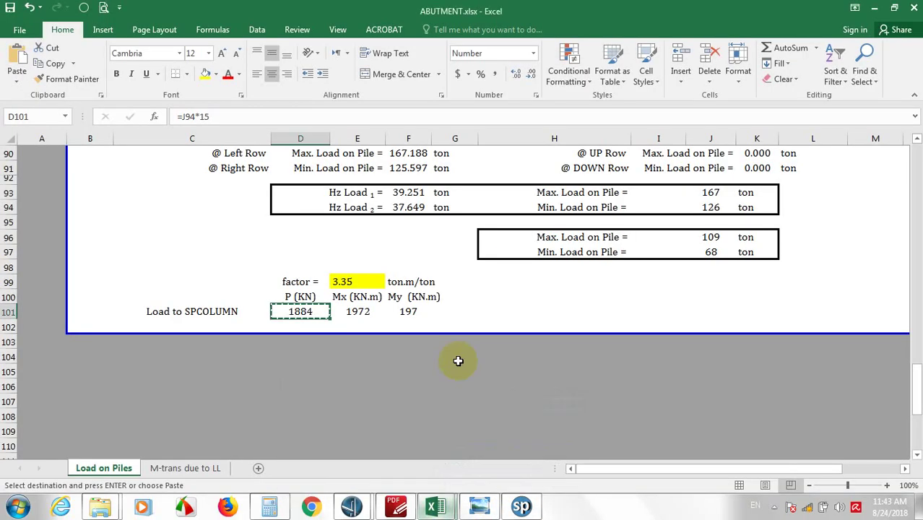
pyautogui.click(355, 312)
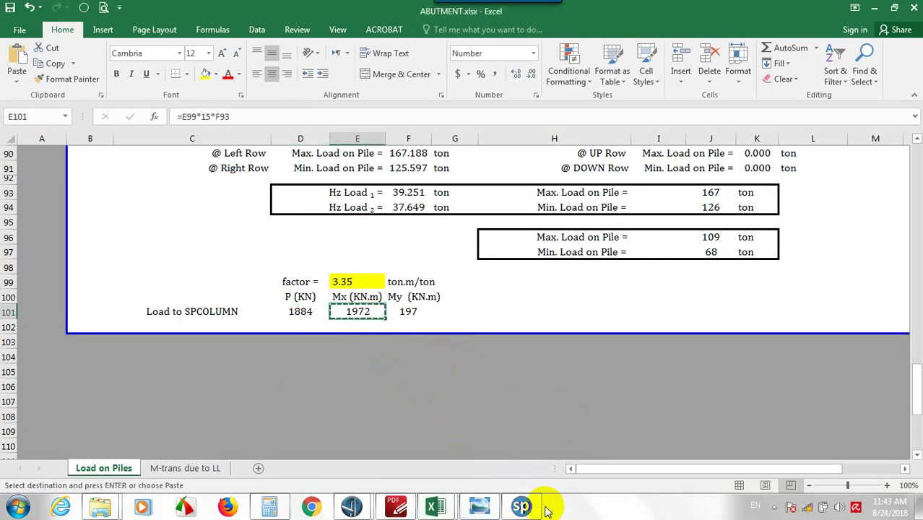
pyautogui.click(521, 506)
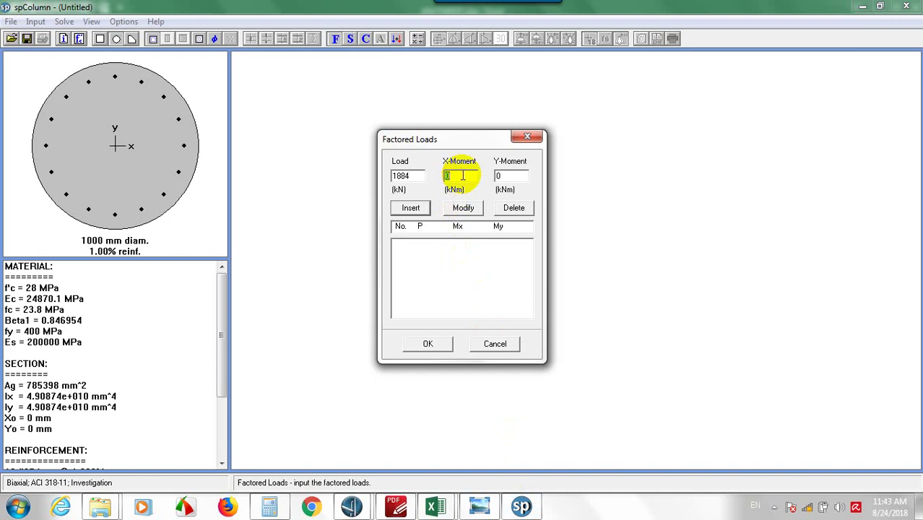
pyautogui.write('1972')
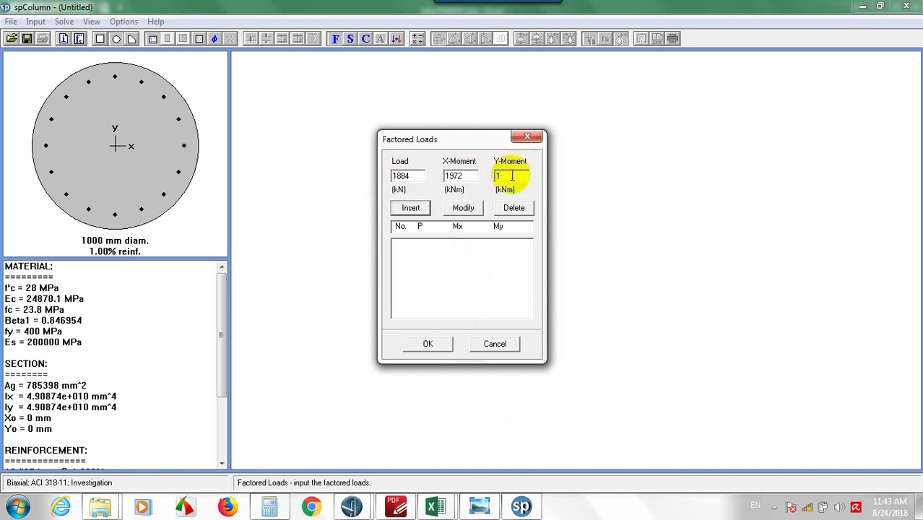
# Set the factored Y-moment to 197 kNm, add the load combination to the list and accept the factored loads.
pyautogui.click(512, 176)
pyautogui.write('197')
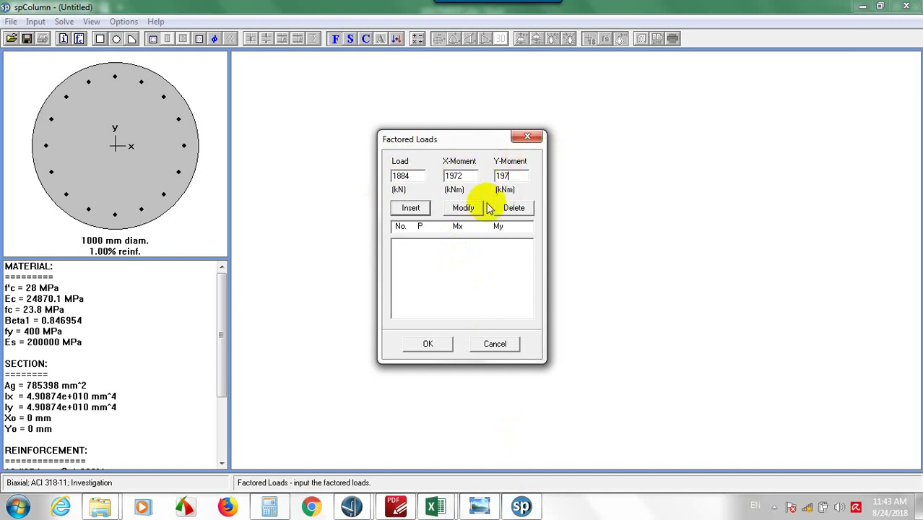
pyautogui.click(420, 217)
pyautogui.click(436, 344)
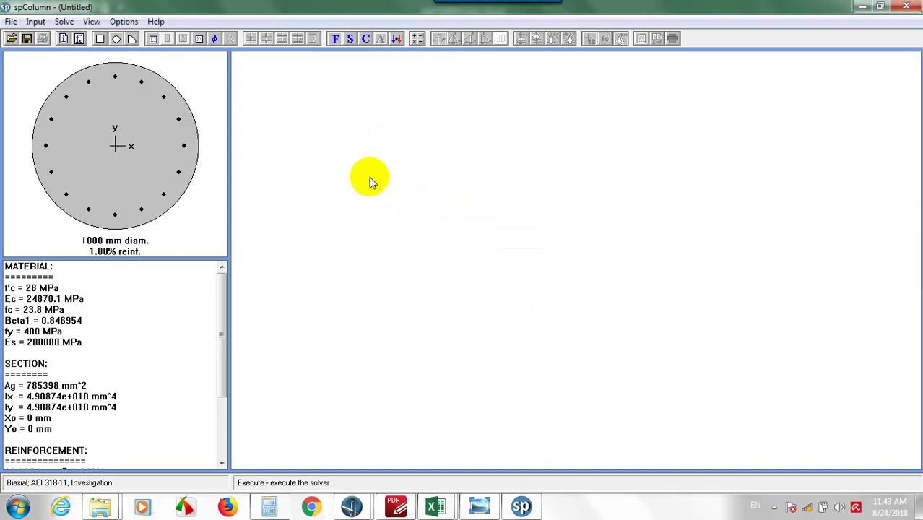
# Execute the solver, examine the factored loads against the section capacities in the results report, and minimize the report.
pyautogui.click(64, 20)
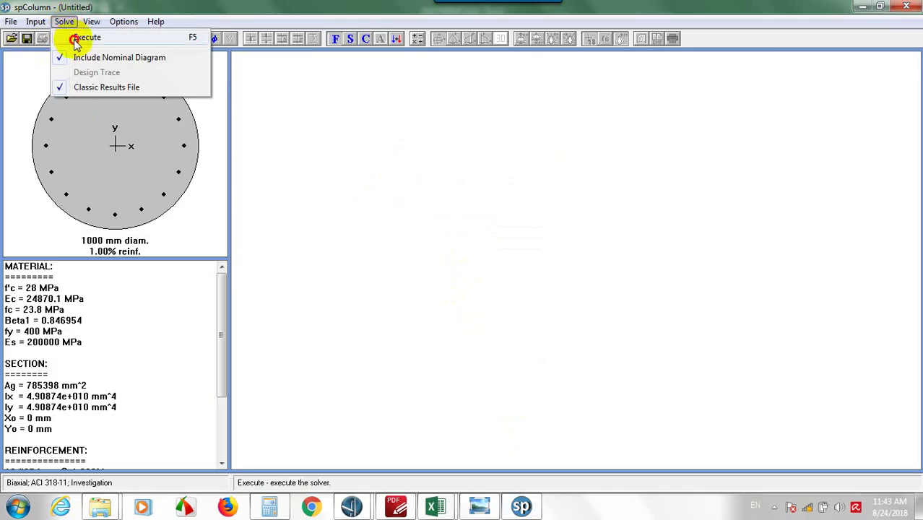
pyautogui.click(77, 39)
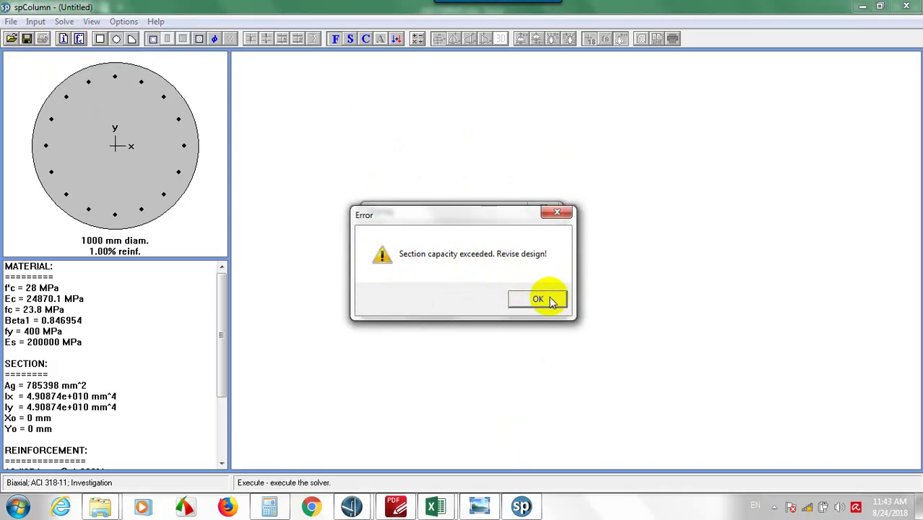
pyautogui.click(549, 299)
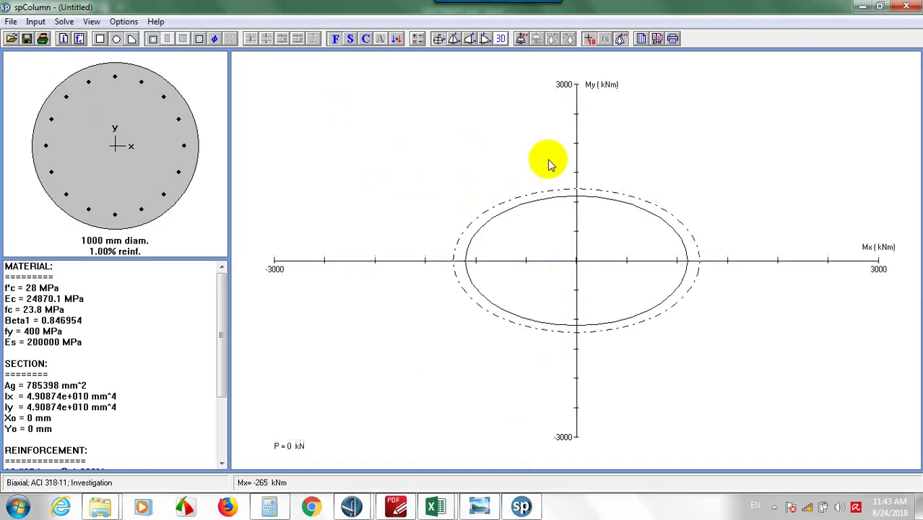
pyautogui.click(641, 40)
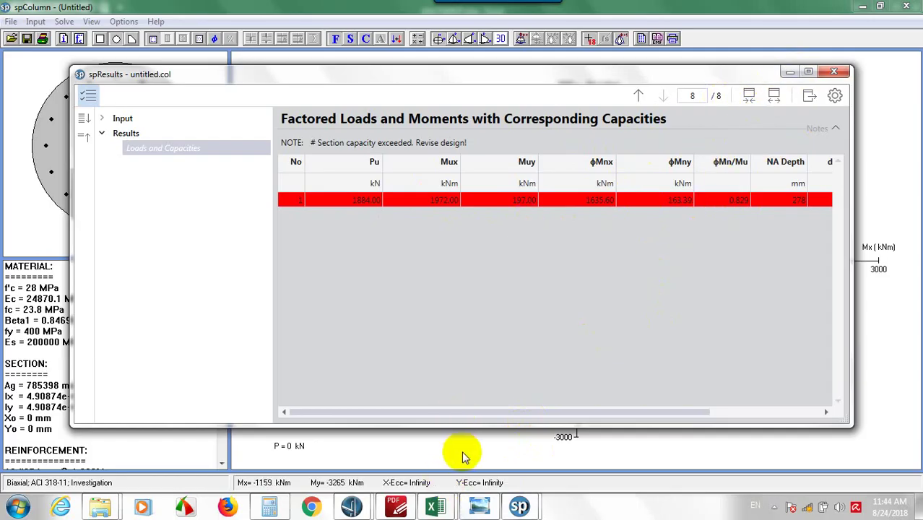
pyautogui.click(789, 72)
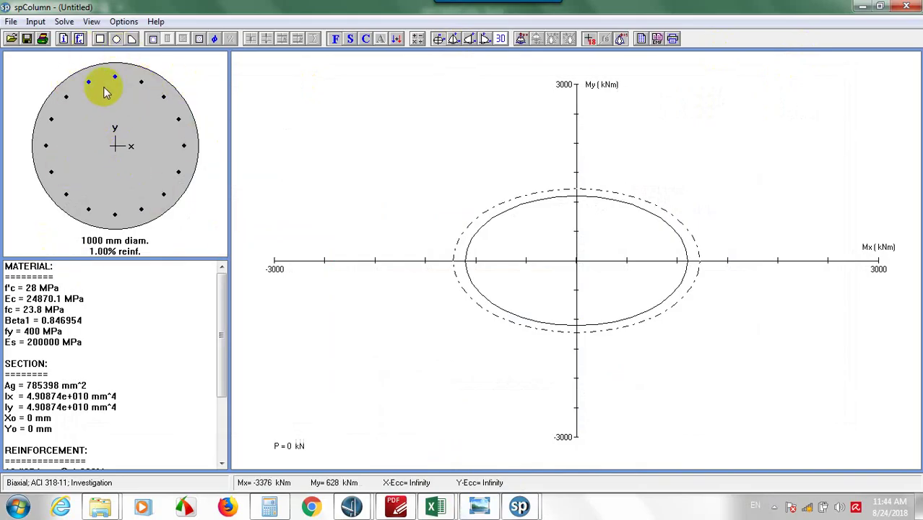
# Set the pile's bar size to #32, re-solve the section and bring up the results report to check its capacity.
pyautogui.click(36, 22)
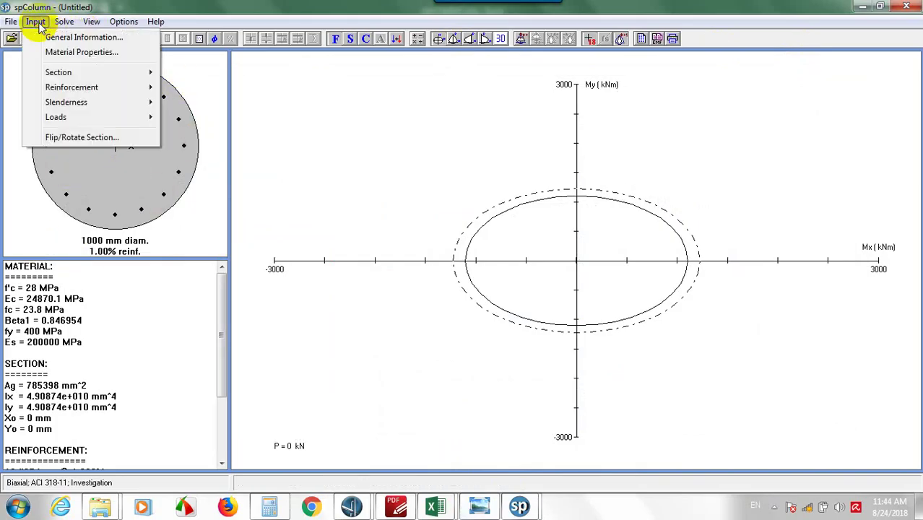
pyautogui.moveTo(65, 87)
pyautogui.click(246, 88)
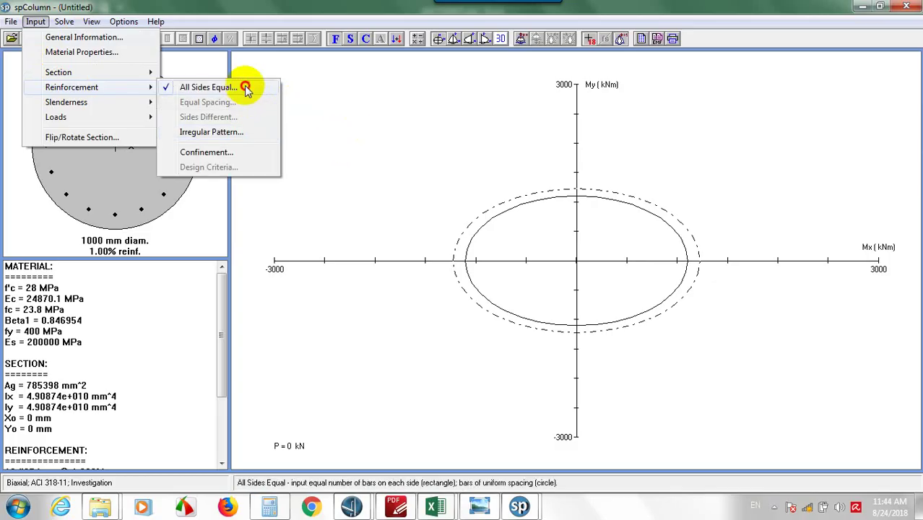
pyautogui.click(442, 224)
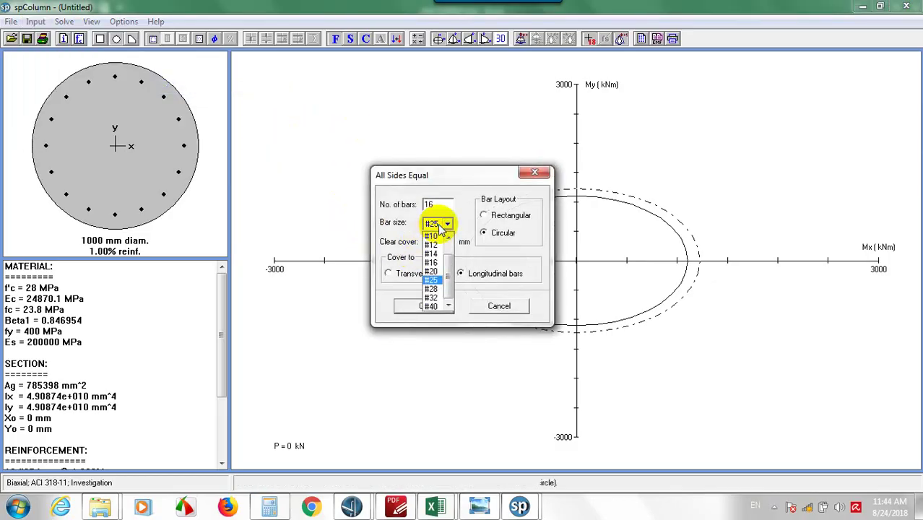
pyautogui.click(431, 298)
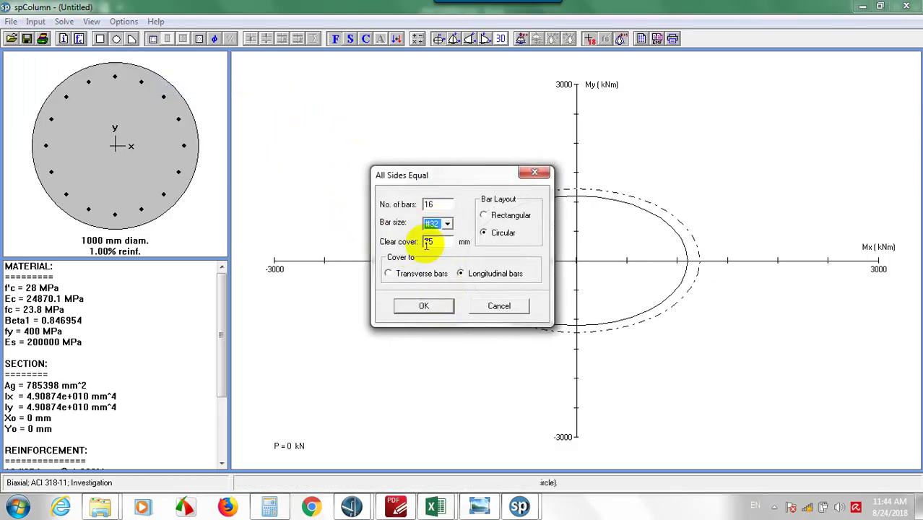
pyautogui.click(437, 310)
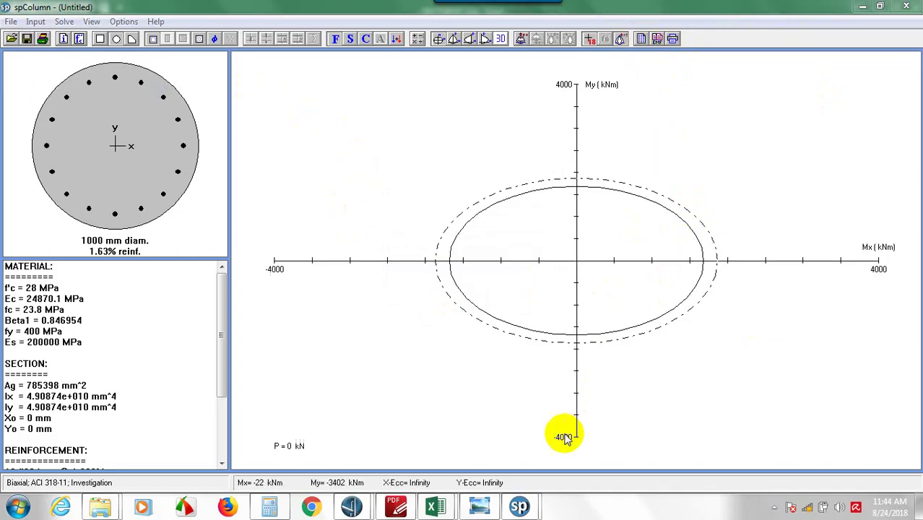
pyautogui.moveTo(519, 506)
pyautogui.click(584, 449)
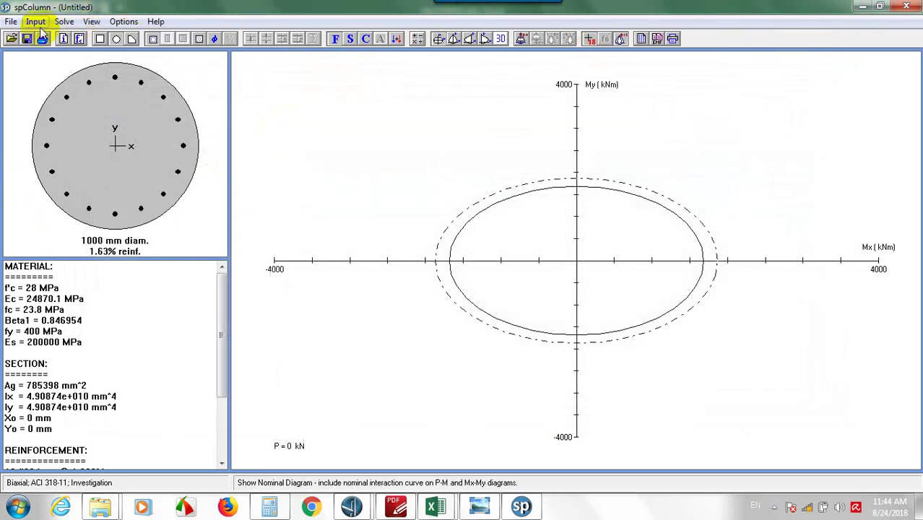
# Set the number of bars to 18 in the circular layout and execute the solver.
pyautogui.click(35, 21)
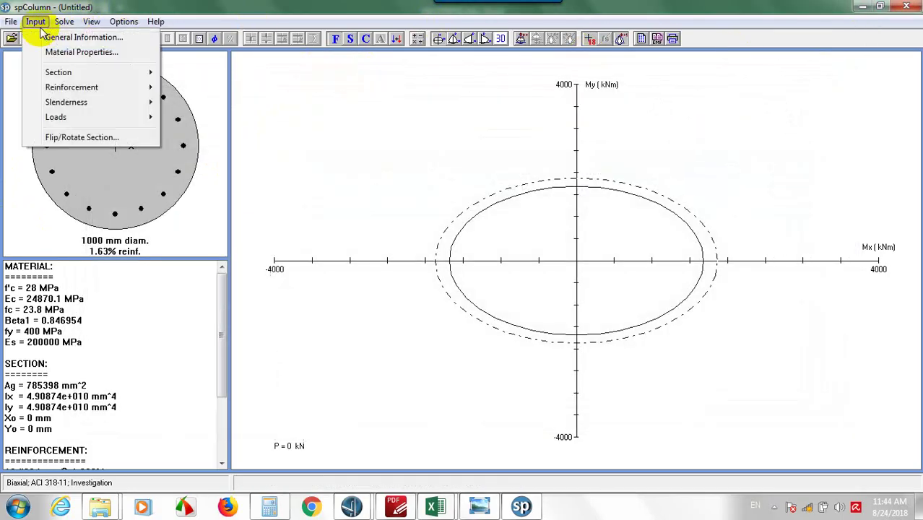
pyautogui.moveTo(72, 87)
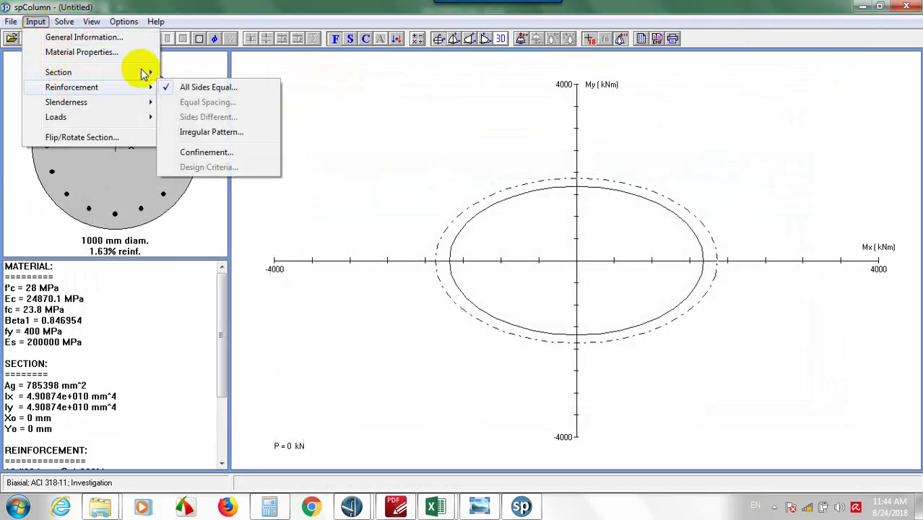
pyautogui.click(214, 87)
pyautogui.write('18')
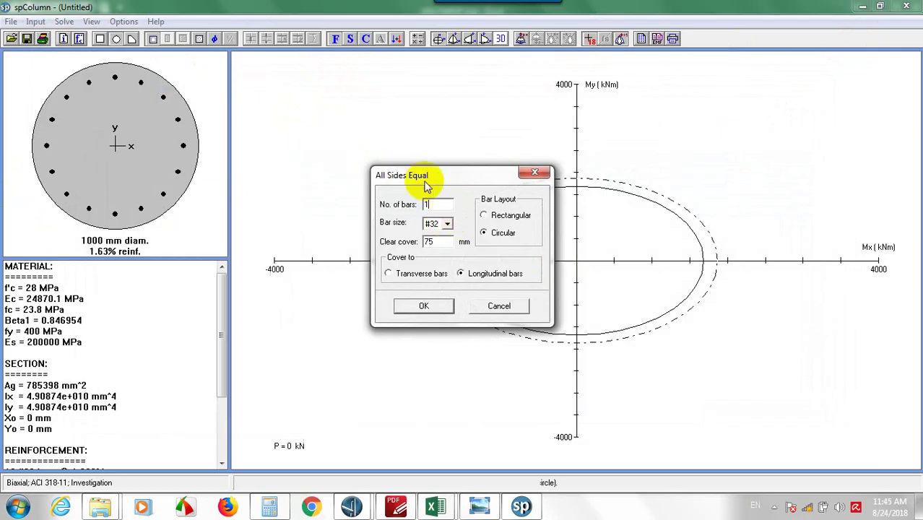
pyautogui.click(426, 306)
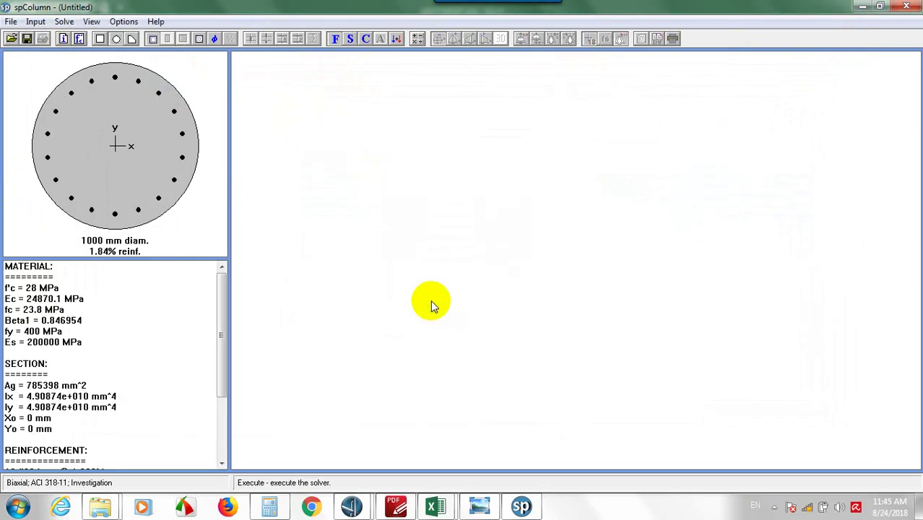
pyautogui.press('F5')
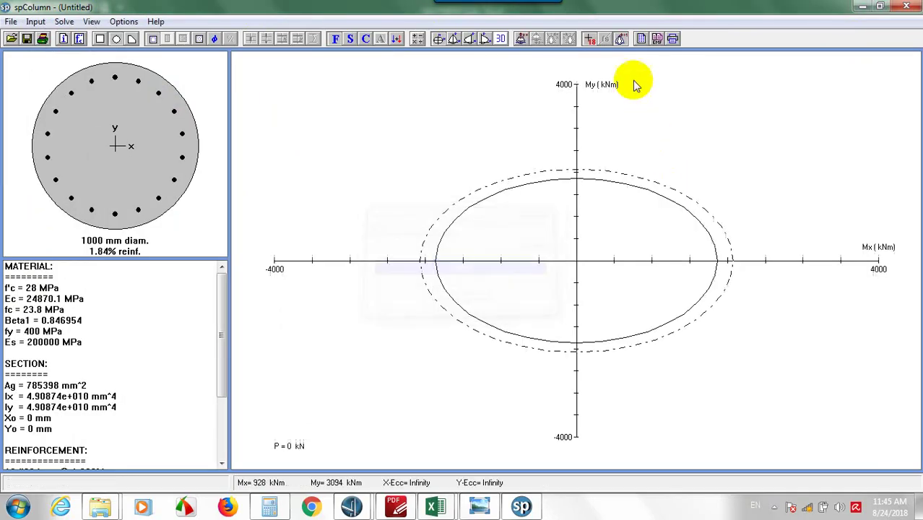
# Examine the factored loads and moments against the corresponding capacities in the results report, and close the report.
pyautogui.click(642, 39)
pyautogui.click(737, 185)
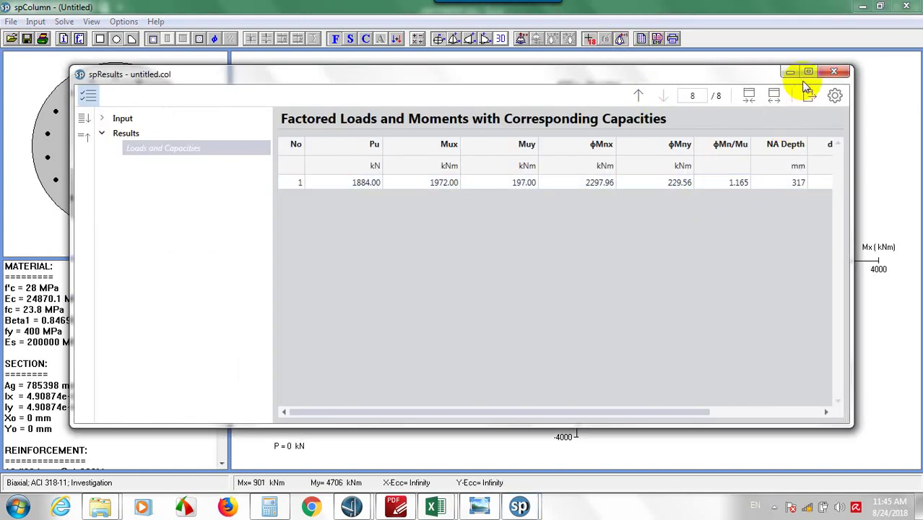
pyautogui.click(834, 73)
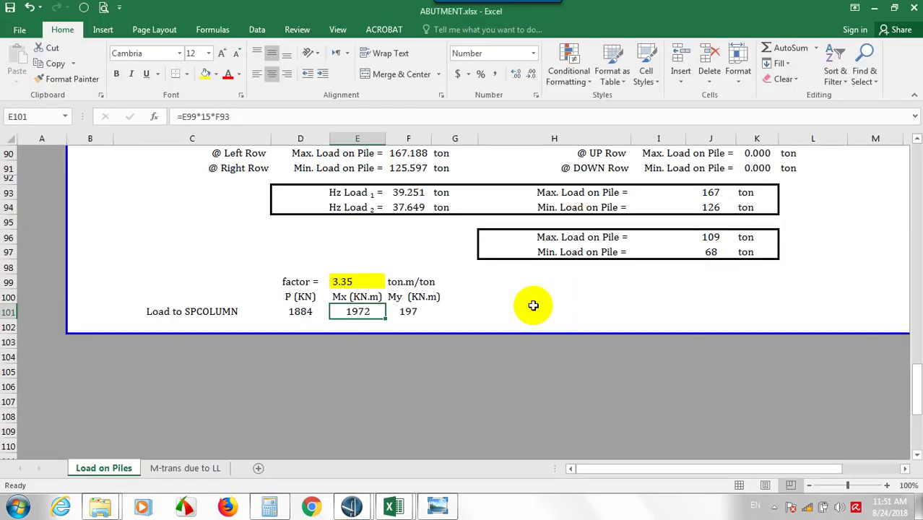
# In ABUTMENT.xlsx in Excel, copy the total earth pressure formula =D35*D9*D37*0.5*D9*D10 from E61 into G61.
pyautogui.scroll(9, 531, 305)
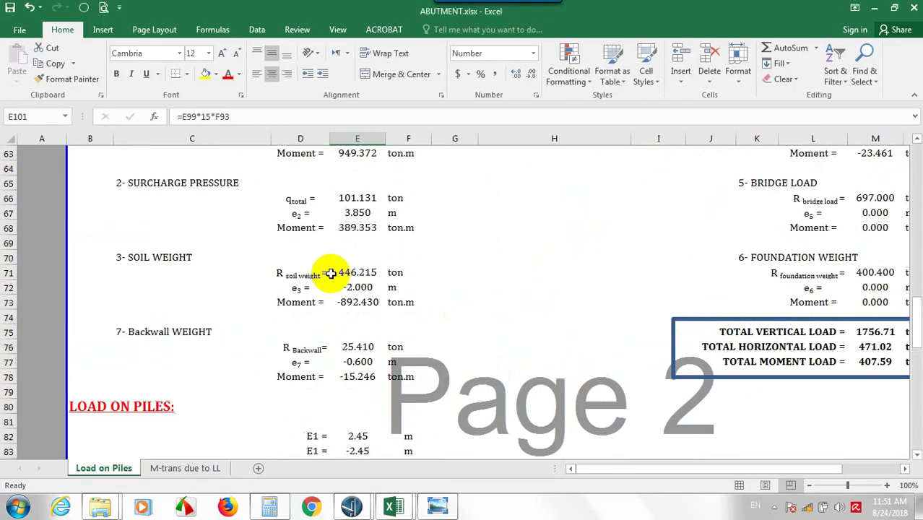
pyautogui.scroll(7, 303, 264)
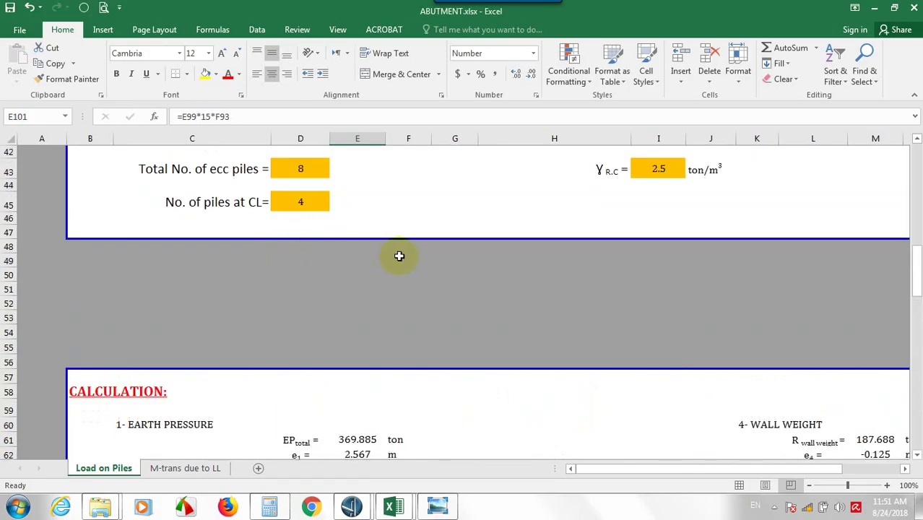
pyautogui.scroll(11, 398, 255)
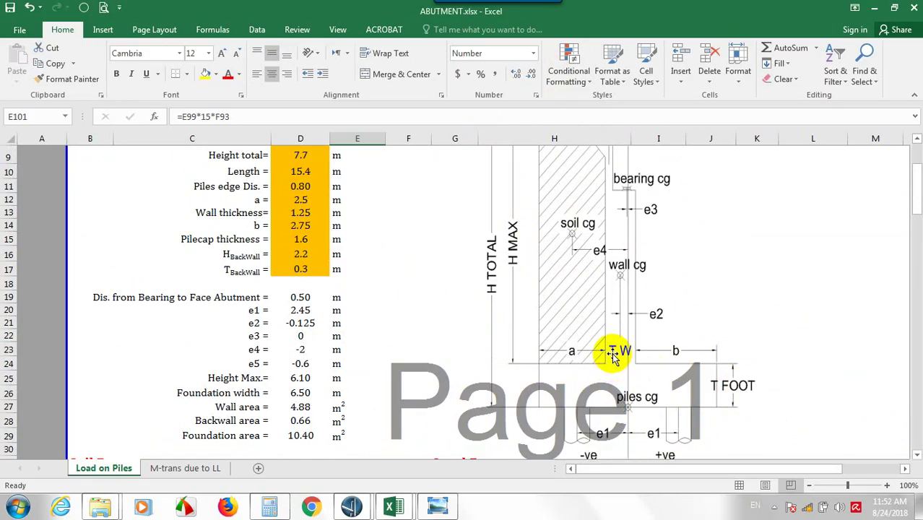
pyautogui.scroll(-6, 382, 289)
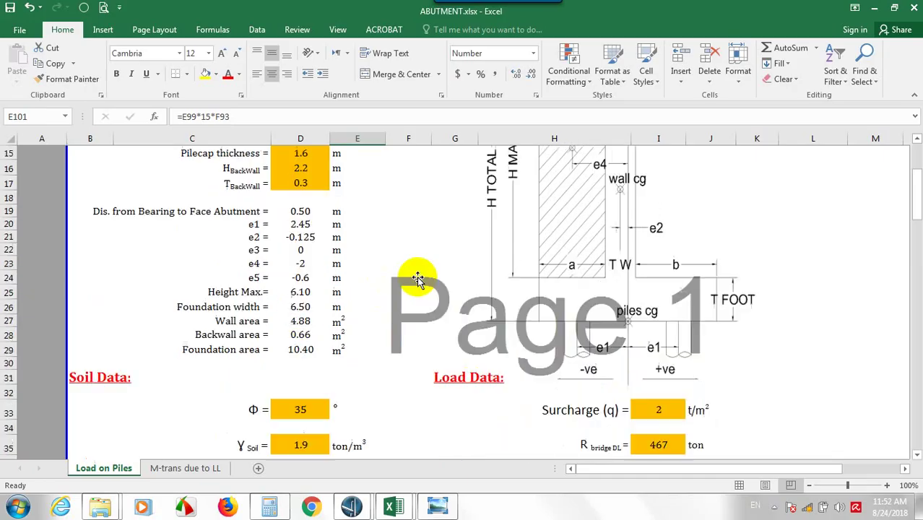
pyautogui.scroll(-7, 350, 335)
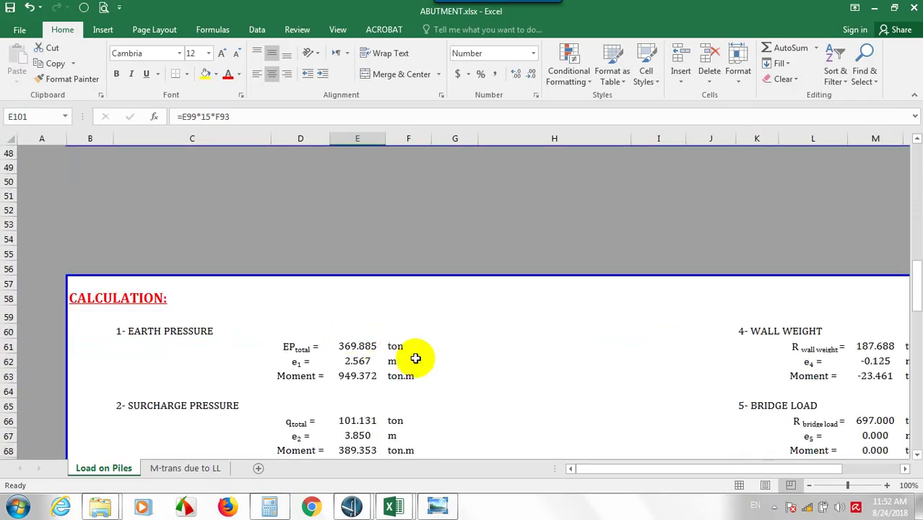
pyautogui.click(434, 342)
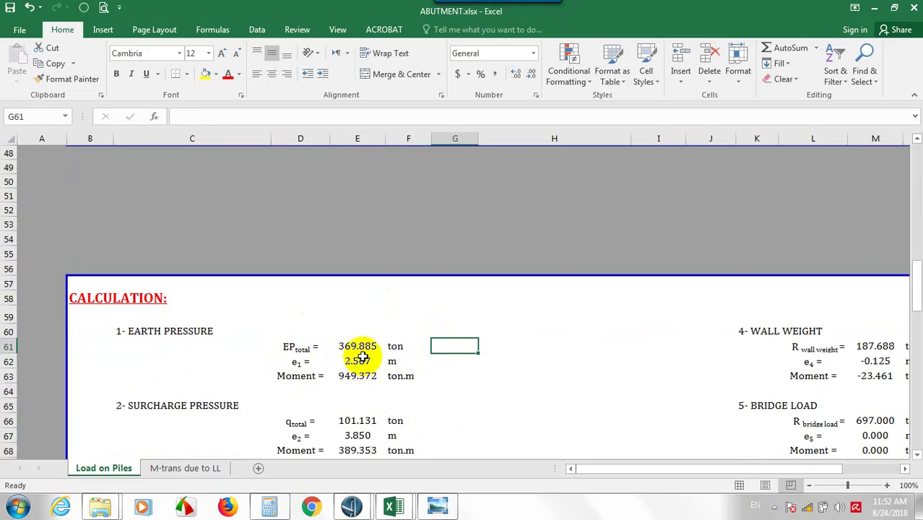
pyautogui.click(358, 345)
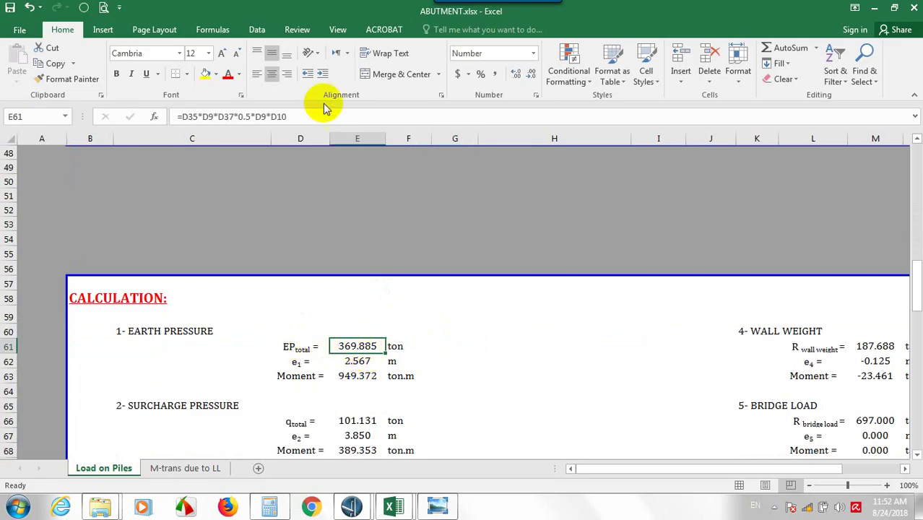
pyautogui.moveTo(294, 120); pyautogui.dragTo(177, 118)
pyautogui.hotkey('ctrl', 'c')
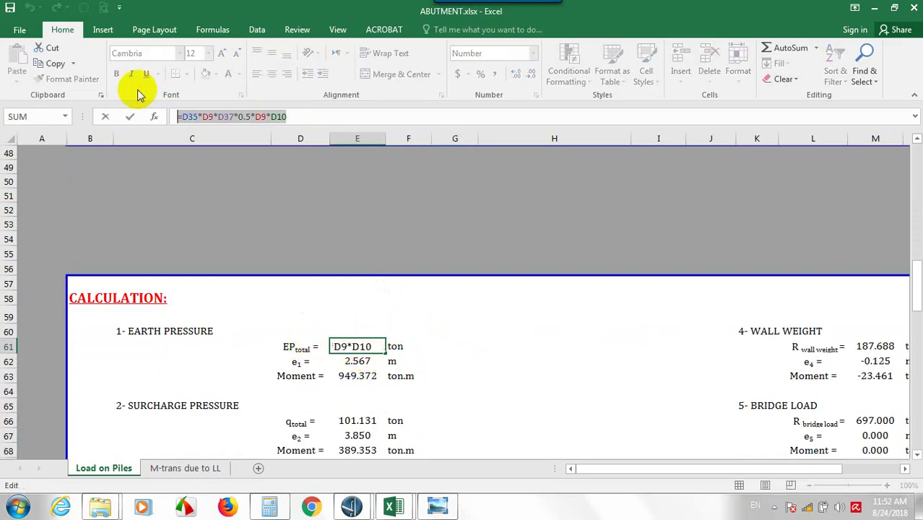
pyautogui.press('Escape')
pyautogui.click(438, 345)
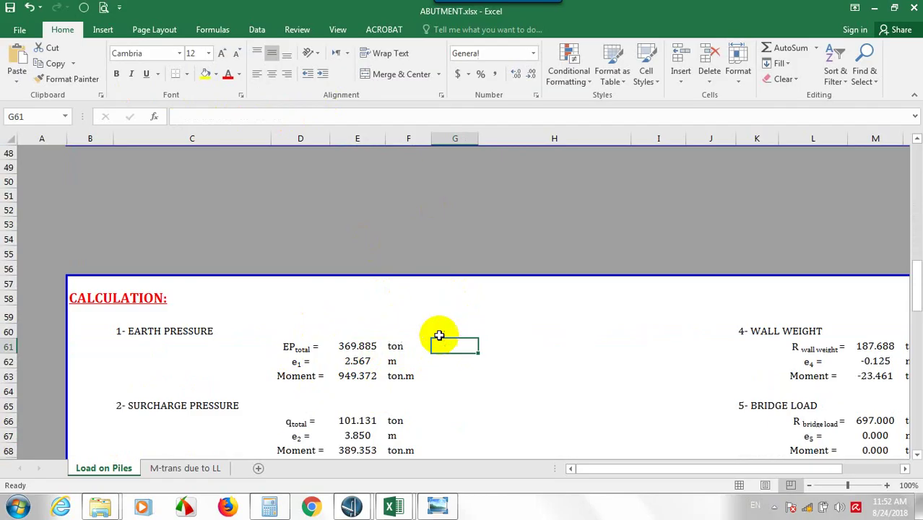
pyautogui.click(431, 118)
pyautogui.hotkey('ctrl', 'v')
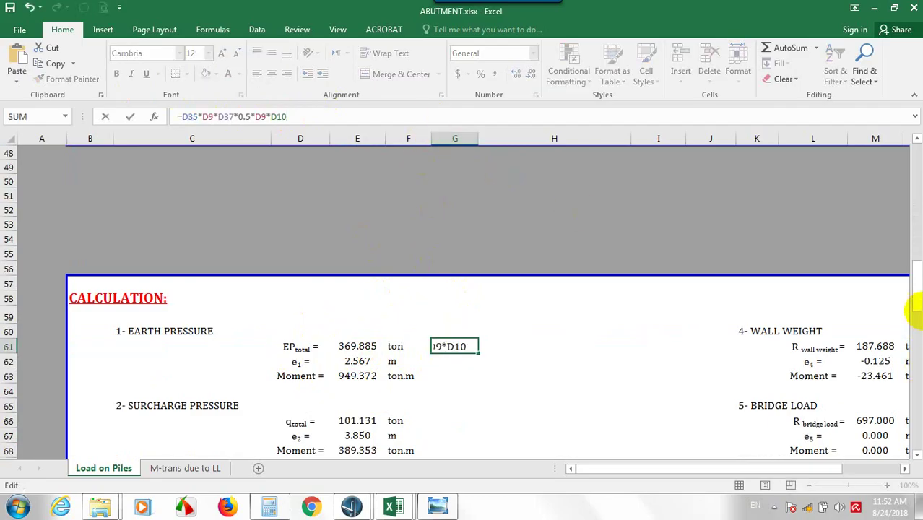
# Subtract the pile cap thickness from the first height term in G61, making the formula =D35*(D9-D15)*D37*0.5*D9*D10.
pyautogui.moveTo(915, 289); pyautogui.dragTo(915, 177)
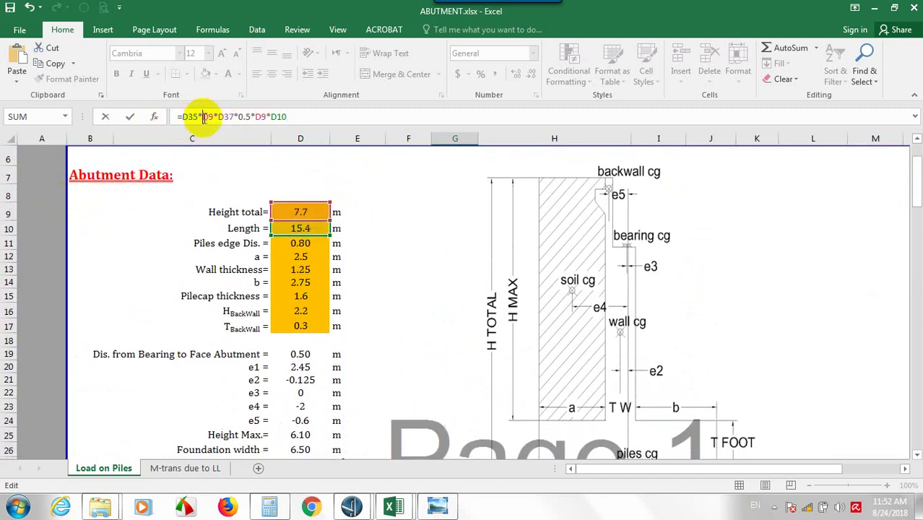
pyautogui.write('(D9')
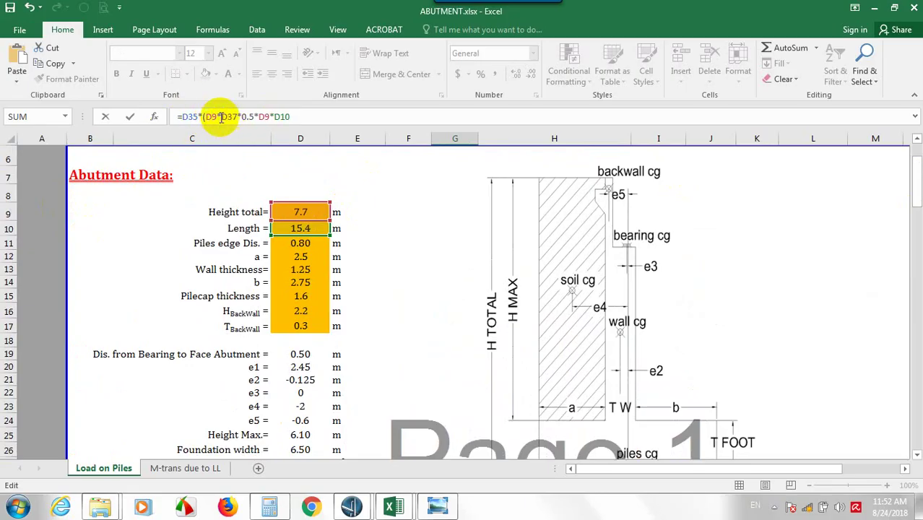
pyautogui.write('-')
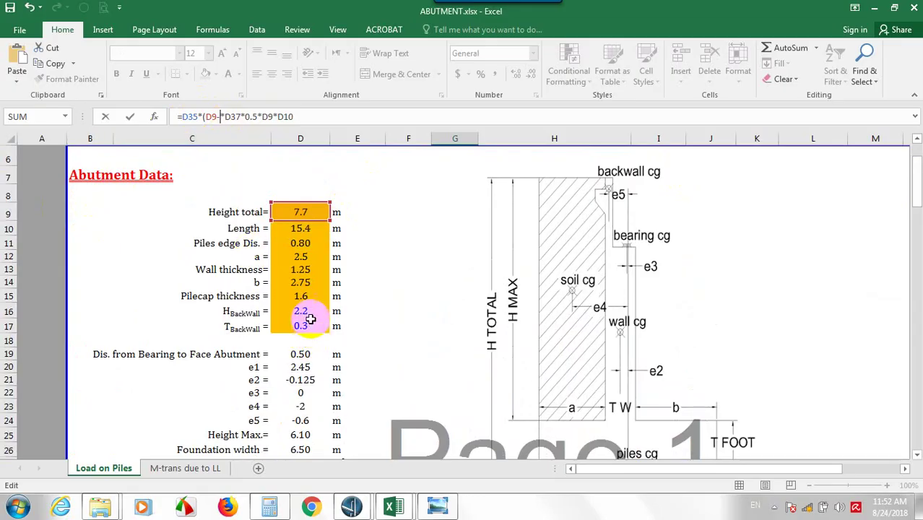
pyautogui.click(306, 297)
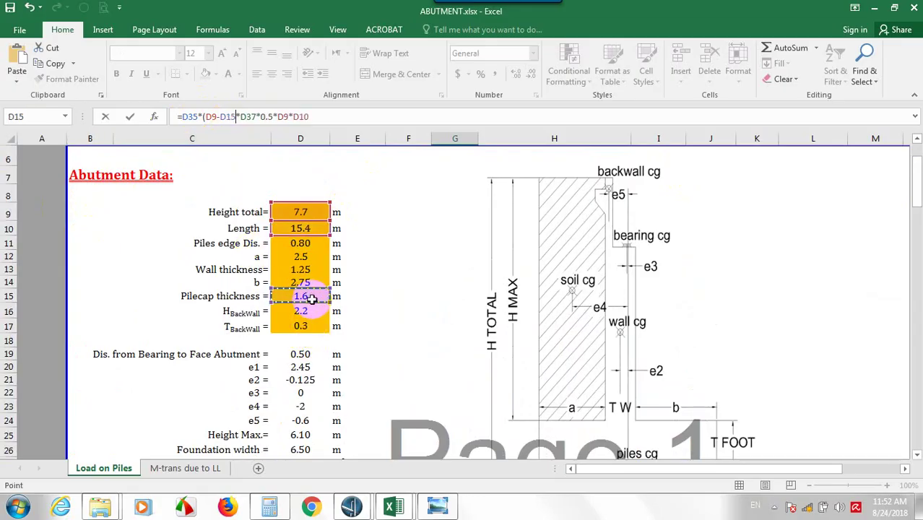
pyautogui.press('Return')
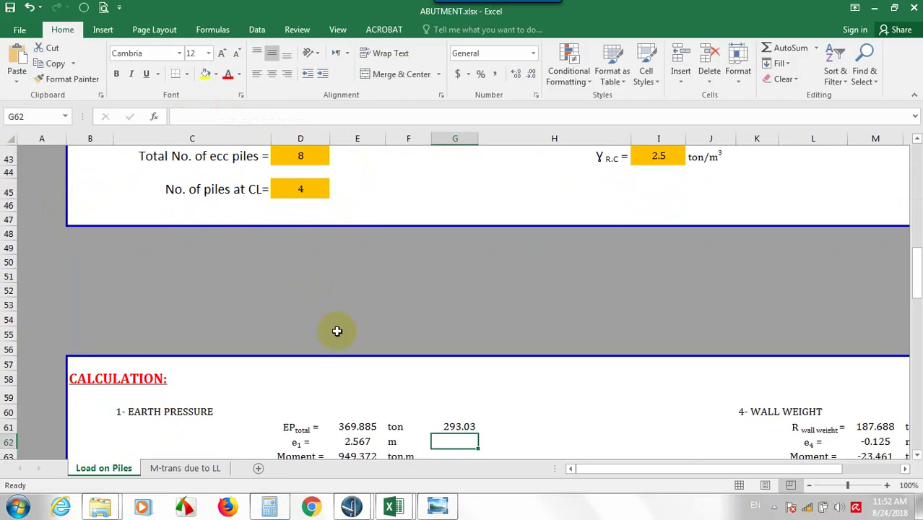
# Copy the earth pressure lever arm formula =D9/3 from E62 into G62.
pyautogui.click(369, 440)
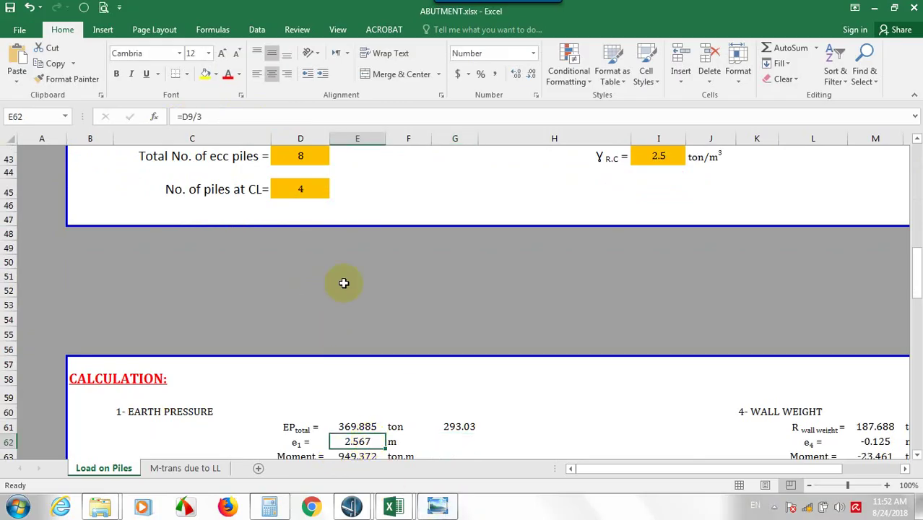
pyautogui.moveTo(239, 116); pyautogui.dragTo(133, 104)
pyautogui.hotkey('ctrl', 'c')
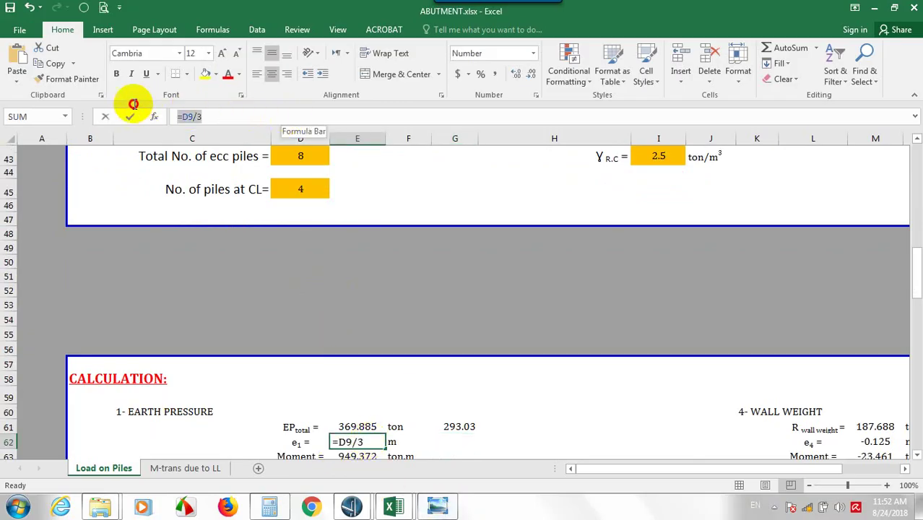
pyautogui.press('Escape')
pyautogui.click(454, 441)
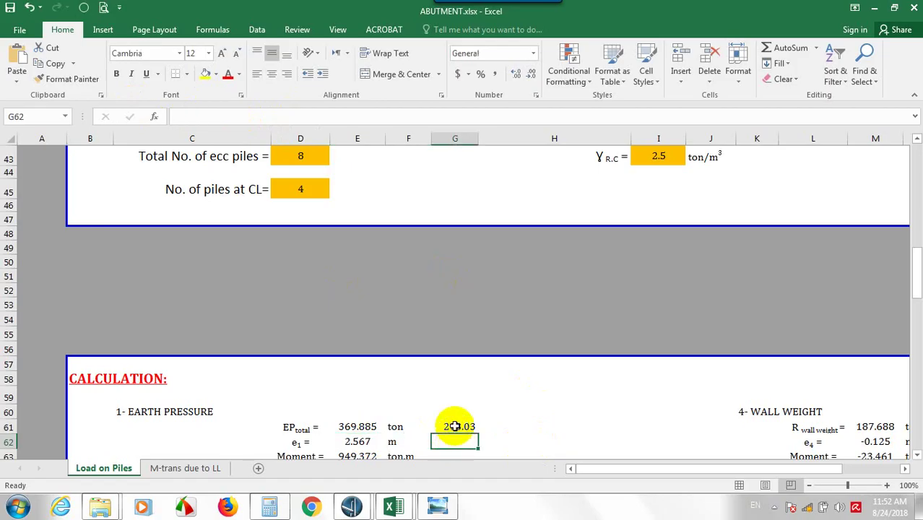
pyautogui.hotkey('ctrl', 'v')
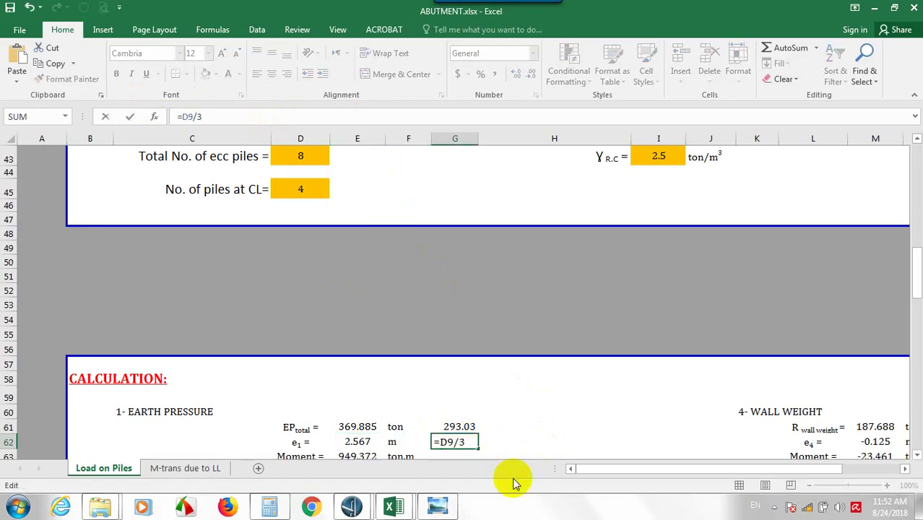
pyautogui.press('Return')
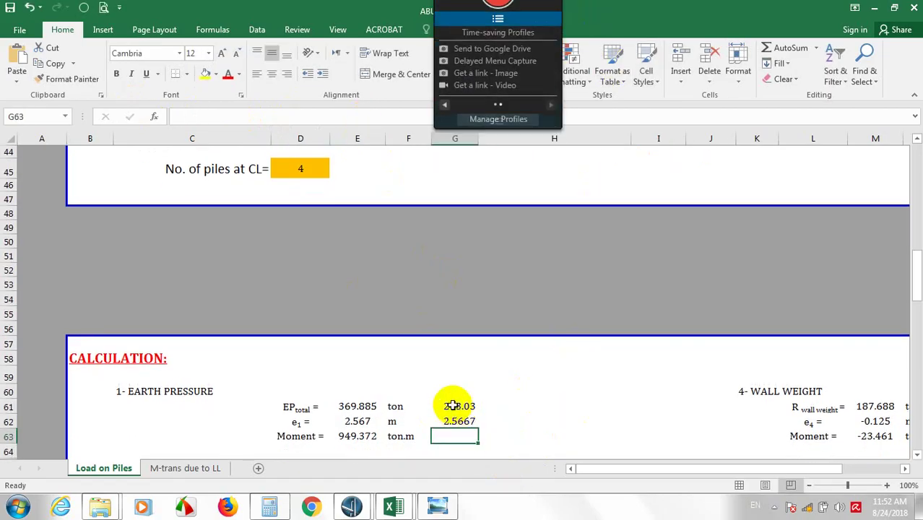
# Replace D9 with the (D9-D15) term from G61 in the earth pressure lever arm formula in G62.
pyautogui.click(451, 409)
pyautogui.moveTo(238, 116); pyautogui.dragTo(202, 117)
pyautogui.hotkey('ctrl', 'c')
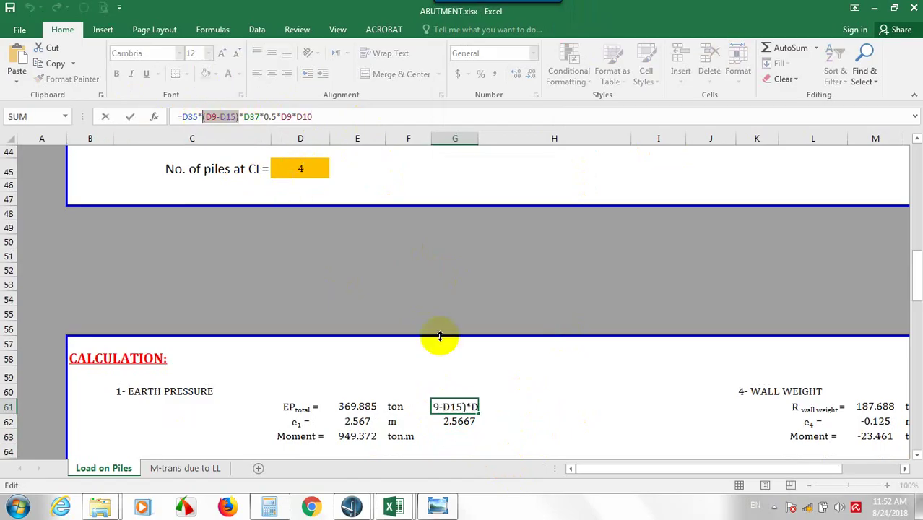
pyautogui.press('Return')
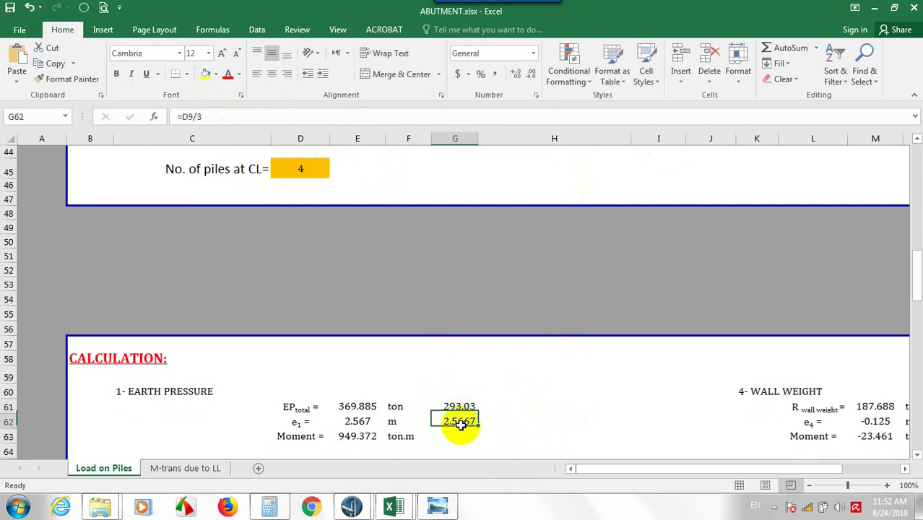
pyautogui.click(176, 117)
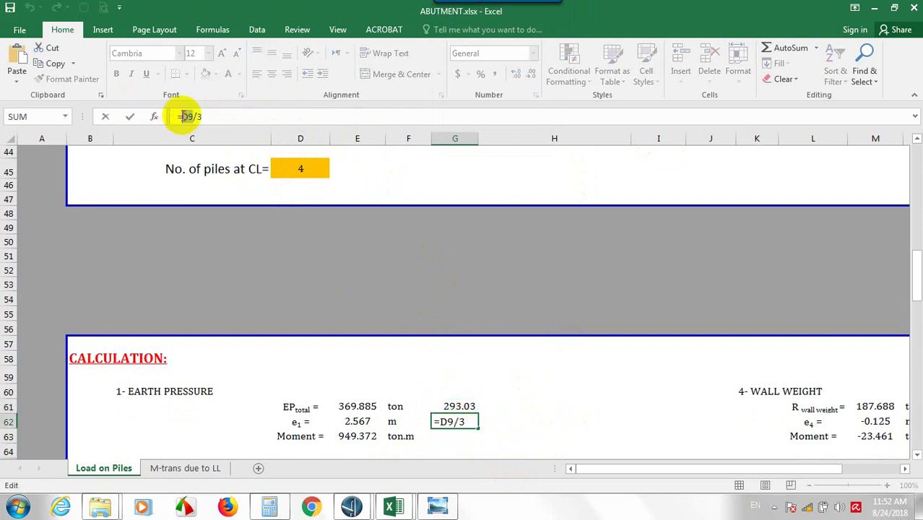
pyautogui.hotkey('ctrl', 'v')
pyautogui.press('Return')
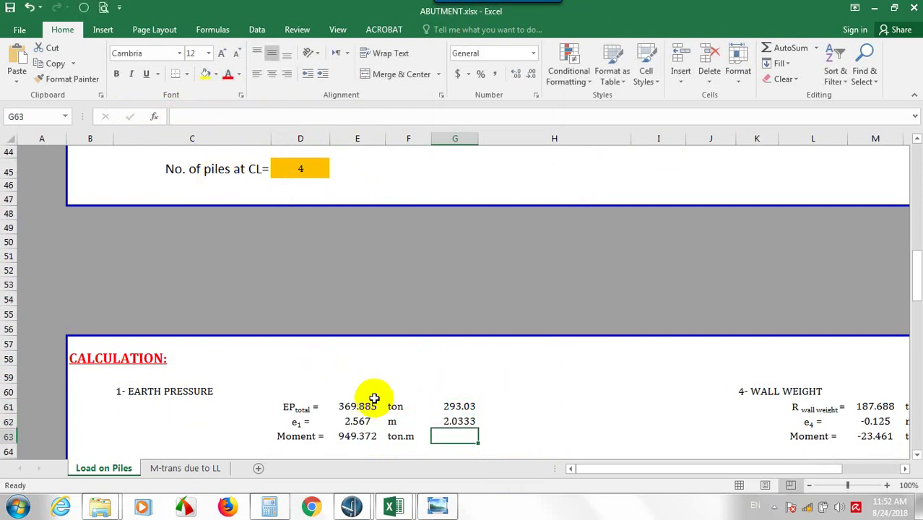
# Copy the earth pressure moment formula from E63 into G63, making it =G62*G61.
pyautogui.click(359, 436)
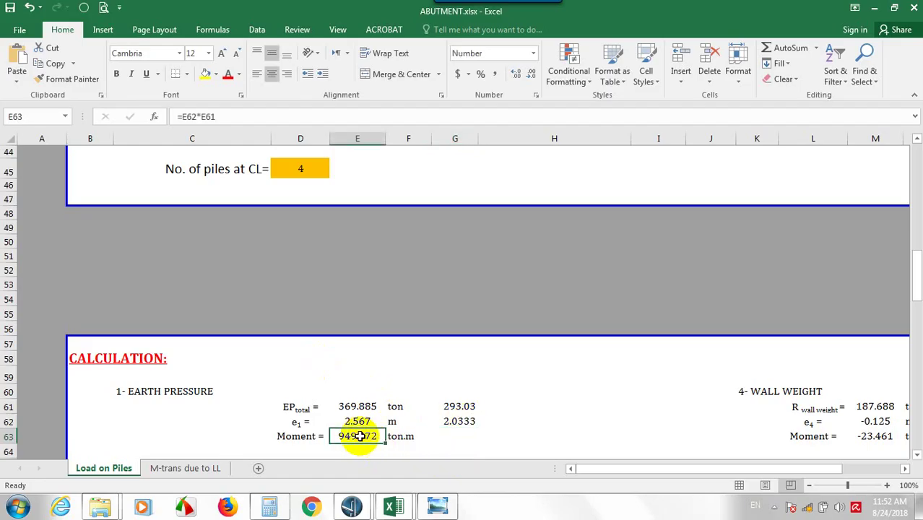
pyautogui.hotkey('ctrl', 'c')
pyautogui.click(466, 433)
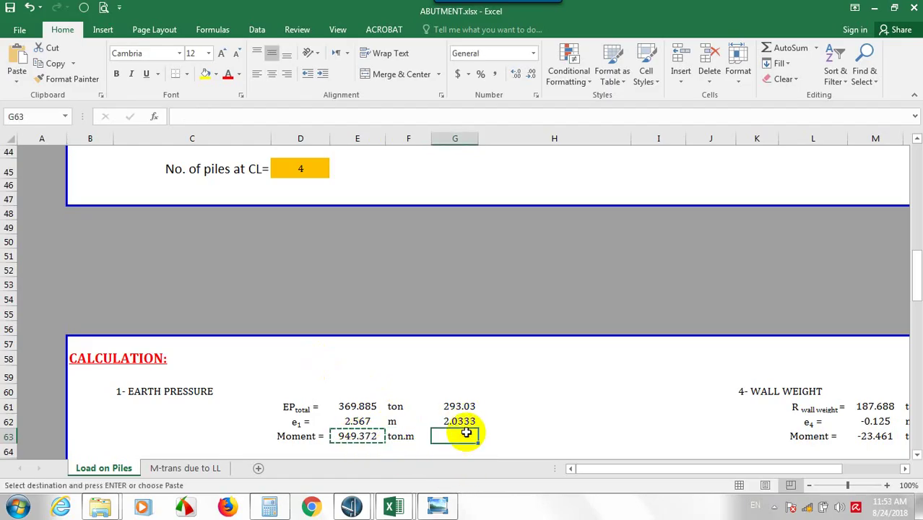
pyautogui.hotkey('ctrl', 'v')
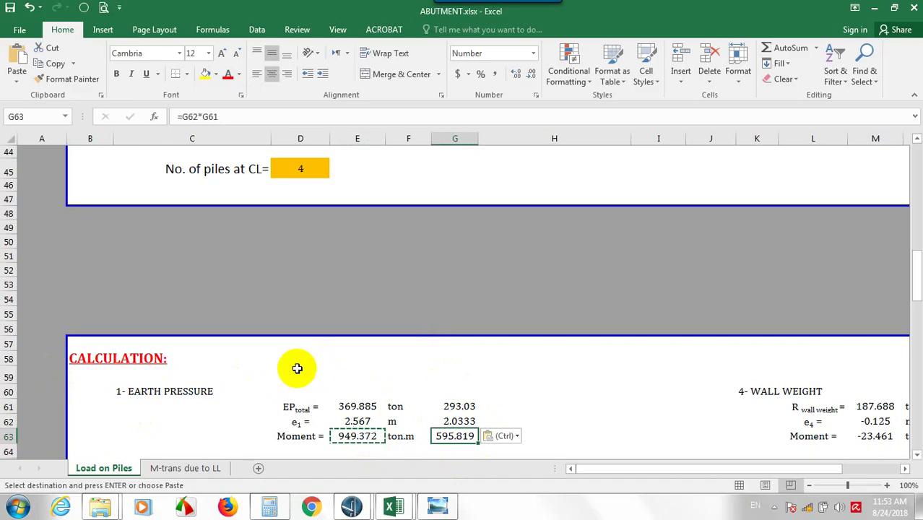
pyautogui.scroll(-4, 297, 368)
pyautogui.press('Escape')
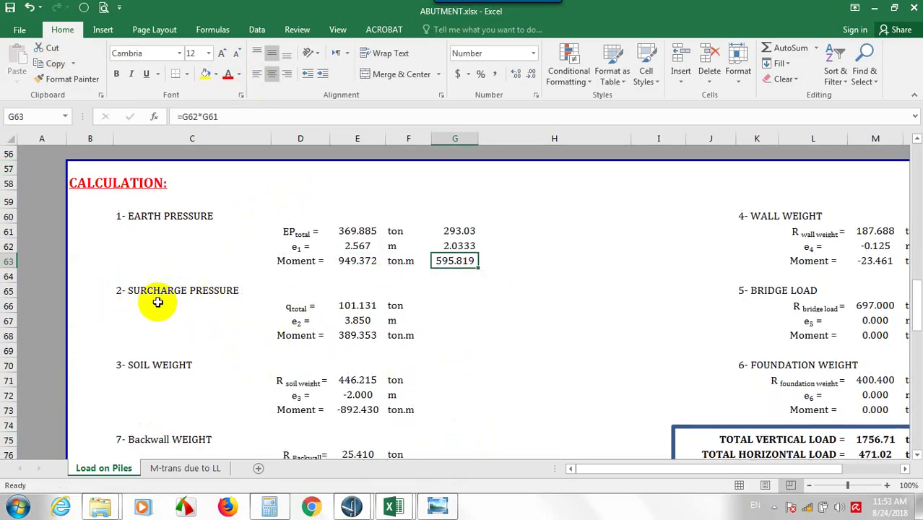
# Copy the total surcharge pressure formula =I33*D9*D10*D37 from E66 into G66.
pyautogui.click(359, 308)
pyautogui.press('F2')
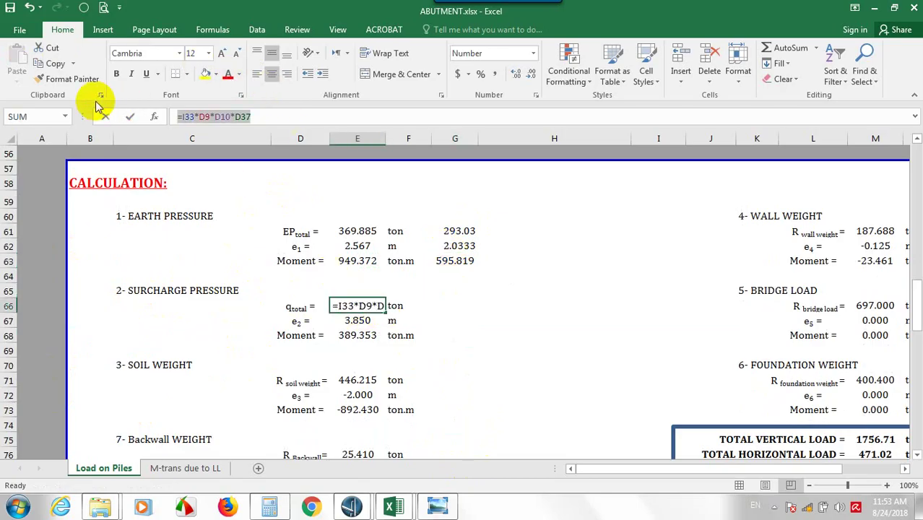
pyautogui.click(442, 304)
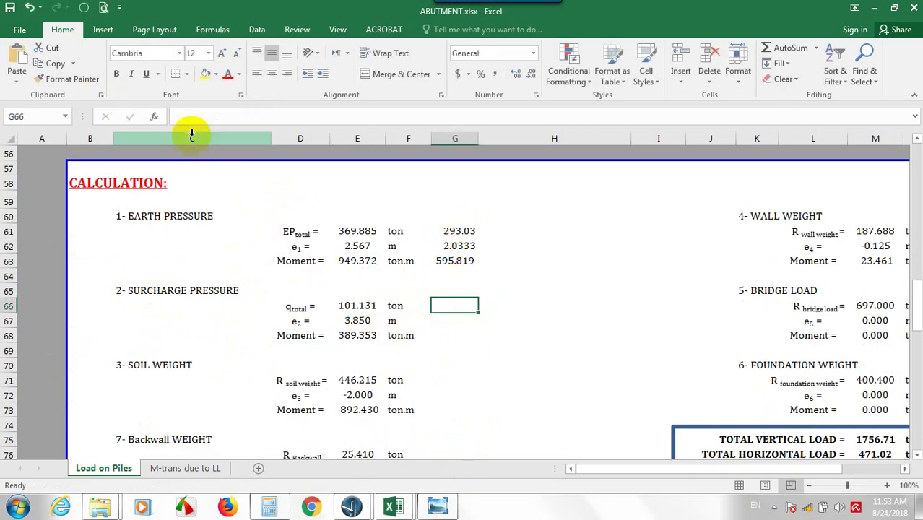
pyautogui.hotkey('ctrl', 'v')
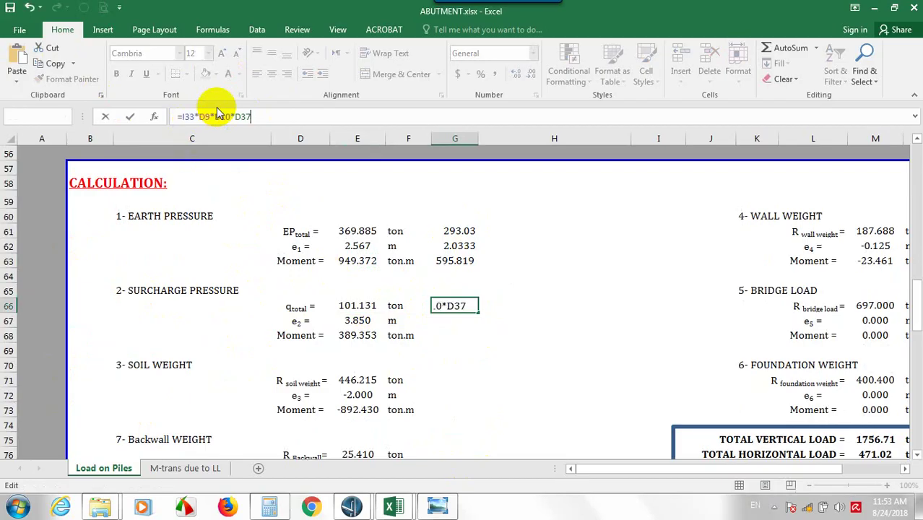
pyautogui.press('Return')
# Copy the surcharge lever arm formula =D9/2 from E67 into G67.
pyautogui.click(354, 320)
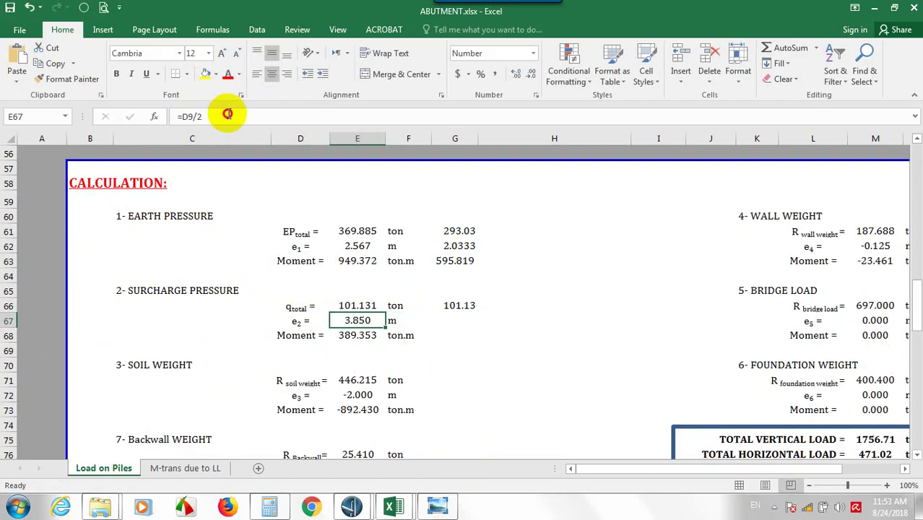
pyautogui.moveTo(233, 116); pyautogui.dragTo(78, 97)
pyautogui.click(454, 320)
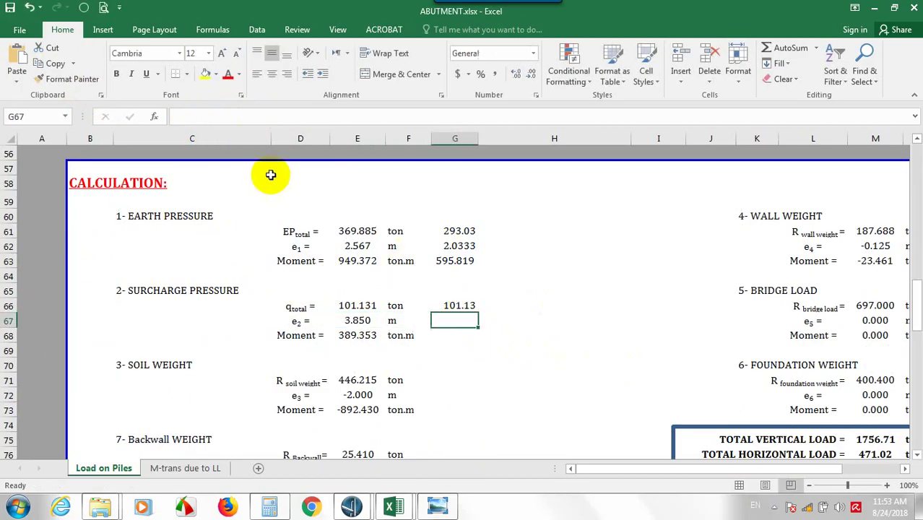
pyautogui.click(265, 110)
pyautogui.hotkey('ctrl', 'v')
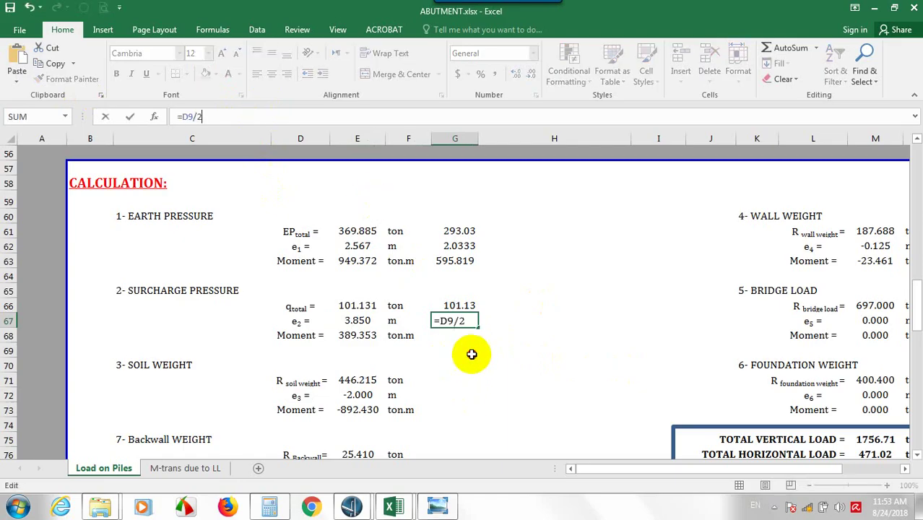
pyautogui.press('Return')
# Replace D9 with the (D9-D15) term from G61 in the surcharge formula in G66, making it =I33*(D9-D15)*D10*D37.
pyautogui.click(451, 230)
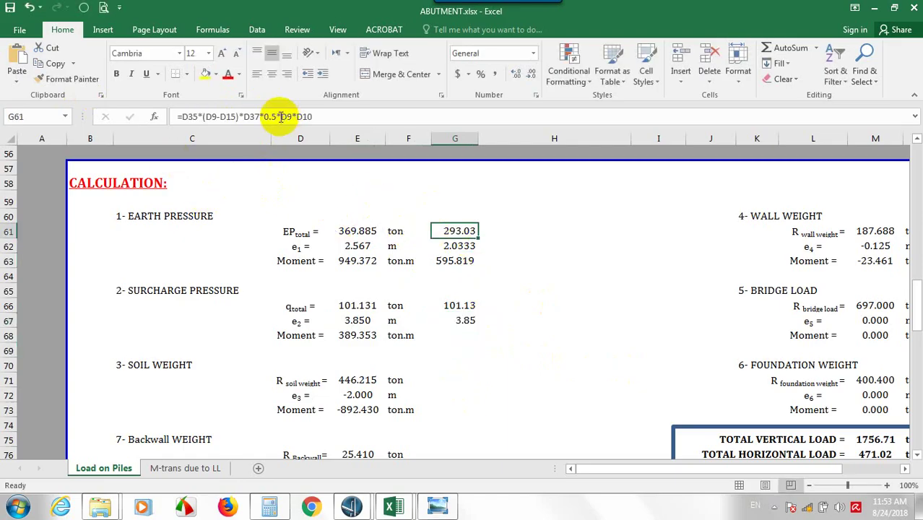
pyautogui.click(219, 116)
pyautogui.moveTo(218, 116); pyautogui.dragTo(206, 114)
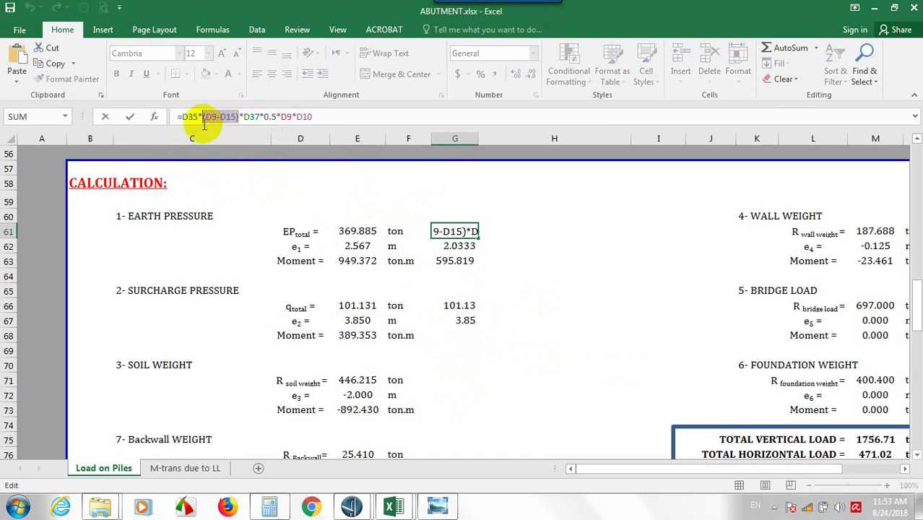
pyautogui.press('Escape')
pyautogui.click(455, 303)
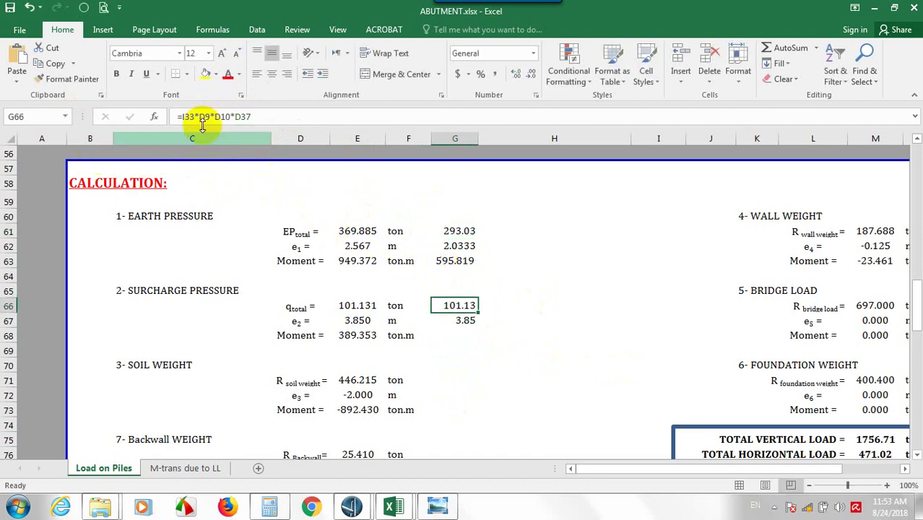
pyautogui.moveTo(197, 116); pyautogui.dragTo(205, 116)
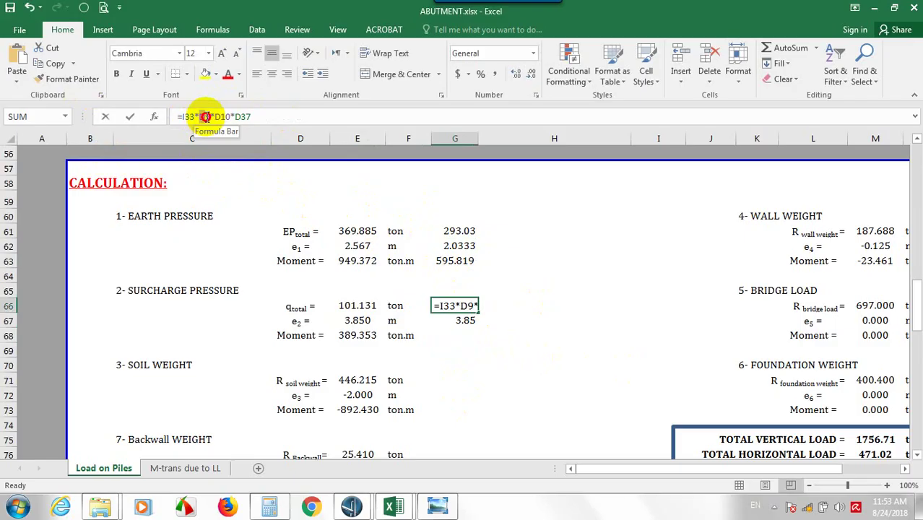
pyautogui.write('(D9-D15)')
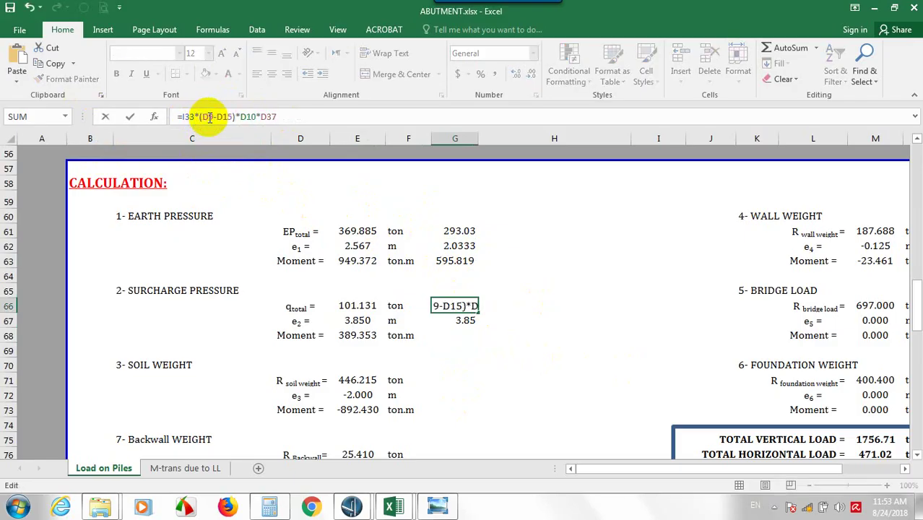
pyautogui.press('Return')
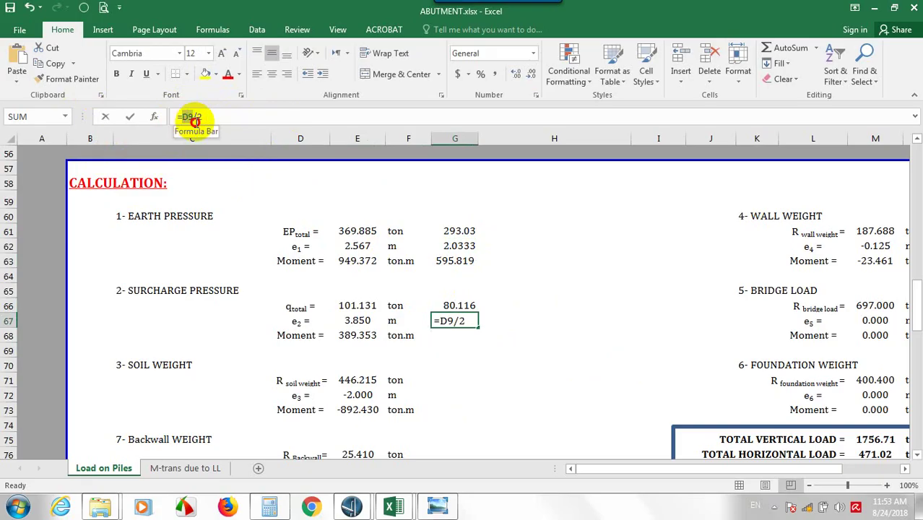
# Replace D9 with (D9-D15) in the surcharge lever arm formula in G67.
pyautogui.doubleClick(188, 117)
pyautogui.write('(D9-D15)')
pyautogui.press('Return')
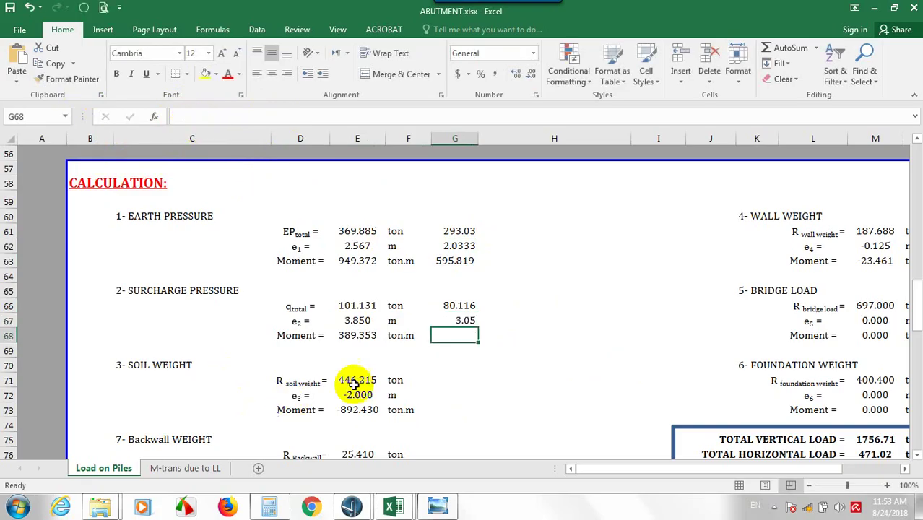
# Copy the surcharge moment formula from E68 into G68, making it =G66*G67.
pyautogui.click(357, 333)
pyautogui.hotkey('ctrl', 'c')
pyautogui.click(464, 335)
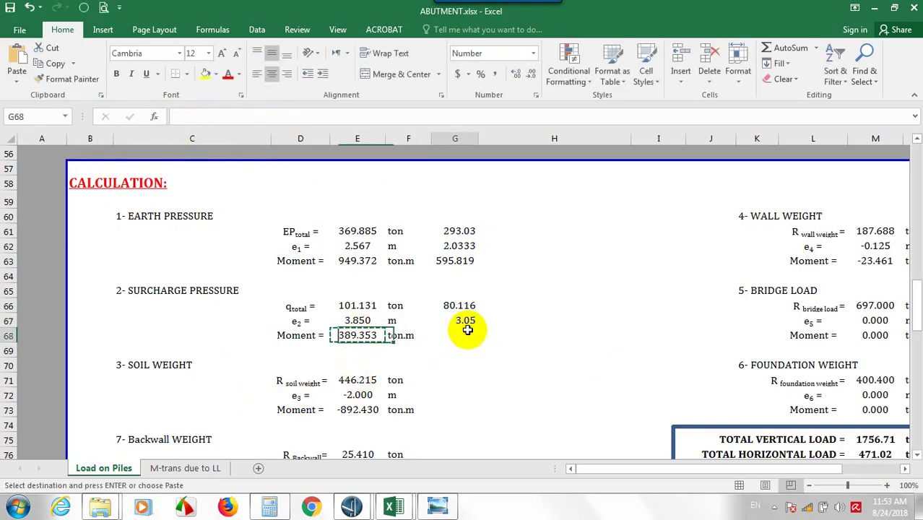
pyautogui.hotkey('ctrl', 'v')
pyautogui.press('Escape')
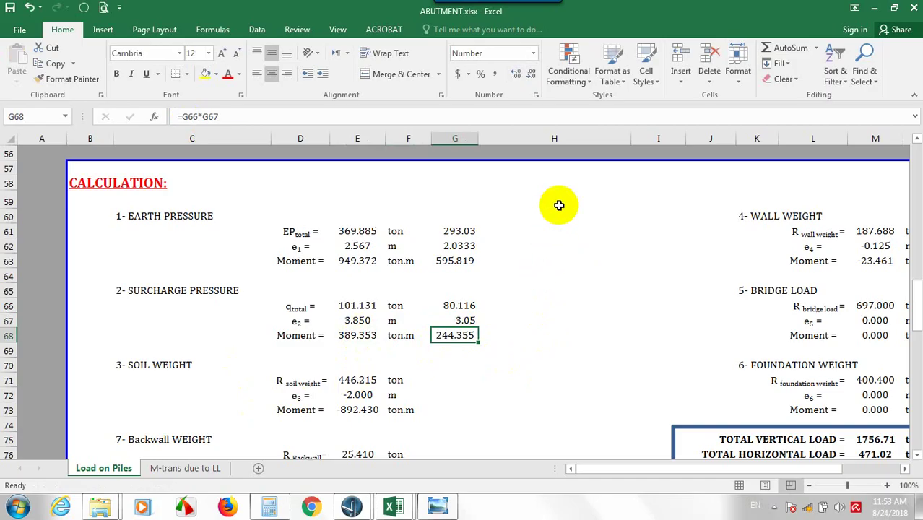
pyautogui.scroll(1, 505, 213)
pyautogui.scroll(-1, 566, 267)
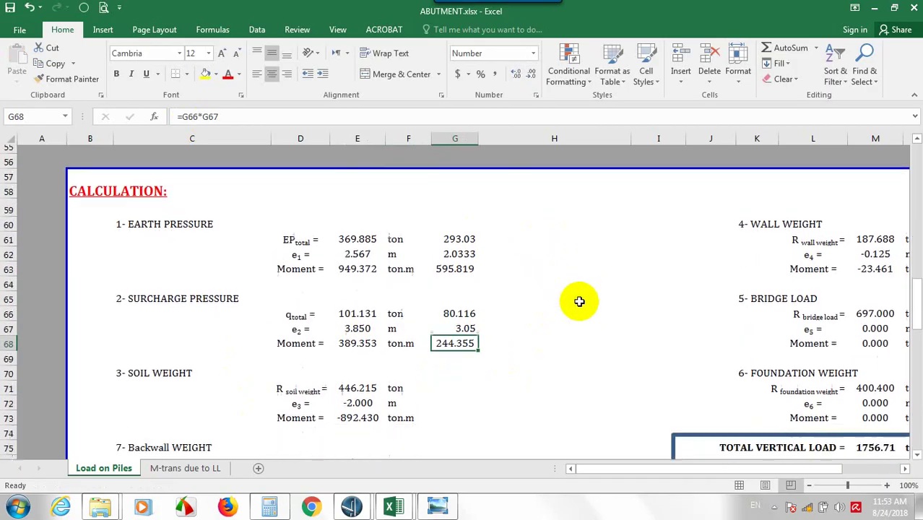
# Start a formula in H64 that adds the reduced earth pressure and surcharge moments as (G63+G68), followed by a division sign.
pyautogui.click(548, 283)
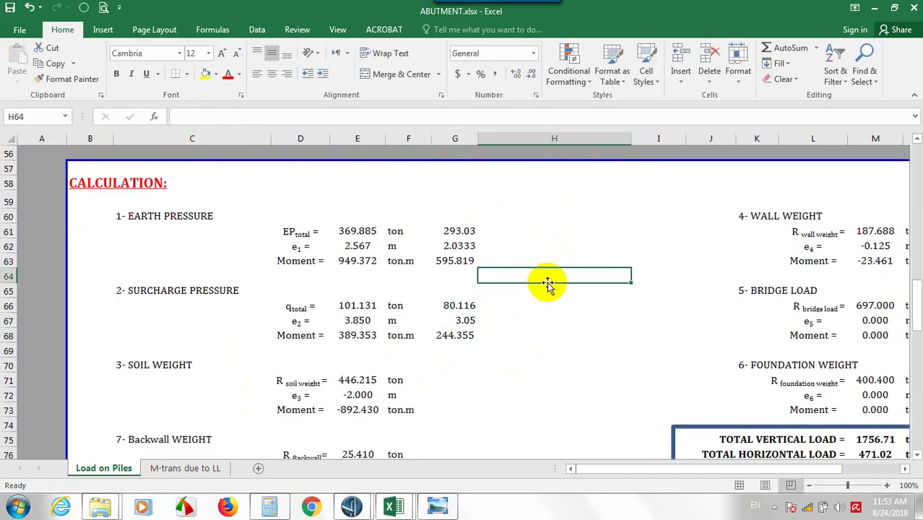
pyautogui.write('=')
pyautogui.click(468, 259)
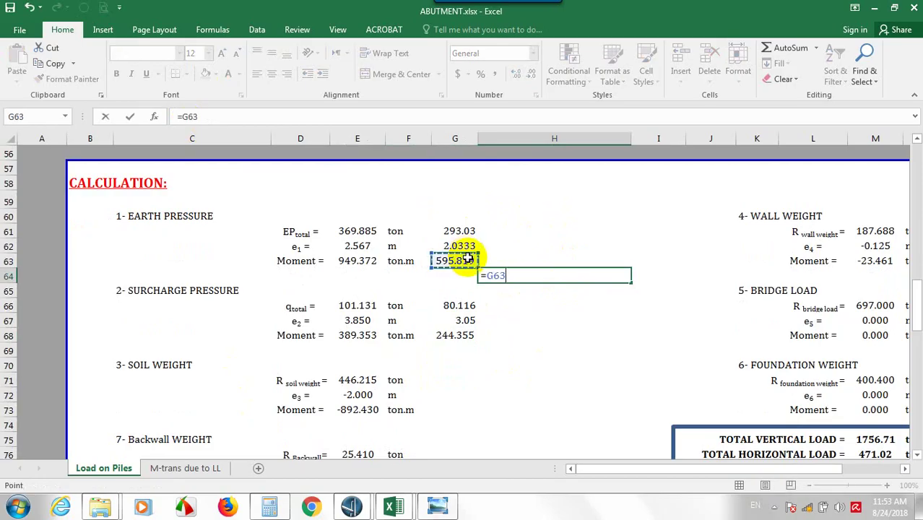
pyautogui.press('BackSpace')
pyautogui.press('BackSpace')
pyautogui.press('BackSpace')
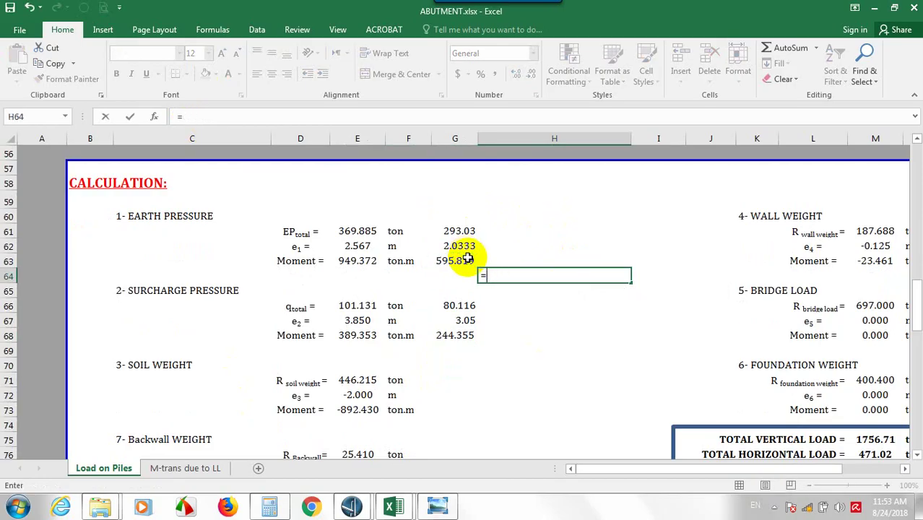
pyautogui.write('(')
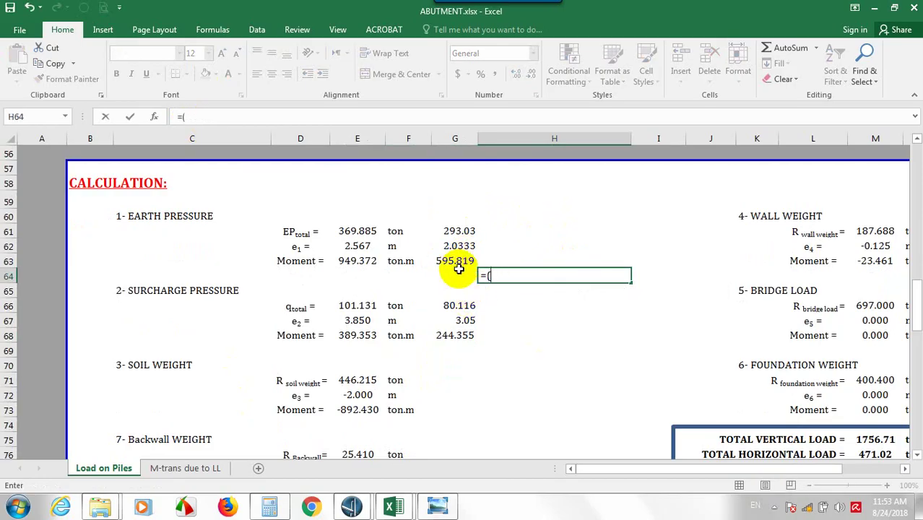
pyautogui.click(453, 260)
pyautogui.write('+')
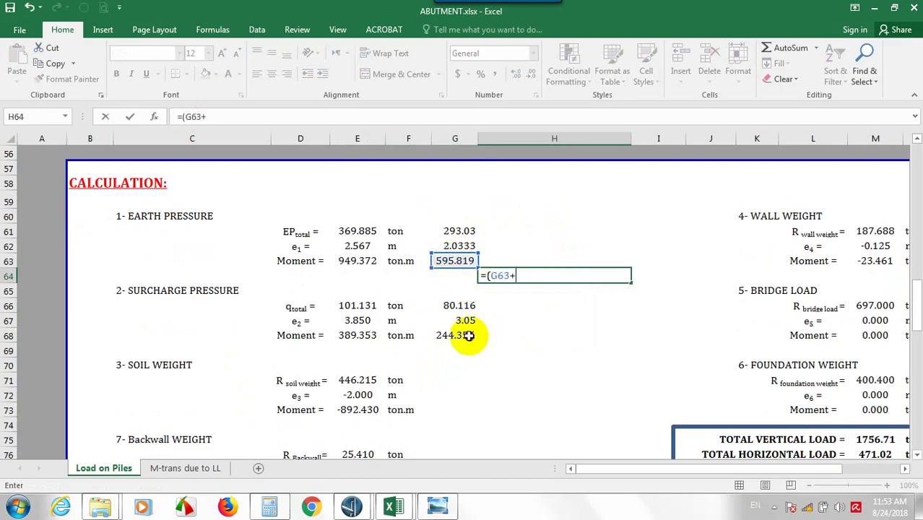
pyautogui.click(469, 335)
pyautogui.write(')/')
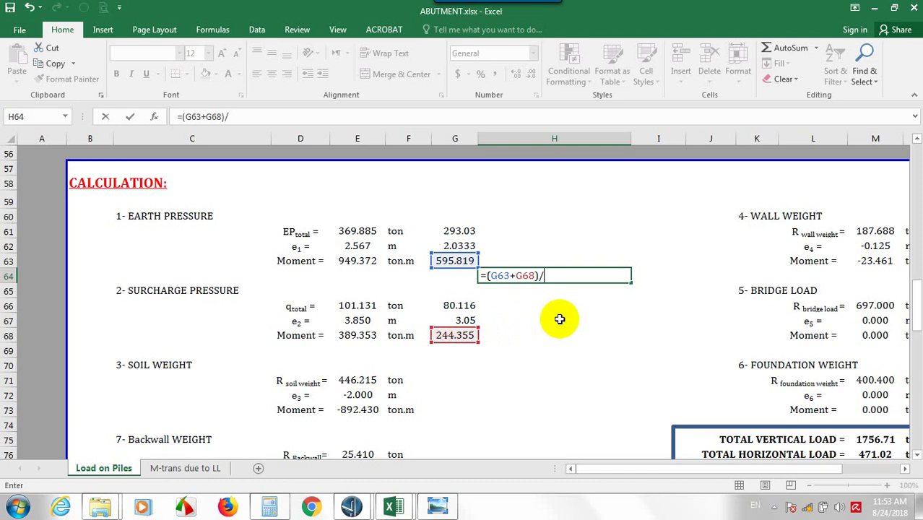
# Complete the H64 formula with the abutment length D10 as divisor, and format the cell as a centred number with two decimals.
pyautogui.scroll(13, 375, 229)
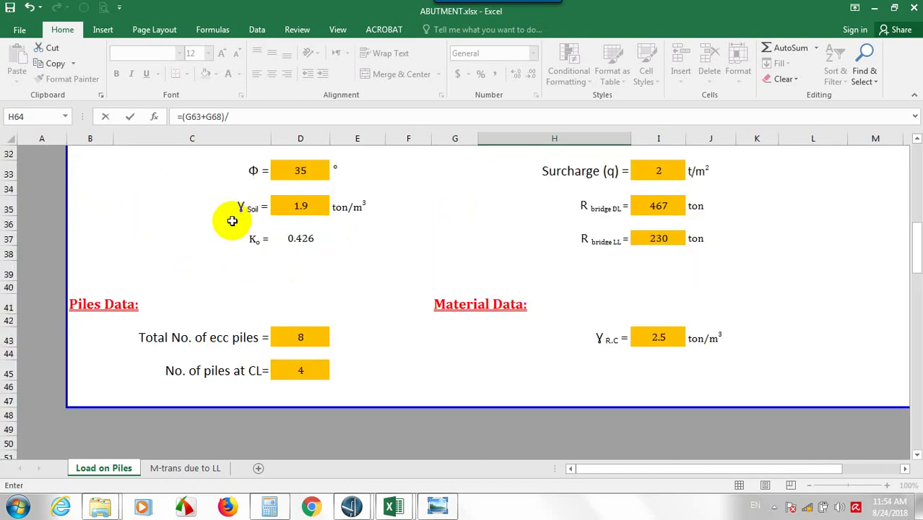
pyautogui.write('/')
pyautogui.scroll(4, 239, 222)
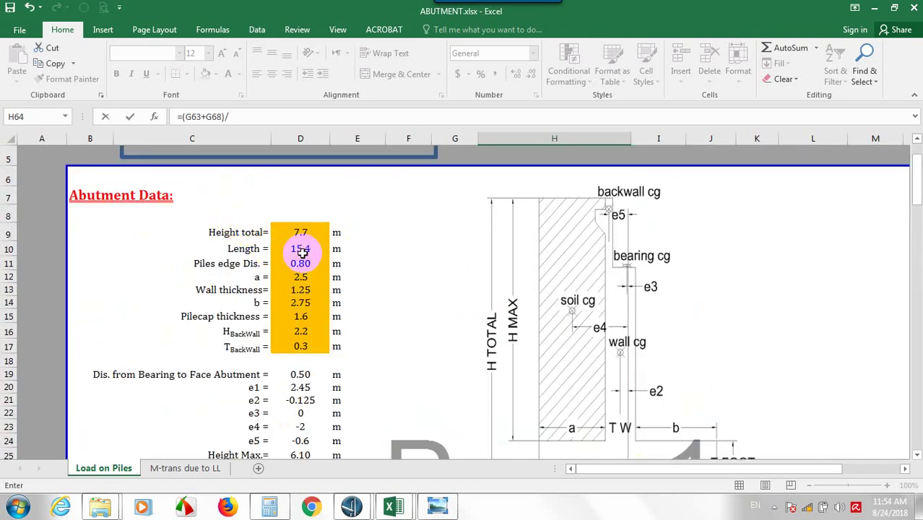
pyautogui.click(300, 248)
pyautogui.press('Return')
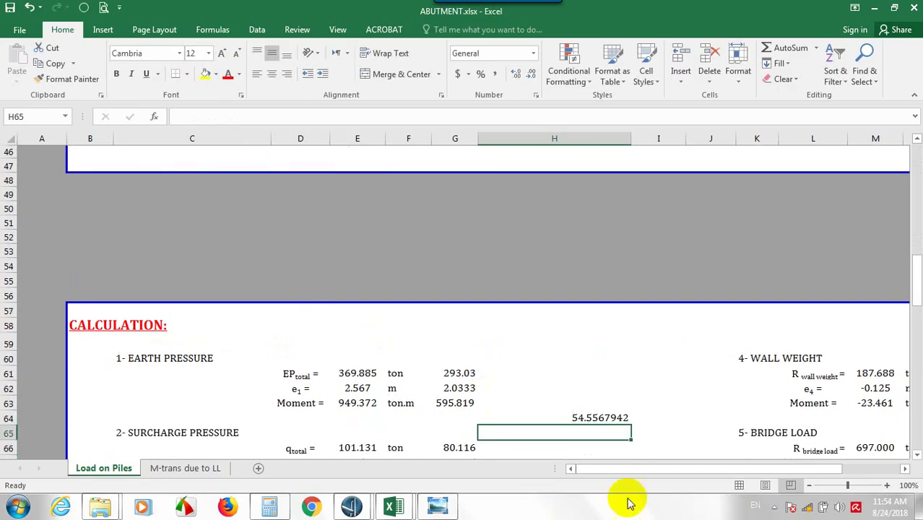
pyautogui.click(607, 418)
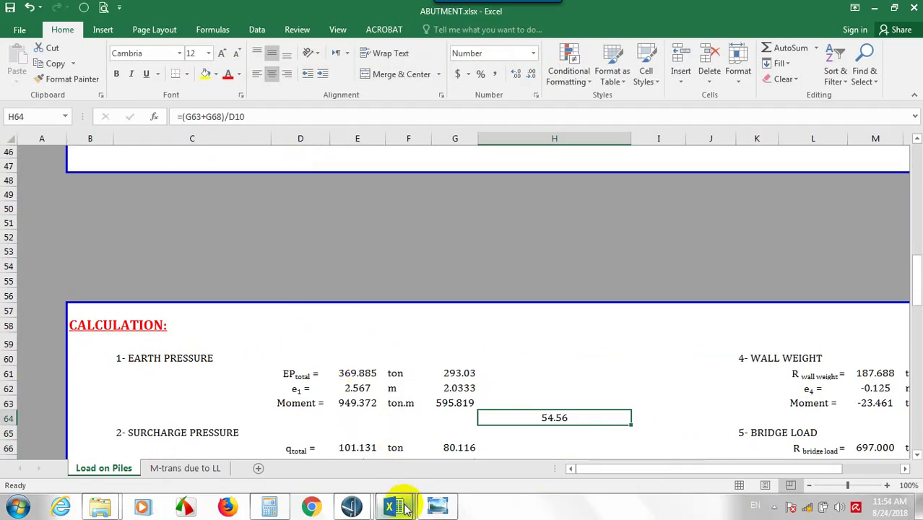
# Switch to the design flexural workbook and set the moment MW to 55 m.t and the depth to 125 cm.
pyautogui.moveTo(403, 503)
pyautogui.click(469, 428)
pyautogui.click(447, 210)
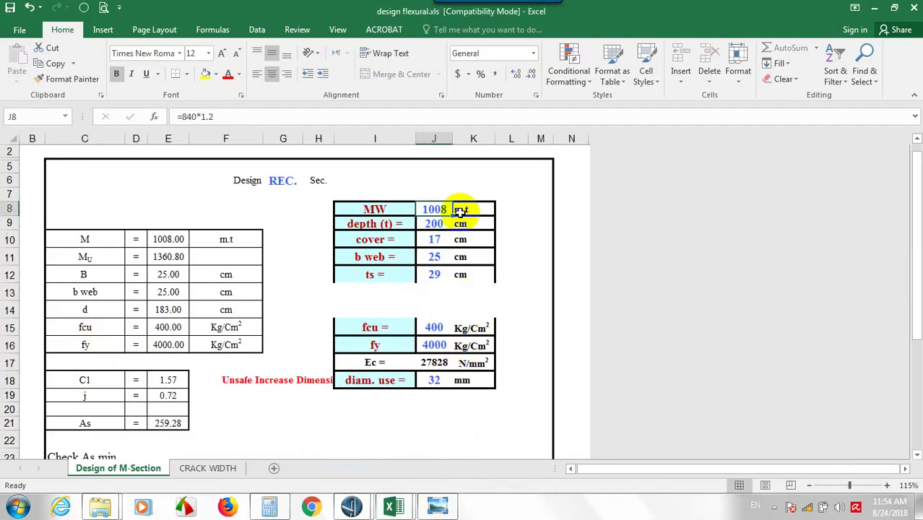
pyautogui.write('55')
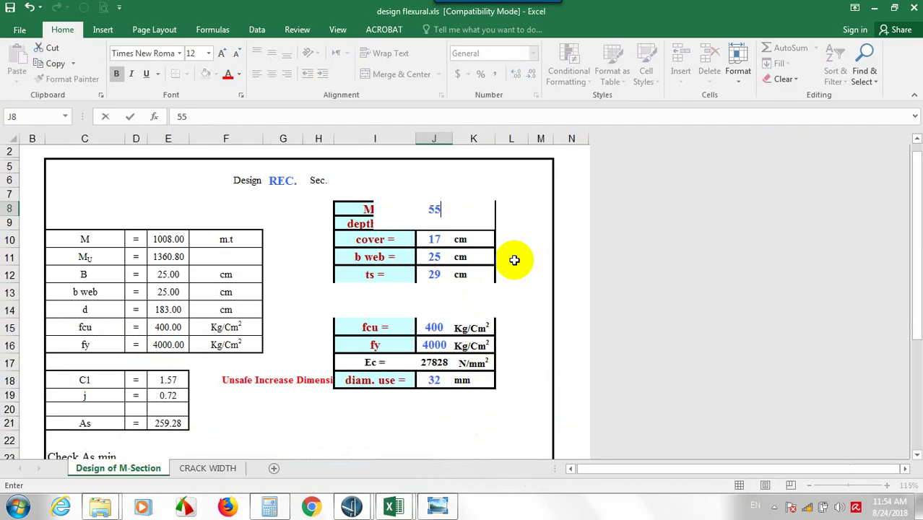
pyautogui.press('Return')
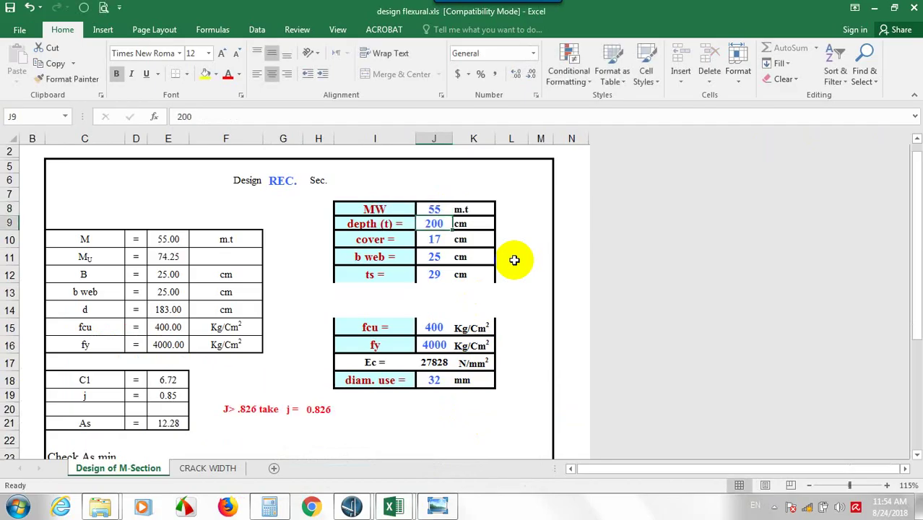
pyautogui.write('1')
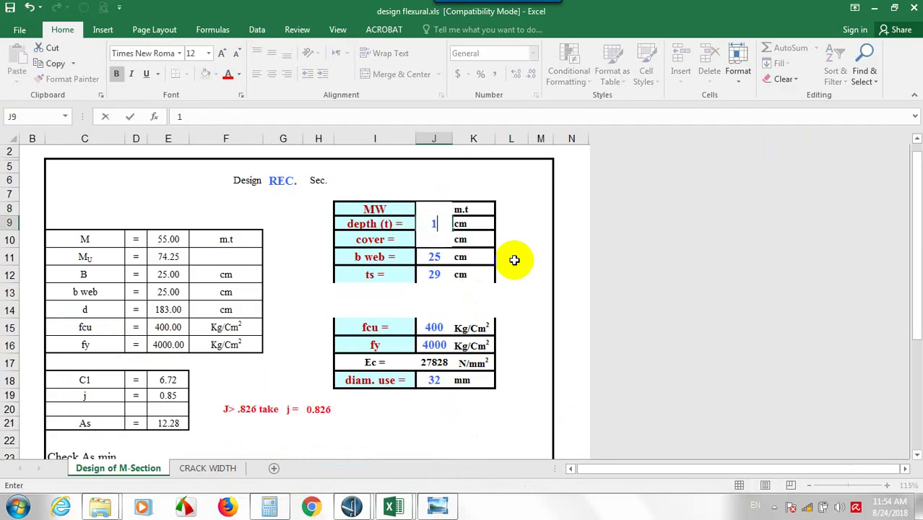
pyautogui.write('25')
pyautogui.press('Return')
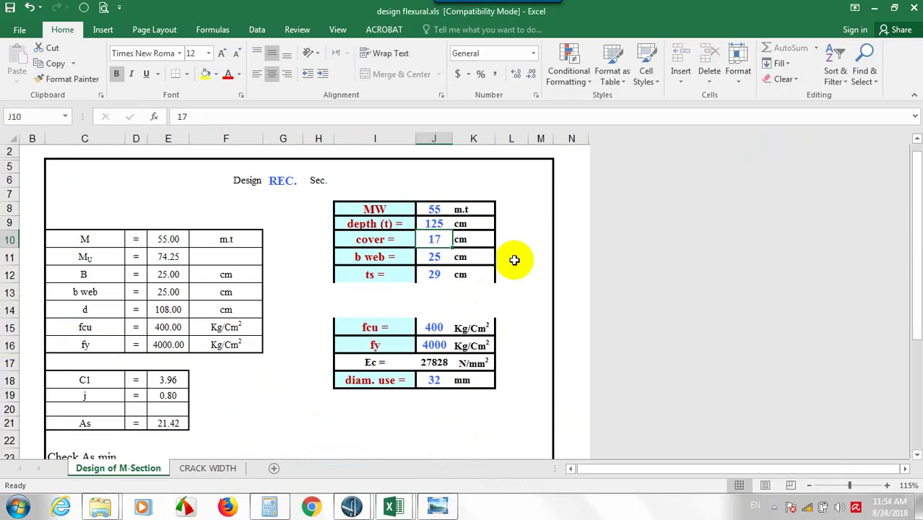
# Set the section's cover to 7 cm, the web width to 100 cm and ts to 0 cm.
pyautogui.write('7')
pyautogui.press('Return')
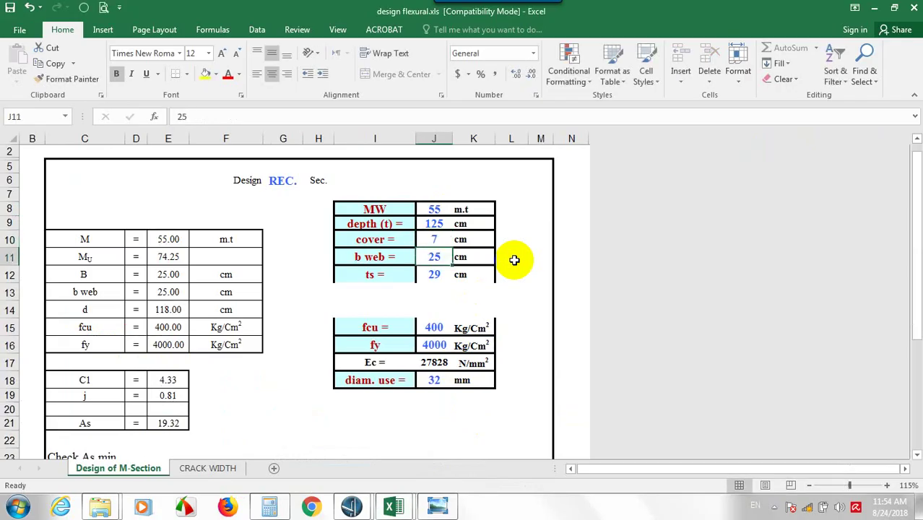
pyautogui.write('100')
pyautogui.press('Return')
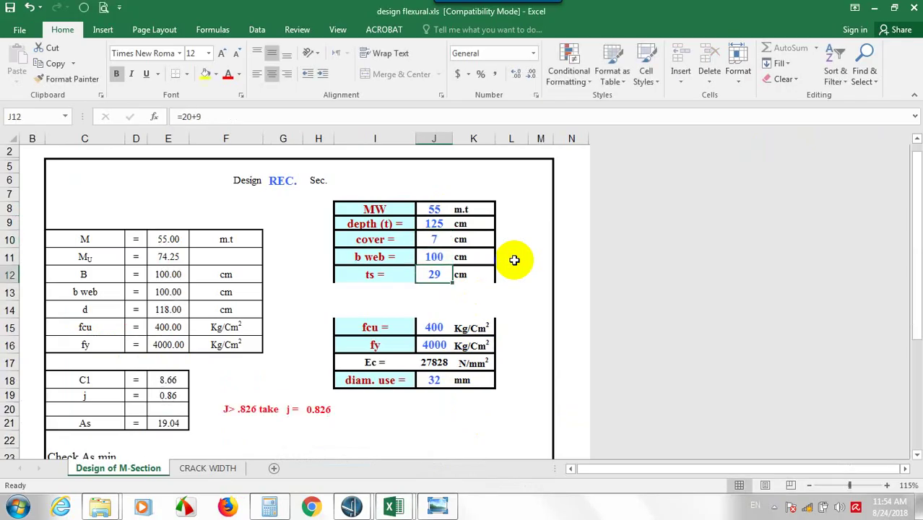
pyautogui.write('0')
pyautogui.press('Return')
pyautogui.press('Return')
pyautogui.press('Return')
pyautogui.press('Return')
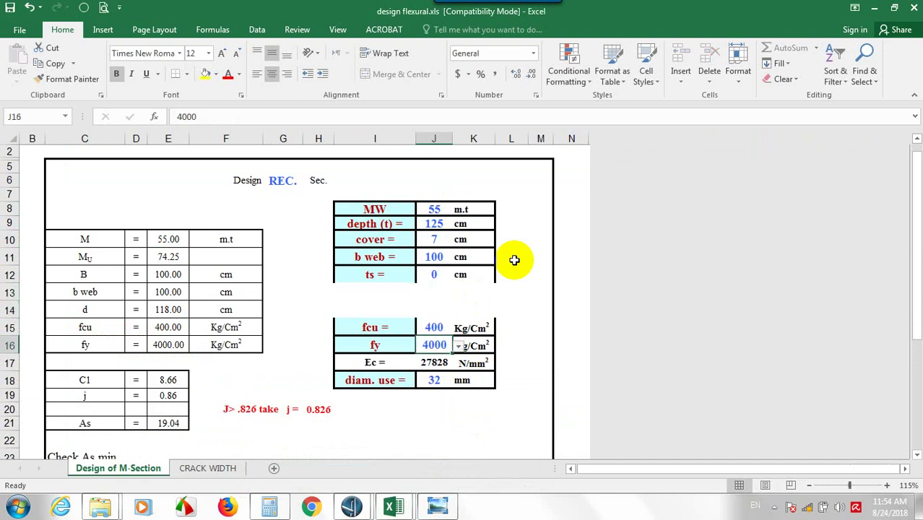
# Examine the required number of bars for the 22, 25 and 32 mm diameters in the reinforcement table.
pyautogui.scroll(-4, 514, 289)
pyautogui.scroll(-2, 514, 426)
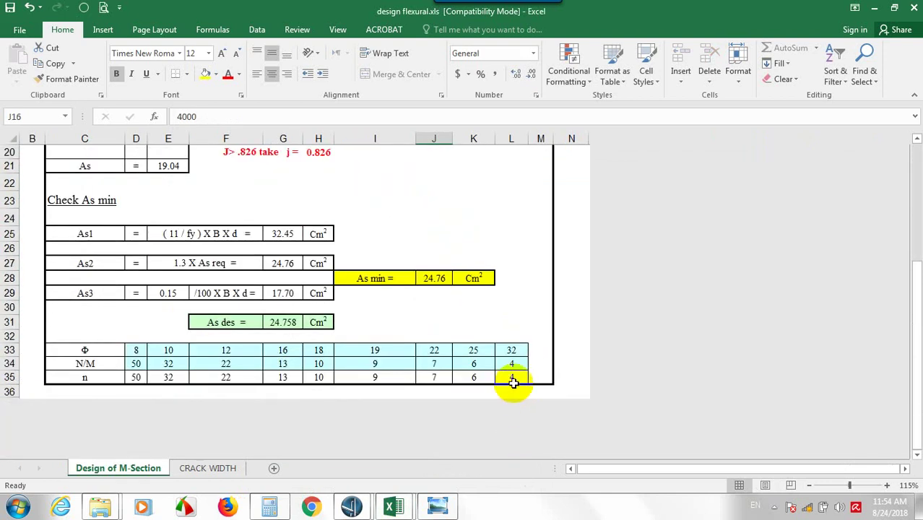
pyautogui.click(430, 377)
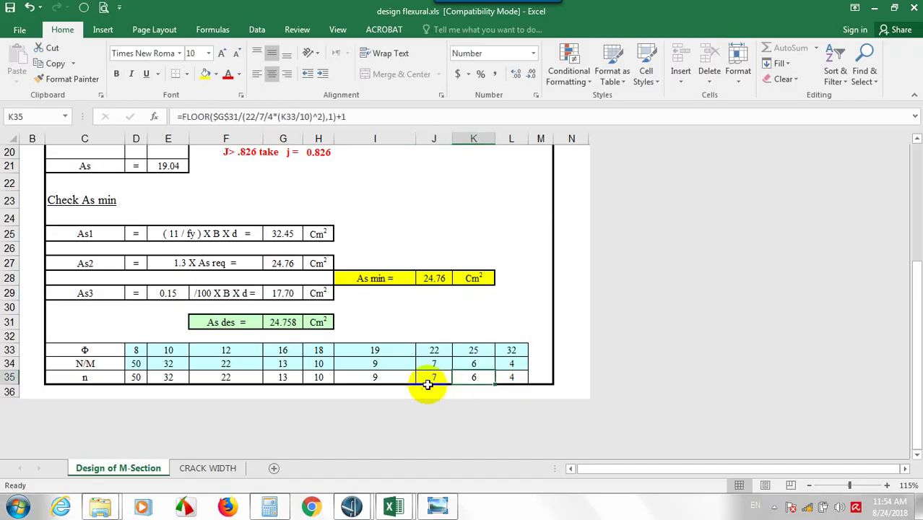
pyautogui.click(433, 350)
pyautogui.click(488, 378)
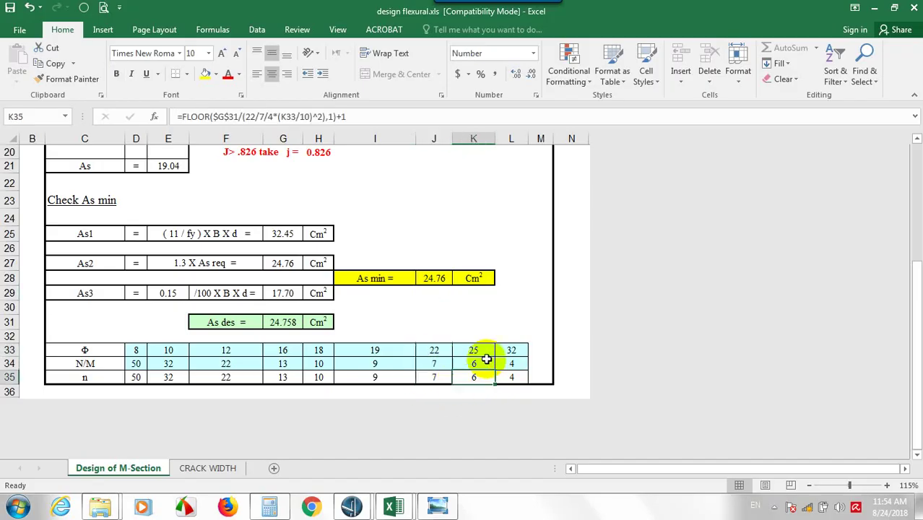
pyautogui.click(479, 352)
pyautogui.click(511, 374)
pyautogui.click(520, 349)
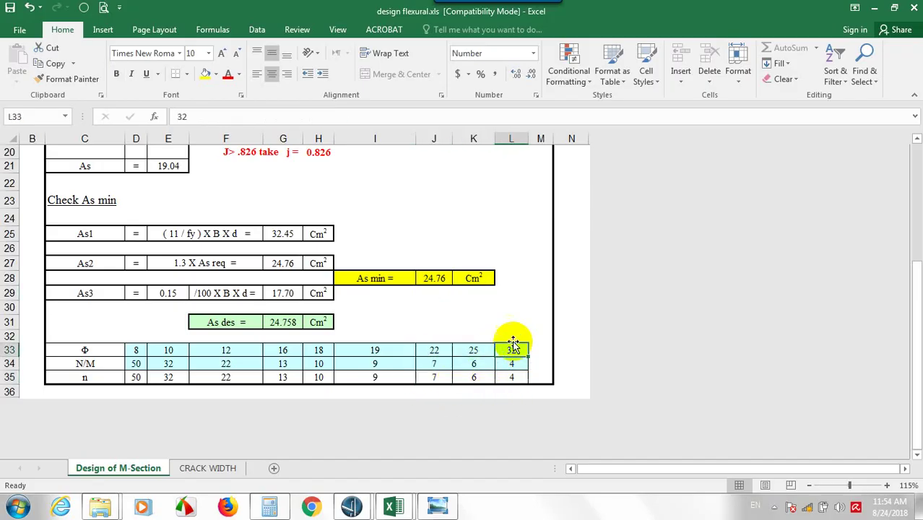
pyautogui.scroll(3, 498, 250)
pyautogui.scroll(2, 529, 309)
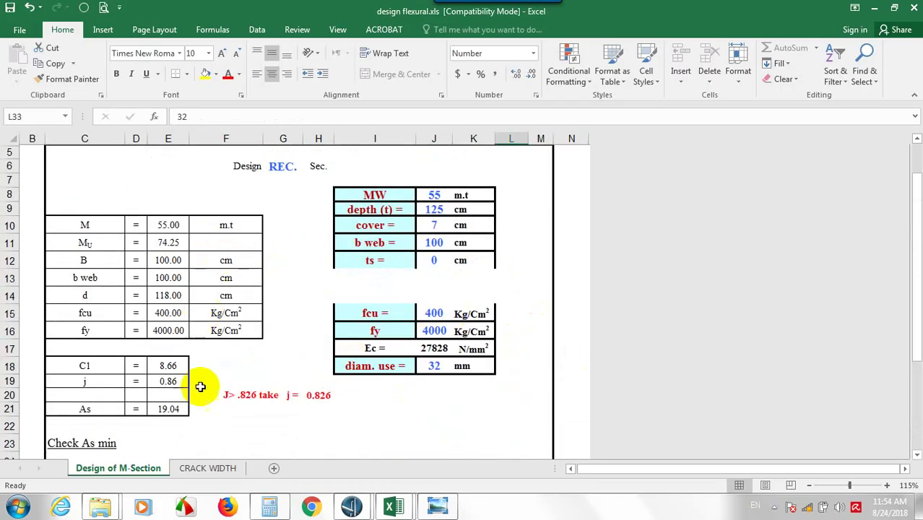
# On the CRACK WIDTH sheet, set the number of bars to 8 and the bar diameter to 22.
pyautogui.click(232, 477)
pyautogui.click(220, 207)
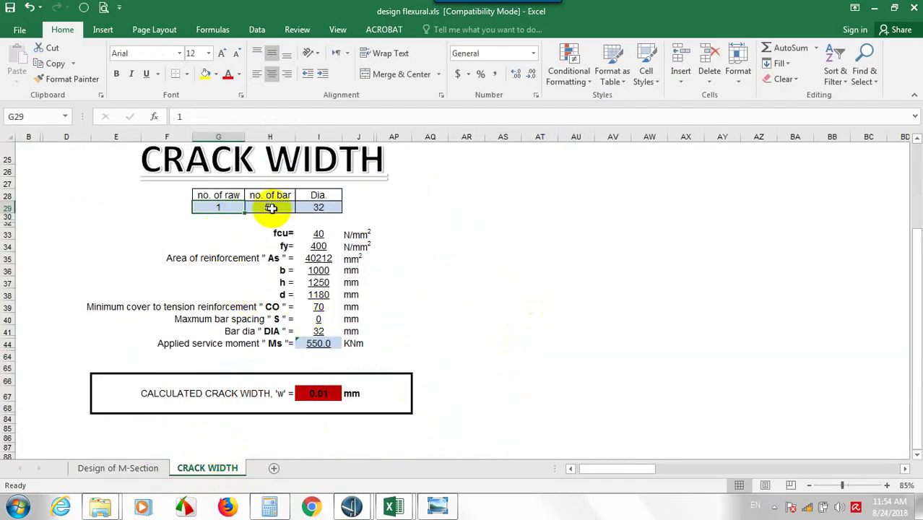
pyautogui.click(270, 208)
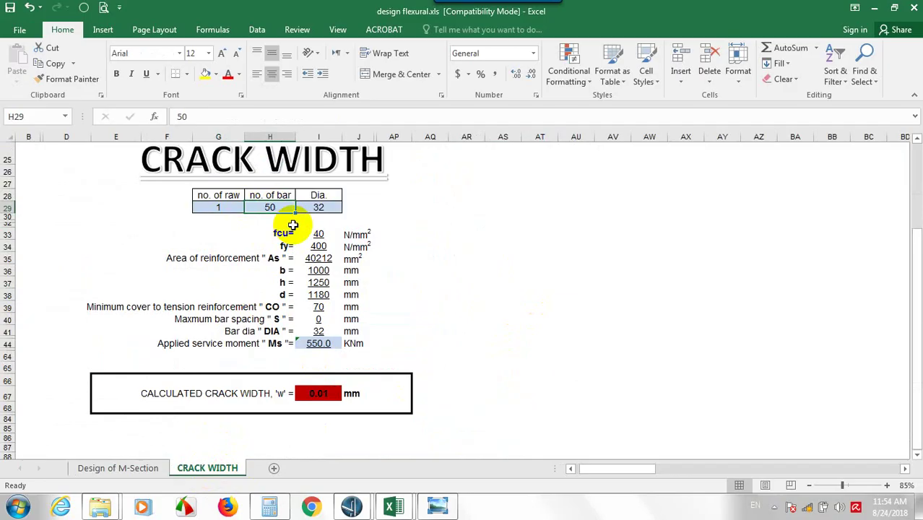
pyautogui.write('8')
pyautogui.press('Tab')
pyautogui.write('22')
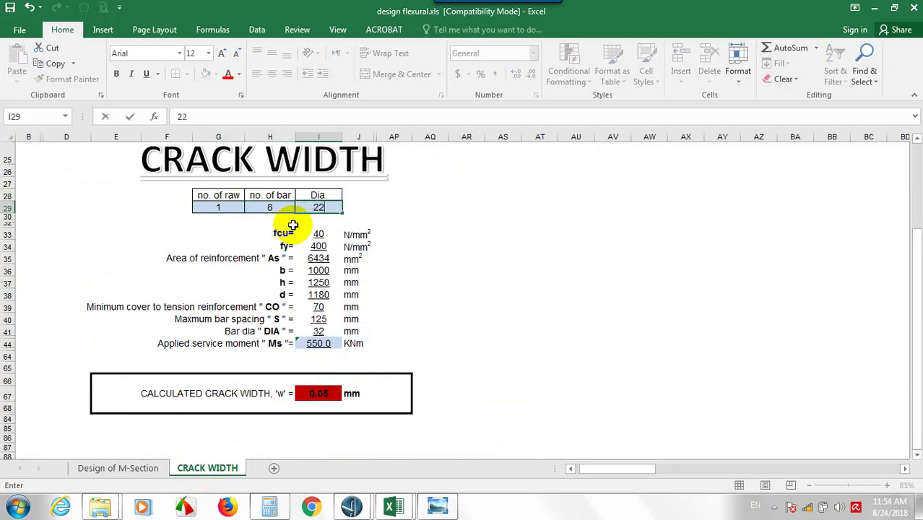
pyautogui.press('Tab')
pyautogui.press('Left')
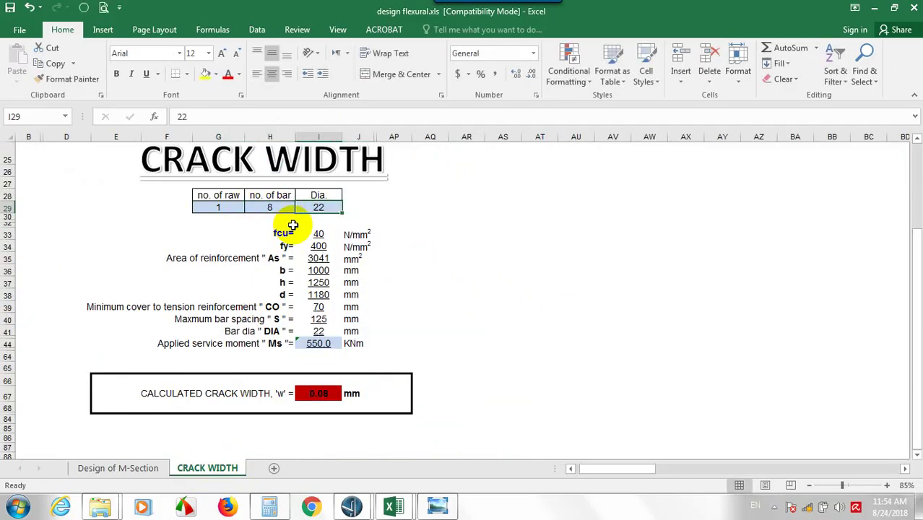
# Check the applied service moment on the CRACK WIDTH sheet against the moment on the Design of M-Section sheet.
pyautogui.click(321, 345)
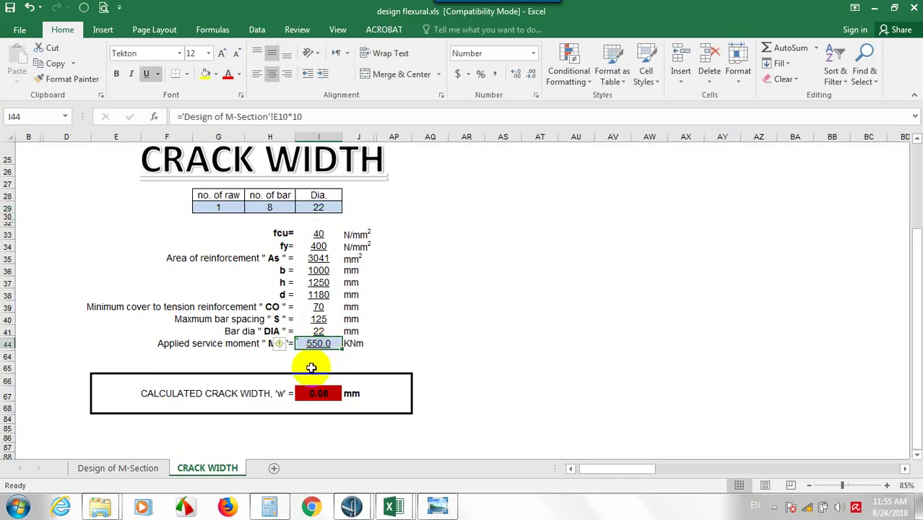
pyautogui.click(148, 468)
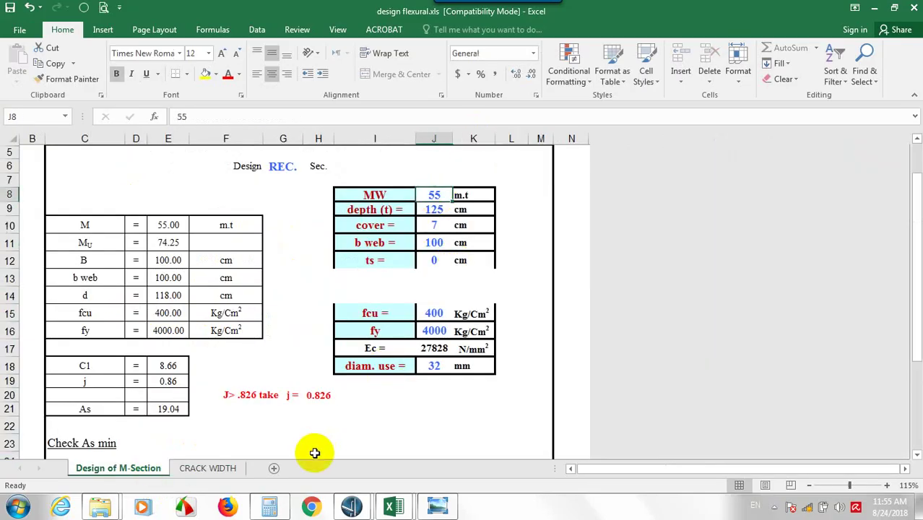
pyautogui.click(230, 467)
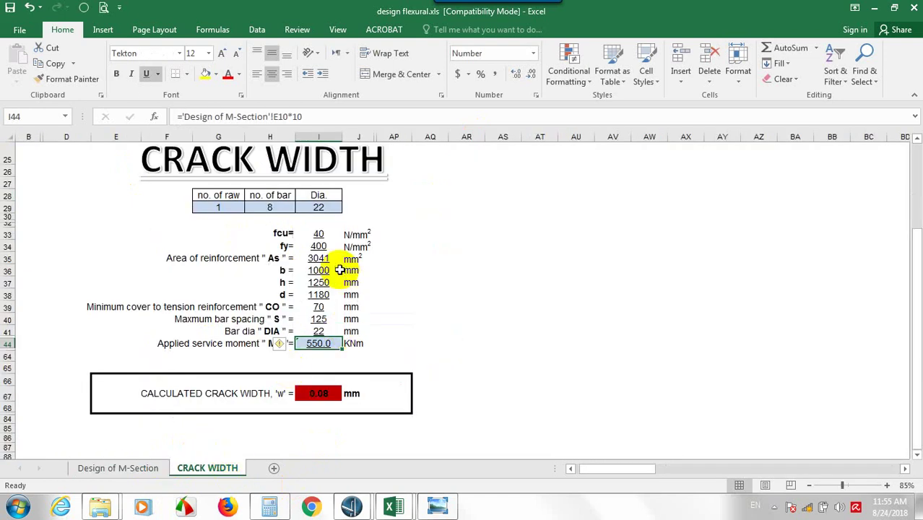
# Copy the service moment cell's format to the minimum cover cell, and make the cover a fixed 70 without decimals.
pyautogui.click(336, 307)
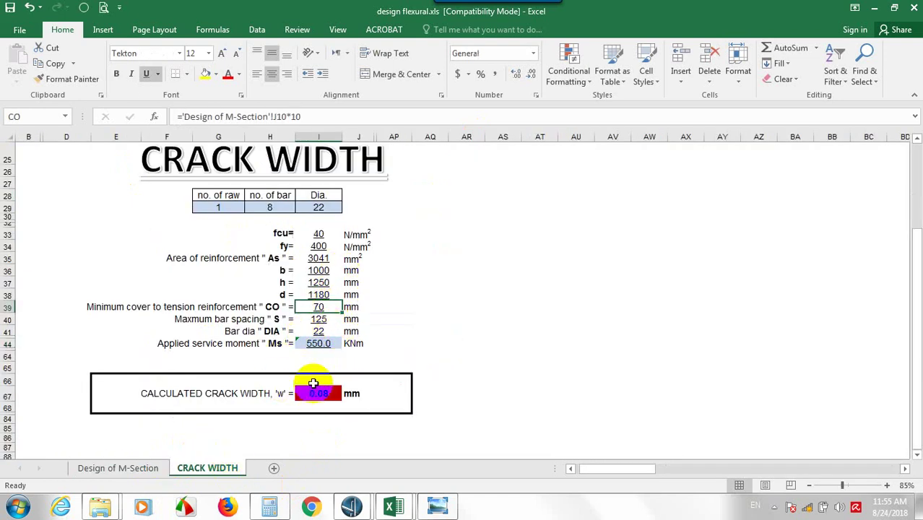
pyautogui.click(316, 344)
pyautogui.click(65, 78)
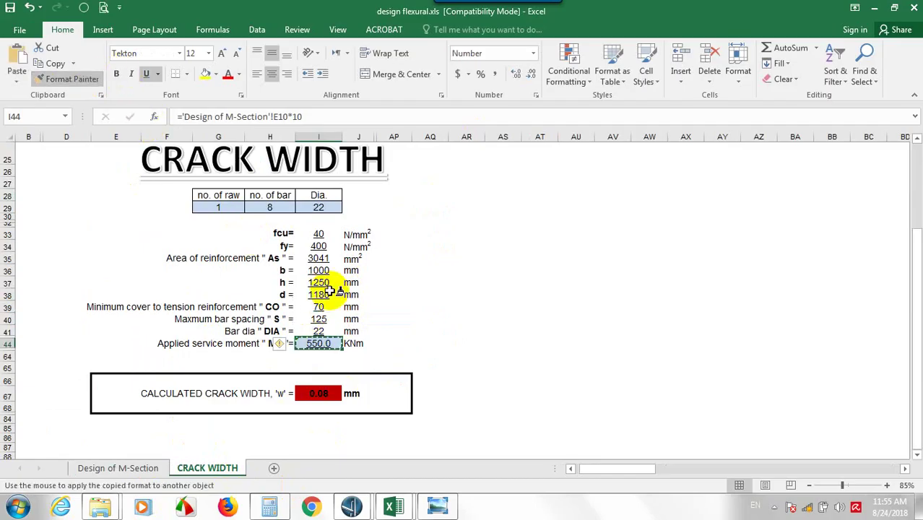
pyautogui.click(320, 307)
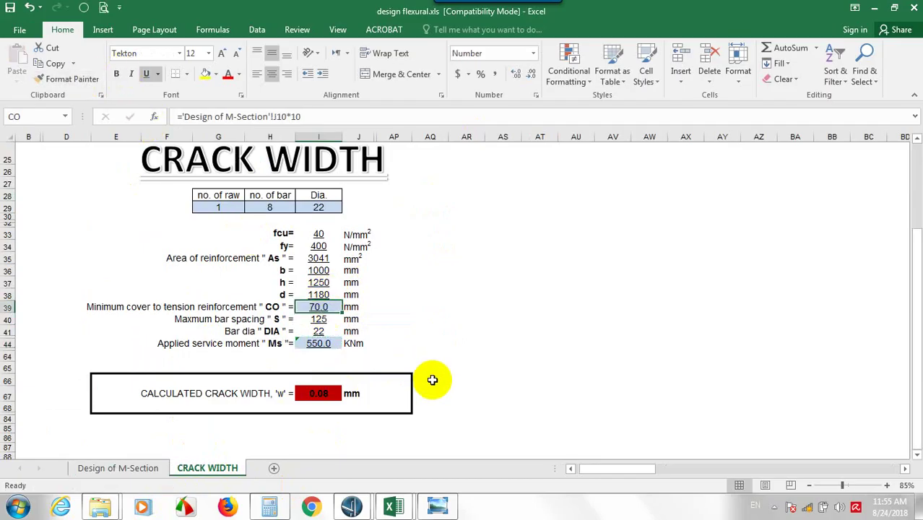
pyautogui.press('F2')
pyautogui.press('Return')
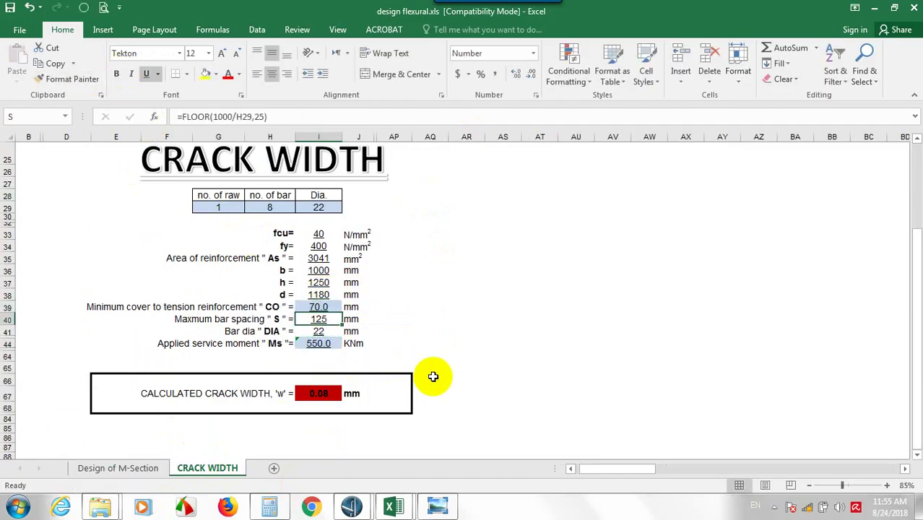
pyautogui.click(329, 305)
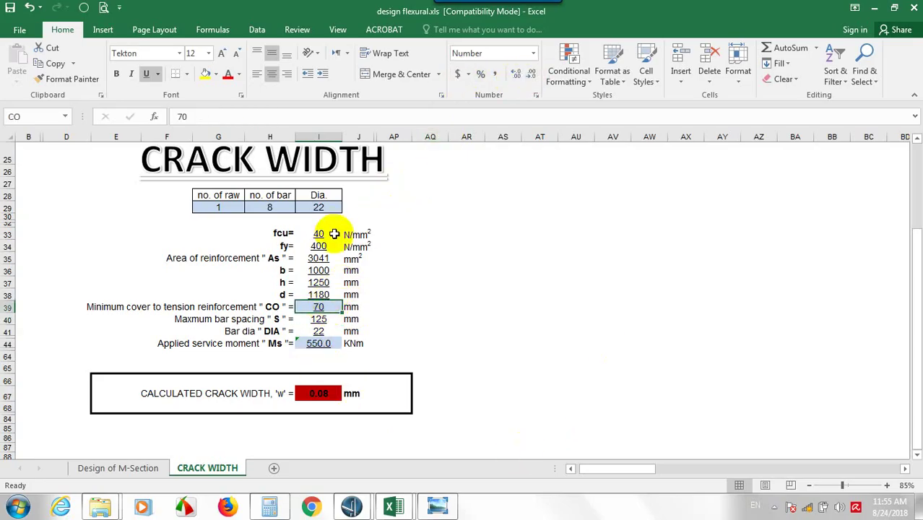
# Examine the calculated crack width and compare the 22 and 25 mm bar options on the Design of M-Section sheet.
pyautogui.click(310, 396)
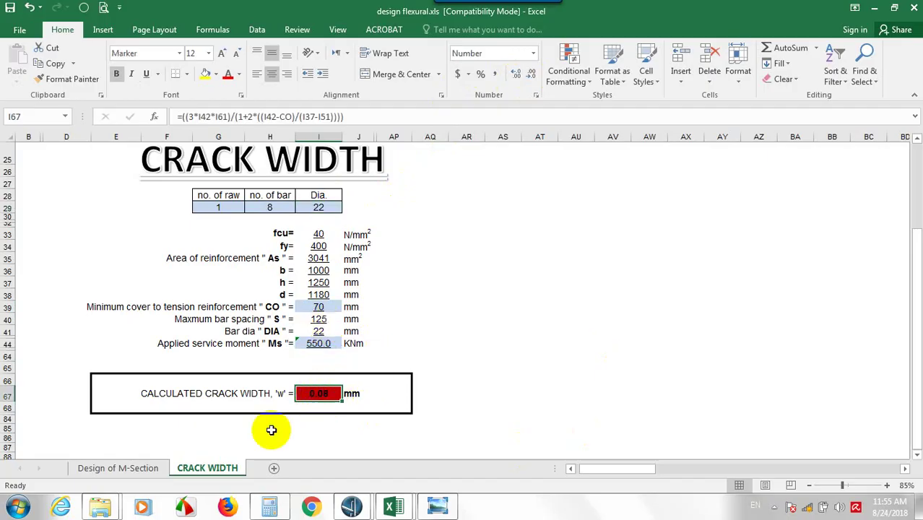
pyautogui.click(130, 468)
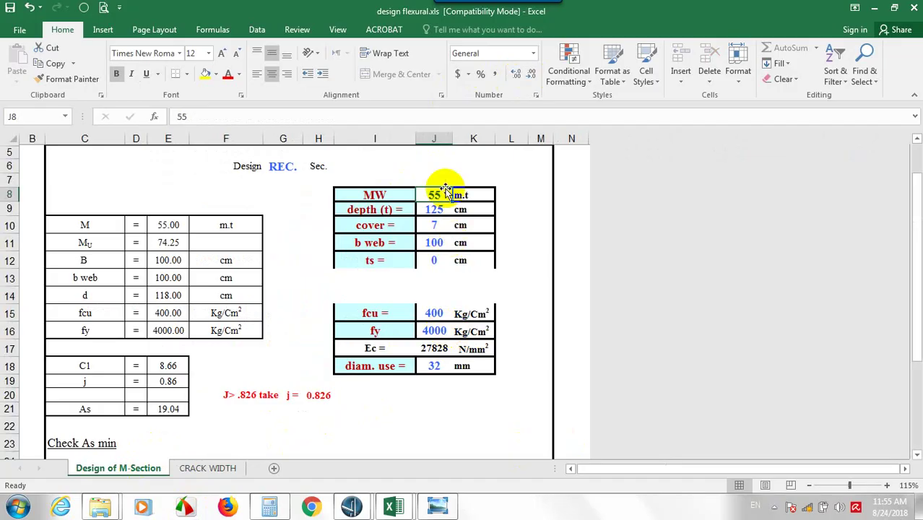
pyautogui.scroll(-3, 440, 188)
pyautogui.scroll(-3, 469, 329)
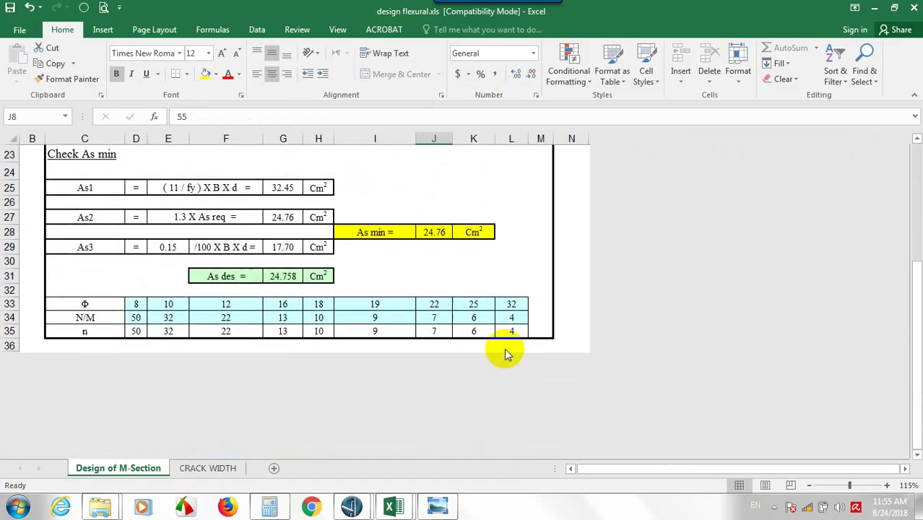
pyautogui.click(448, 330)
pyautogui.click(440, 304)
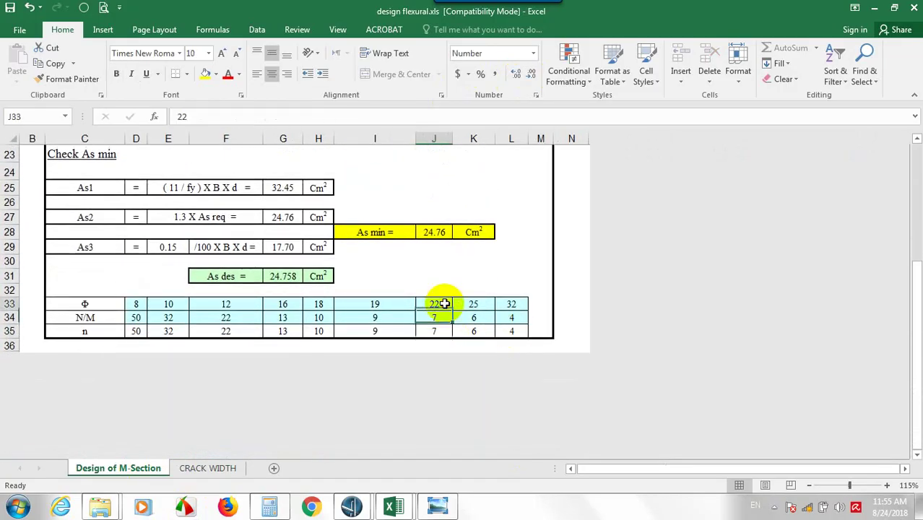
pyautogui.click(472, 330)
pyautogui.click(472, 303)
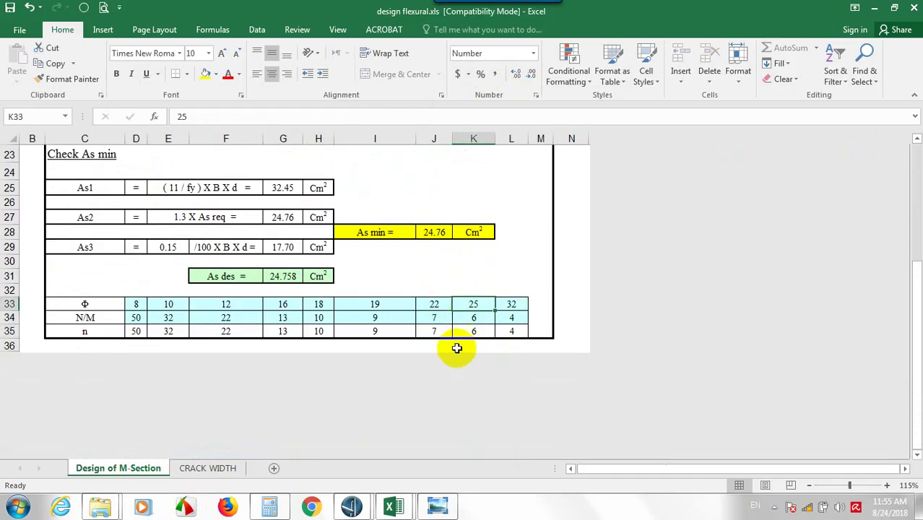
pyautogui.scroll(6, 455, 344)
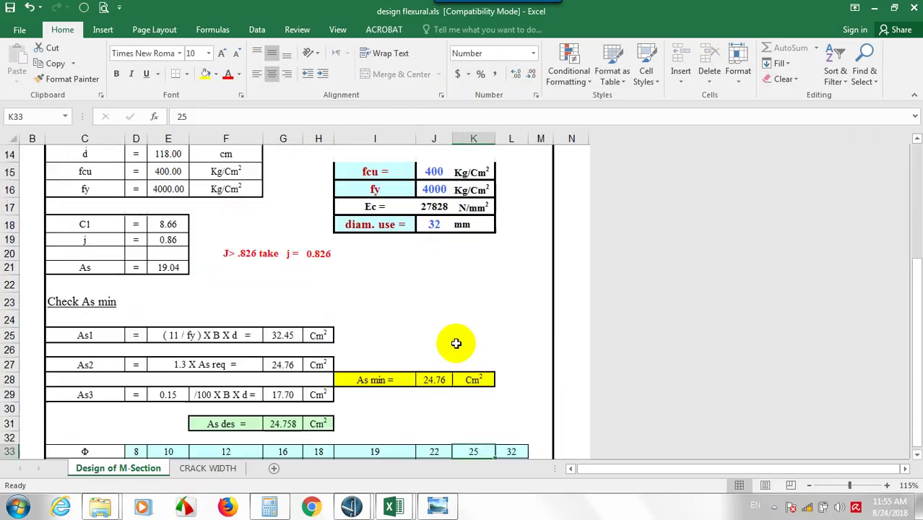
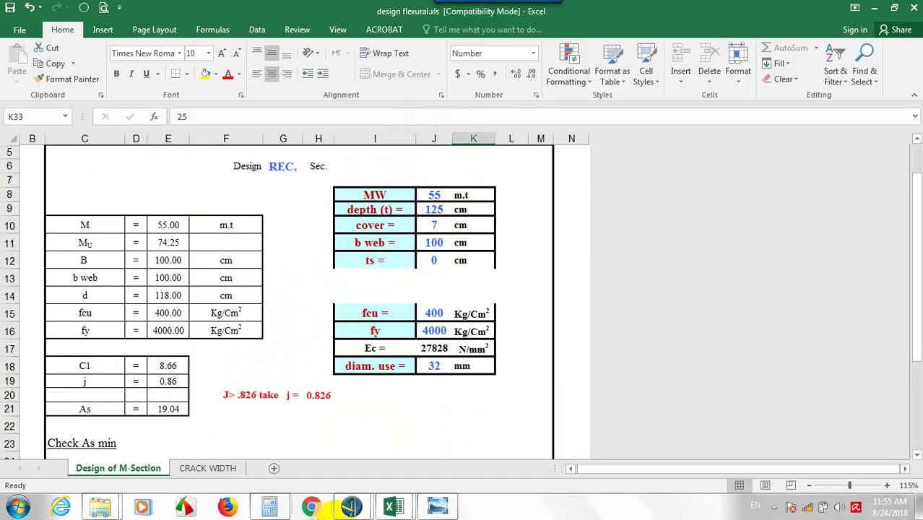
# In ABUTMENT.xlsx, start a formula in H63 that sums the reduced earth and surcharge pressure forces, G61 and G66, in brackets.
pyautogui.click(375, 509)
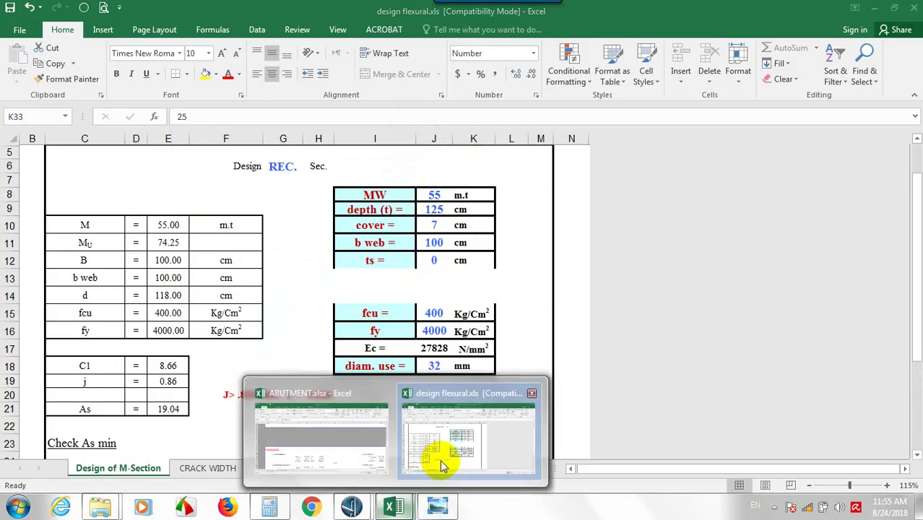
pyautogui.click(367, 451)
pyautogui.click(545, 402)
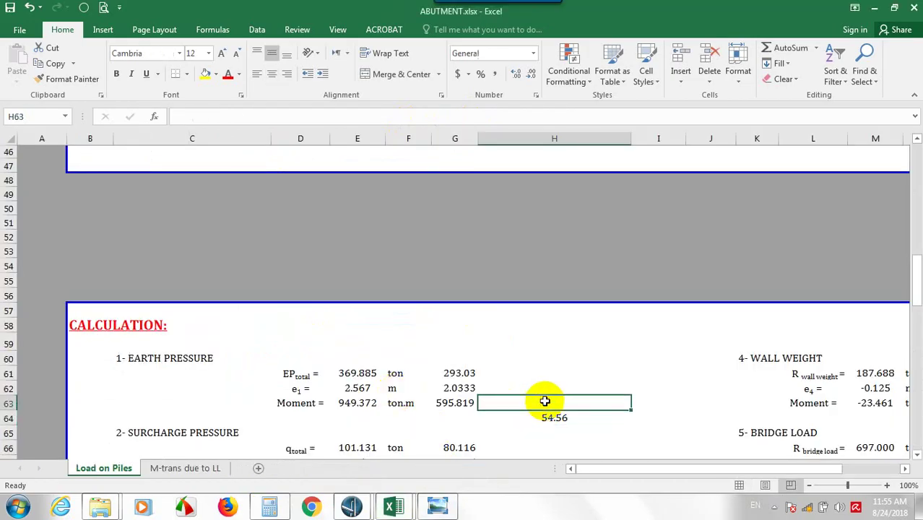
pyautogui.write('=')
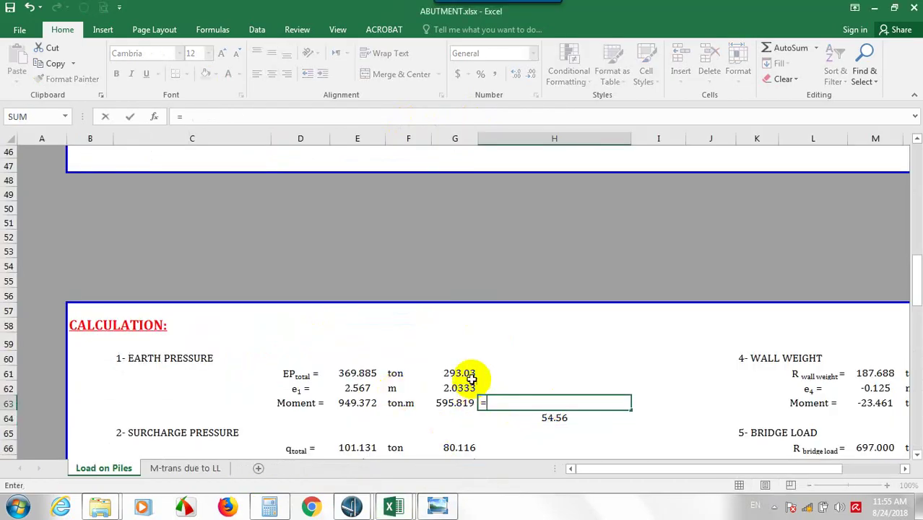
pyautogui.click(469, 372)
pyautogui.press('BackSpace')
pyautogui.press('BackSpace')
pyautogui.press('BackSpace')
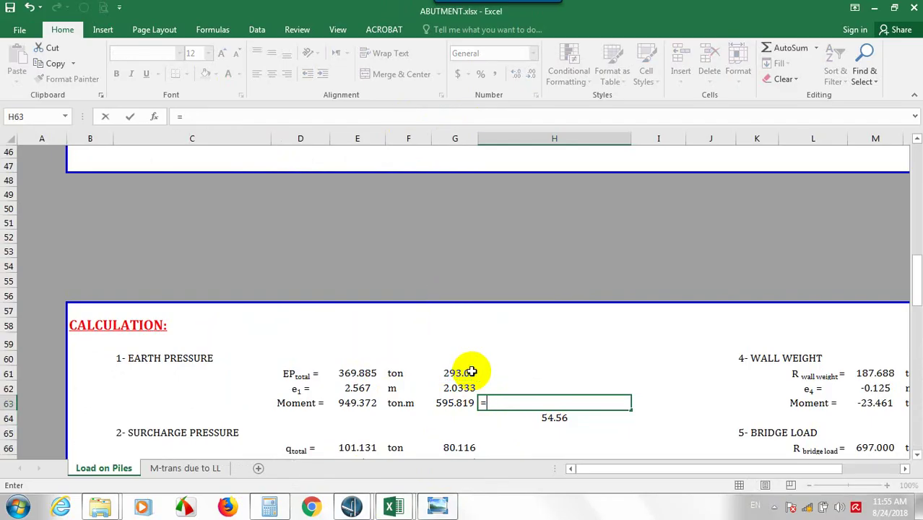
pyautogui.write('(')
pyautogui.click(470, 371)
pyautogui.write('+')
pyautogui.scroll(-2, 451, 430)
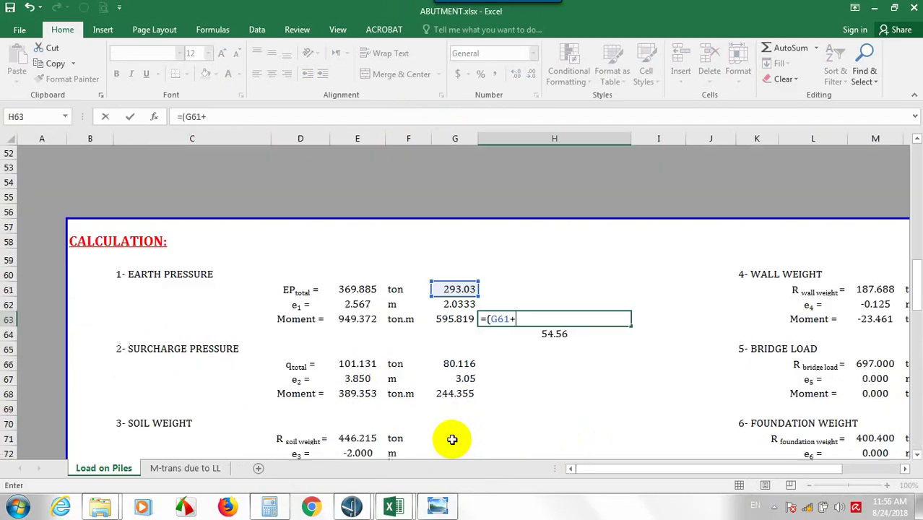
pyautogui.click(460, 363)
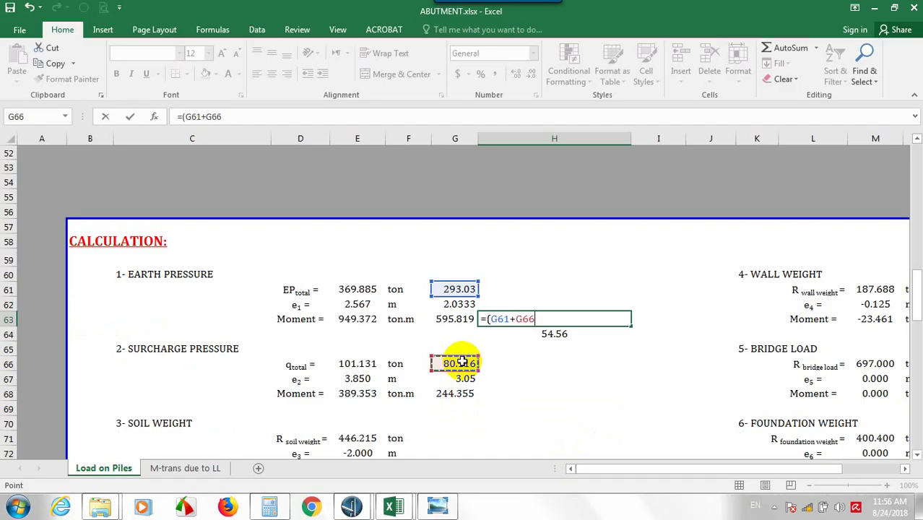
# Divide the bracketed force sum by the abutment length in D10, and give H63 the number format of the cell below.
pyautogui.write(')/')
pyautogui.scroll(13, 441, 321)
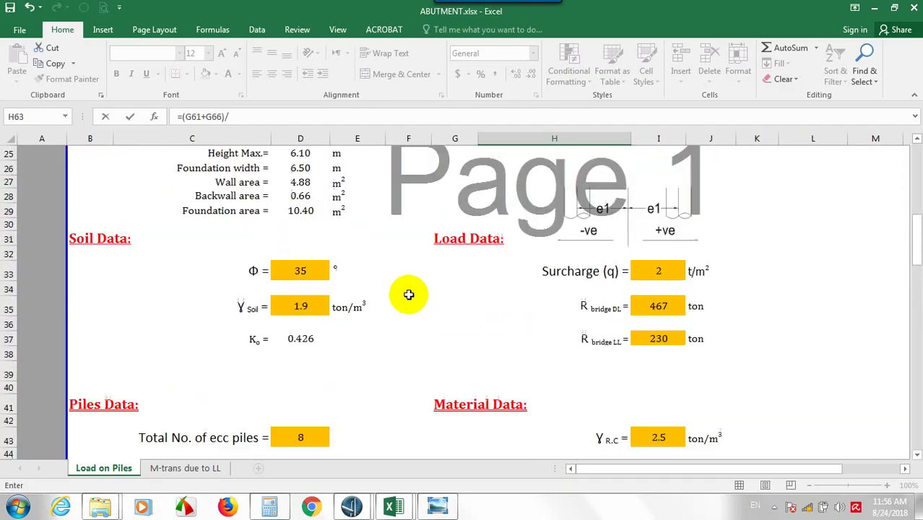
pyautogui.scroll(3, 375, 267)
pyautogui.click(308, 268)
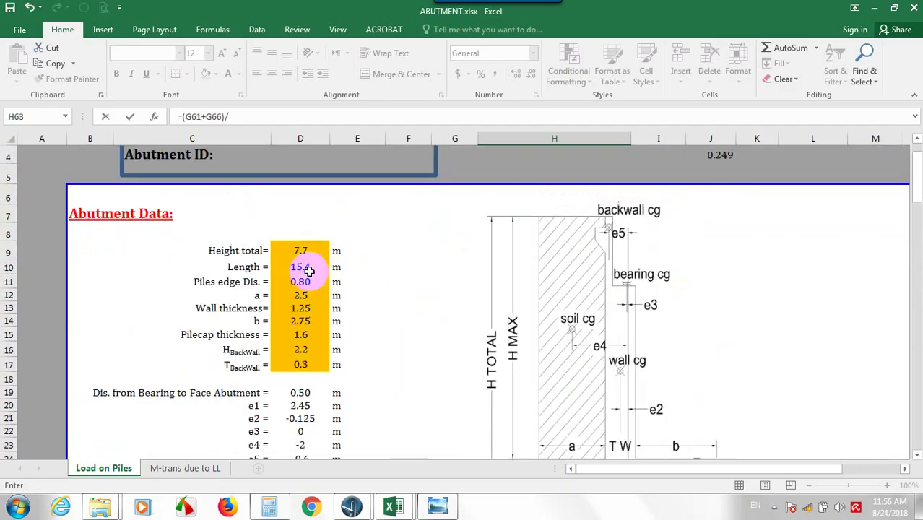
pyautogui.press('Return')
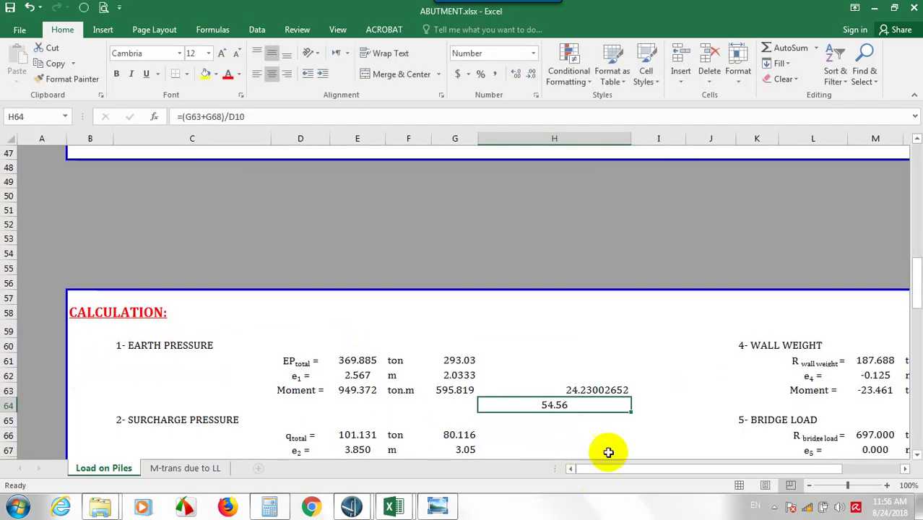
pyautogui.click(77, 79)
pyautogui.click(591, 389)
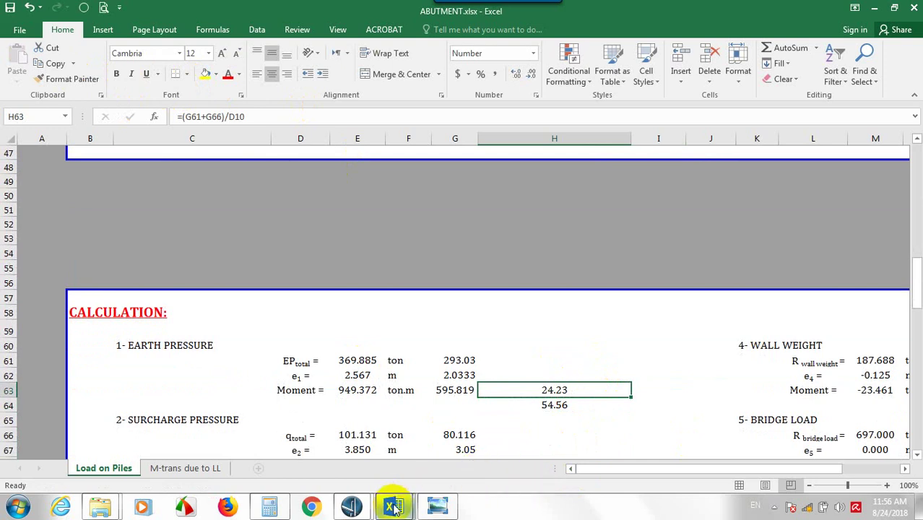
# Switch to the Check shear.xlsx workbook and set the ultimate shear Qu to =25*15.
pyautogui.moveTo(394, 508)
pyautogui.moveTo(412, 441)
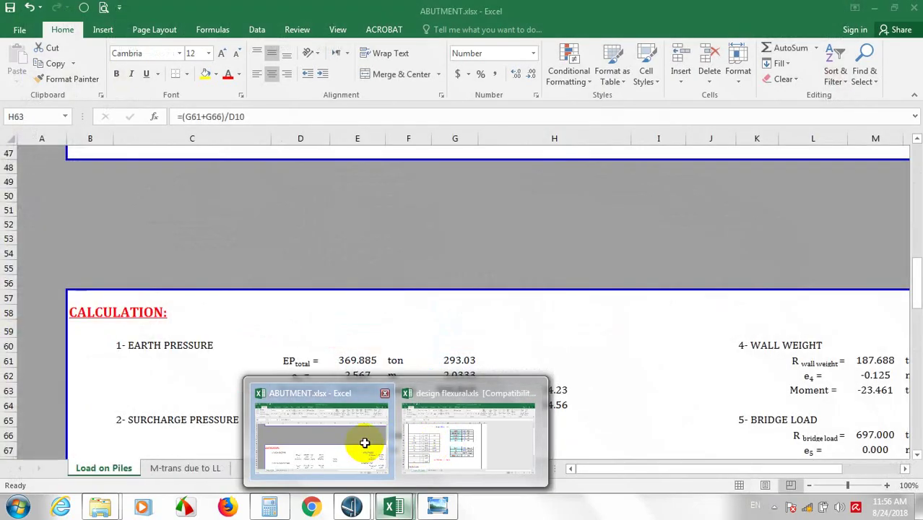
pyautogui.click(362, 439)
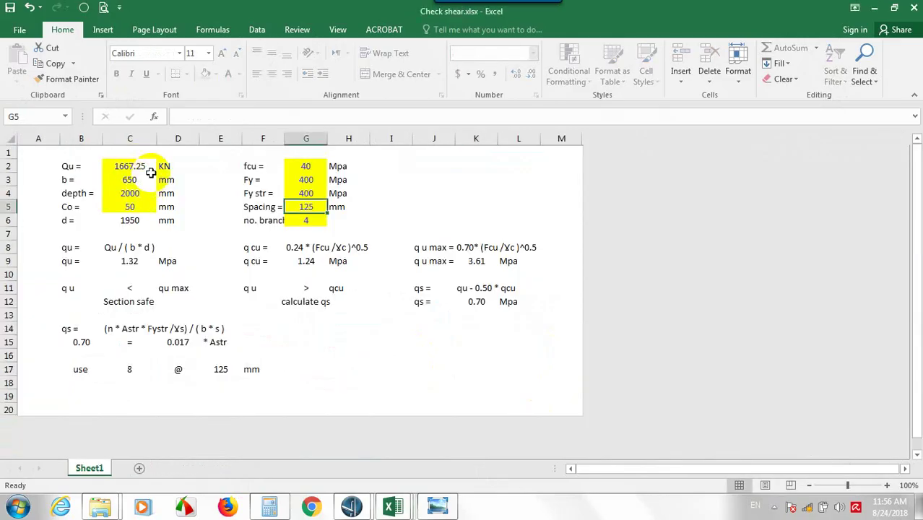
pyautogui.click(150, 178)
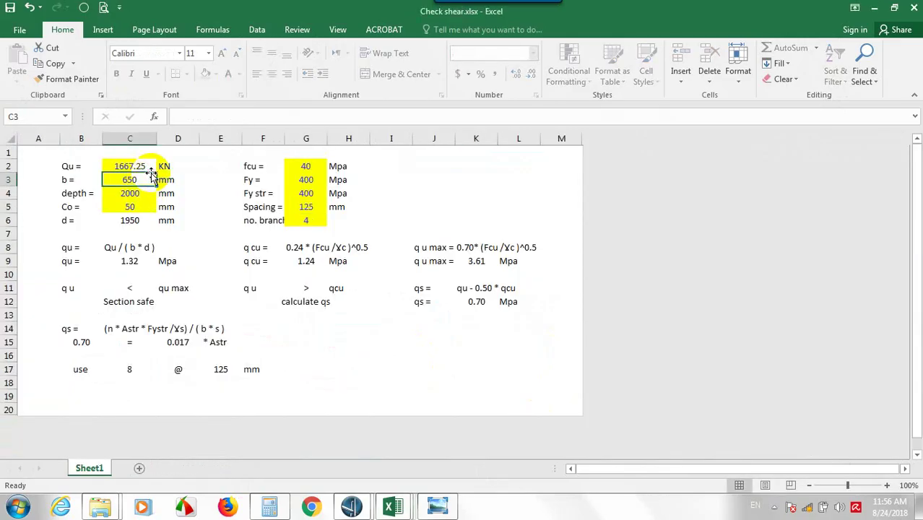
pyautogui.click(151, 167)
pyautogui.write('=25*15')
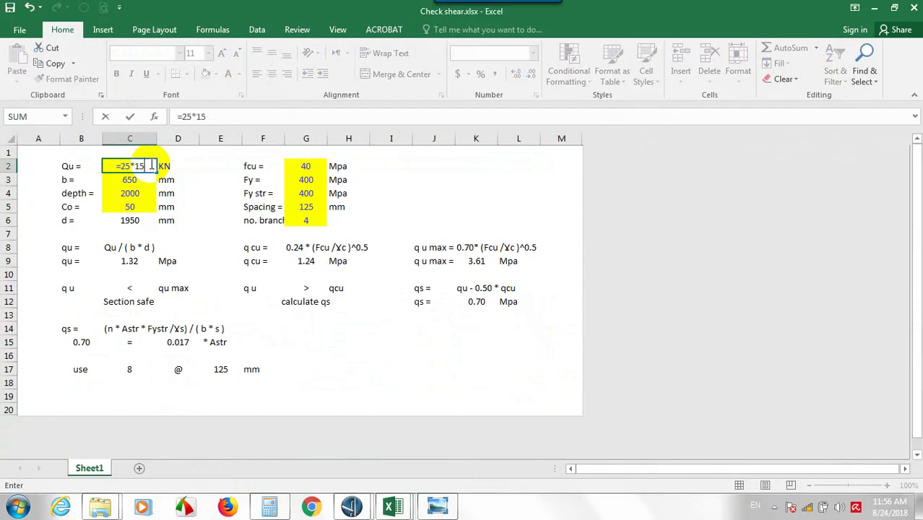
pyautogui.press('Return')
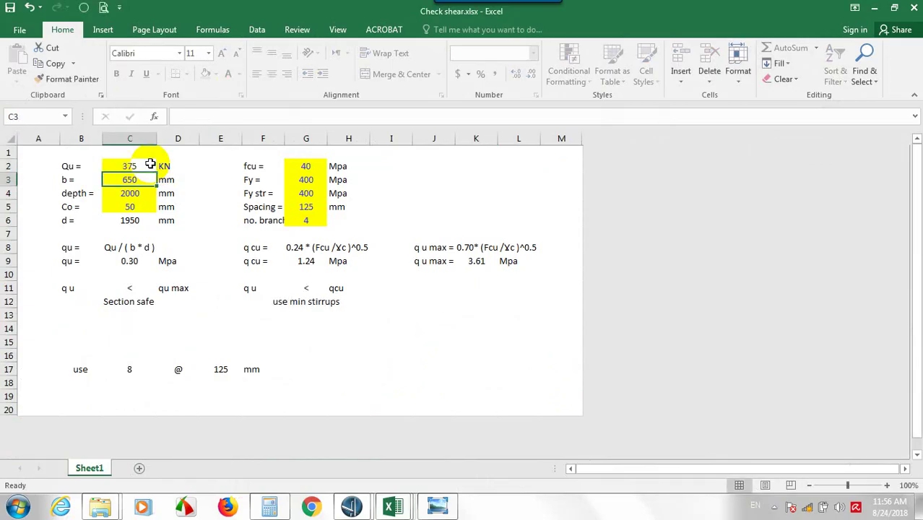
# Set the section width b to 1000 mm, the depth to 1250 mm and the cover Co to 70 mm.
pyautogui.write('1000')
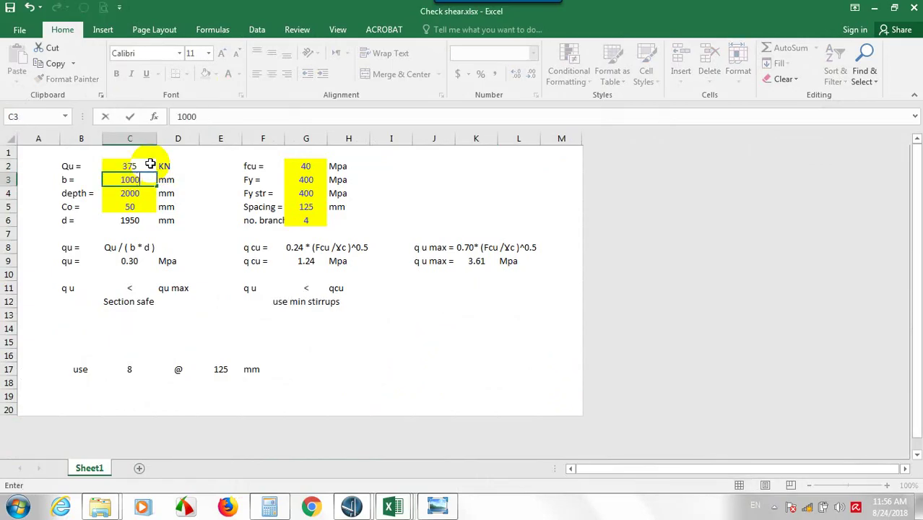
pyautogui.press('Return')
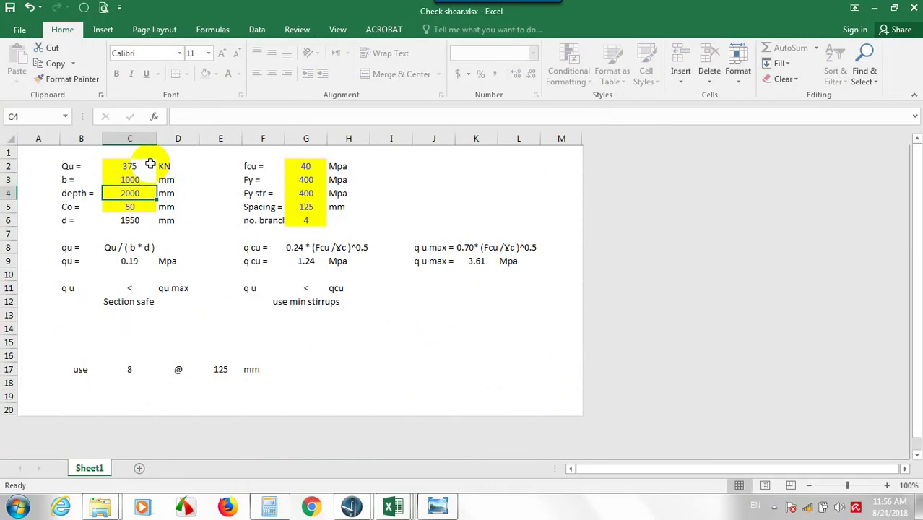
pyautogui.write('125')
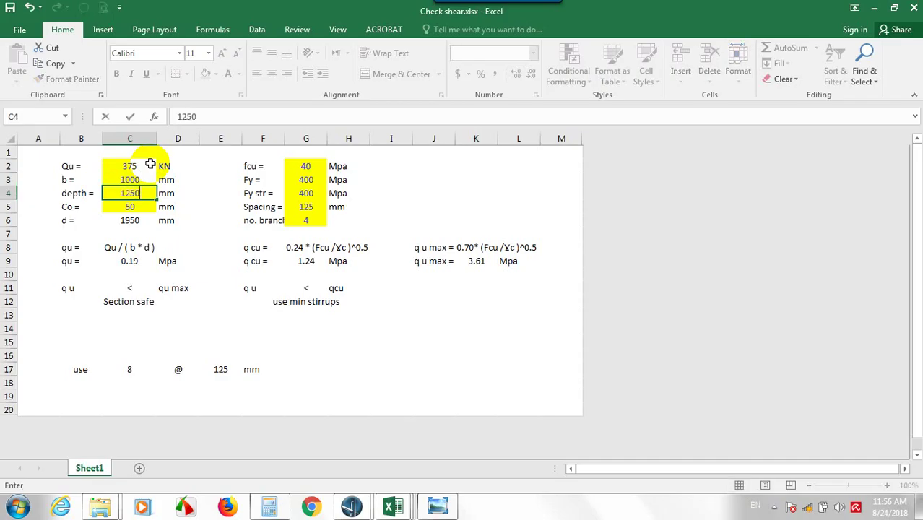
pyautogui.write('0')
pyautogui.press('Return')
pyautogui.write('70')
pyautogui.press('Return')
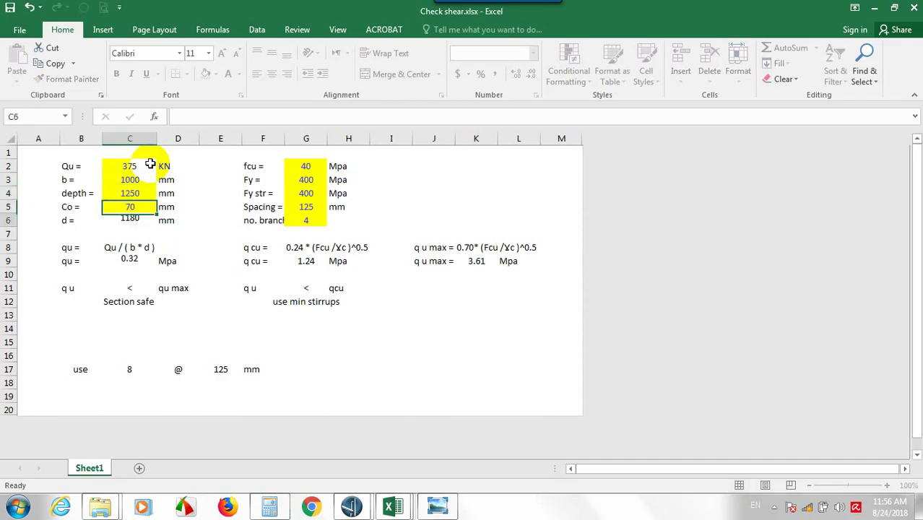
# Set the number of stirrup branches to 1 and the stirrup spacing to 300 mm.
pyautogui.click(301, 167)
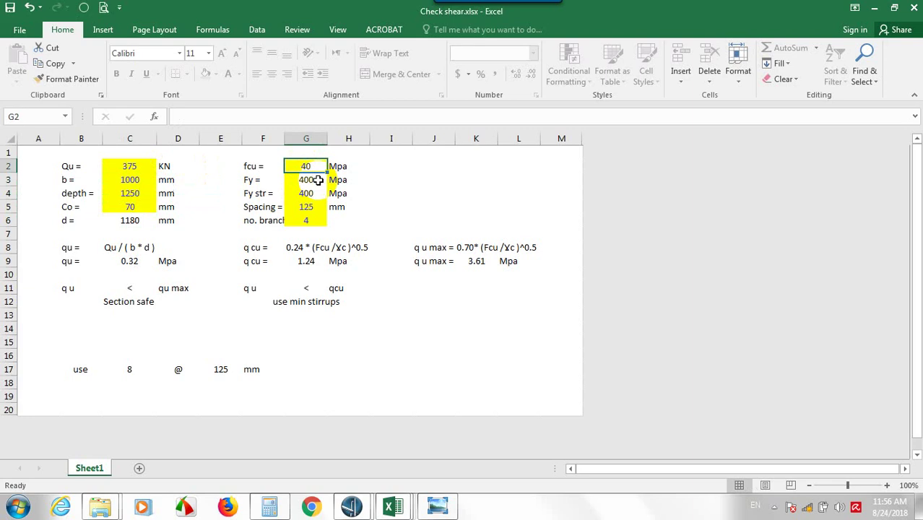
pyautogui.click(309, 221)
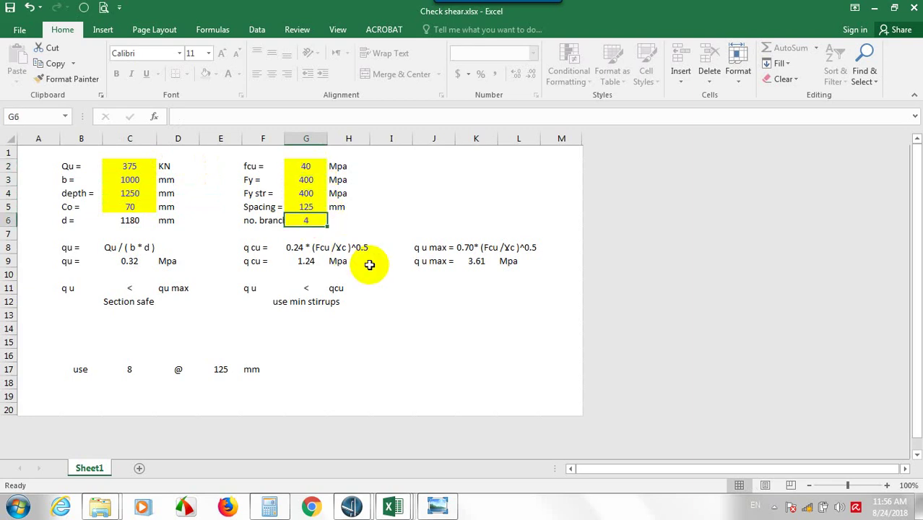
pyautogui.write('1')
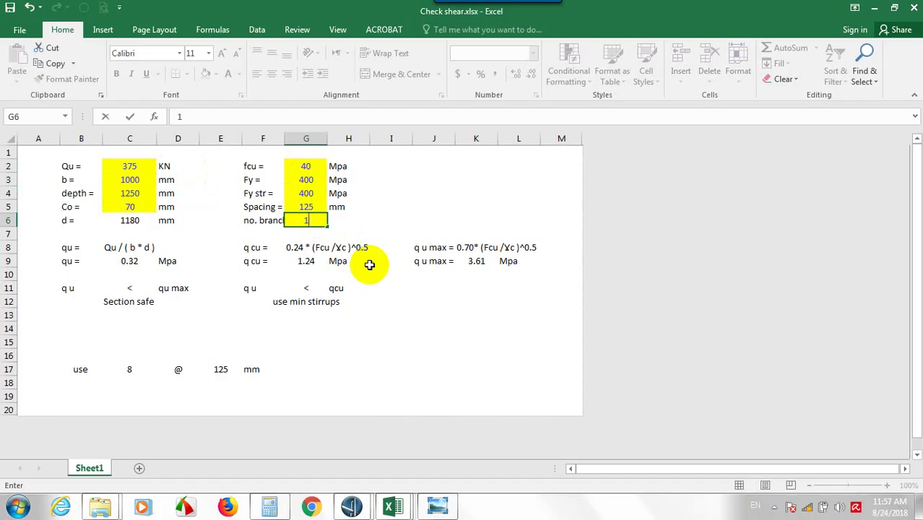
pyautogui.press('Up')
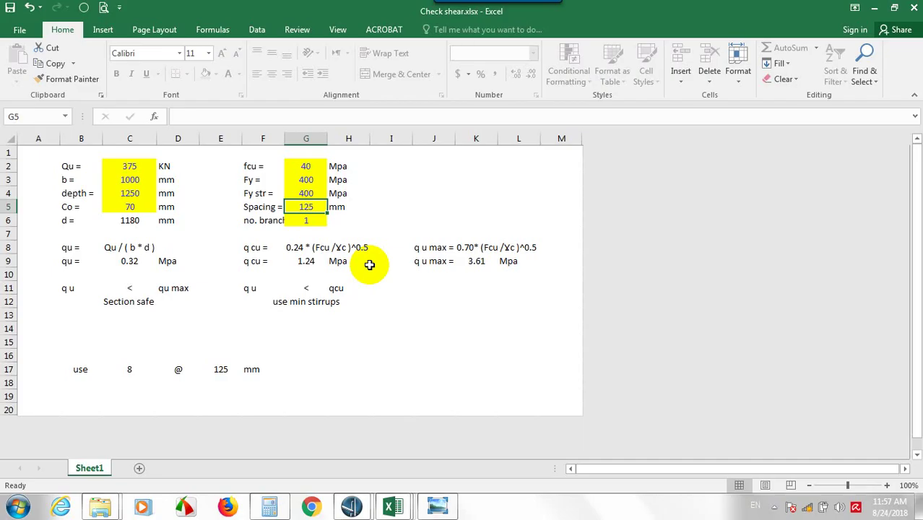
pyautogui.write('300')
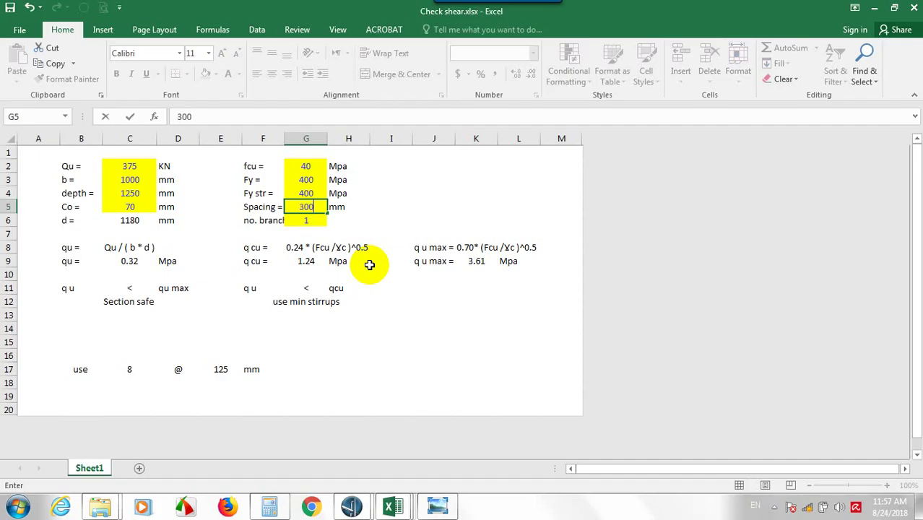
pyautogui.press('Up')
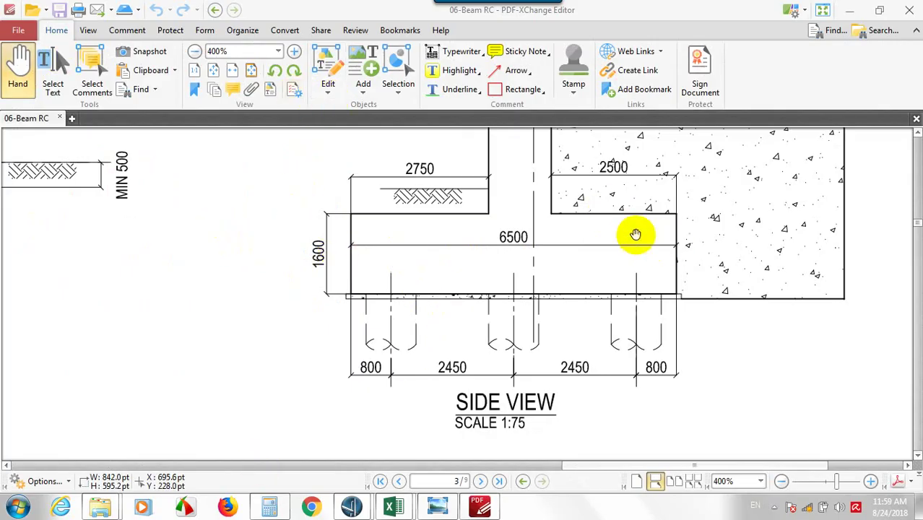
# Look up the maximum load on pile on the Load on Piles sheet of ABUTMENT.xlsx, and return to the PDF side view.
pyautogui.click(392, 505)
pyautogui.click(329, 441)
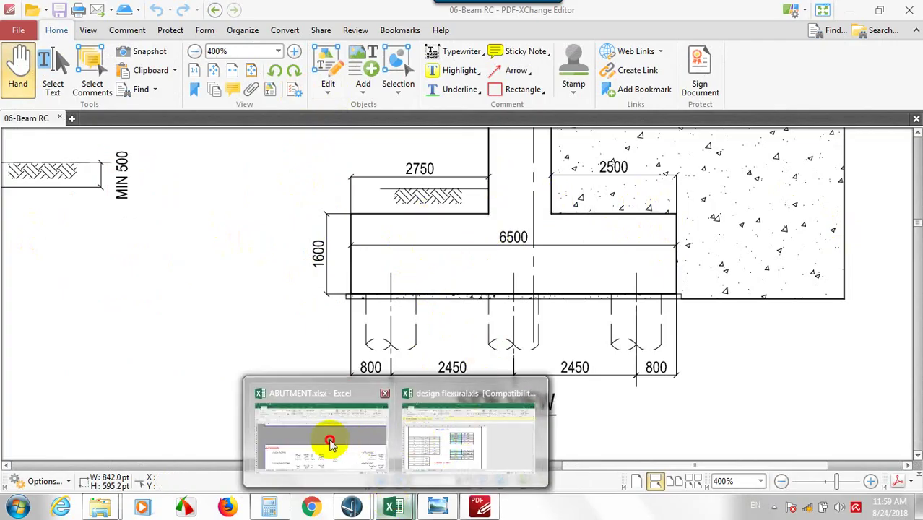
pyautogui.scroll(-12, 465, 245)
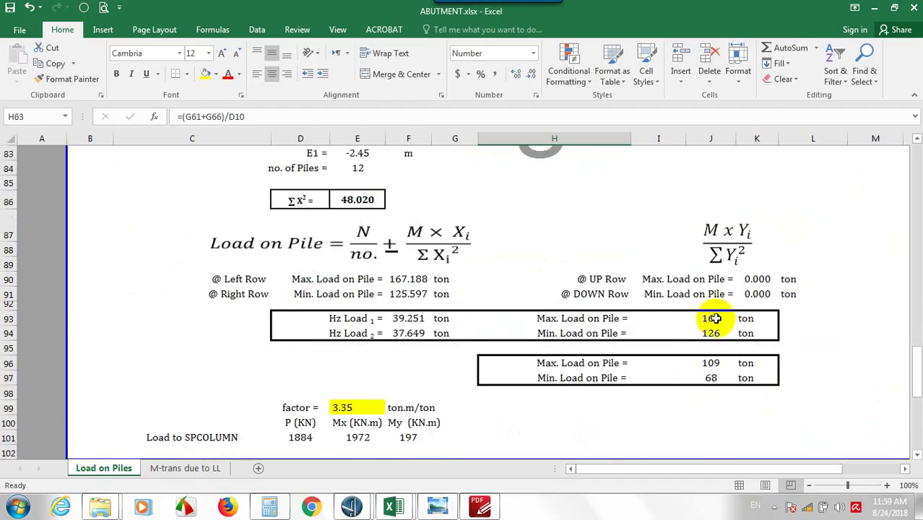
pyautogui.click(715, 319)
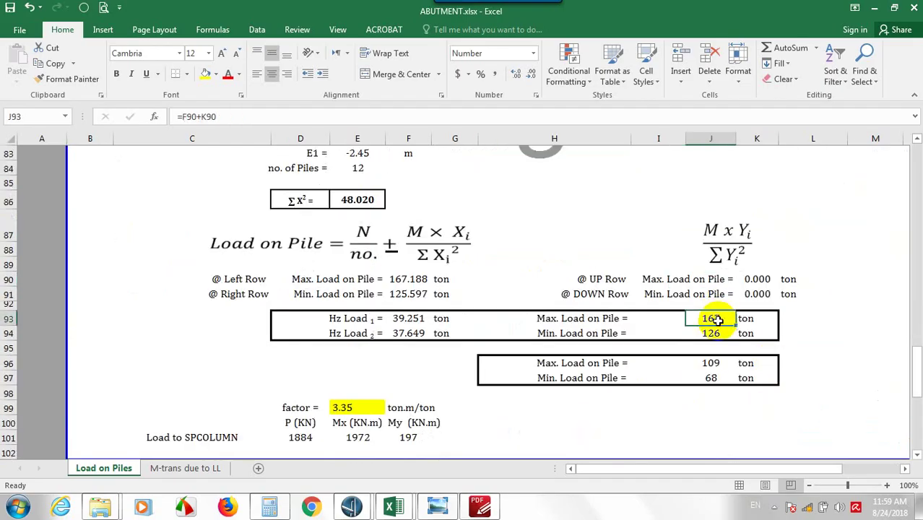
pyautogui.click(871, 9)
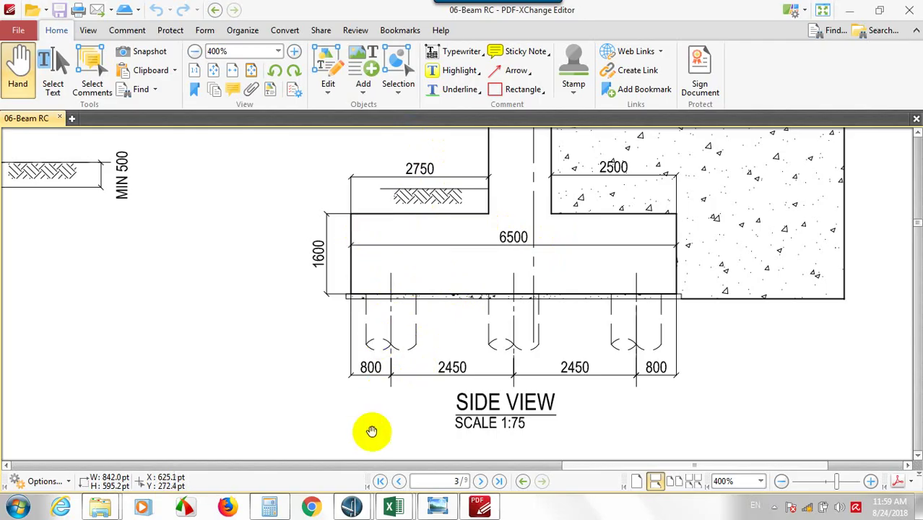
# Bring up design flexural.xls as a smaller window and arrange it beside the pile cap side view in the PDF.
pyautogui.moveTo(410, 511)
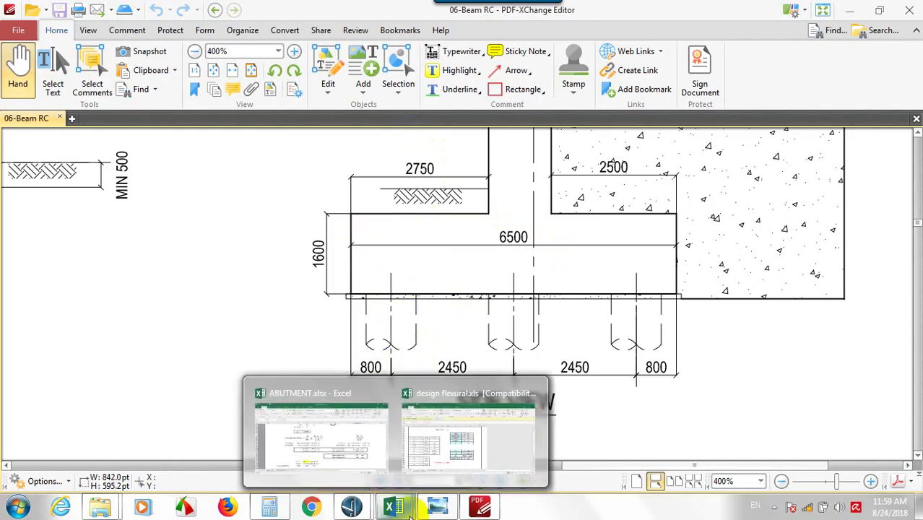
pyautogui.click(457, 457)
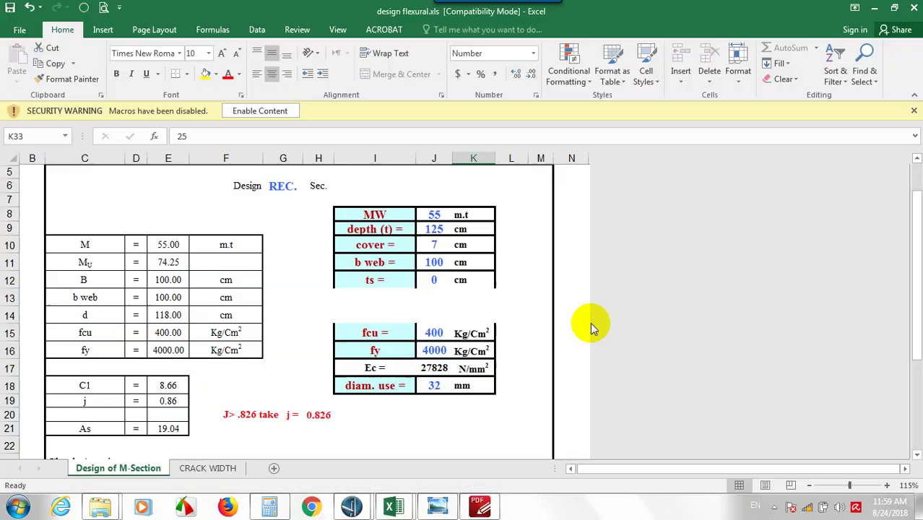
pyautogui.click(894, 7)
pyautogui.moveTo(735, 101); pyautogui.dragTo(836, 27)
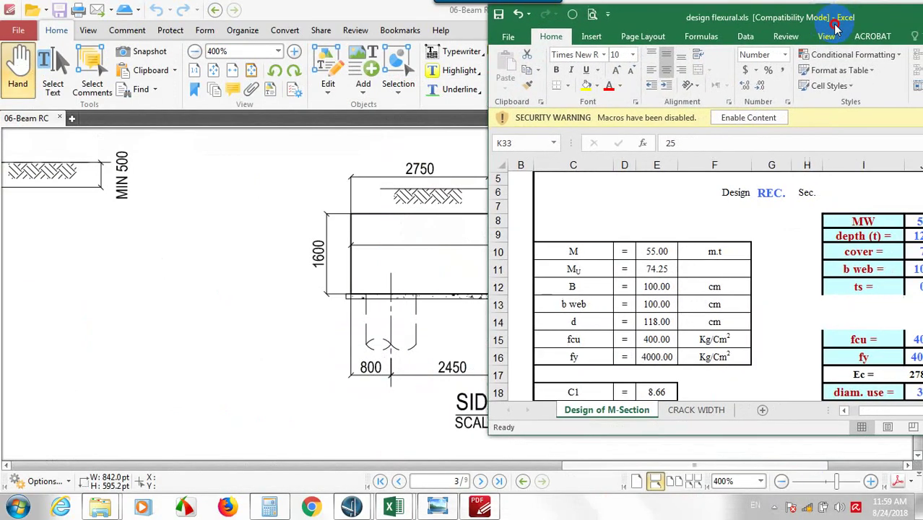
pyautogui.moveTo(490, 423); pyautogui.dragTo(610, 497)
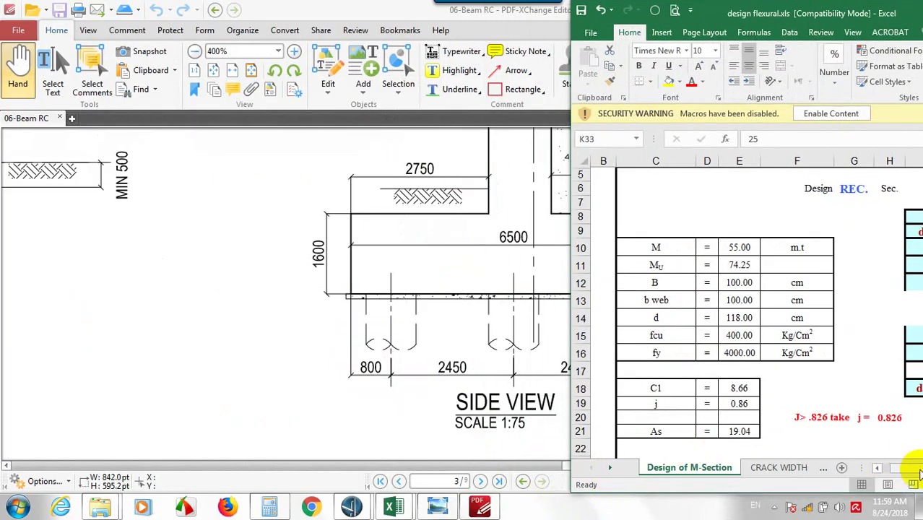
# Enter the pile cap moment MW as =170*(2.75-.8)*4/15.4 on the Design of M-Section sheet.
pyautogui.moveTo(900, 469); pyautogui.dragTo(916, 466)
pyautogui.click(875, 217)
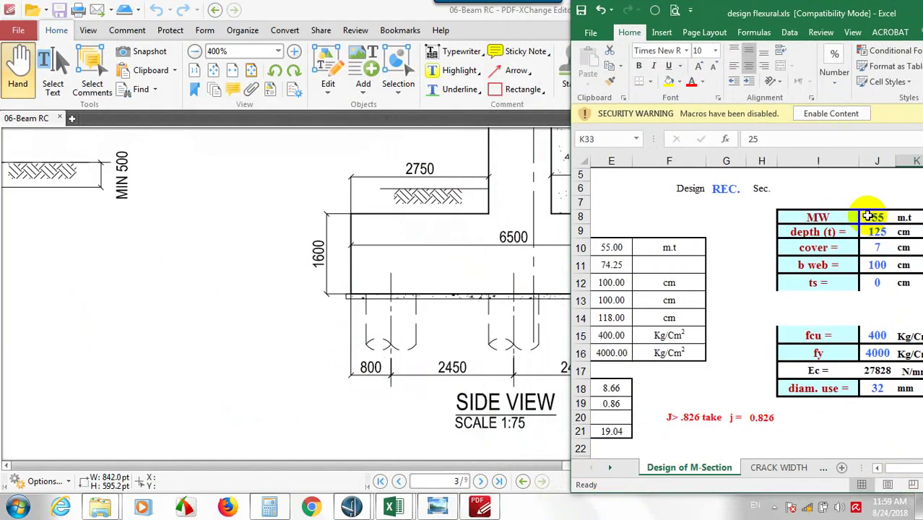
pyautogui.write('=170*')
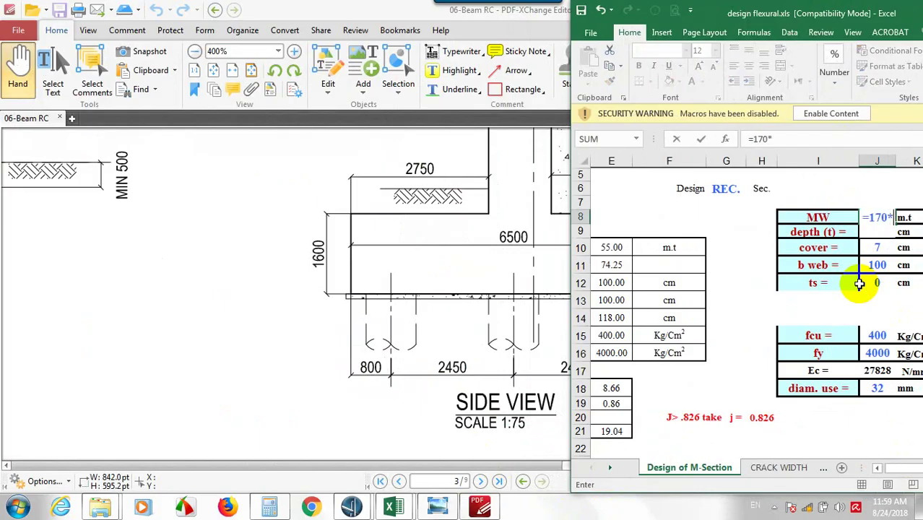
pyautogui.write('(2.75-.8')
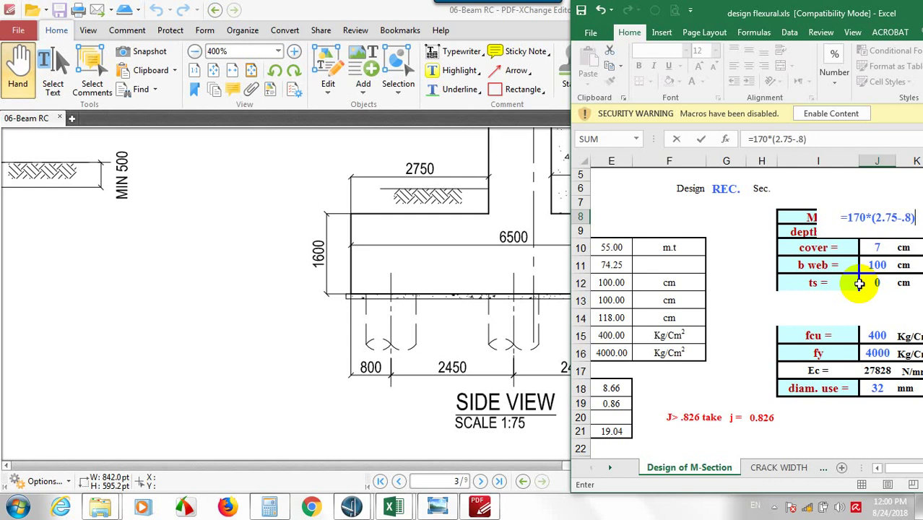
pyautogui.write('*')
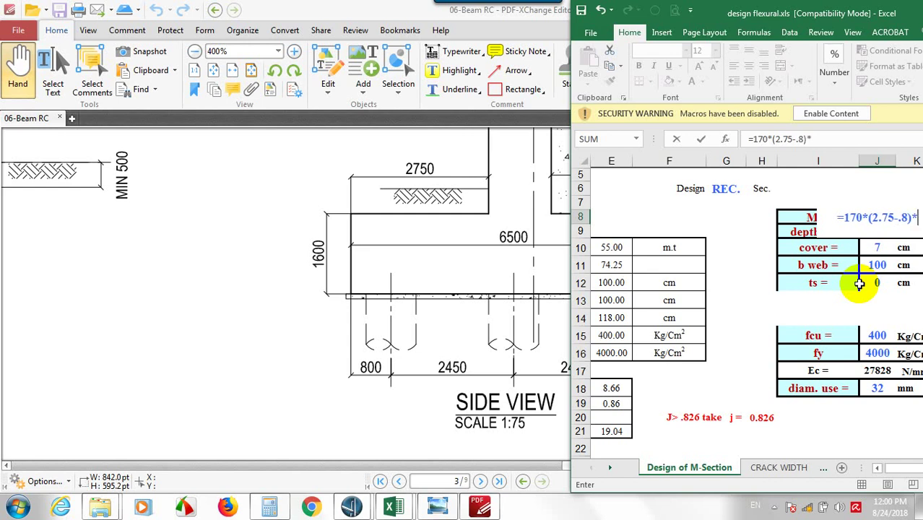
pyautogui.write('4')
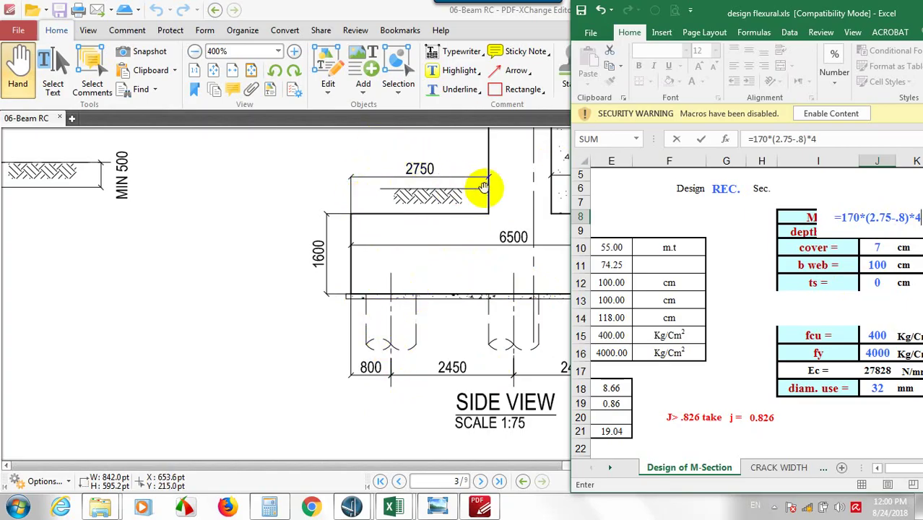
pyautogui.click(873, 139)
pyautogui.write('/15.4')
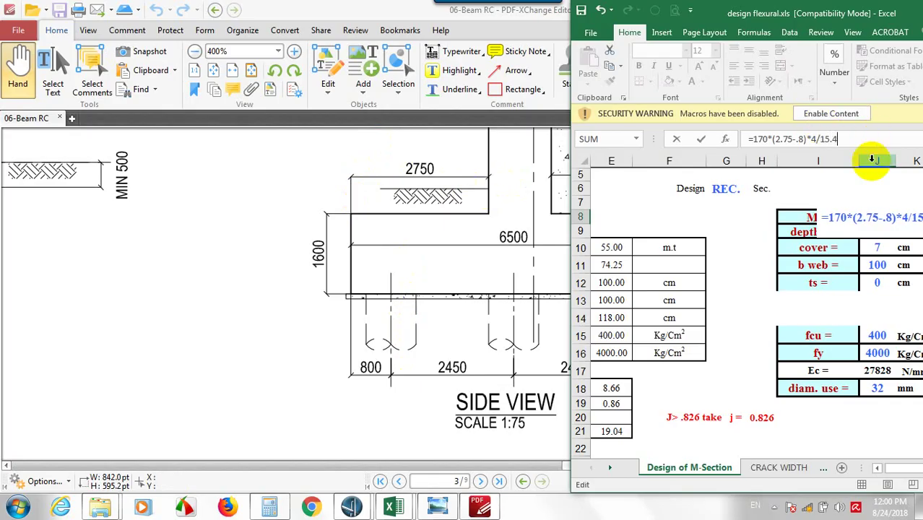
pyautogui.press('Return')
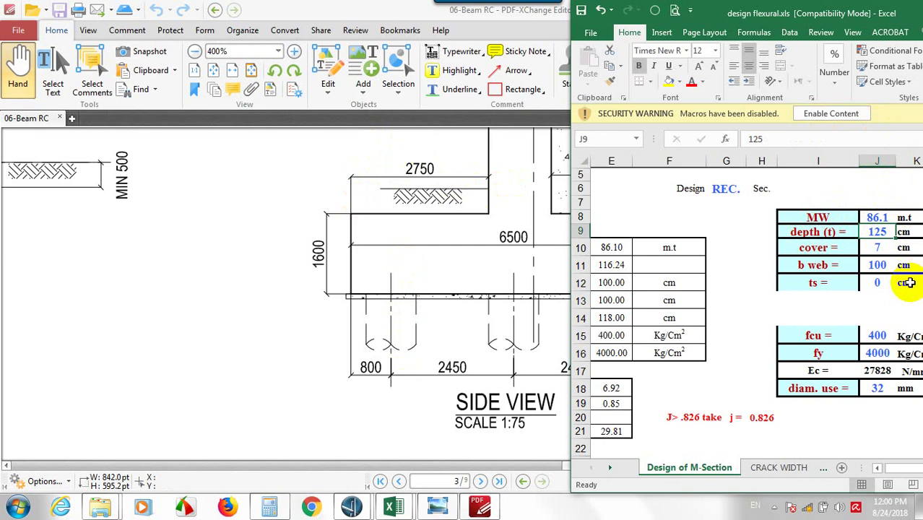
# Set the section depth (t) to 160 cm and step past the remaining section and material inputs down to fy.
pyautogui.write('1')
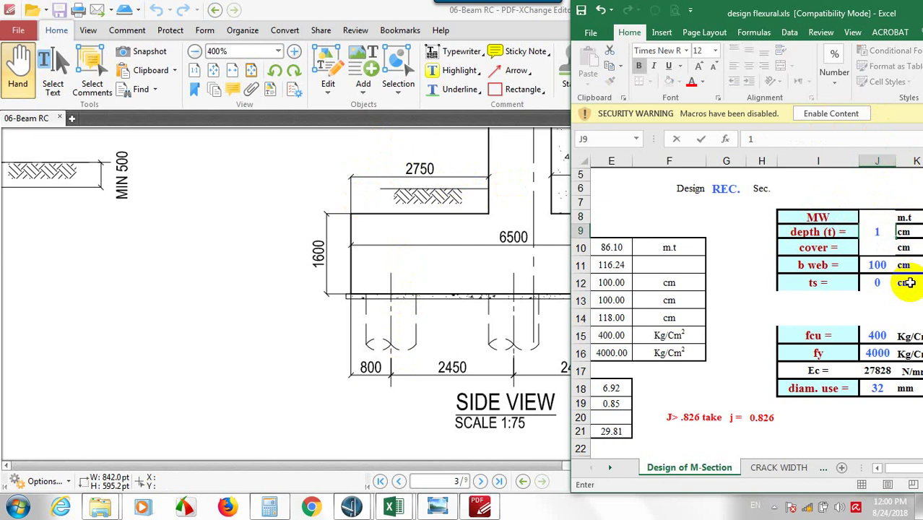
pyautogui.write('60')
pyautogui.press('Return')
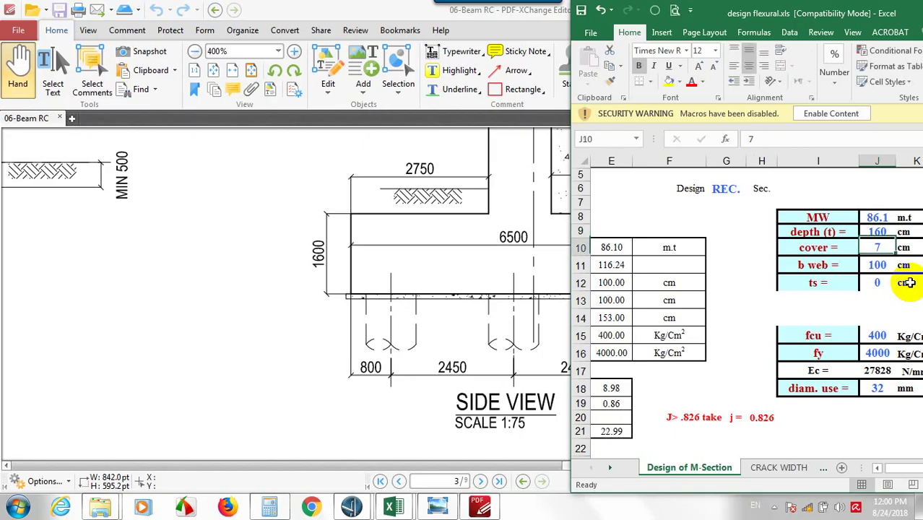
pyautogui.press('Return')
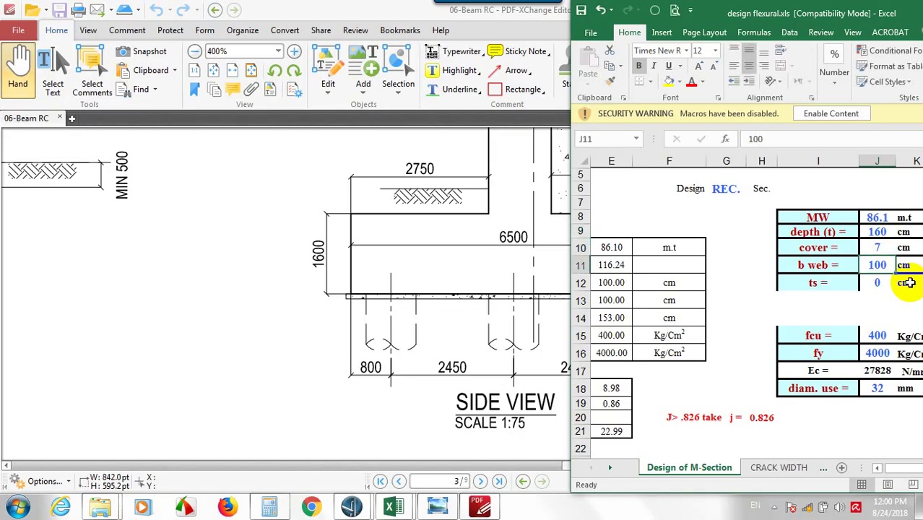
pyautogui.press('Return')
pyautogui.press('Return')
pyautogui.press('Return')
pyautogui.press('Return')
pyautogui.press('Return')
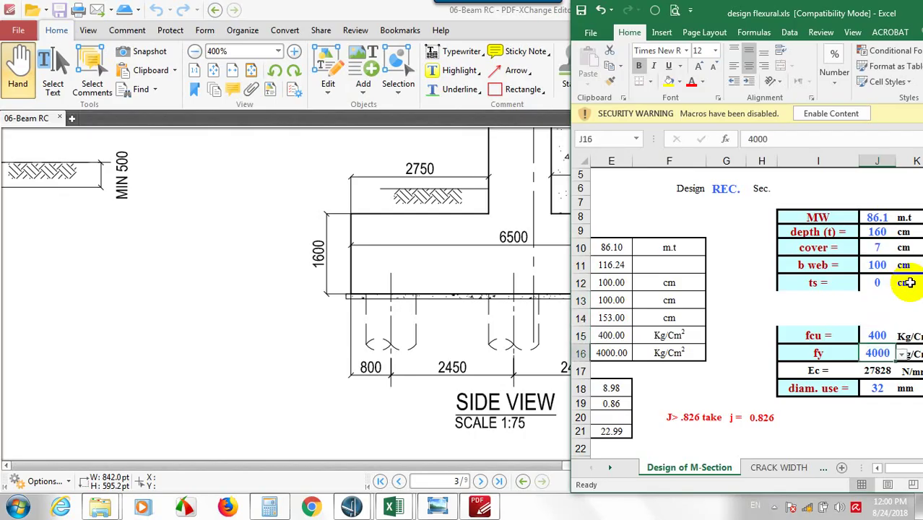
# Maximize the design flexural.xls window and select the required number of 25 mm bars in the reinforcement table.
pyautogui.scroll(-5, 895, 303)
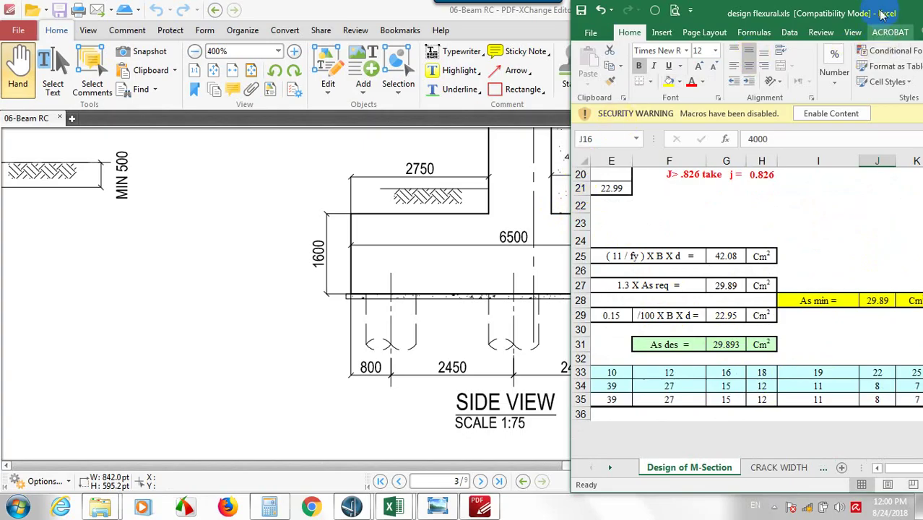
pyautogui.moveTo(882, 8); pyautogui.dragTo(607, 9)
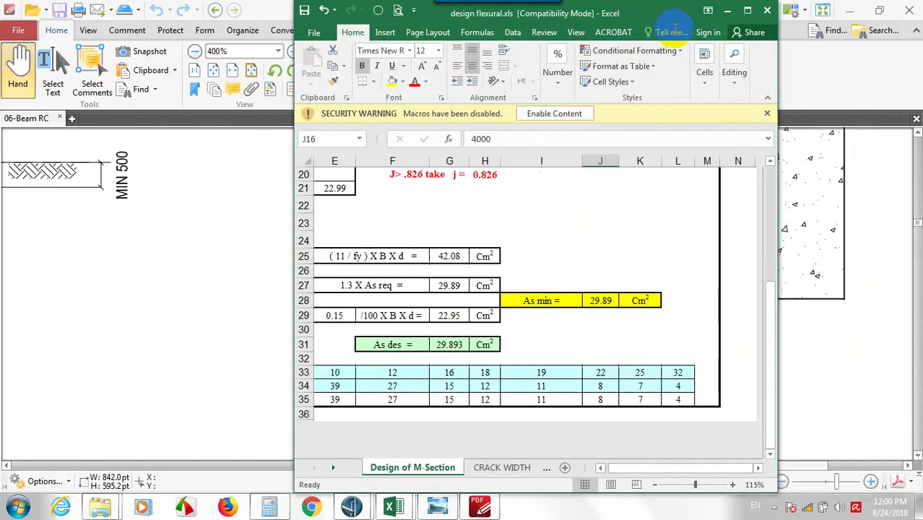
pyautogui.click(747, 11)
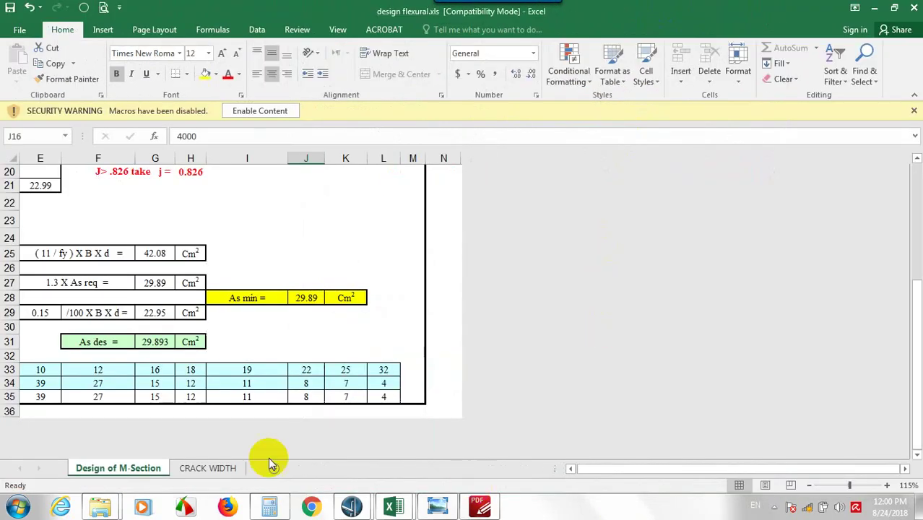
pyautogui.click(338, 396)
# Set the bar diameter to 25 on the CRACK WIDTH sheet and enable the workbook's blocked macro content.
pyautogui.click(227, 467)
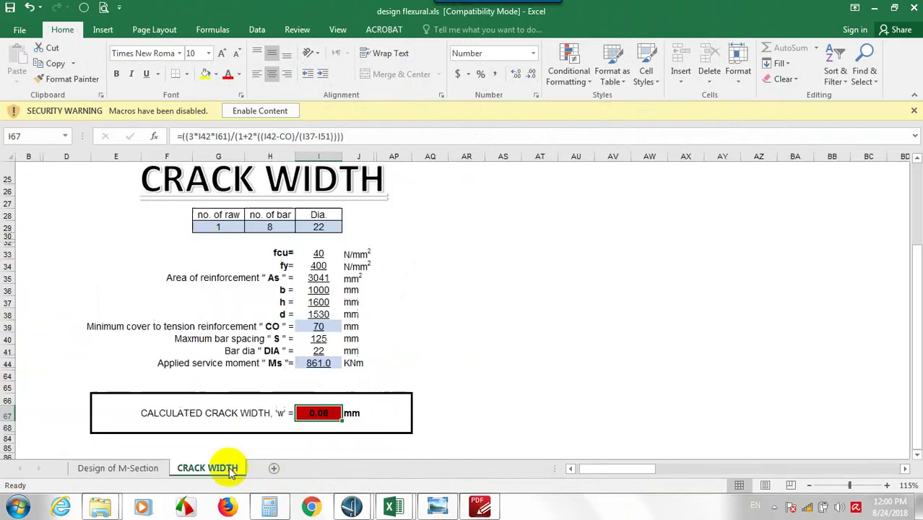
pyautogui.click(322, 225)
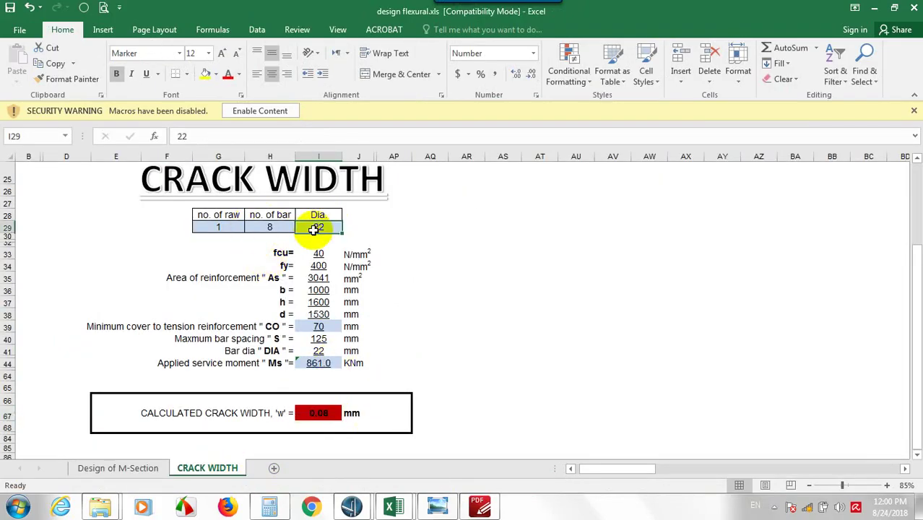
pyautogui.write('25')
pyautogui.press('Left')
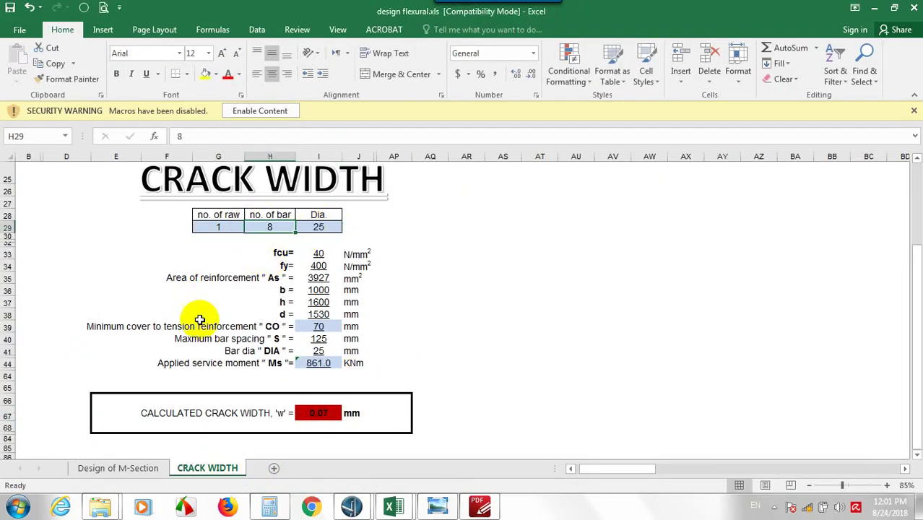
pyautogui.click(284, 111)
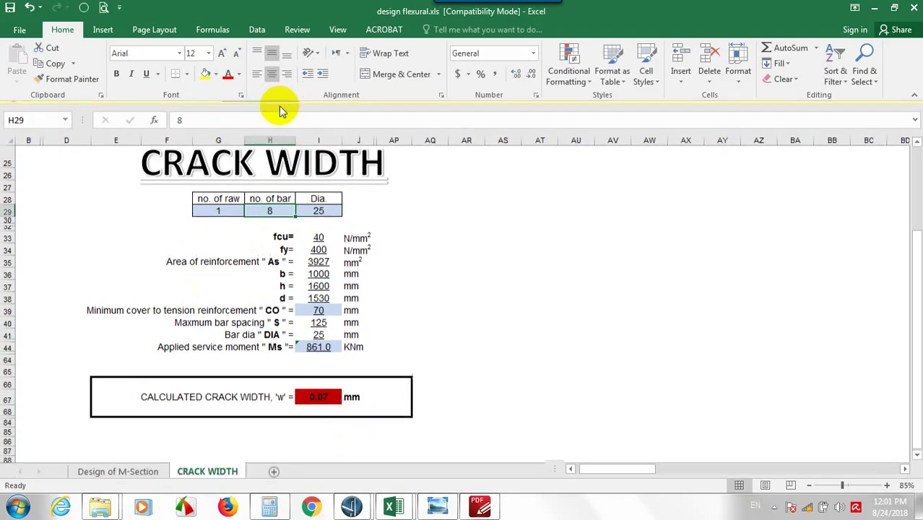
# Review the required bar counts for 32 mm and 25 mm diameters on the Design of M-Section sheet.
pyautogui.click(119, 468)
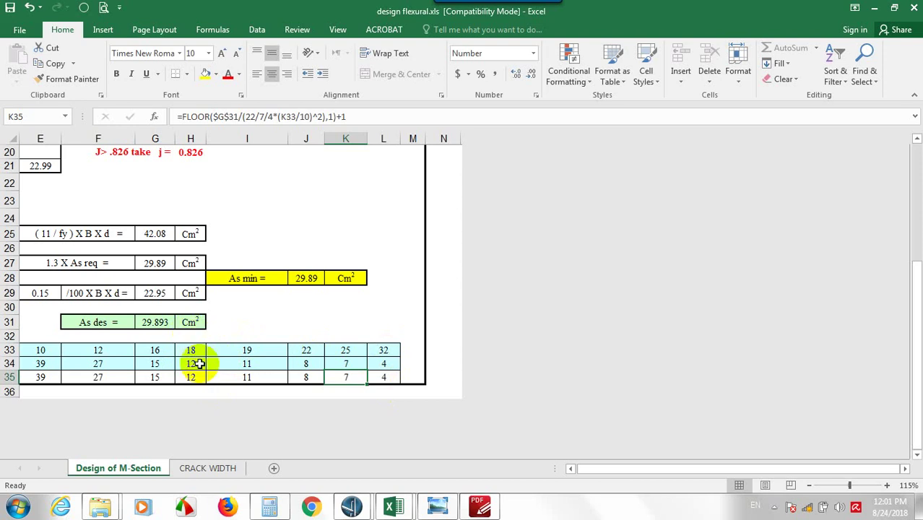
pyautogui.click(391, 351)
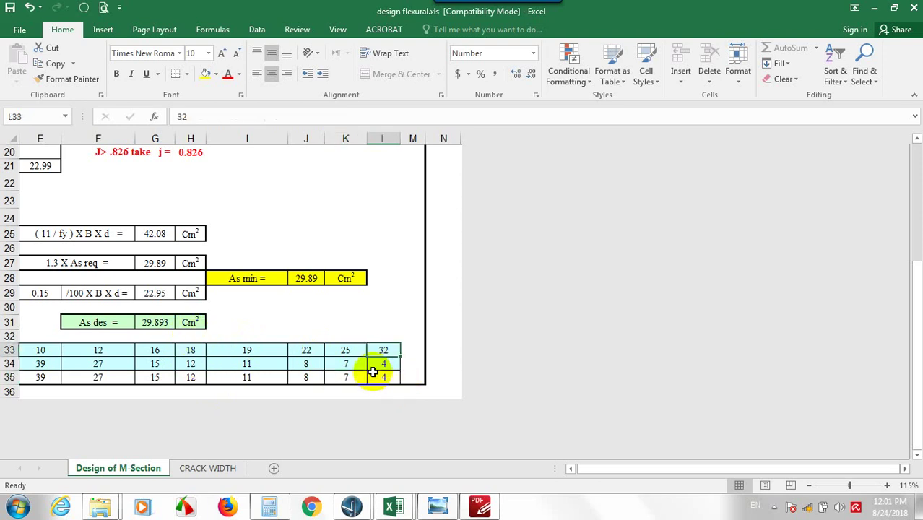
pyautogui.click(363, 376)
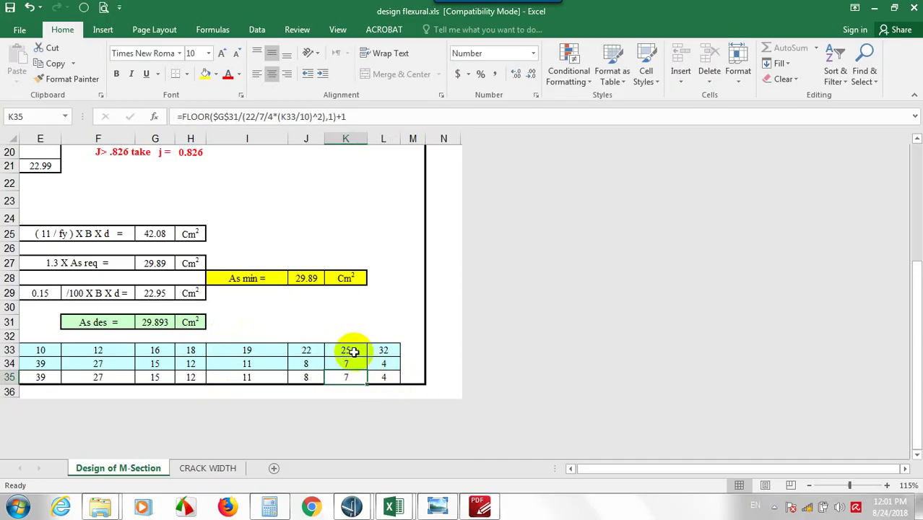
pyautogui.click(351, 351)
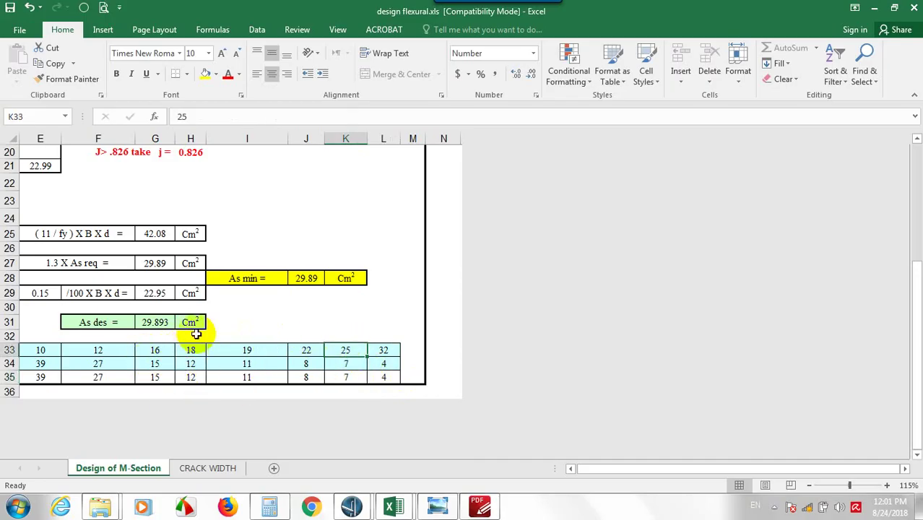
# Copy the expression 170*(2.75-0.8)*4/15.4 from the MW moment formula, leaving the cell as it is.
pyautogui.scroll(6, 241, 303)
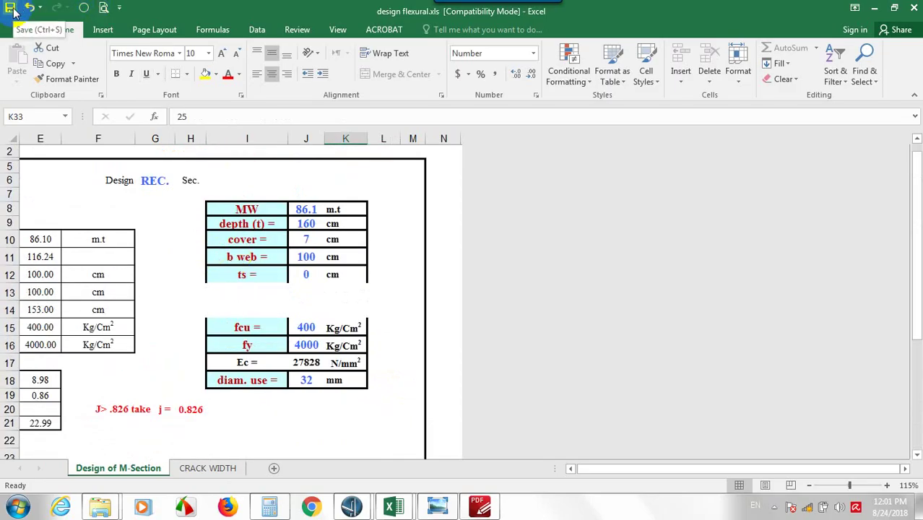
pyautogui.click(305, 209)
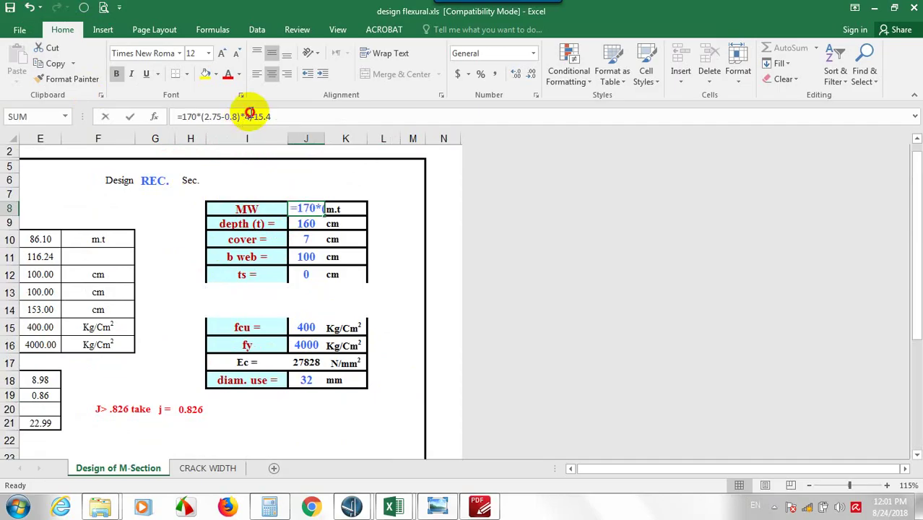
pyautogui.moveTo(249, 115); pyautogui.dragTo(208, 116)
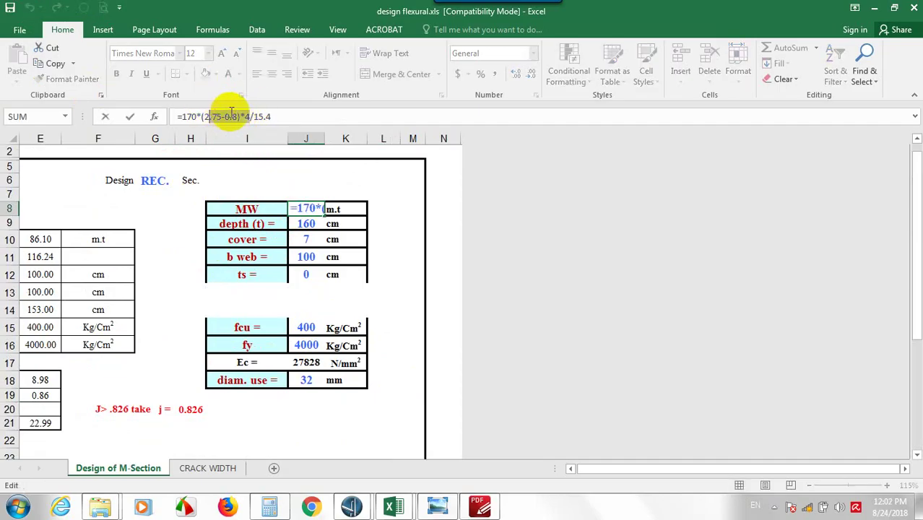
pyautogui.moveTo(292, 117); pyautogui.dragTo(181, 113)
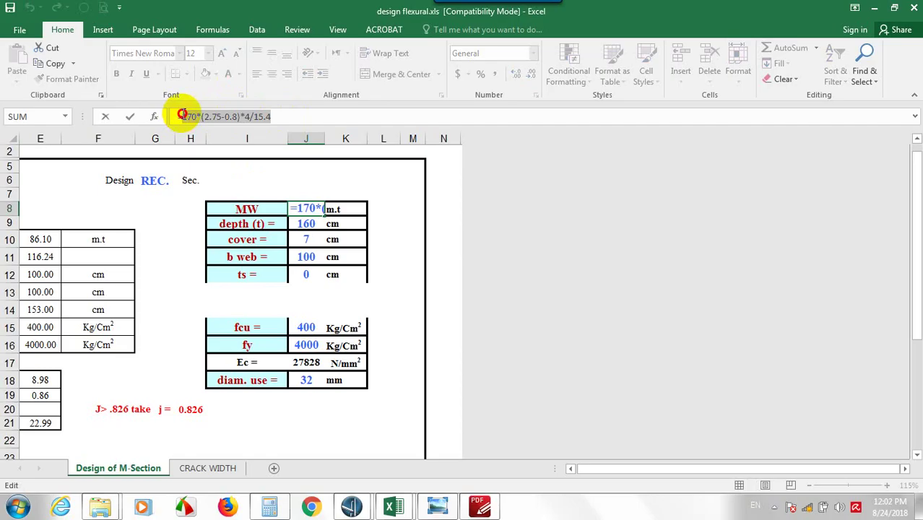
pyautogui.rightClick(194, 118)
pyautogui.click(227, 143)
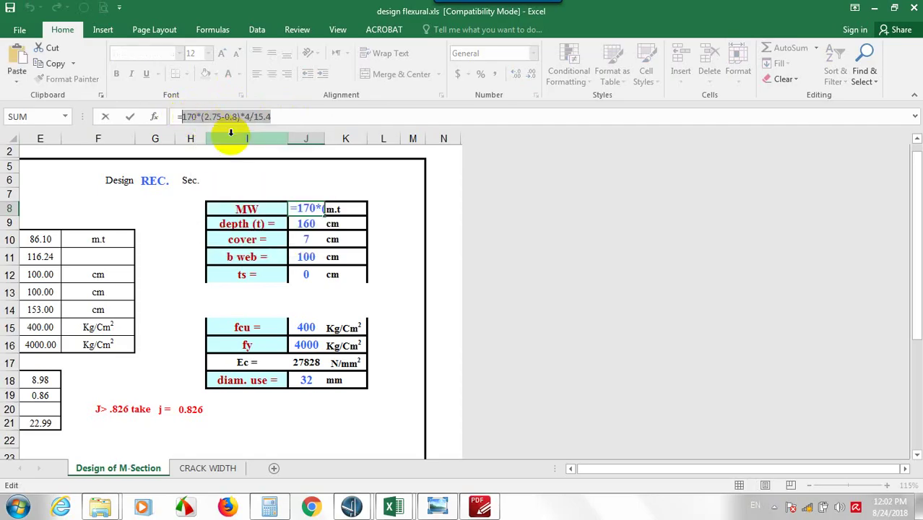
pyautogui.press('Return')
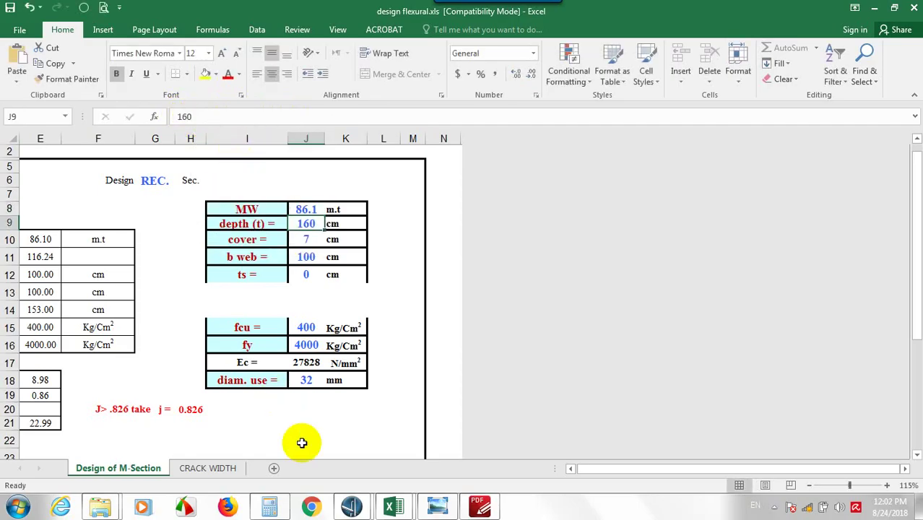
# Switch to Check shear.xlsx, reuse the copied expression for Qu and remove its lever arm so it reads =170*4/15.4.
pyautogui.moveTo(407, 508)
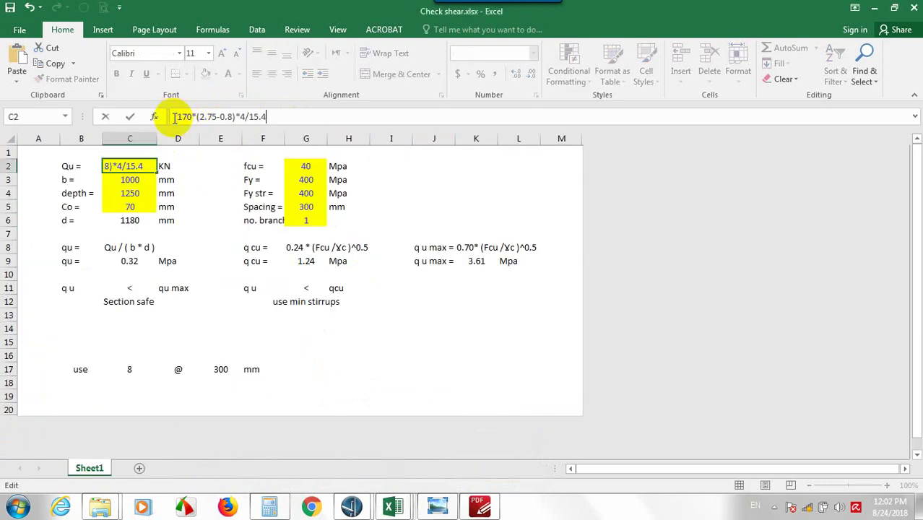
pyautogui.click(177, 119)
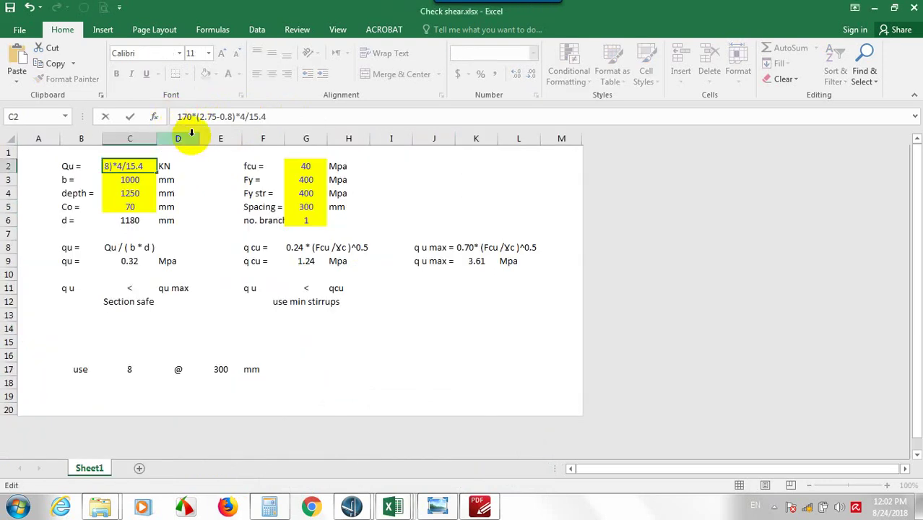
pyautogui.write('=')
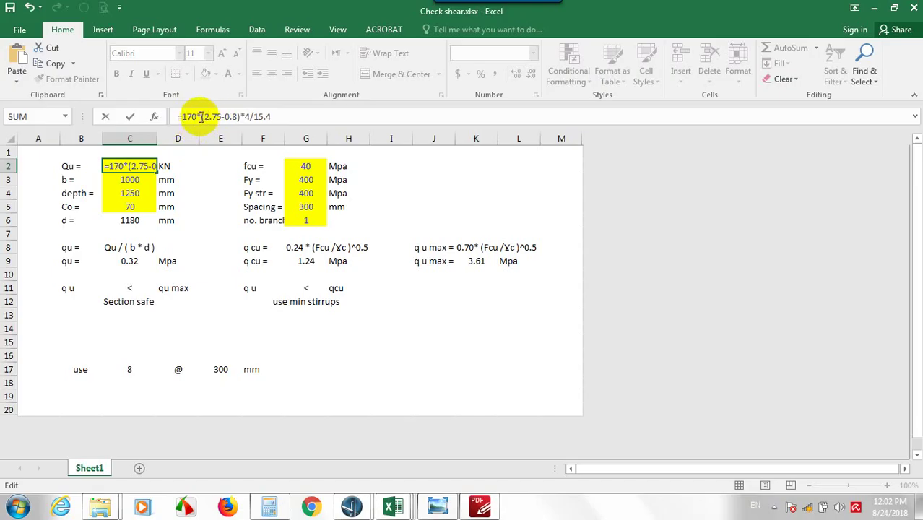
pyautogui.moveTo(201, 118); pyautogui.dragTo(242, 117)
pyautogui.press('Delete')
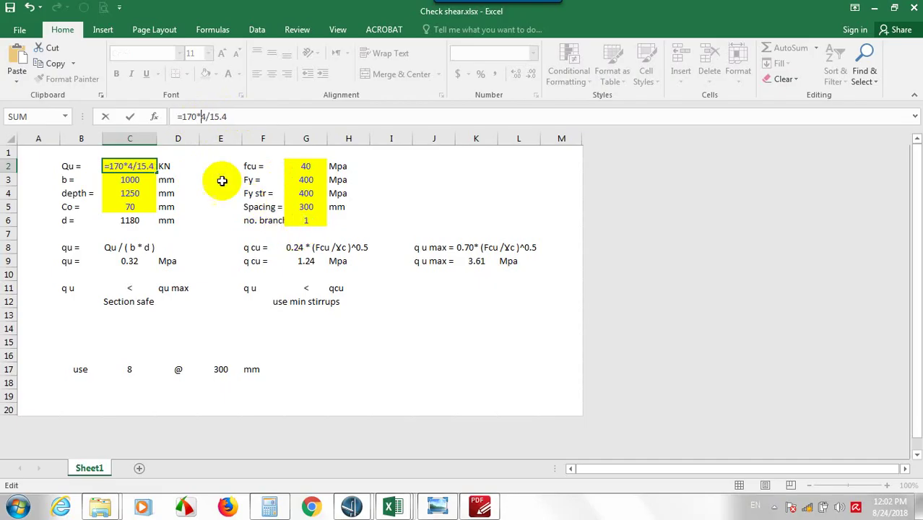
pyautogui.press('Return')
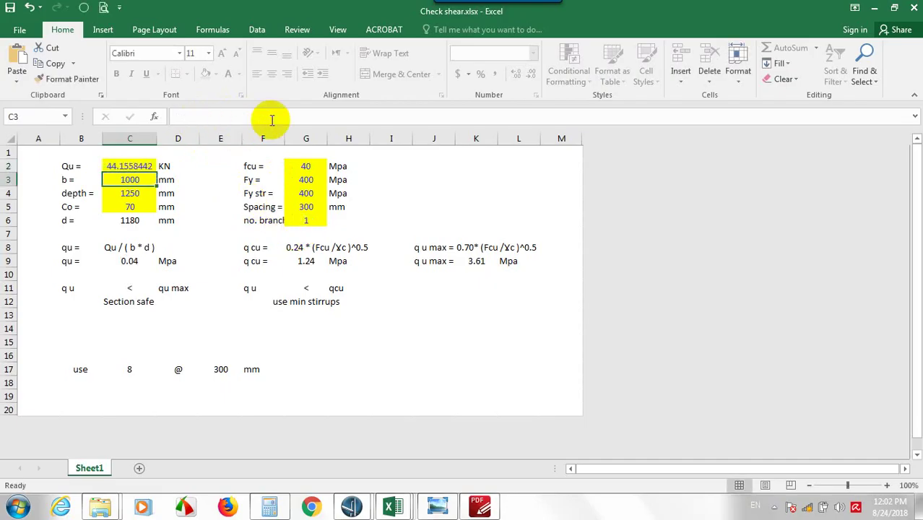
# Set the section depth to 1600 mm in the Check shear workbook and inspect the q cu expression.
pyautogui.press('Return')
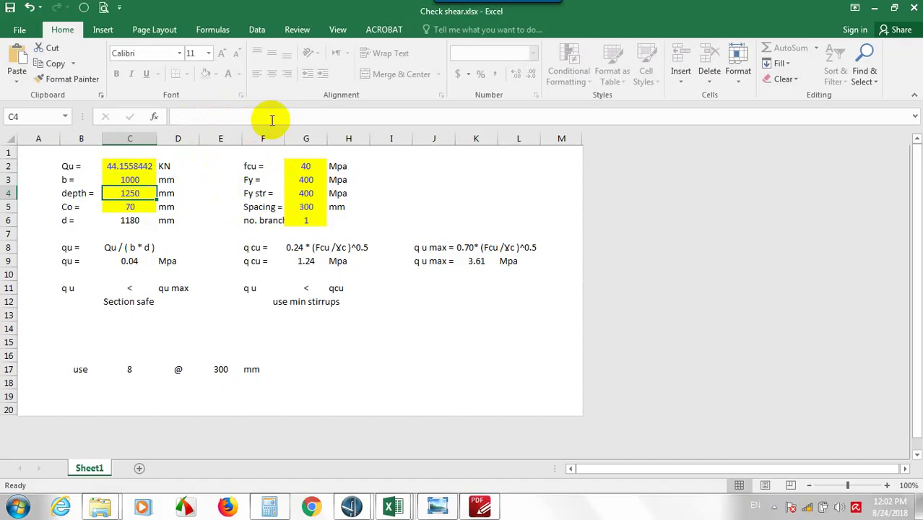
pyautogui.write('1600')
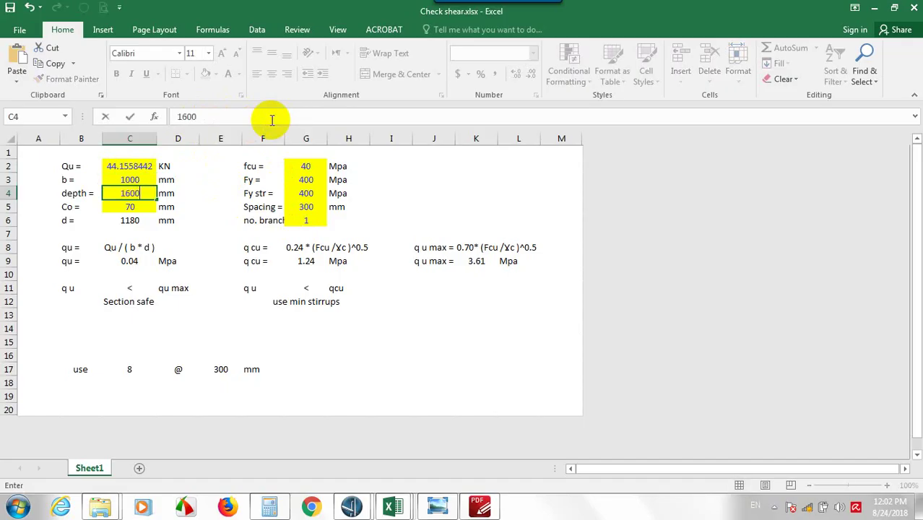
pyautogui.press('Return')
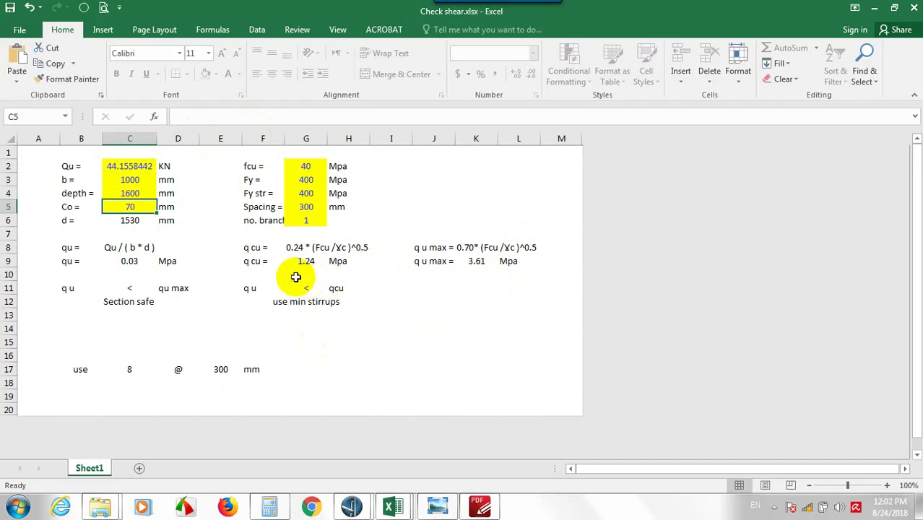
pyautogui.click(297, 249)
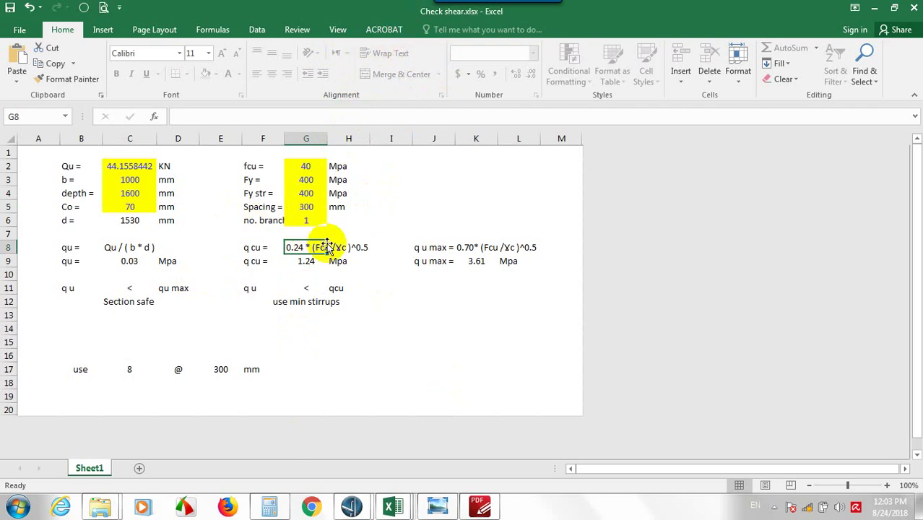
pyautogui.click(381, 192)
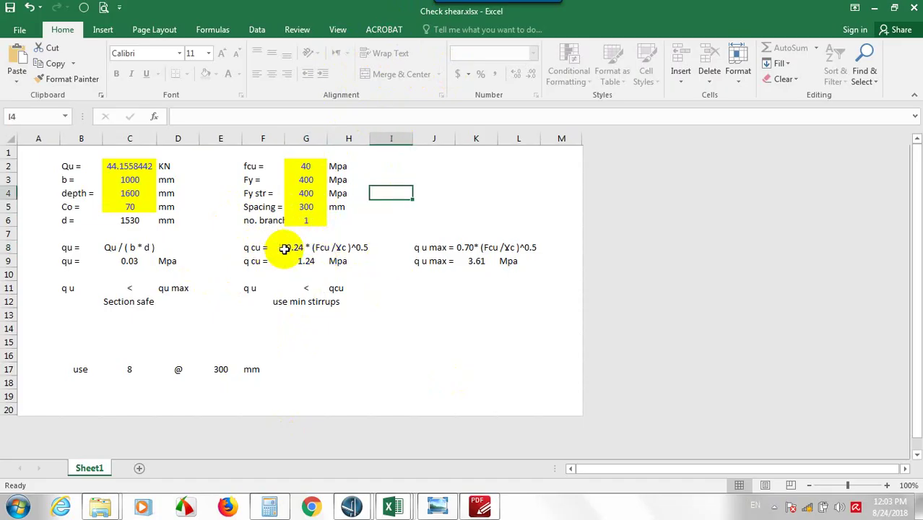
pyautogui.click(306, 248)
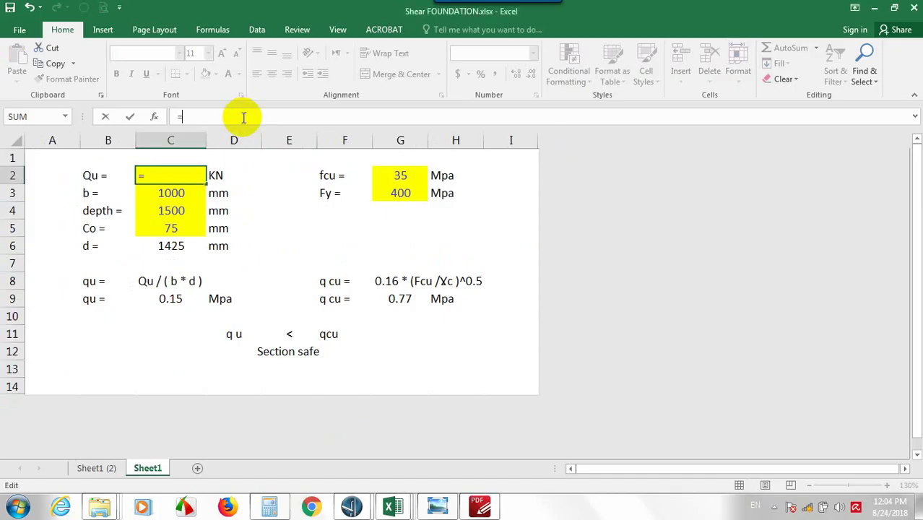
# In Shear FOUNDATION.xlsx, enter the ultimate shear force Qu as =170*10*1.5*4/15.4.
pyautogui.write('170*10')
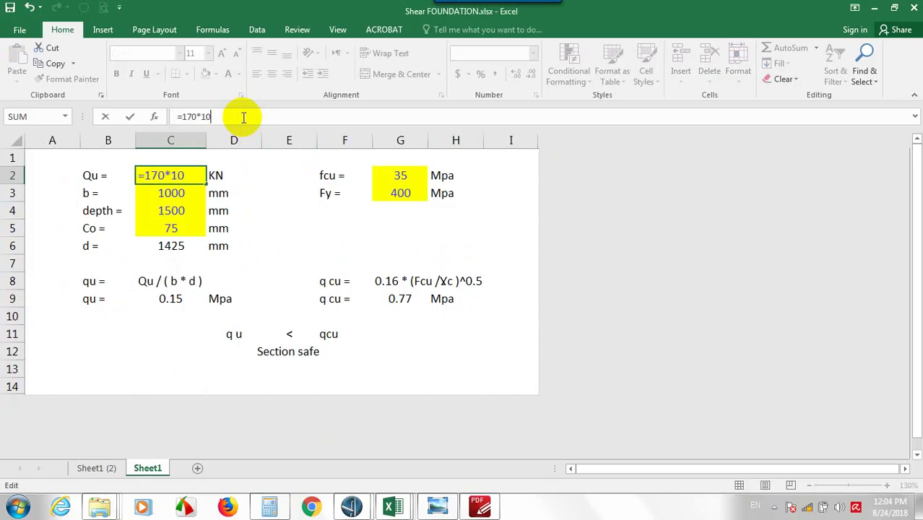
pyautogui.write('*15')
pyautogui.press('Left')
pyautogui.write('.')
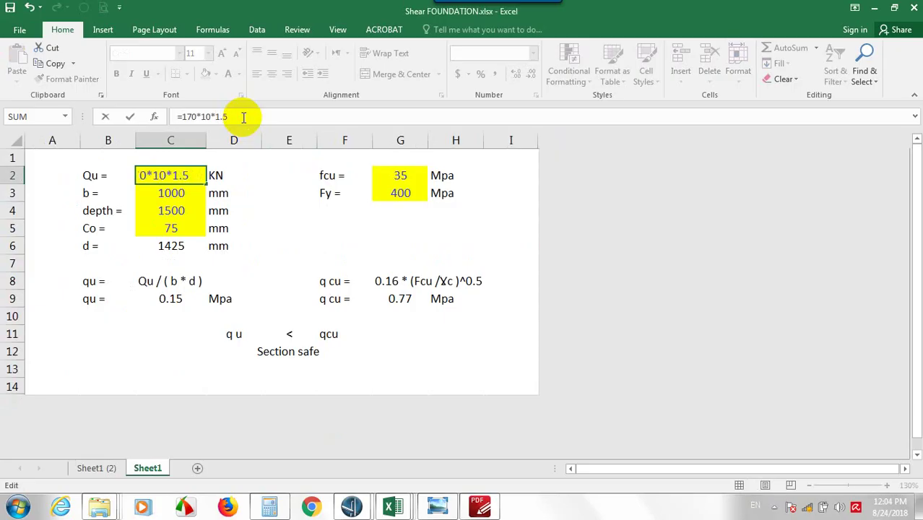
pyautogui.press('Right')
pyautogui.write('*4/1')
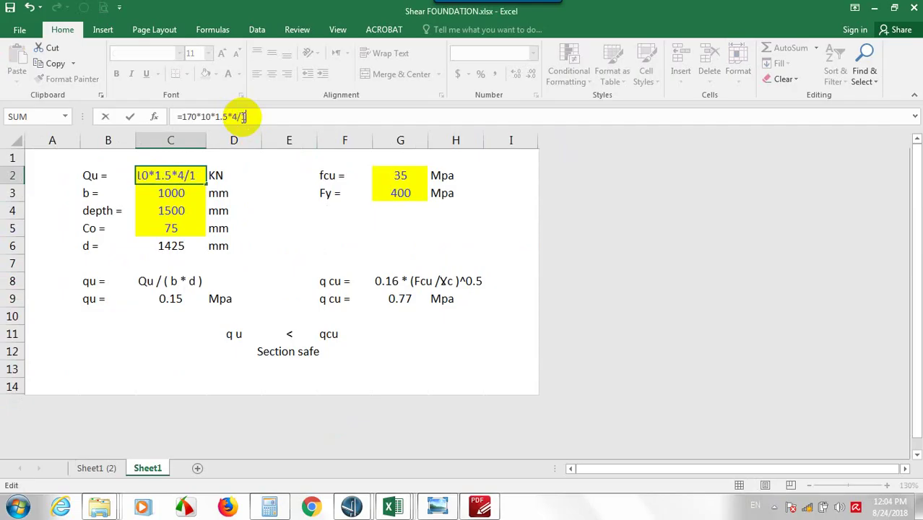
pyautogui.write('5.4')
pyautogui.press('Return')
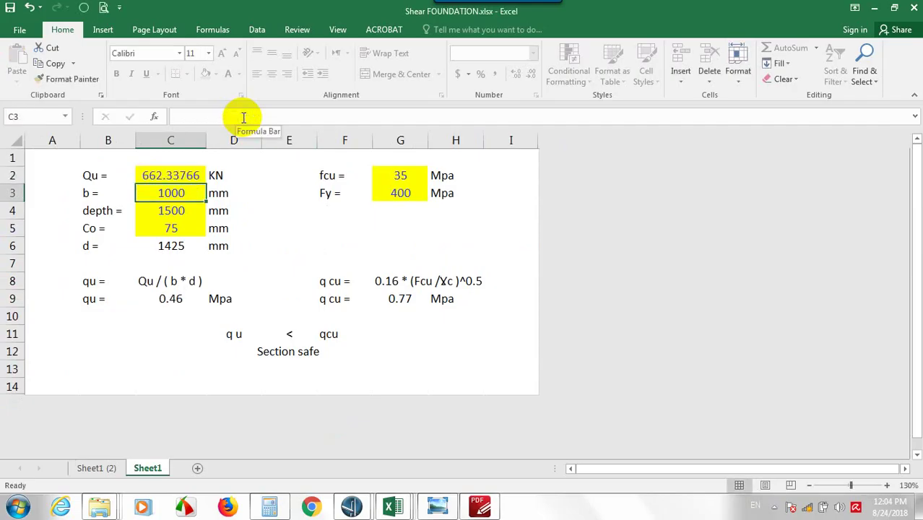
# Set the foundation depth to 1600 mm and the concrete strength fcu to 40 MPa.
pyautogui.press('Down')
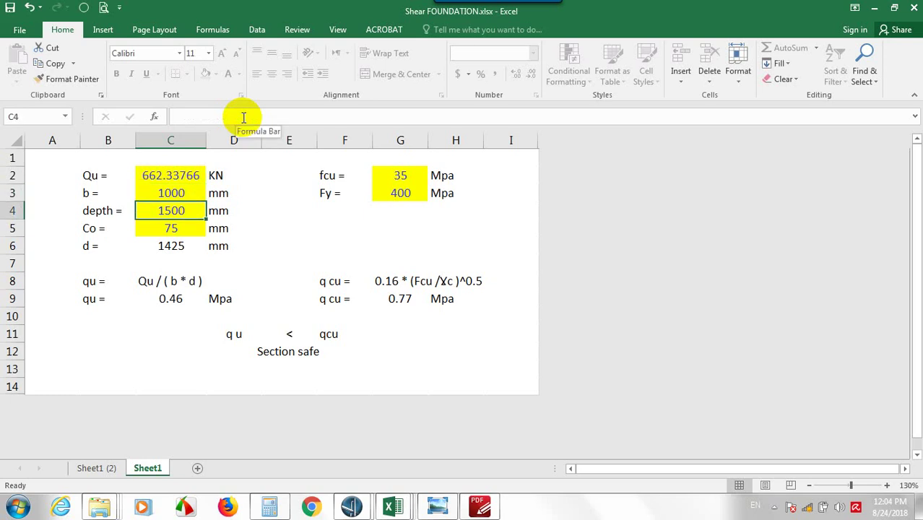
pyautogui.write('1600')
pyautogui.press('Return')
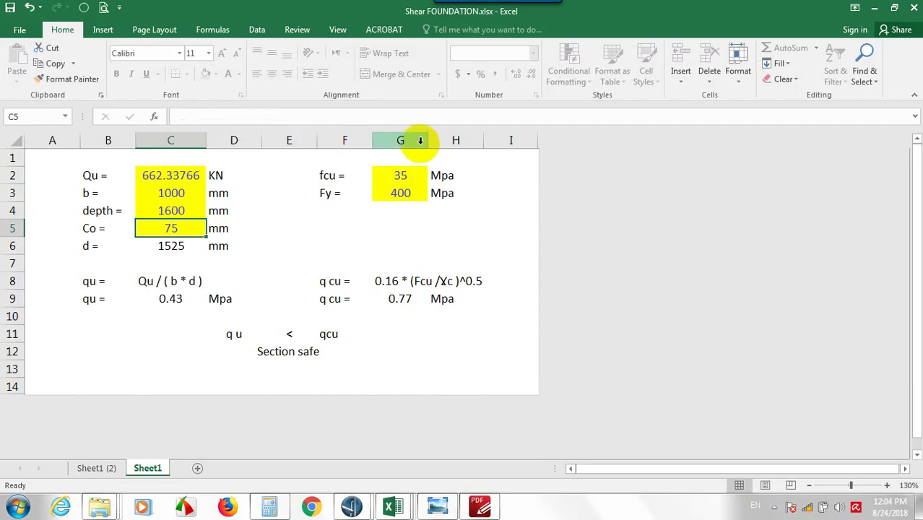
pyautogui.click(415, 172)
pyautogui.write('4')
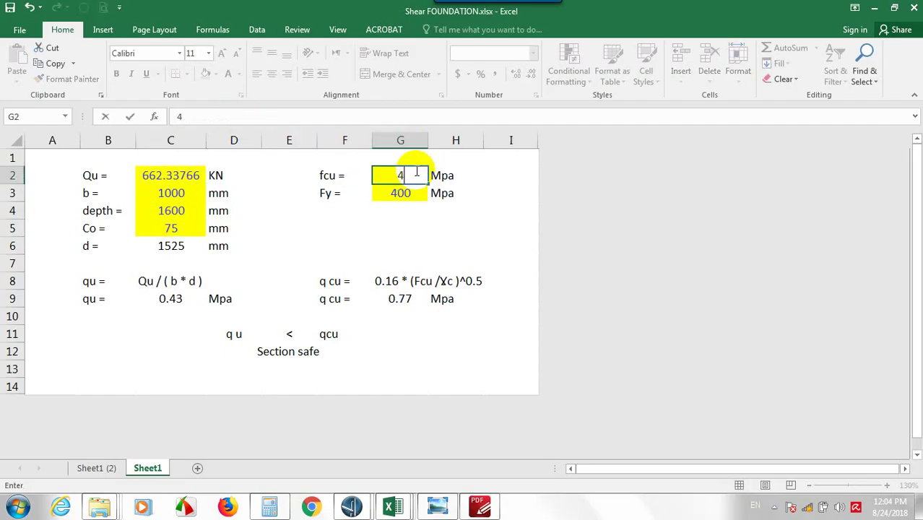
pyautogui.write('0')
pyautogui.click(422, 193)
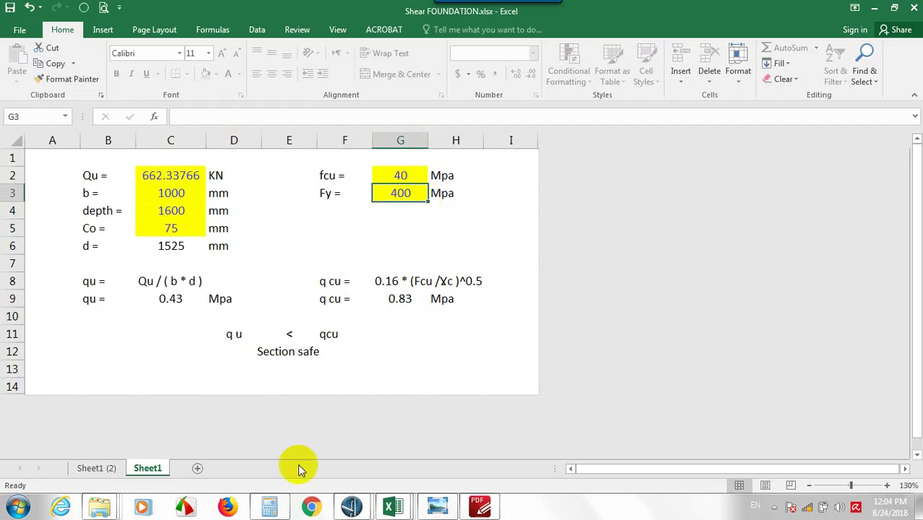
# Compare the applied shear stress qu with the concrete shear strength q cu and review the section's safety verdict.
pyautogui.click(383, 281)
pyautogui.click(170, 299)
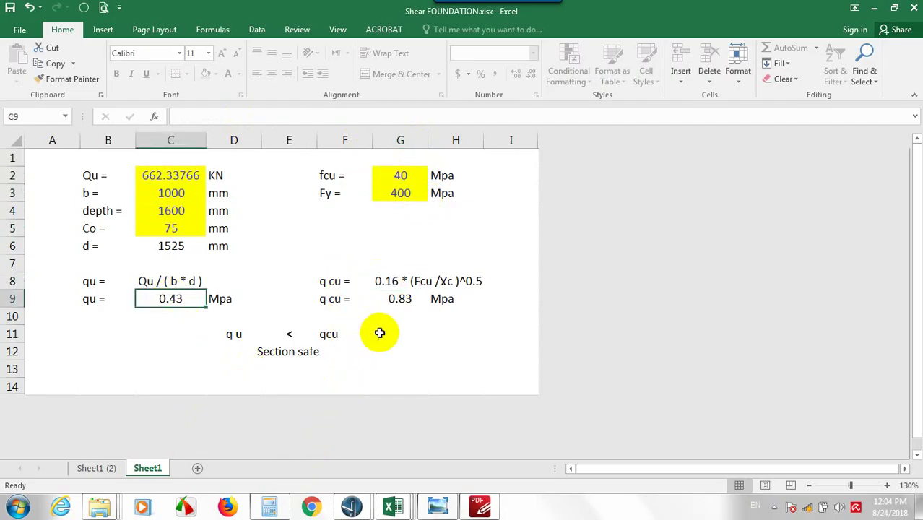
pyautogui.click(418, 301)
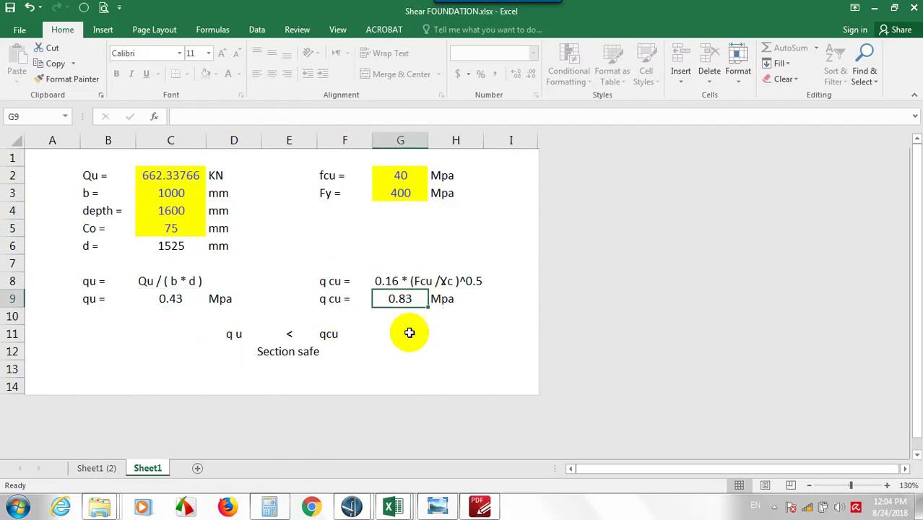
pyautogui.click(191, 209)
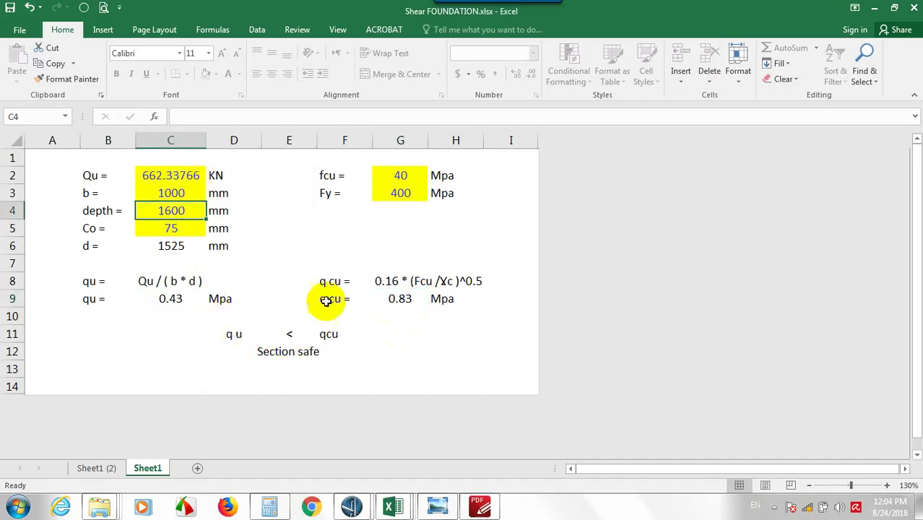
pyautogui.click(302, 358)
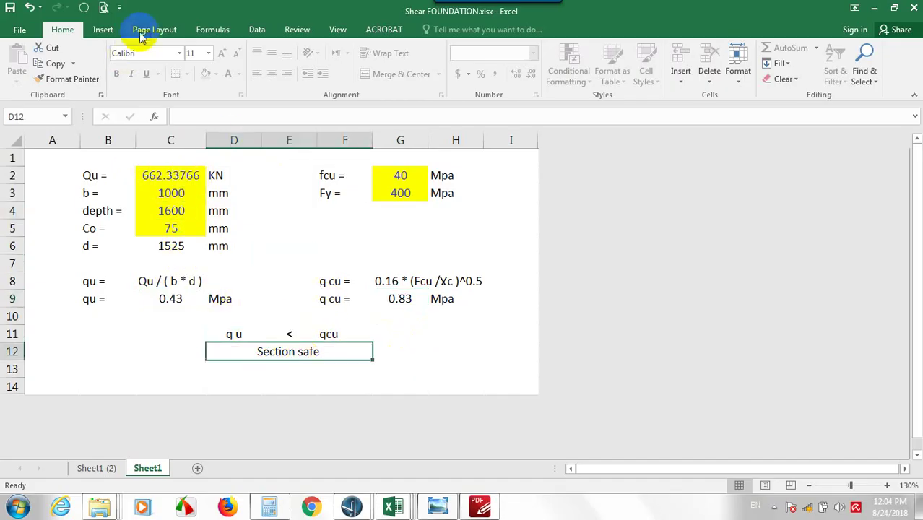